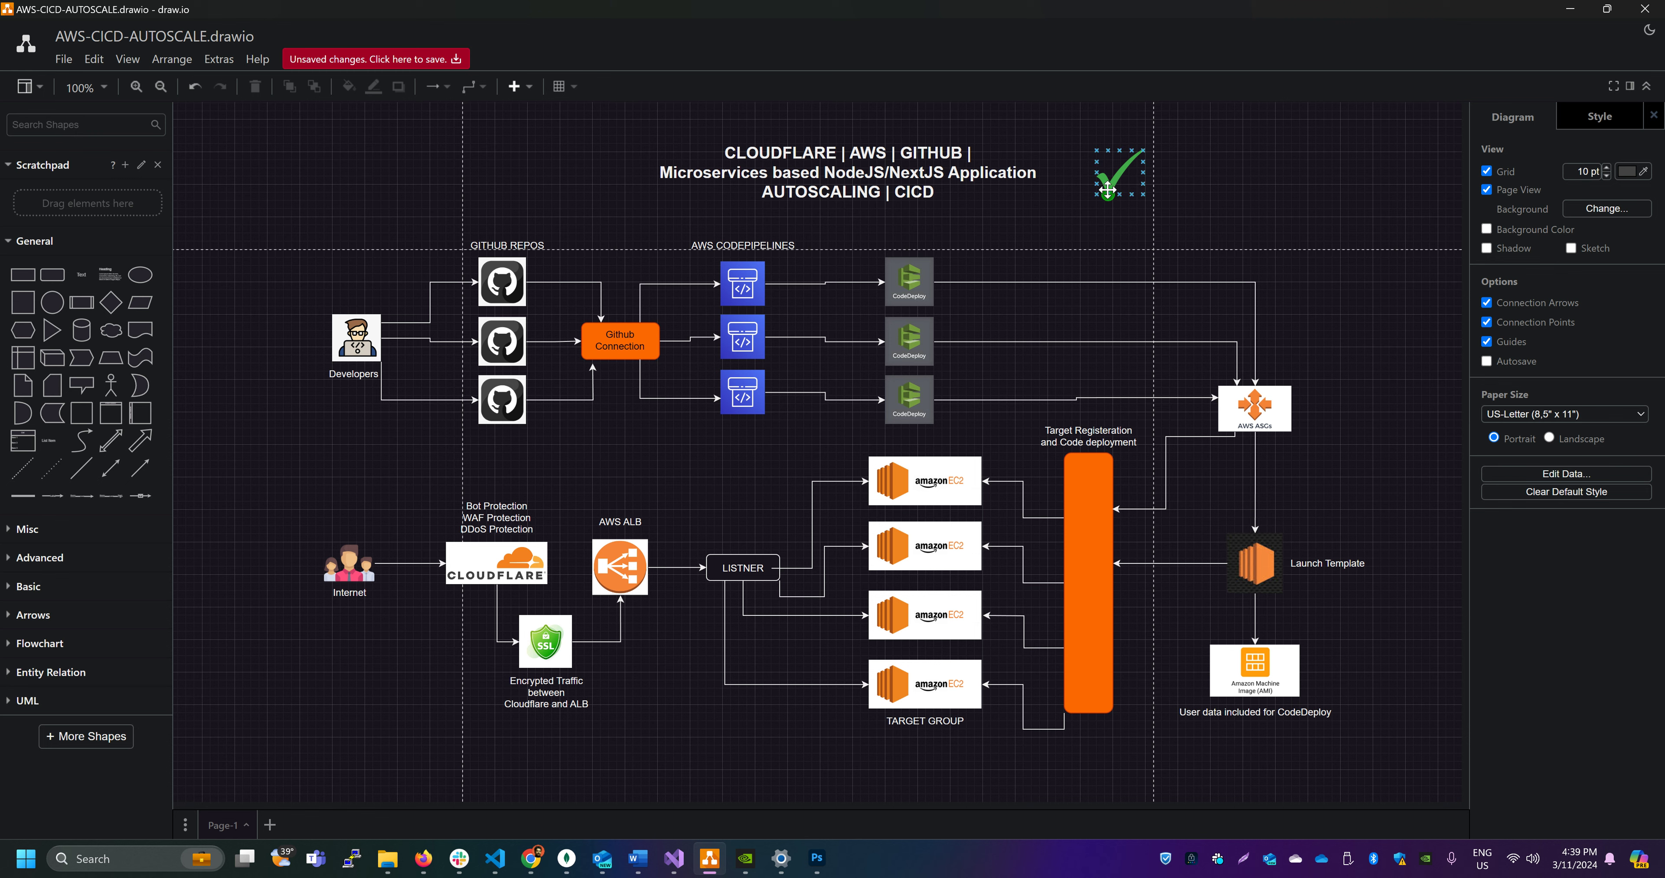
Step: Switch to the browser and reload the products API page at 52.18.129.245:8008/products
click(1113, 182)
click(1090, 233)
key(alt+Tab)
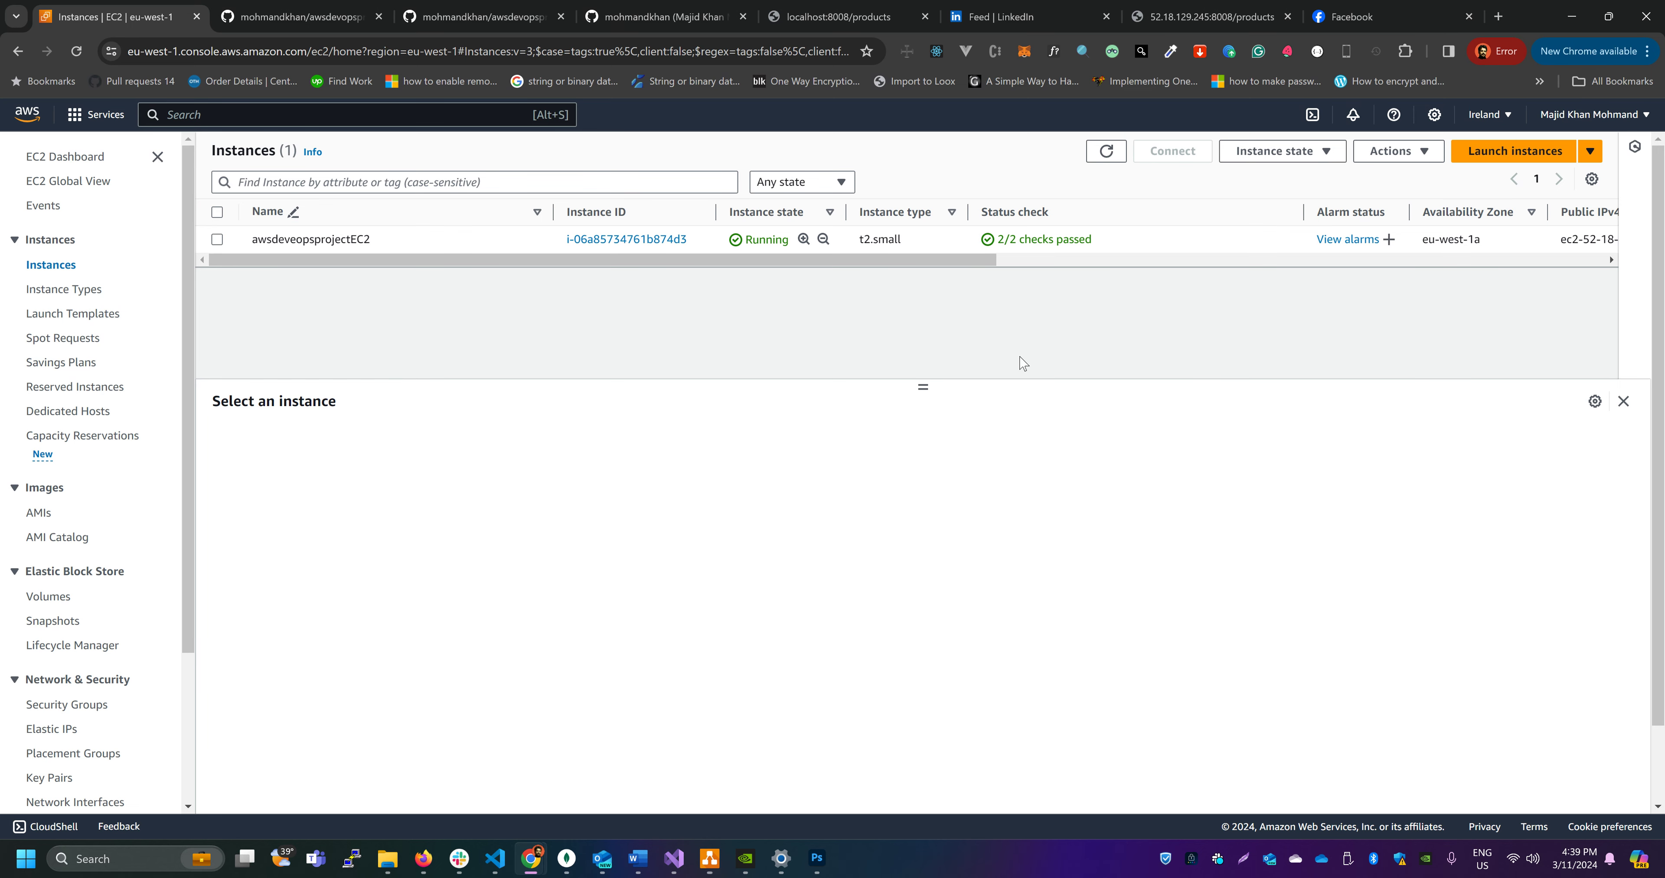
click(1184, 19)
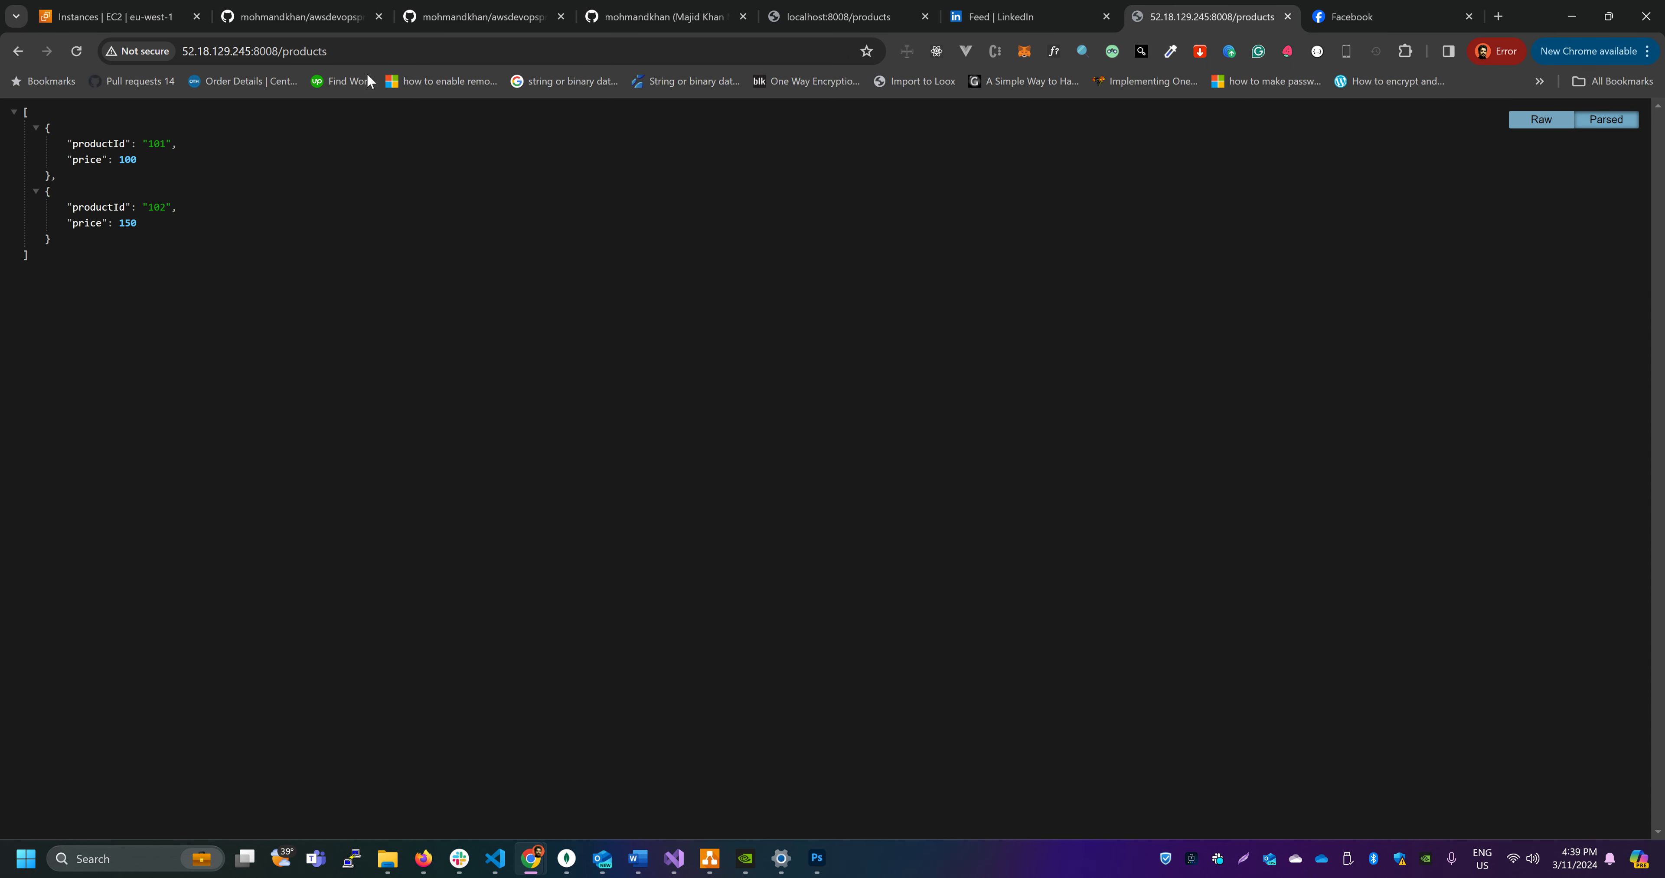
drag(363, 52, 173, 50)
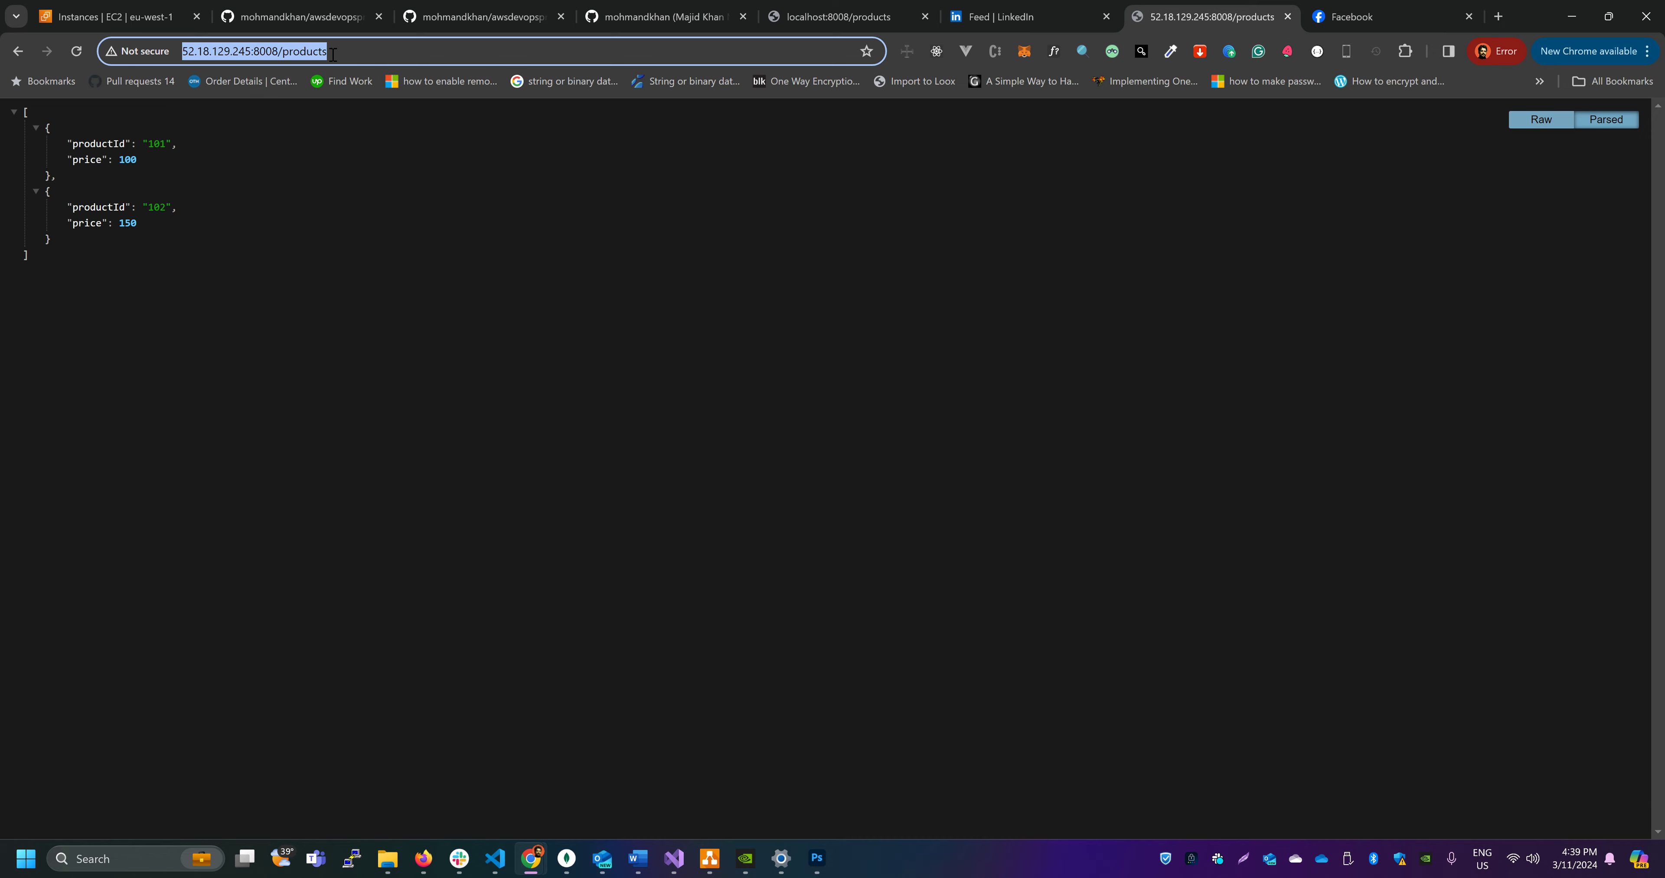
click(77, 50)
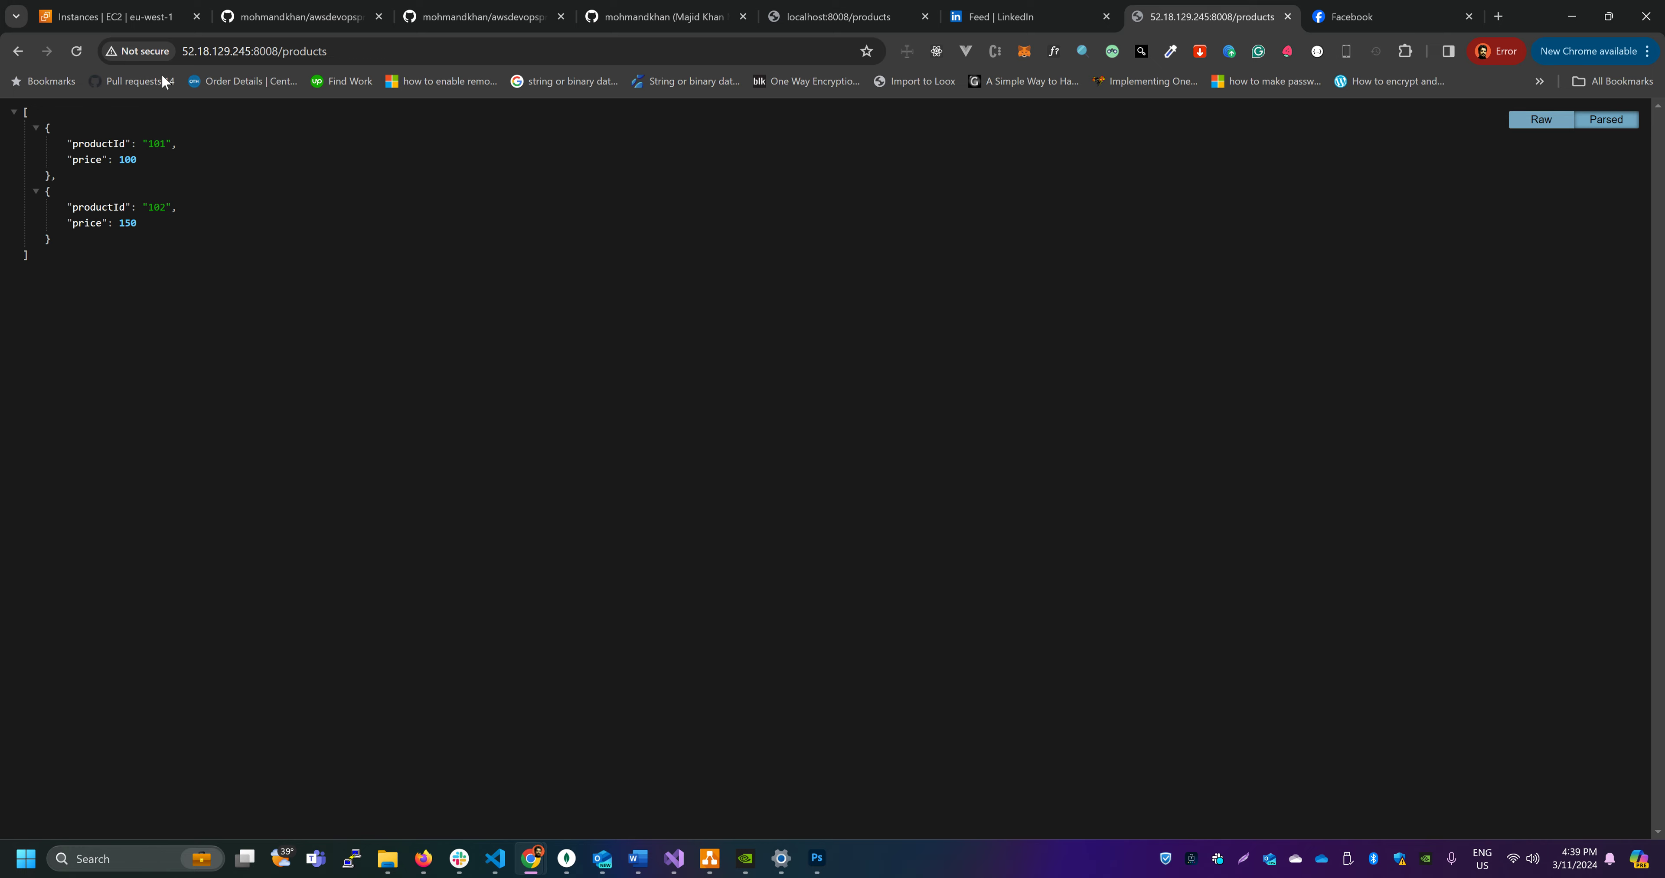
Step: Look through the list of owned Amazon Machine Images in the EC2 console
click(154, 17)
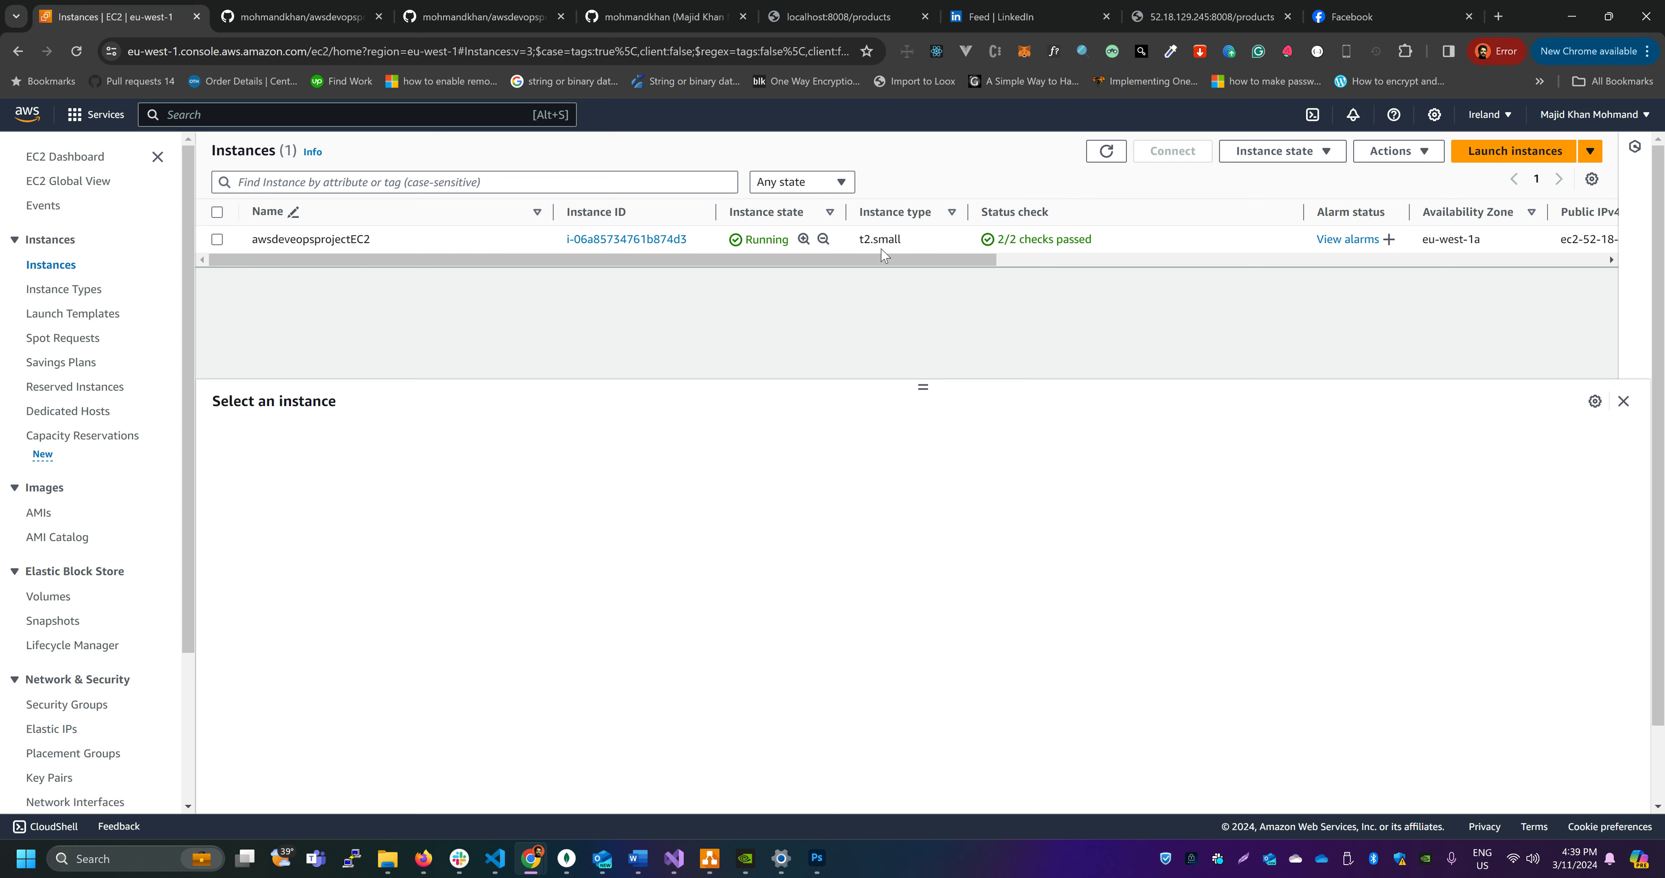
mouse_move(642, 258)
mouse_down()
mouse_move(962, 262)
mouse_move(659, 261)
mouse_up()
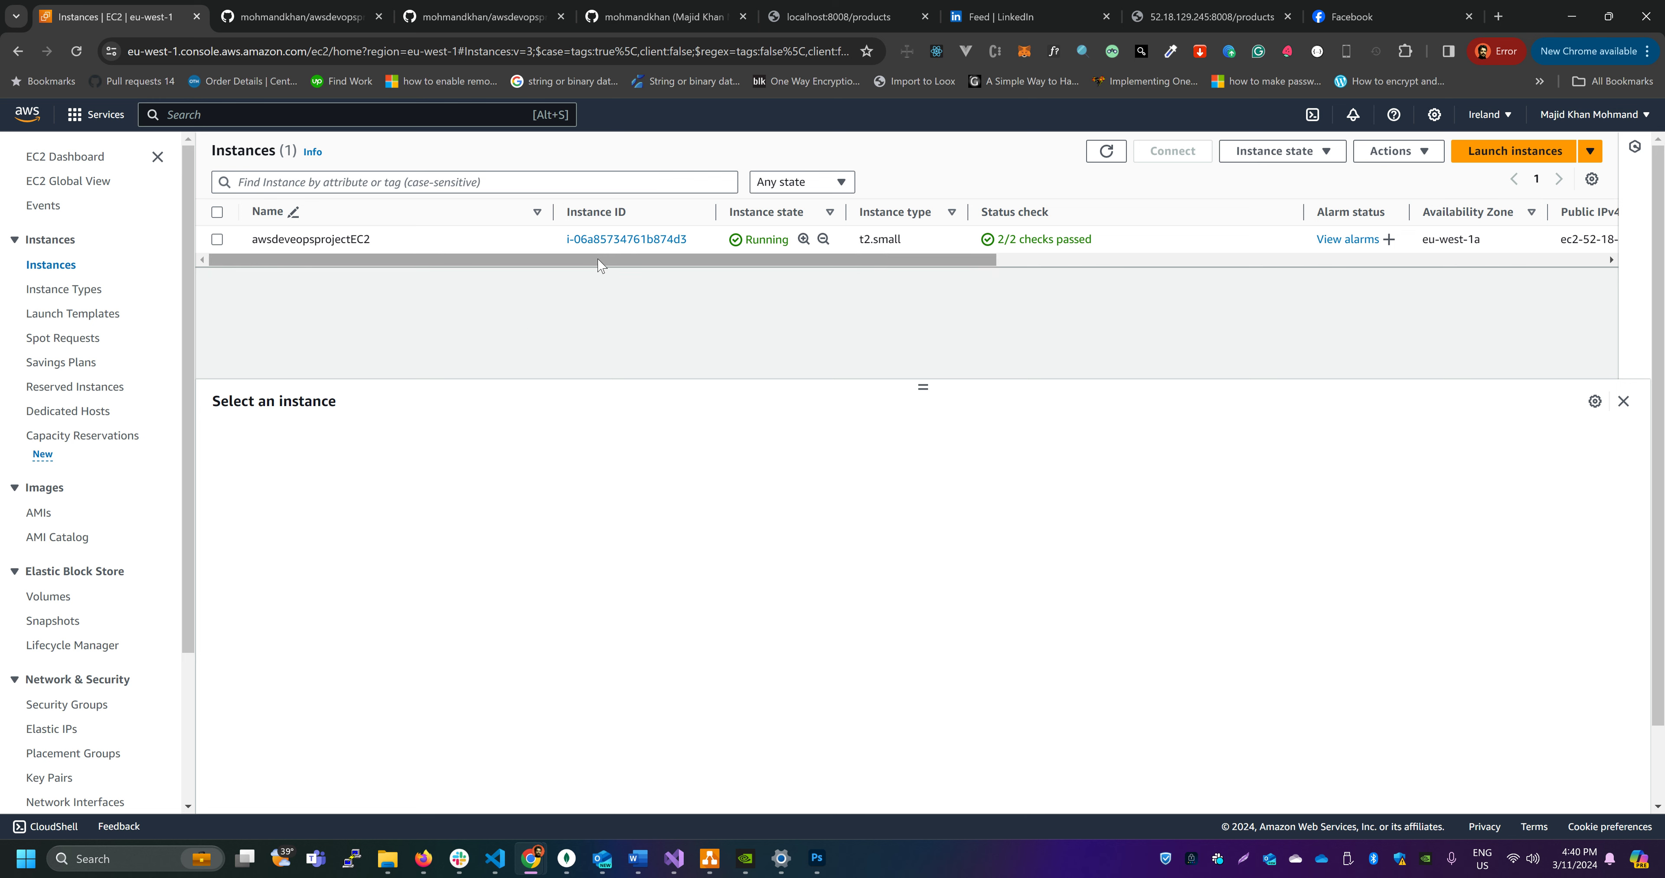
click(50, 516)
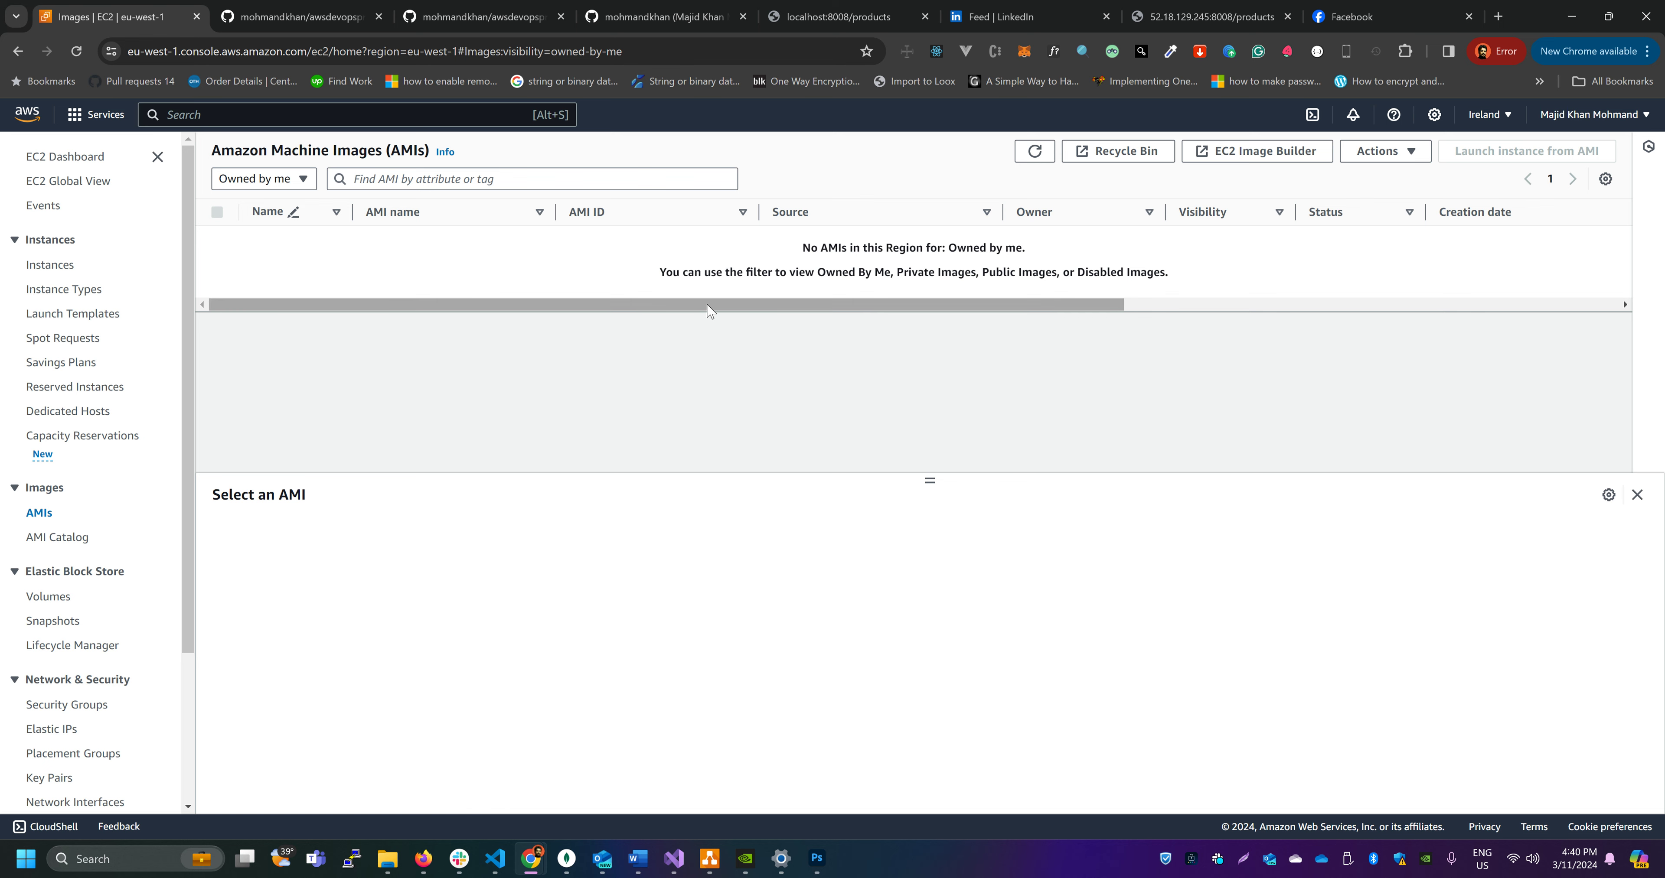
drag(711, 306, 892, 309)
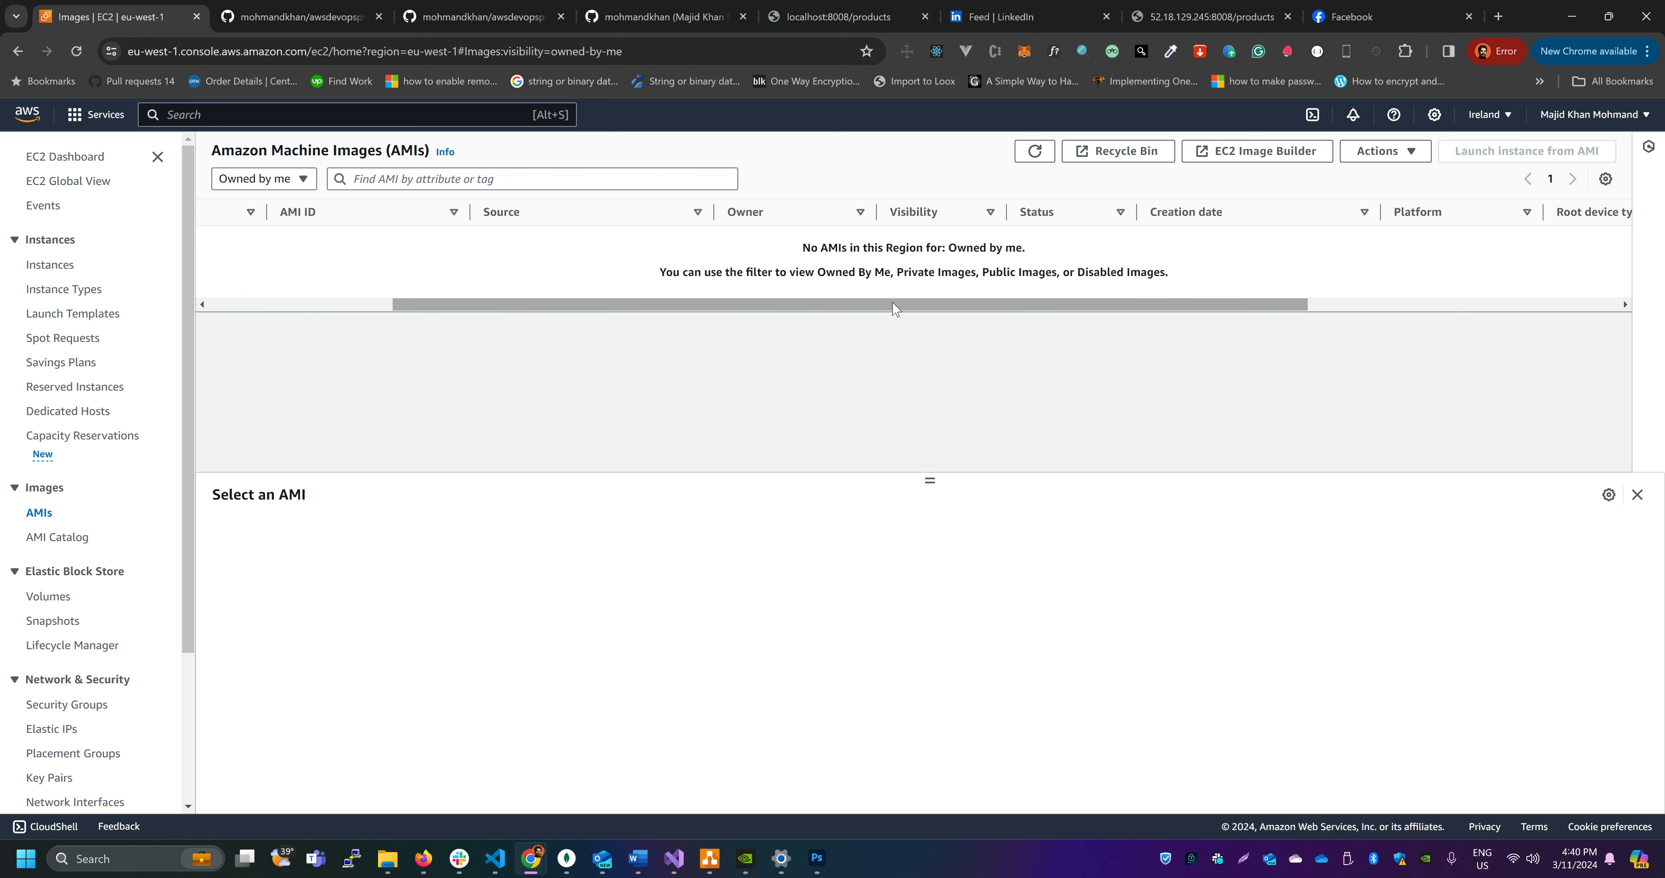
Step: Return to the EC2 instances list, select awsdeveopsprojectEC2 and copy its public IPv4 address
click(51, 265)
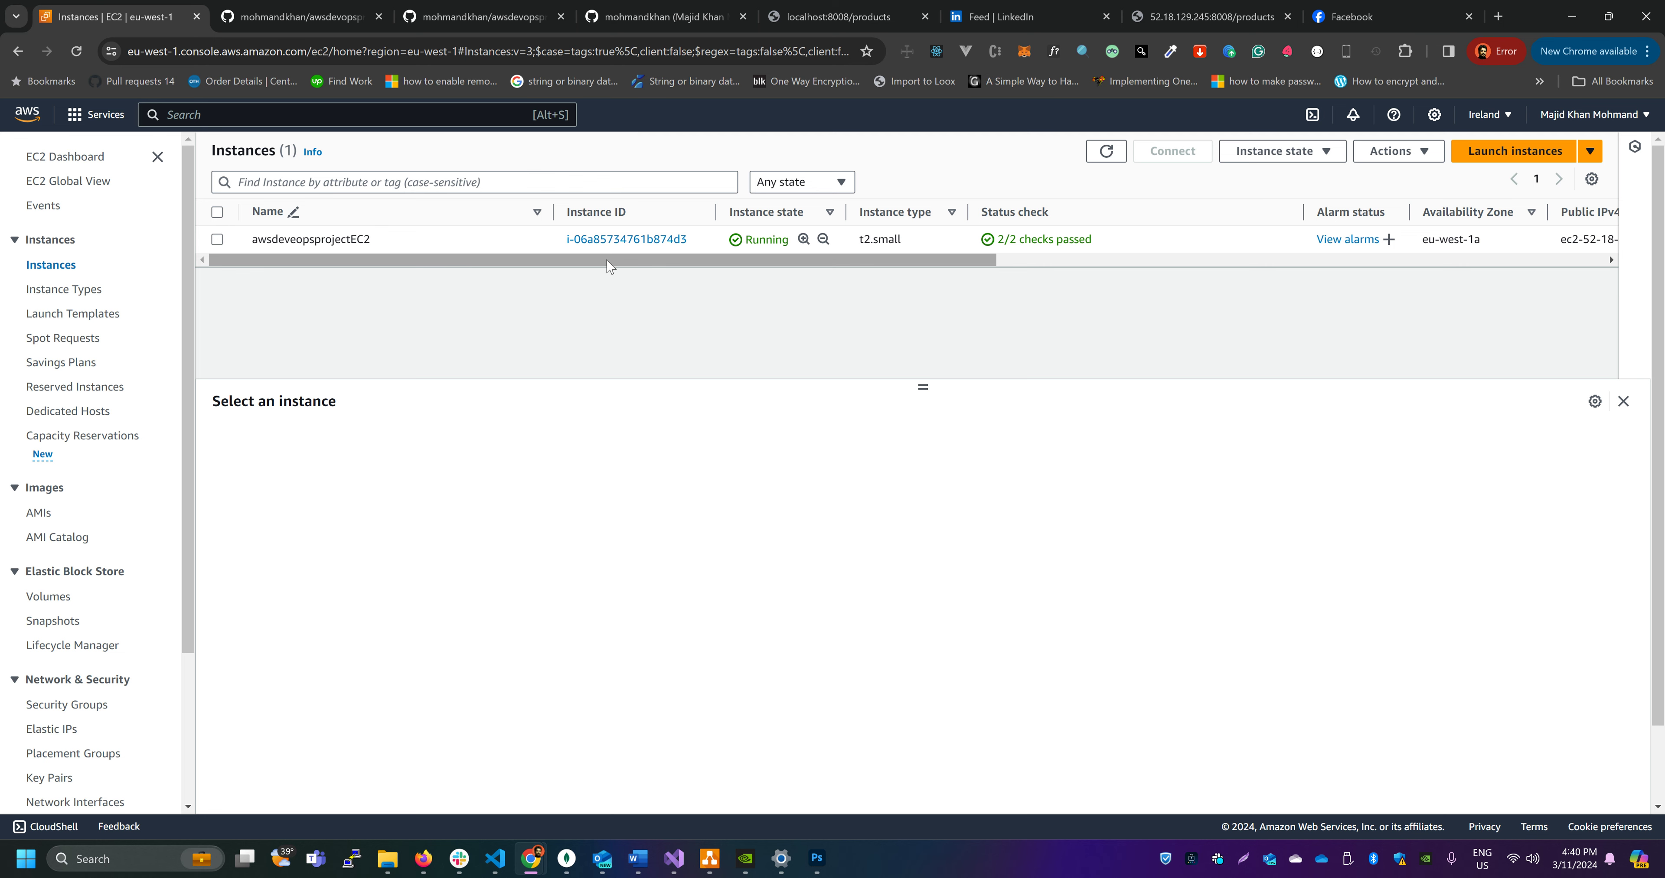
mouse_move(606, 260)
mouse_down()
mouse_move(631, 265)
mouse_move(588, 261)
mouse_up()
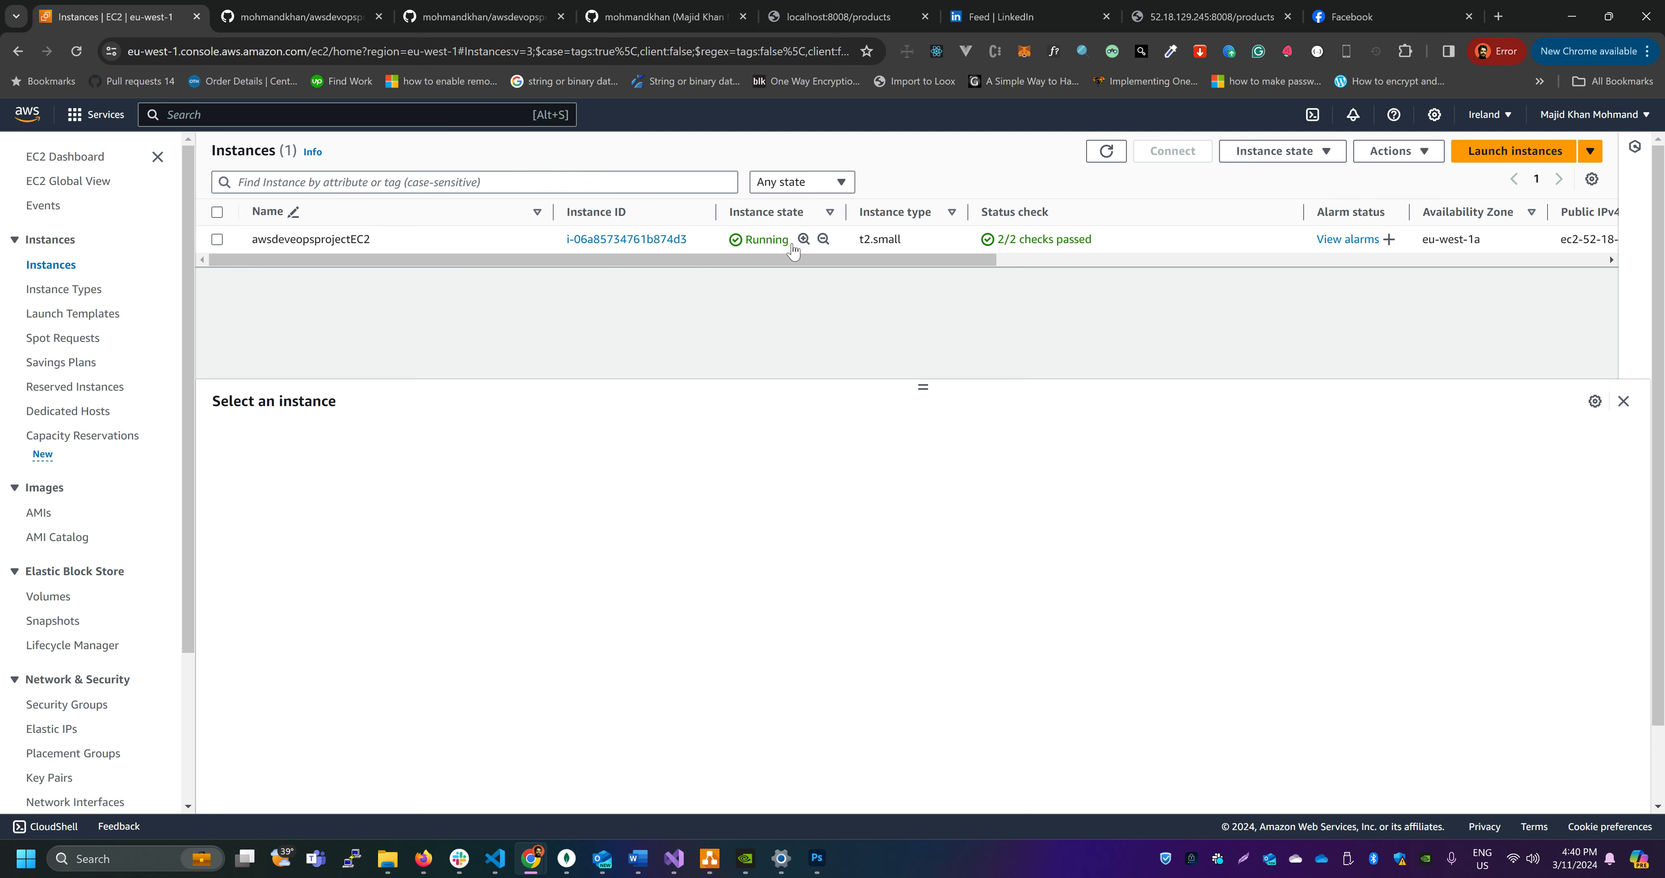
drag(618, 261, 667, 267)
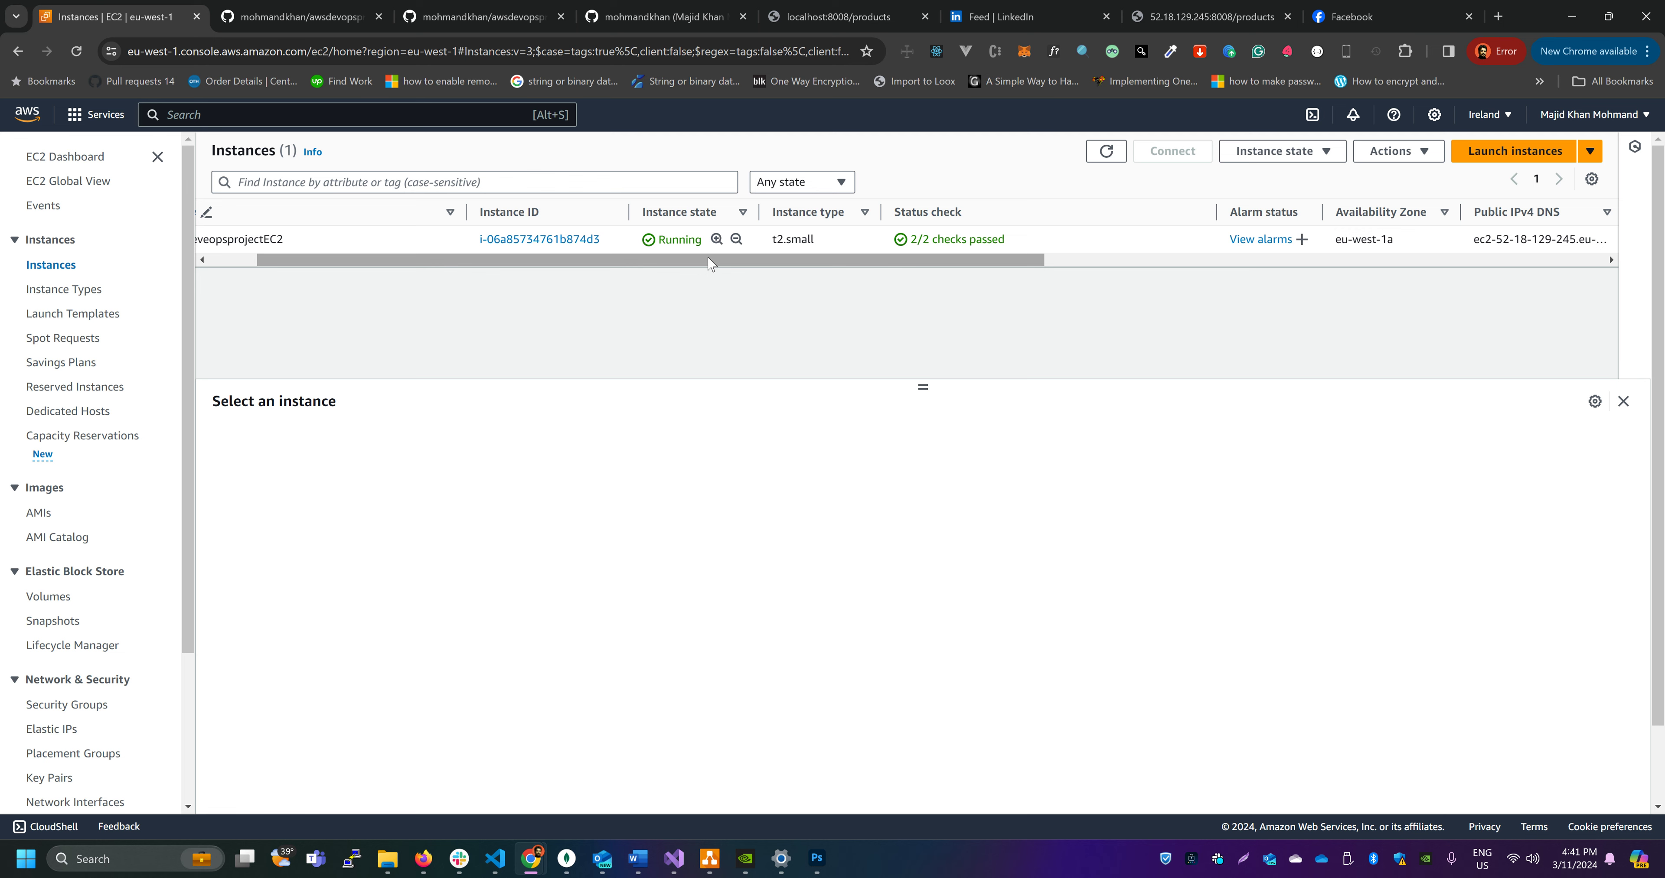
drag(693, 265, 541, 265)
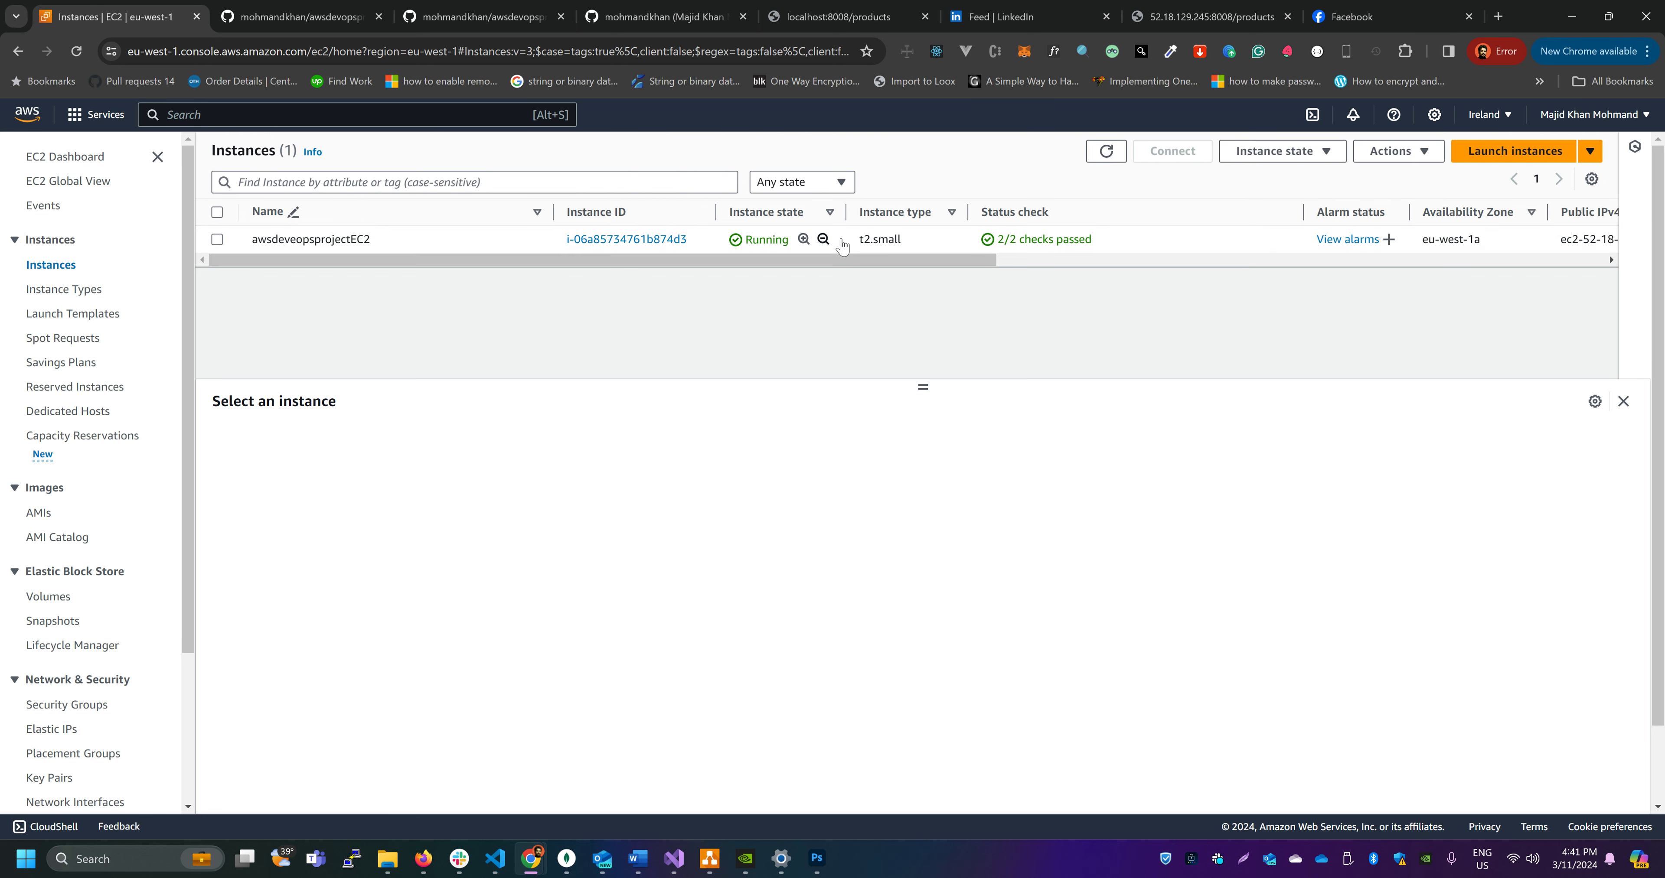
click(928, 244)
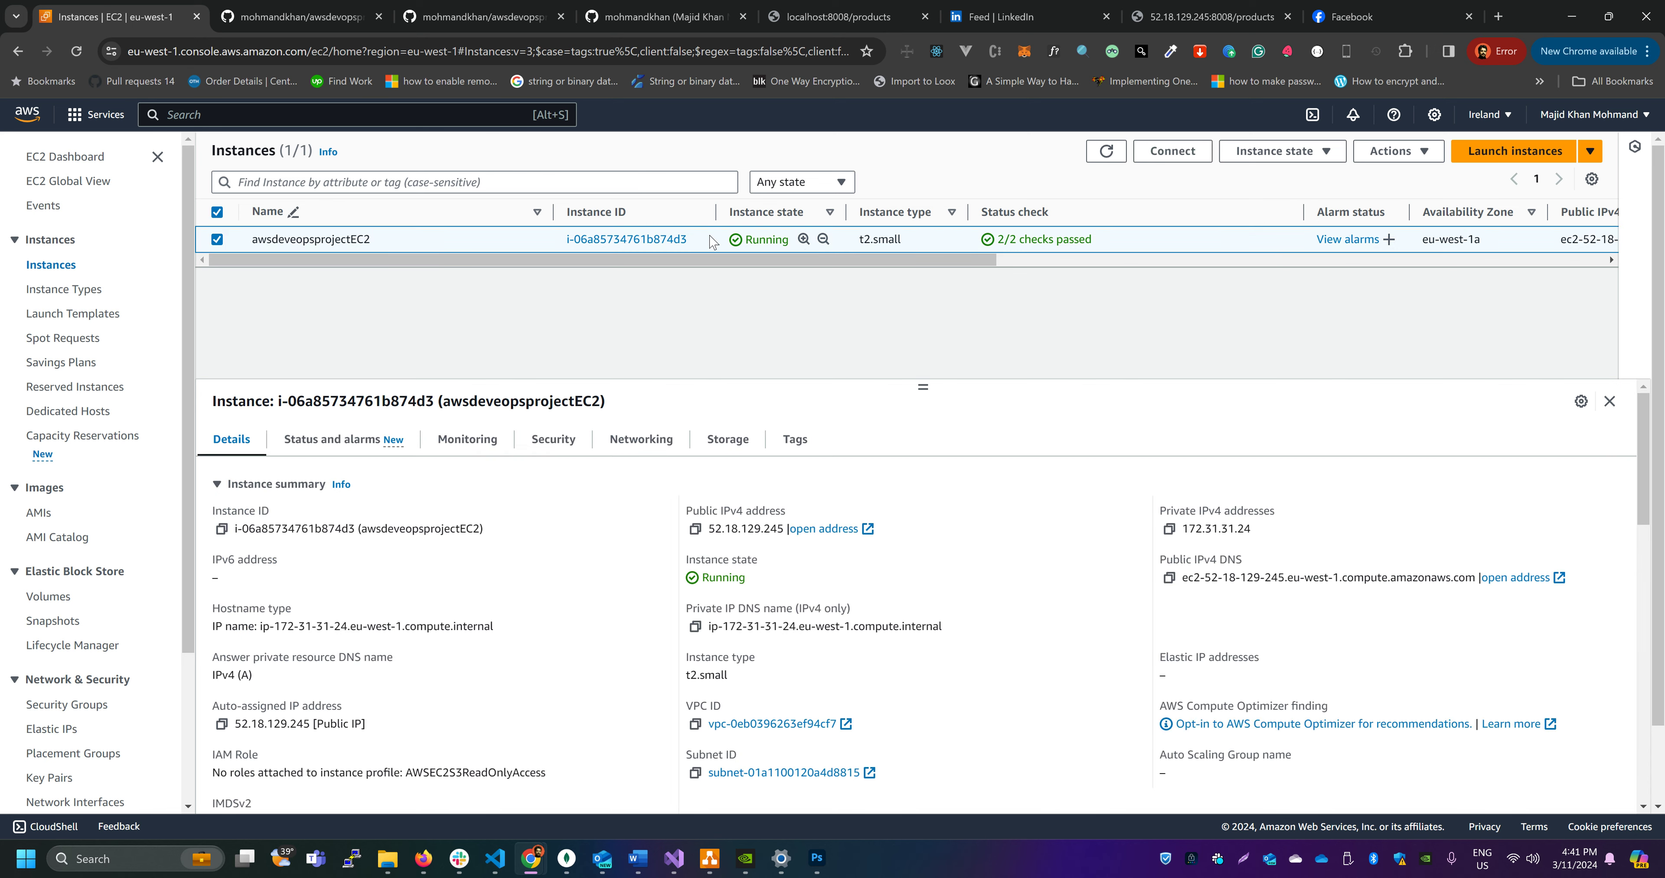
click(694, 530)
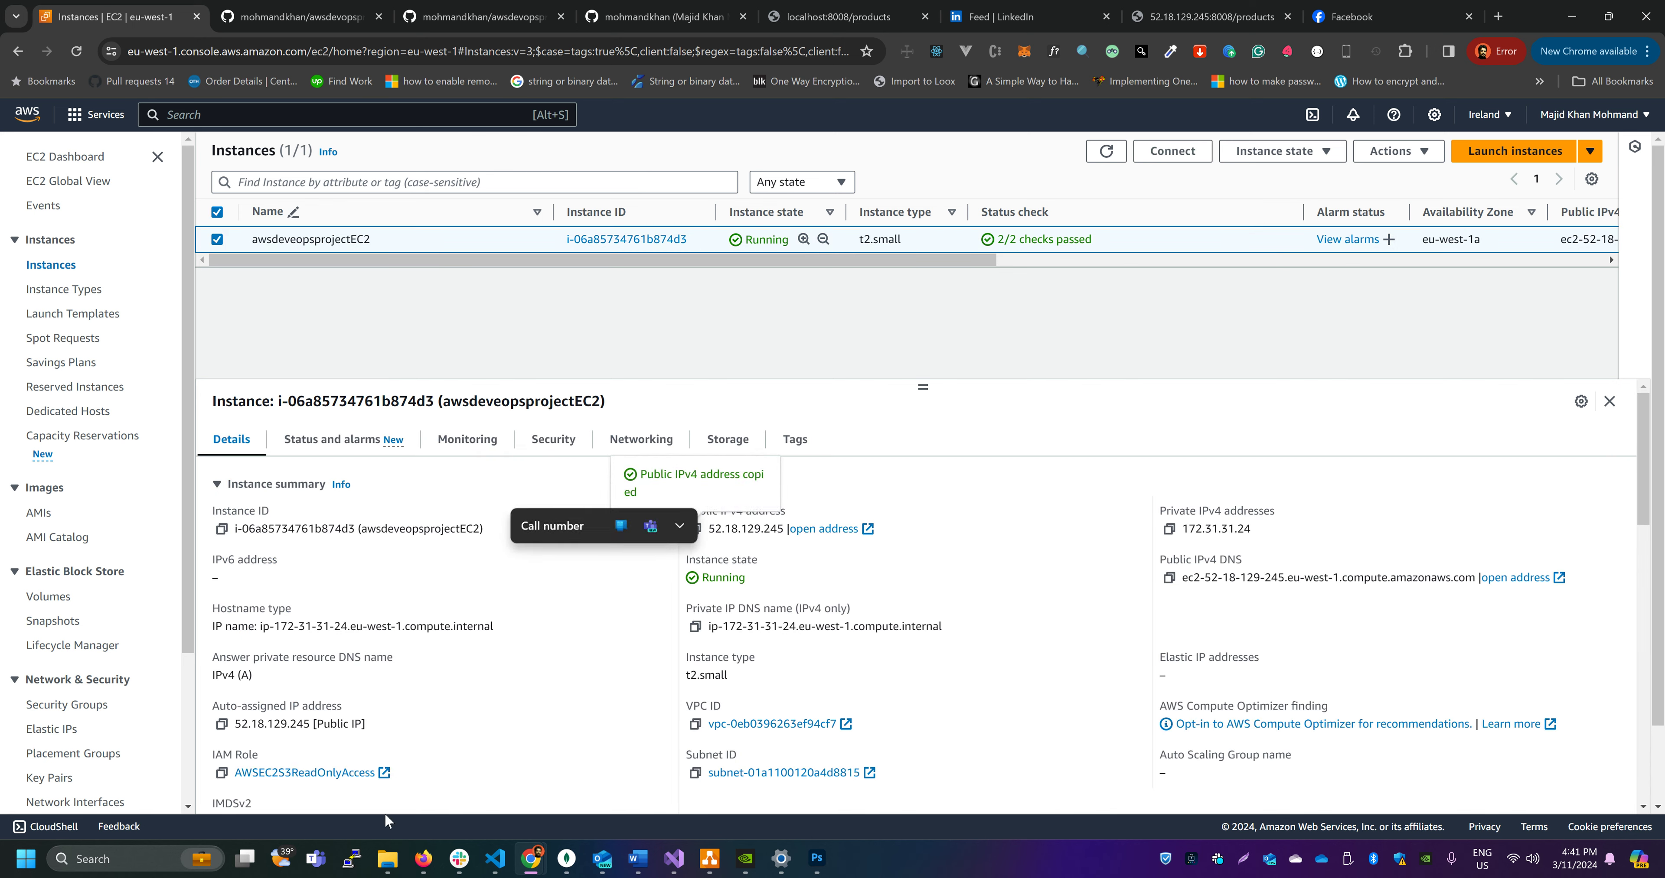
Step: In PuTTY, set the host to 52.18.129.245 and choose awsdeveopsprojectEC2KEY.ppk from the Desktop as the private key file for authentication
click(347, 869)
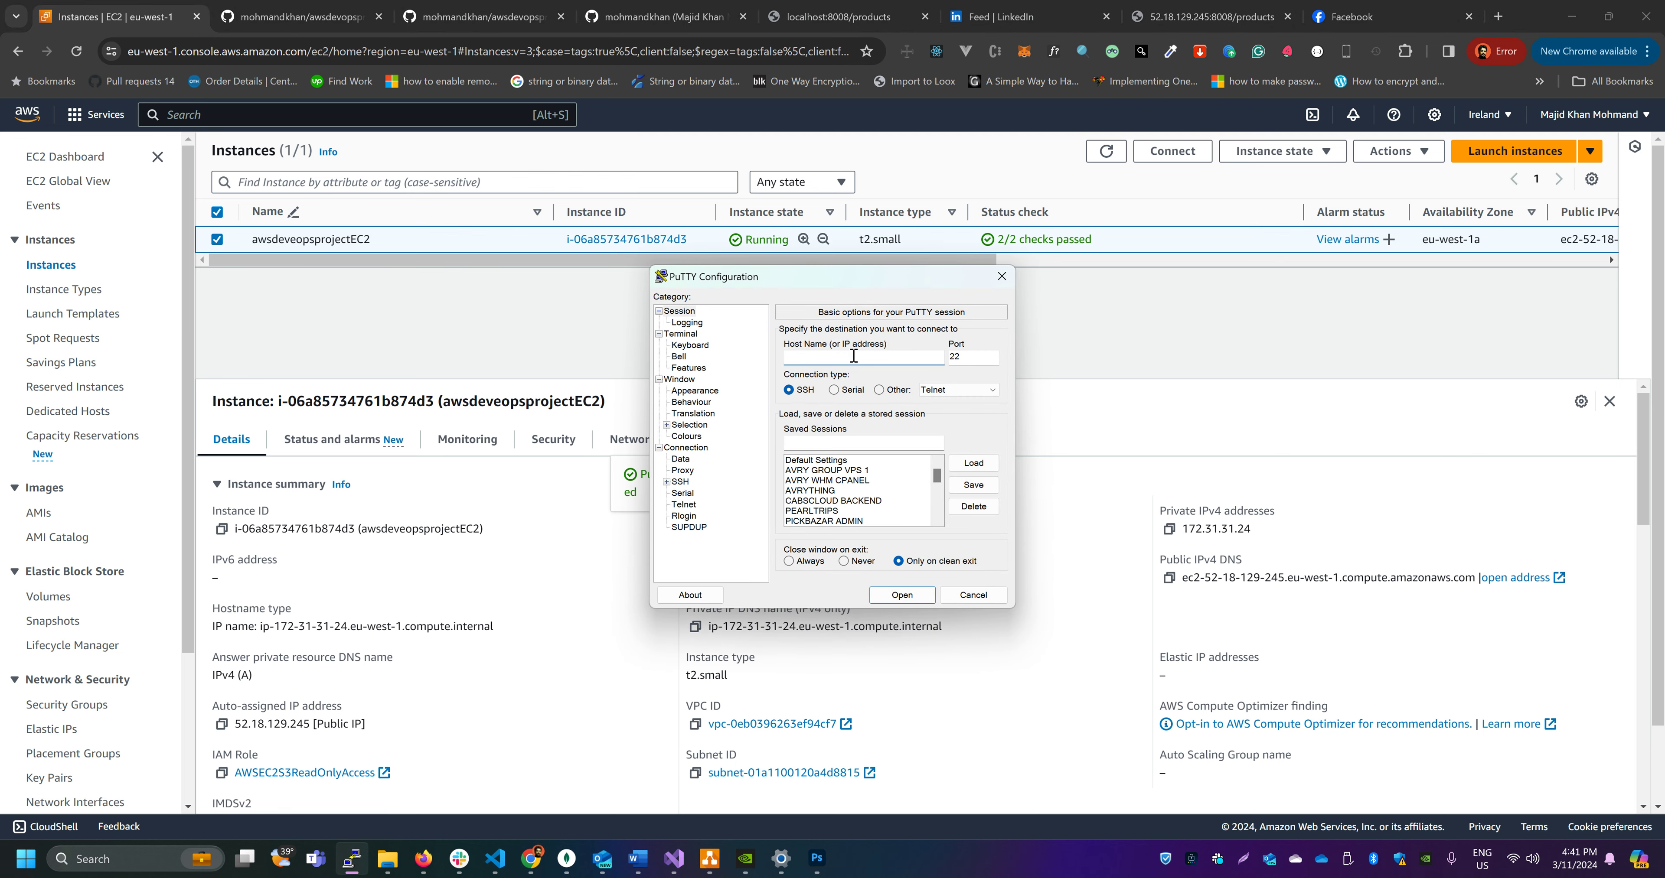
key(ctrl+v)
click(667, 482)
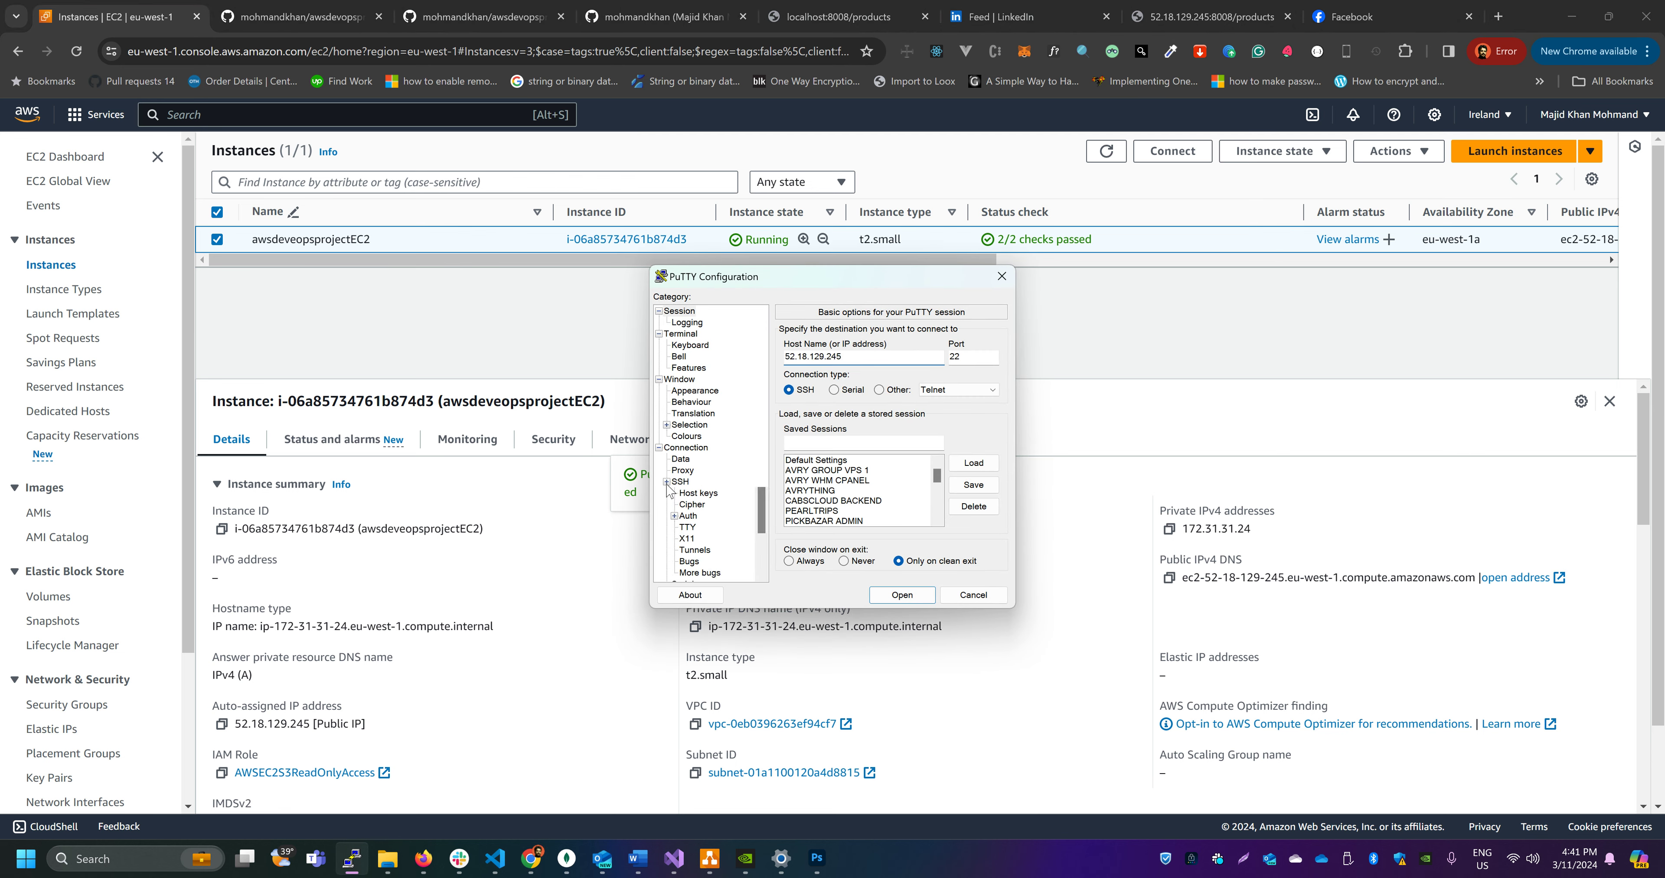
click(674, 516)
click(708, 527)
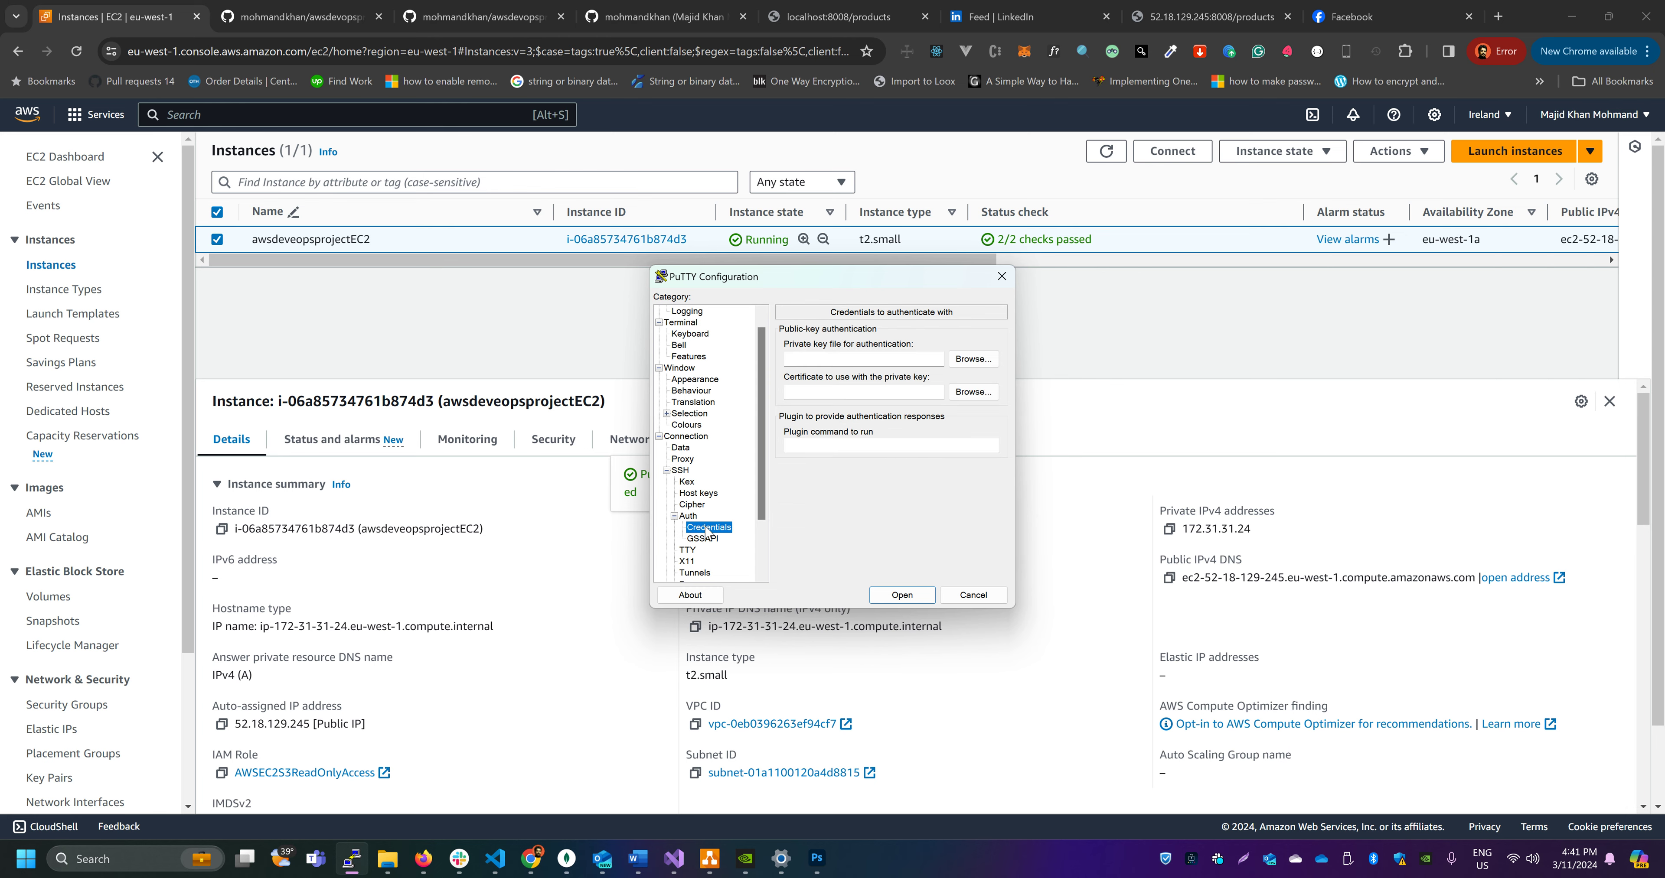
click(974, 358)
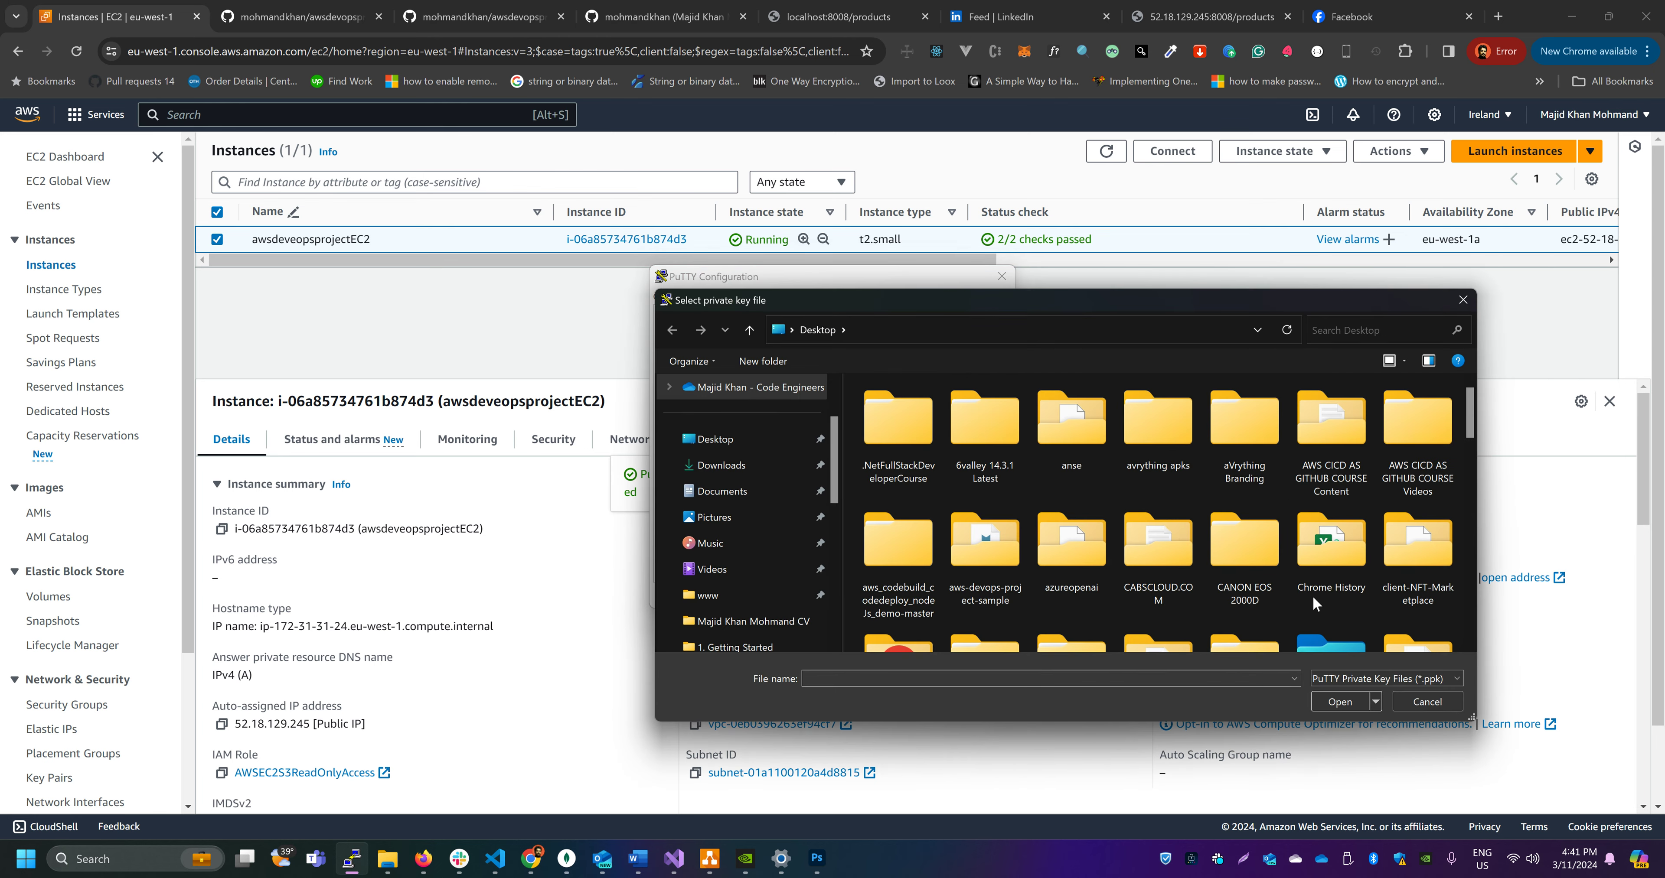
scroll(1319, 604, down, 10)
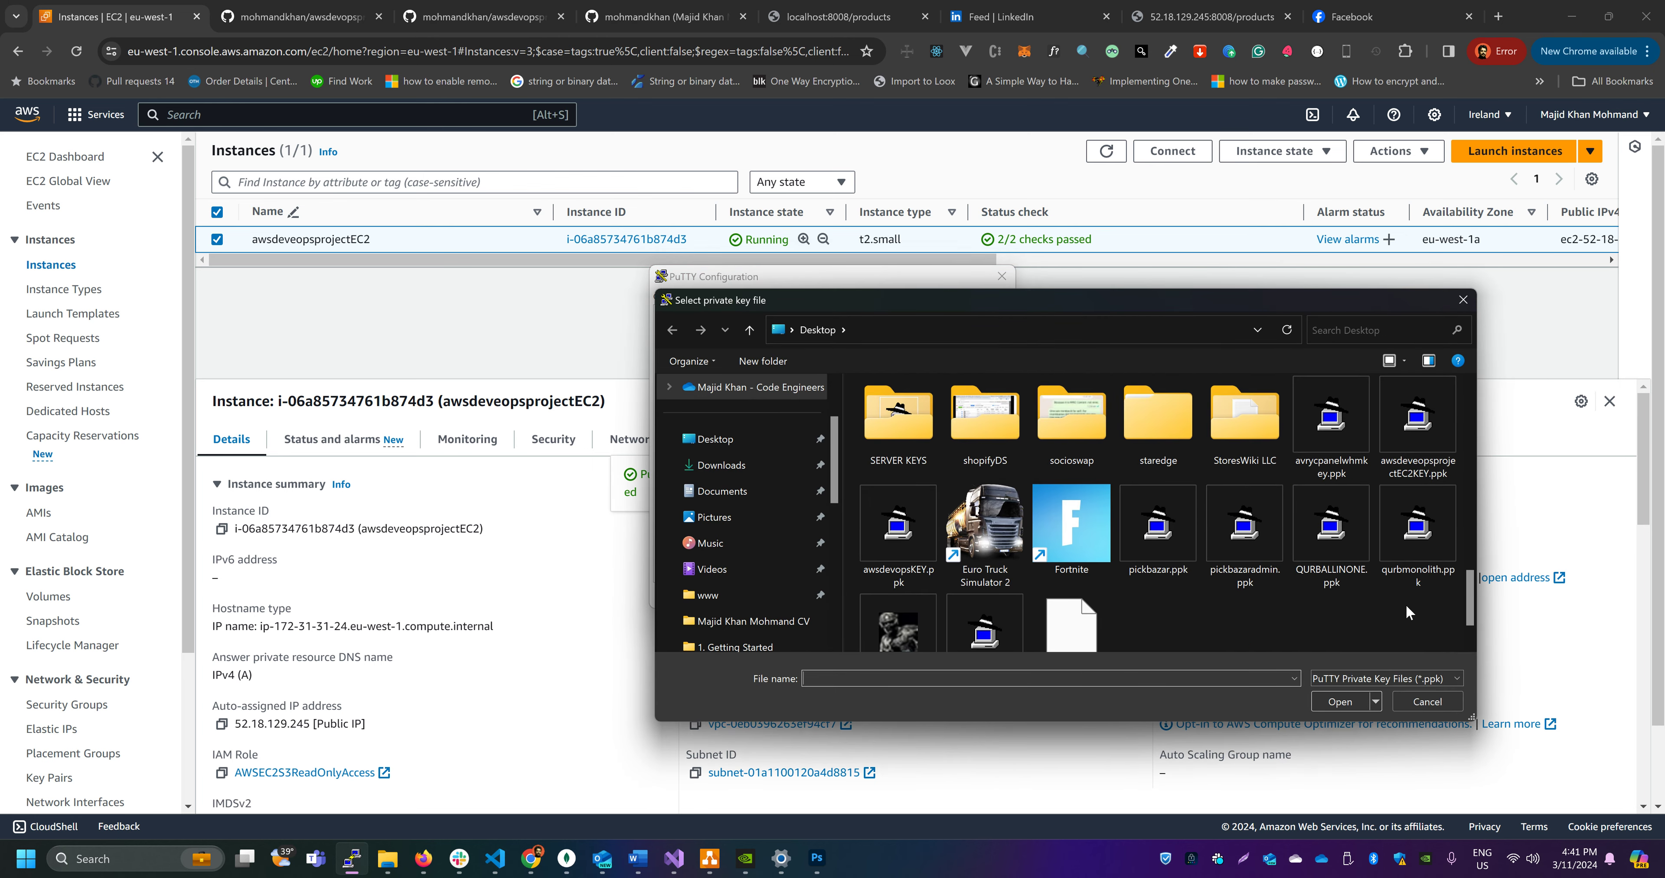
double_click(1417, 426)
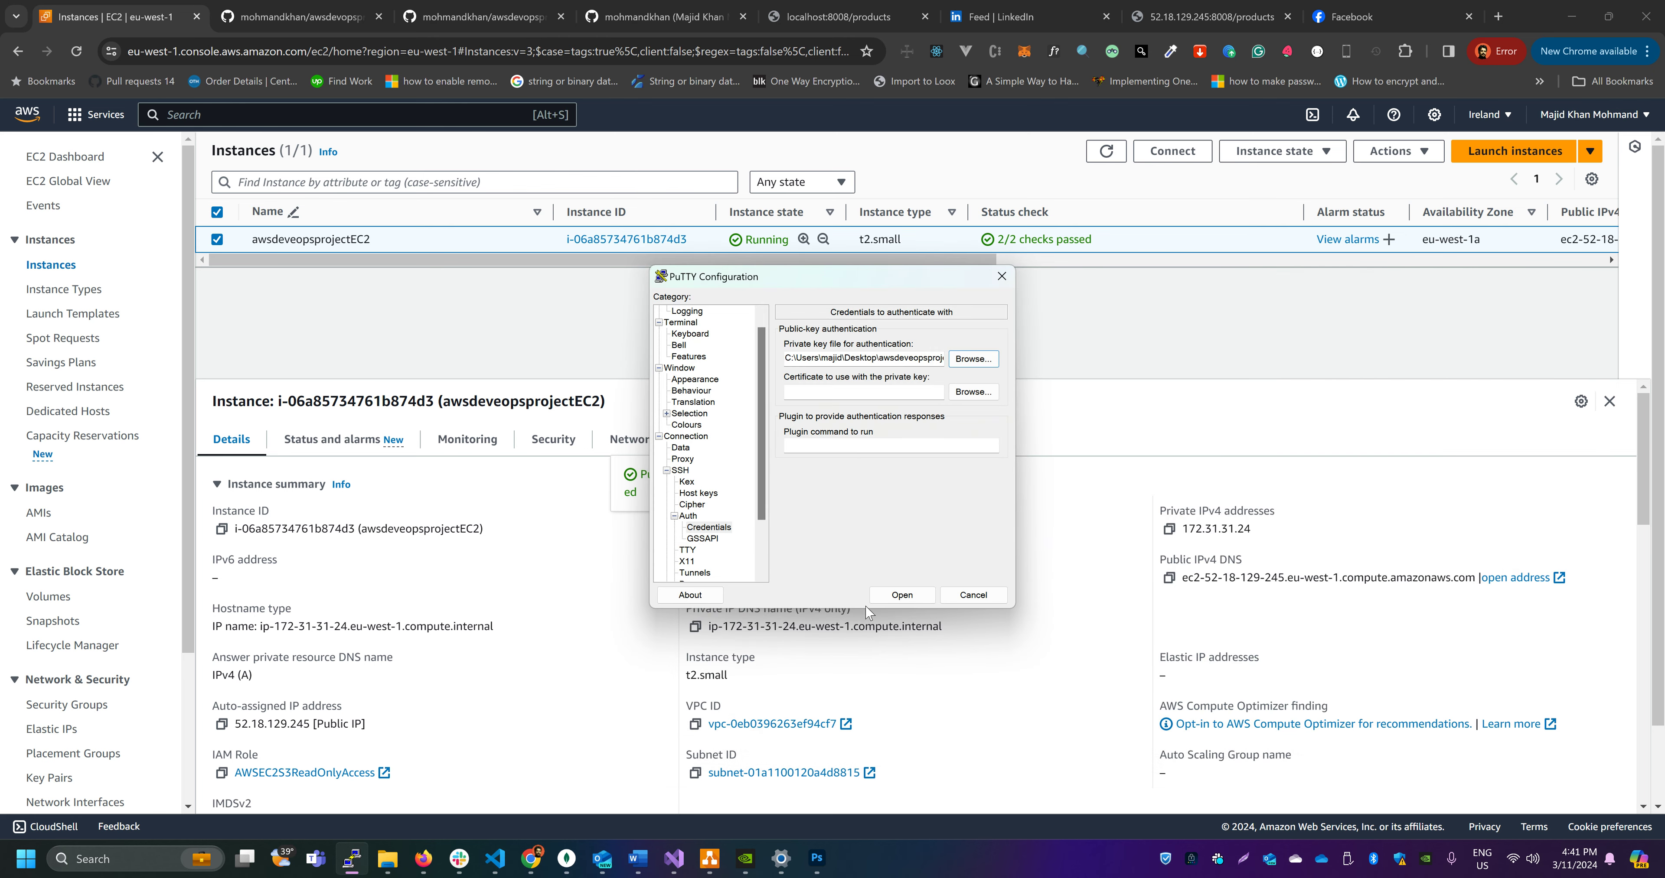
Step: Open the SSH session and log in as ubuntu, moving the terminal window toward the middle of the screen
click(900, 593)
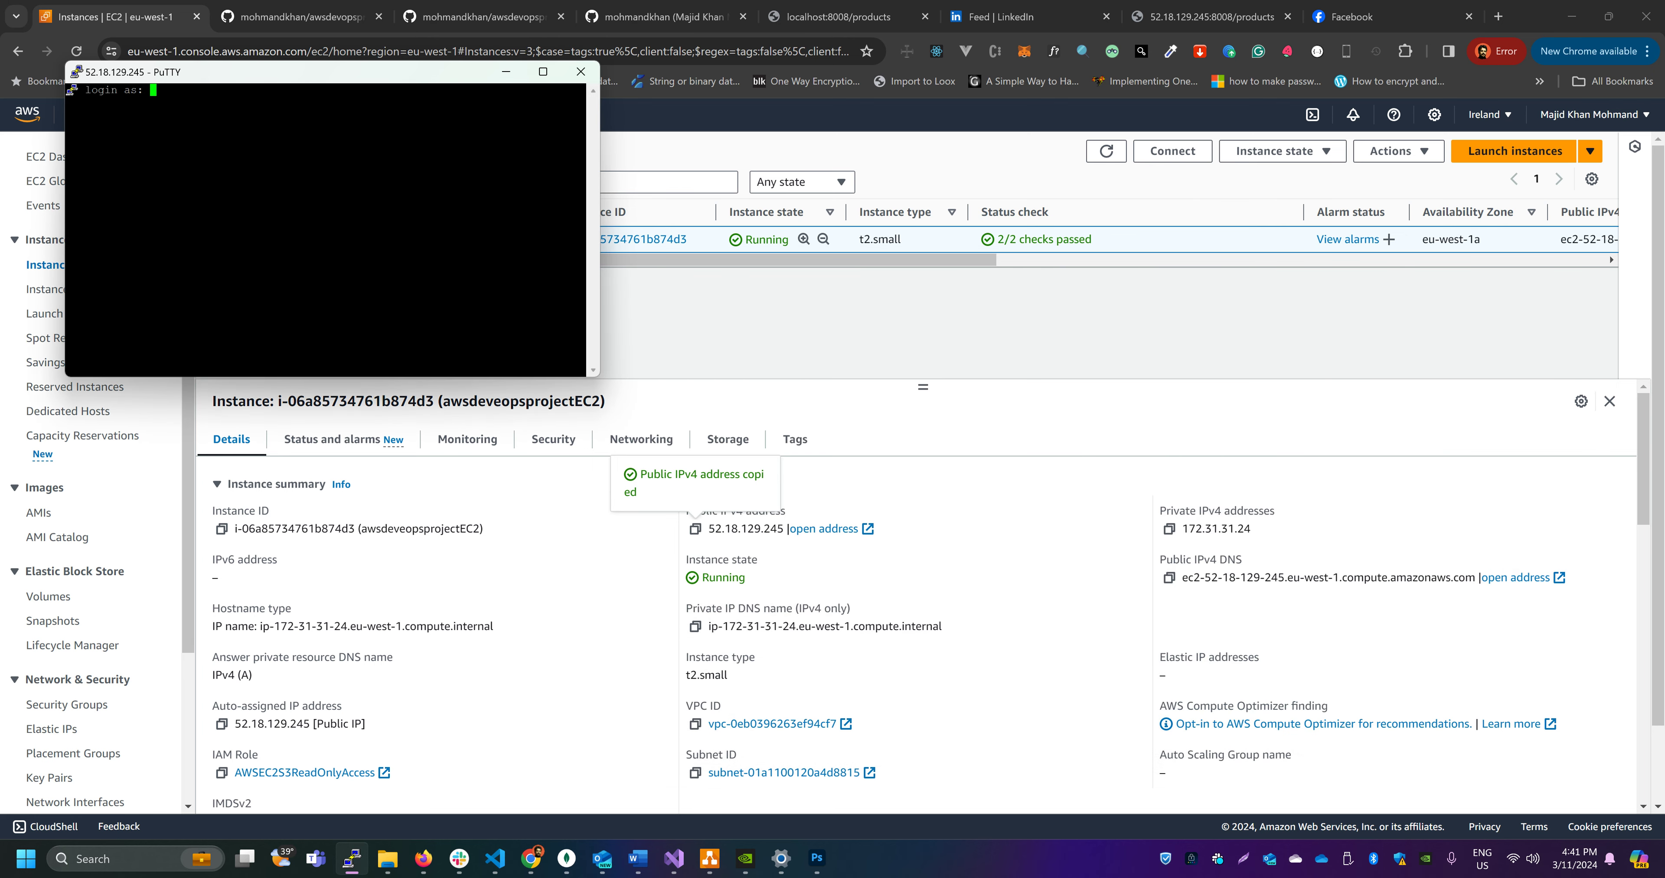
text(ubuntu)
key(Return)
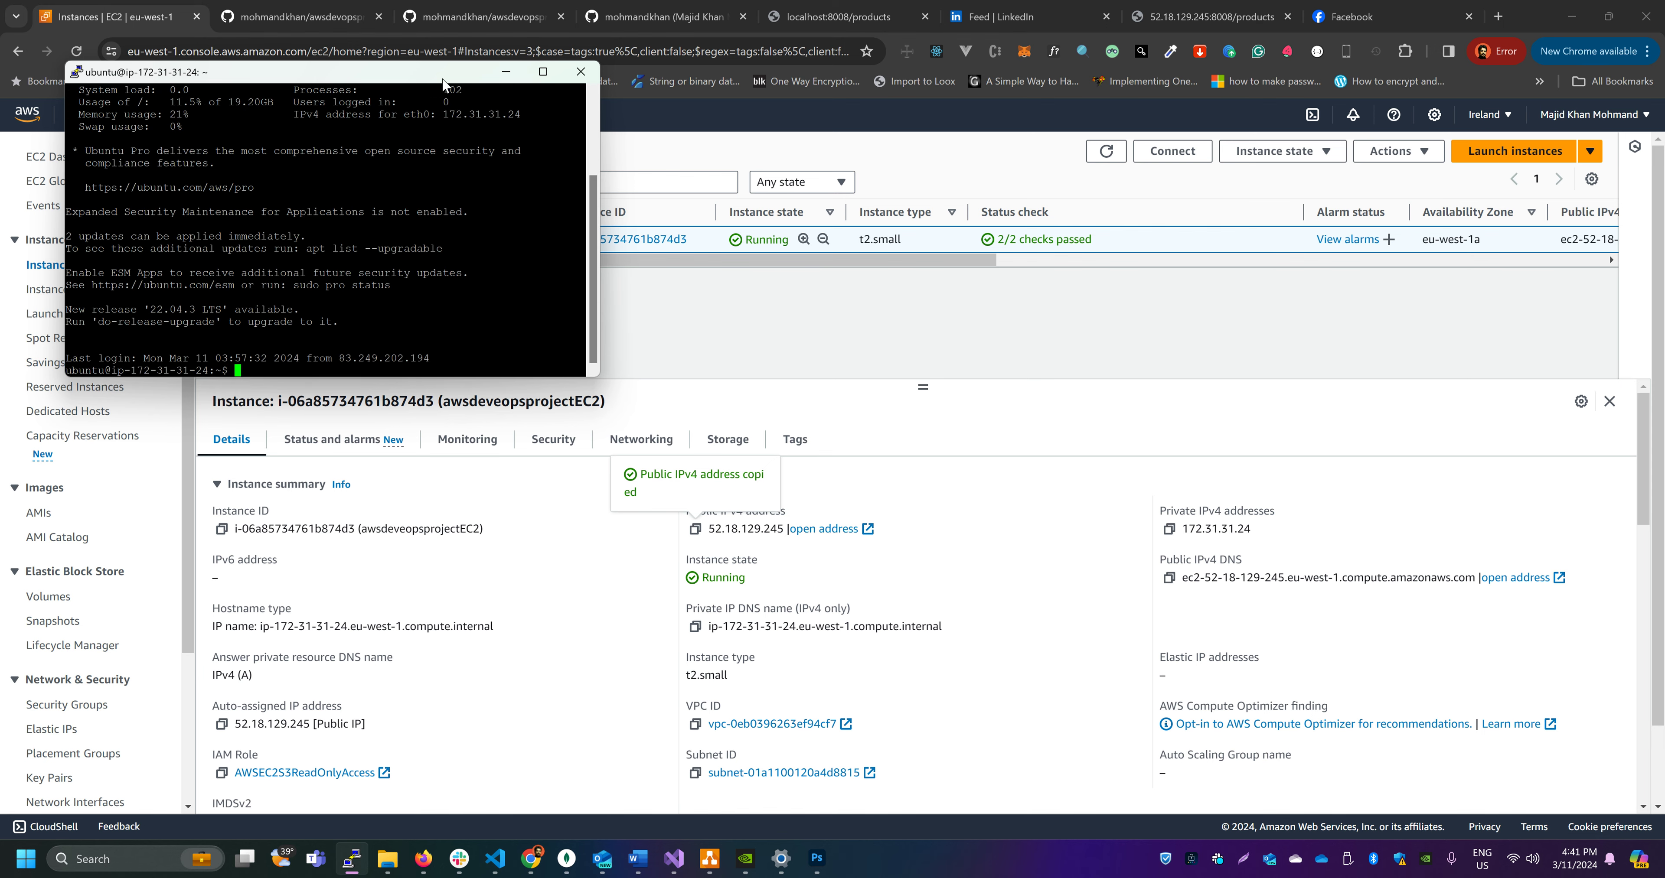
drag(443, 79, 937, 250)
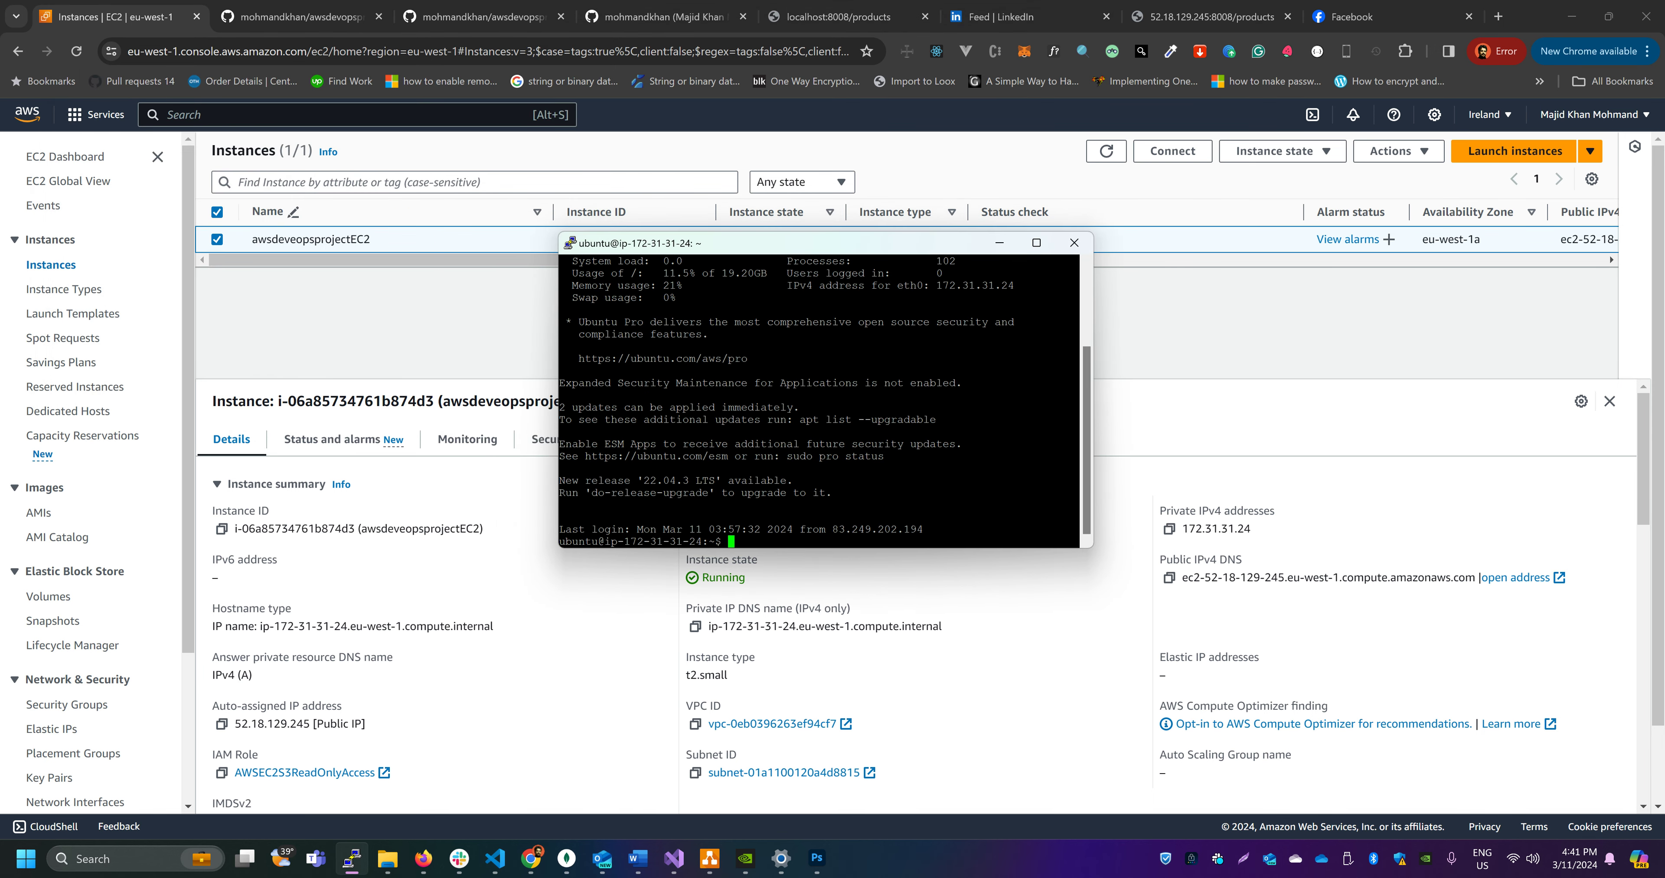
Step: Go to the home directory, enlarge the terminal window and list the directory's contents
text(cd ~)
key(Return)
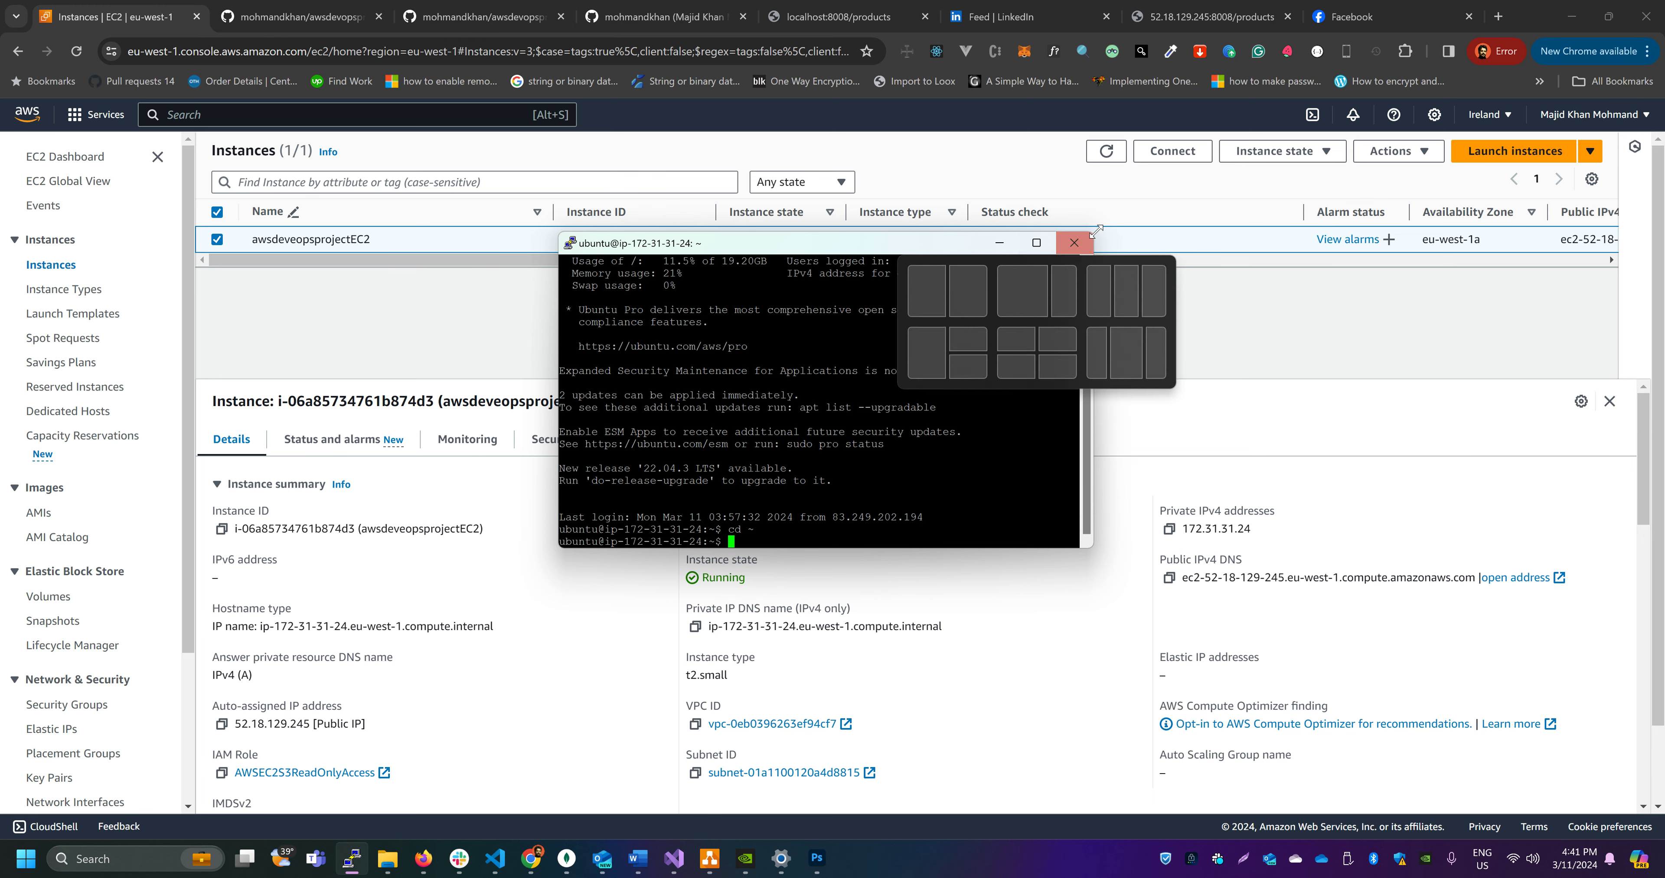
drag(1094, 232, 1339, 134)
text(ls)
key(Return)
Step: Change into the awsdevopsprojectsample directory
text(cd)
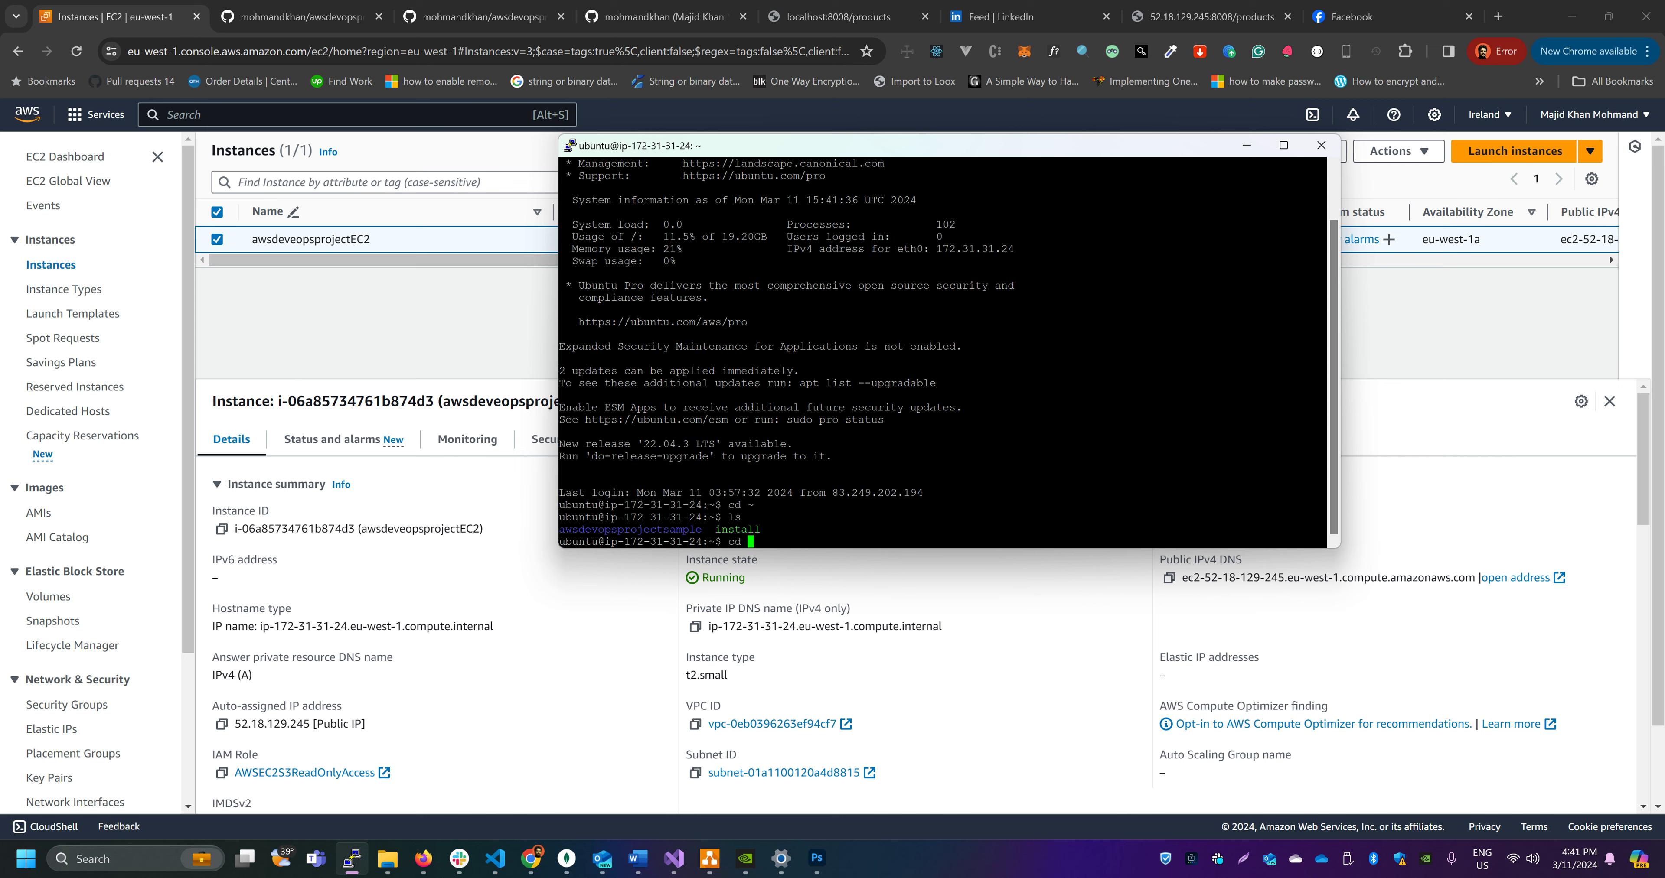
double_click(666, 529)
right_click(667, 529)
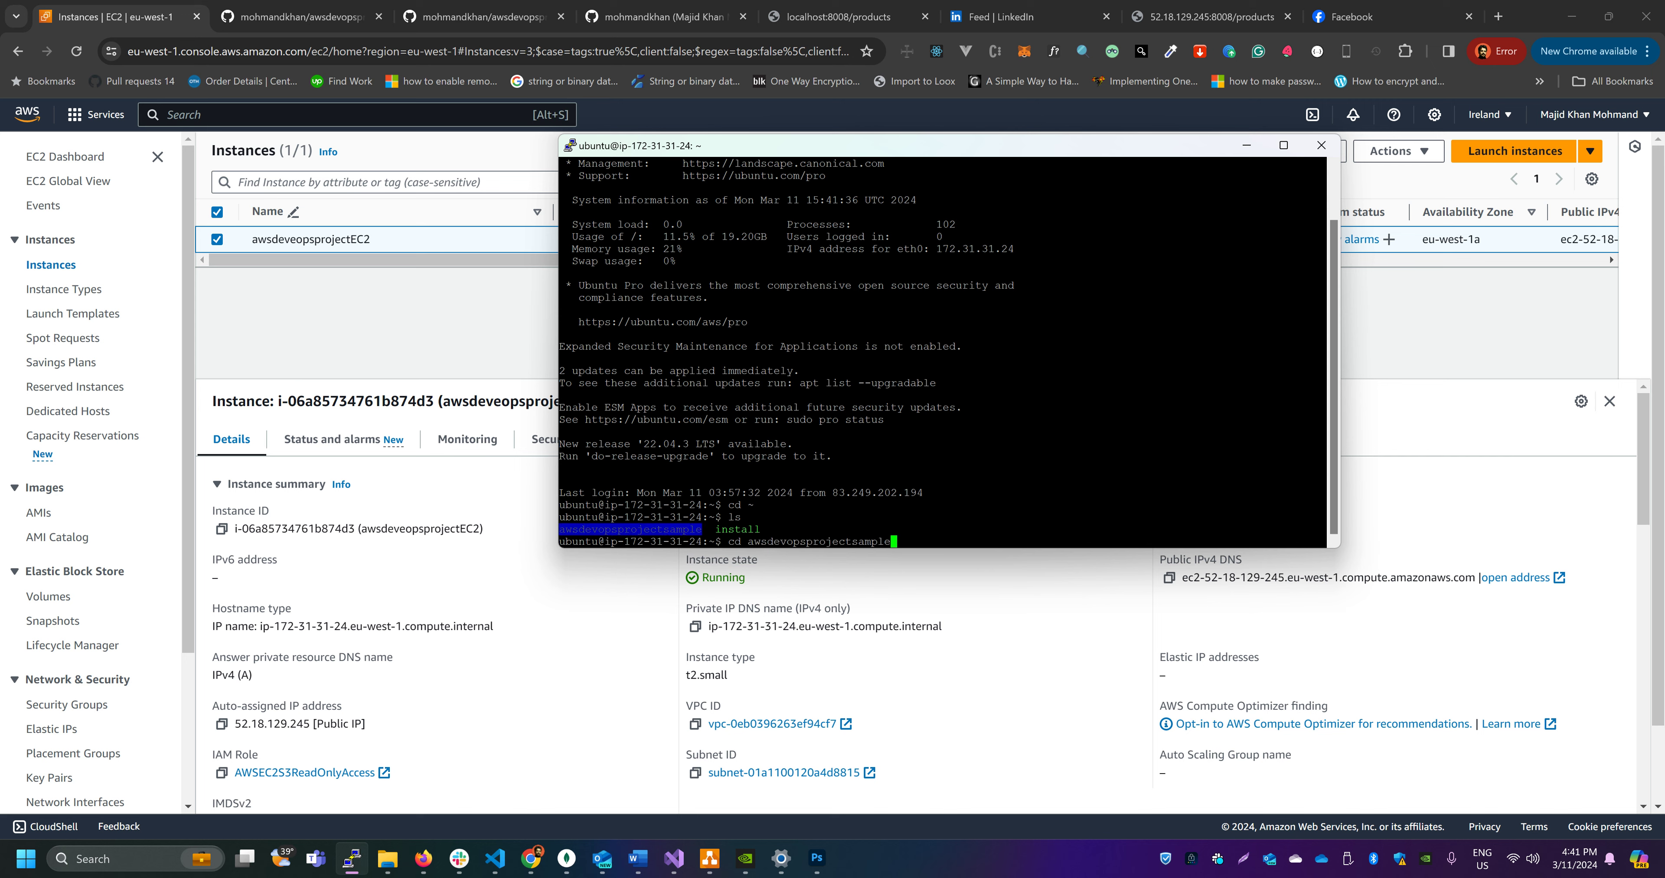
key(Return)
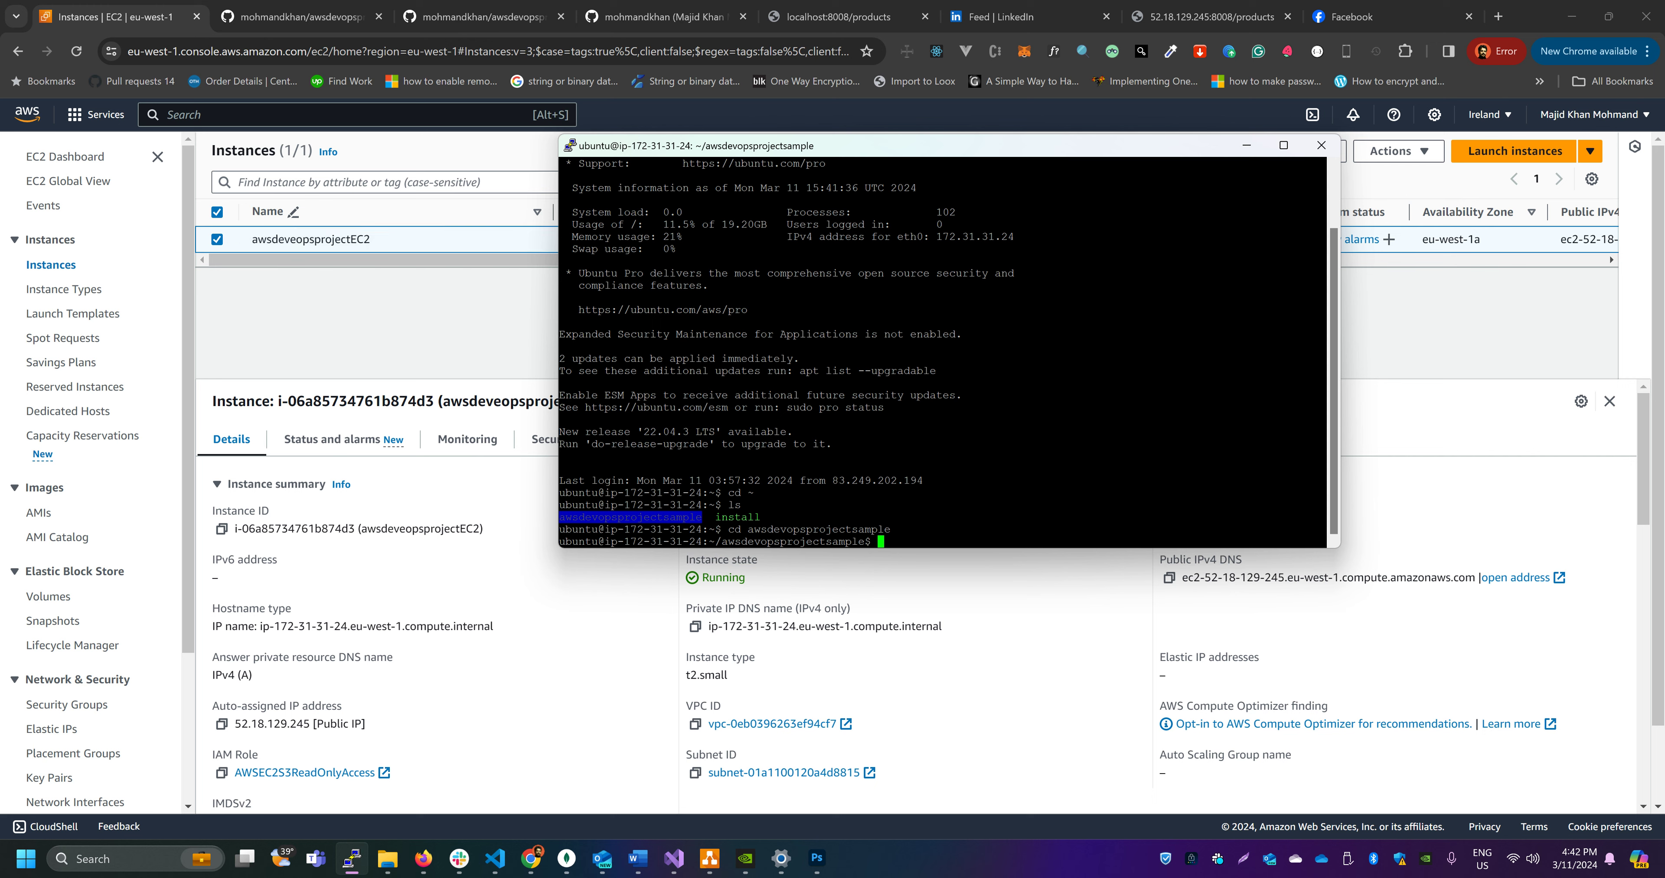
Step: Return to the home directory and run pm2 status to check the app process
click(899, 530)
text(cd ~)
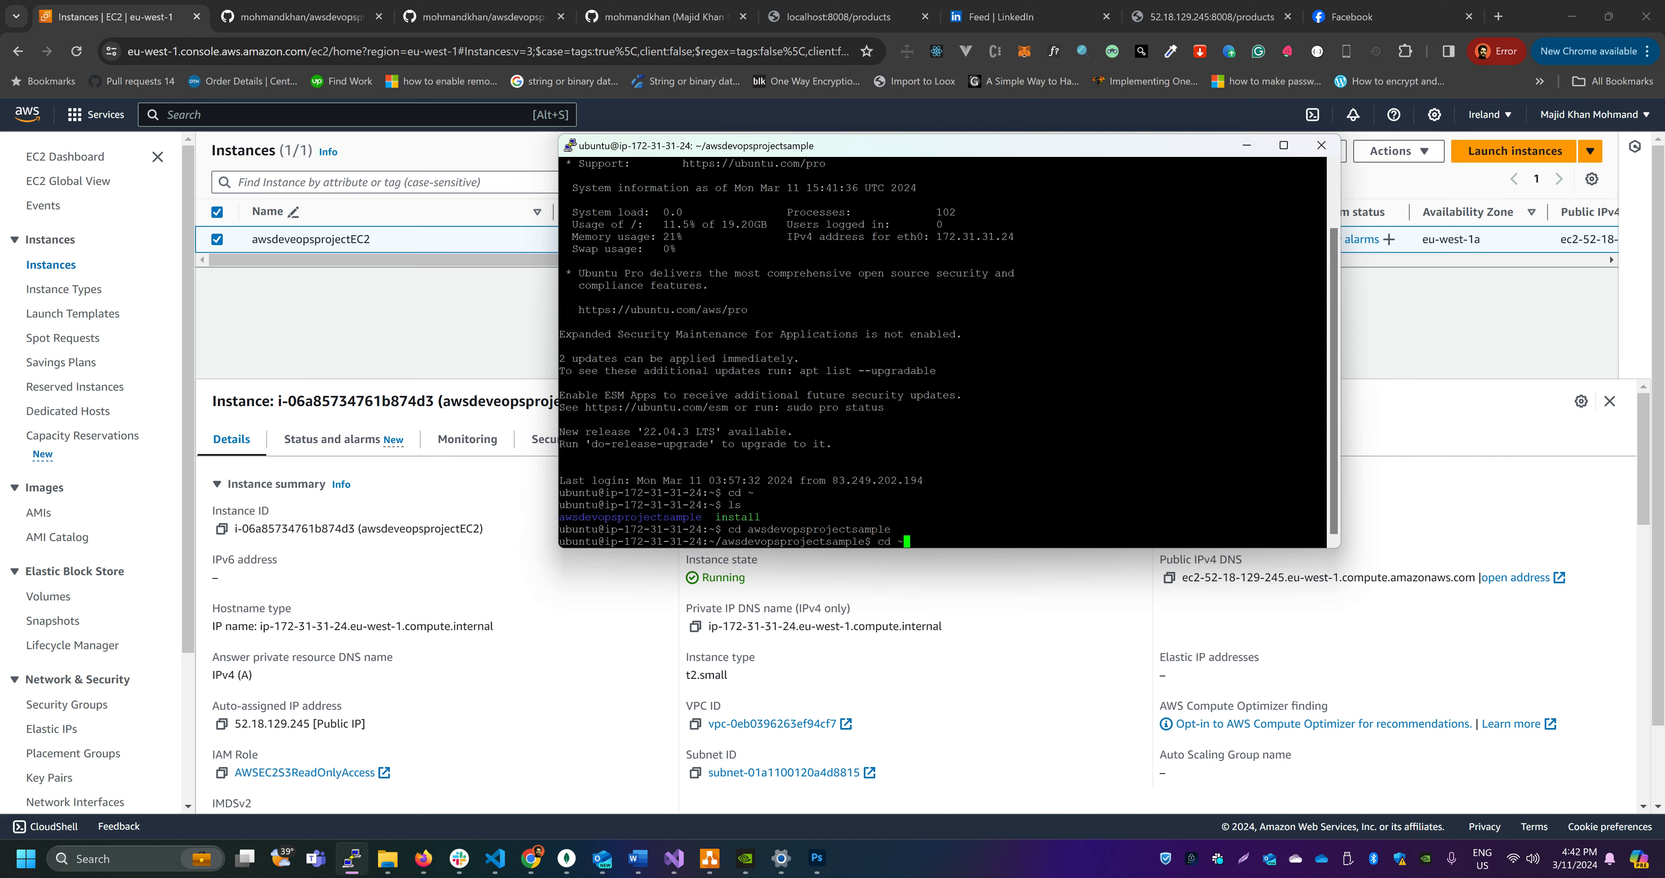
key(Return)
text(pm2 )
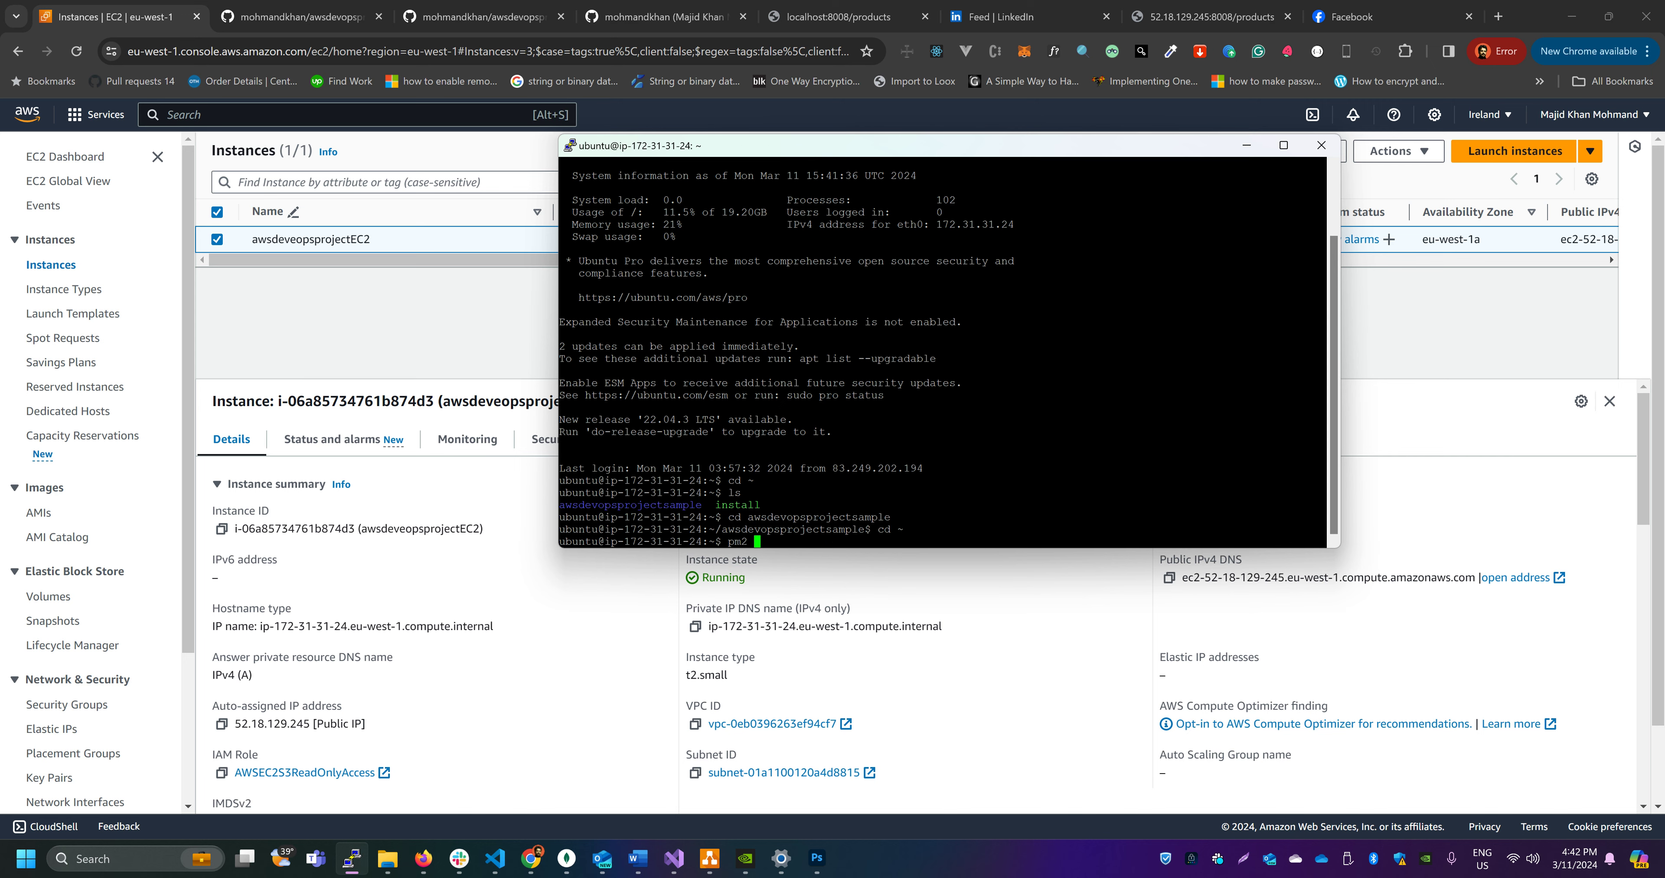
text(status)
key(Return)
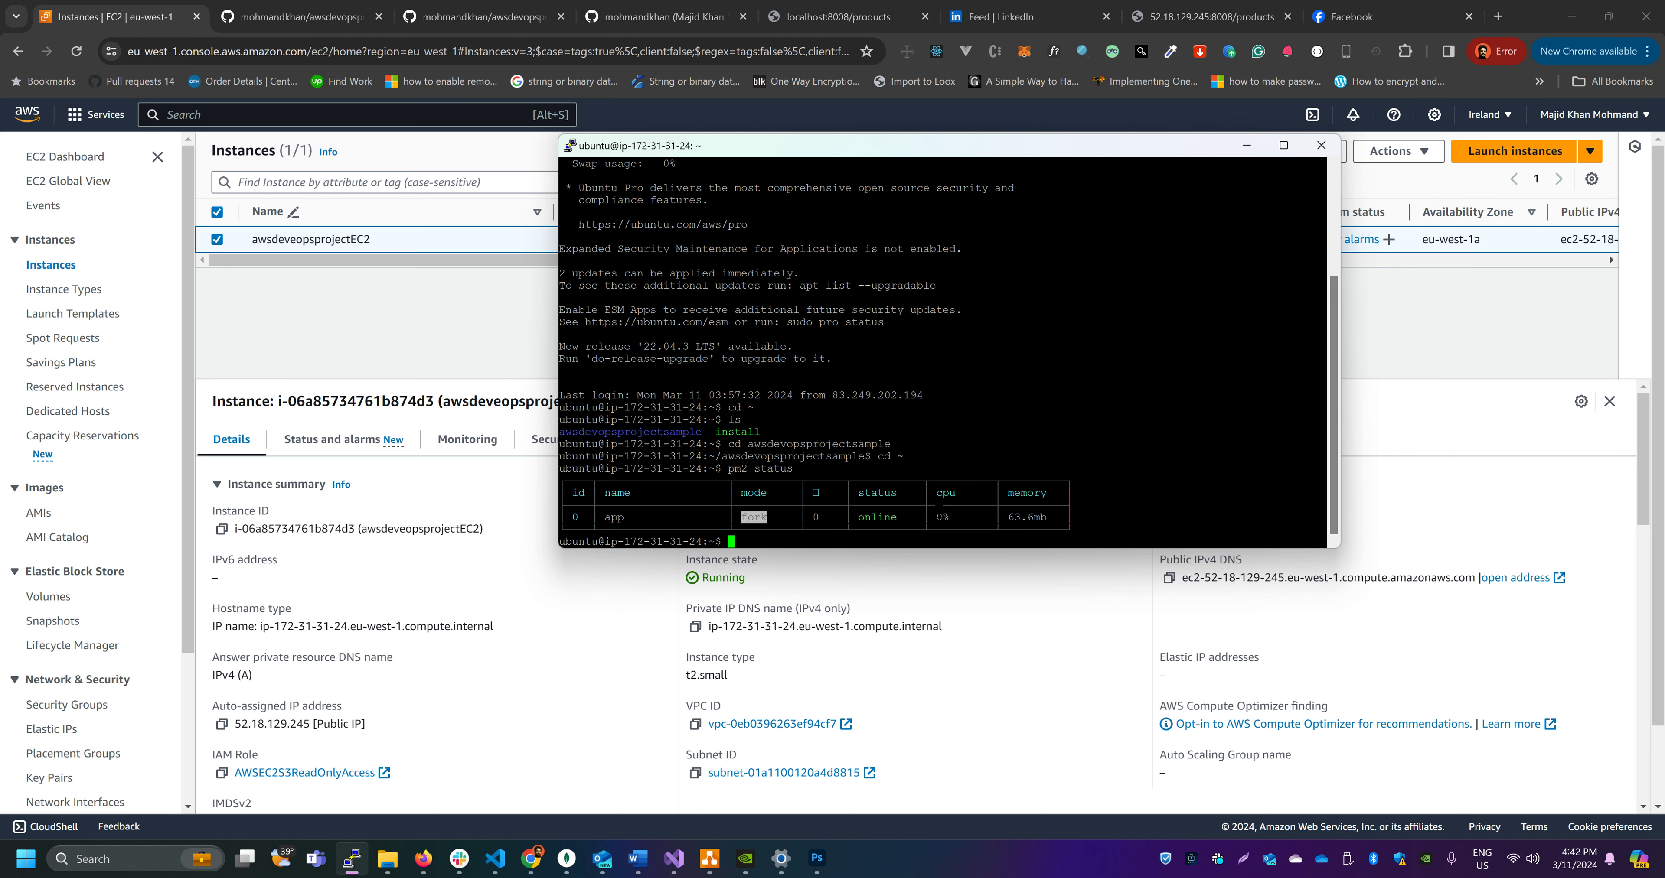
double_click(624, 517)
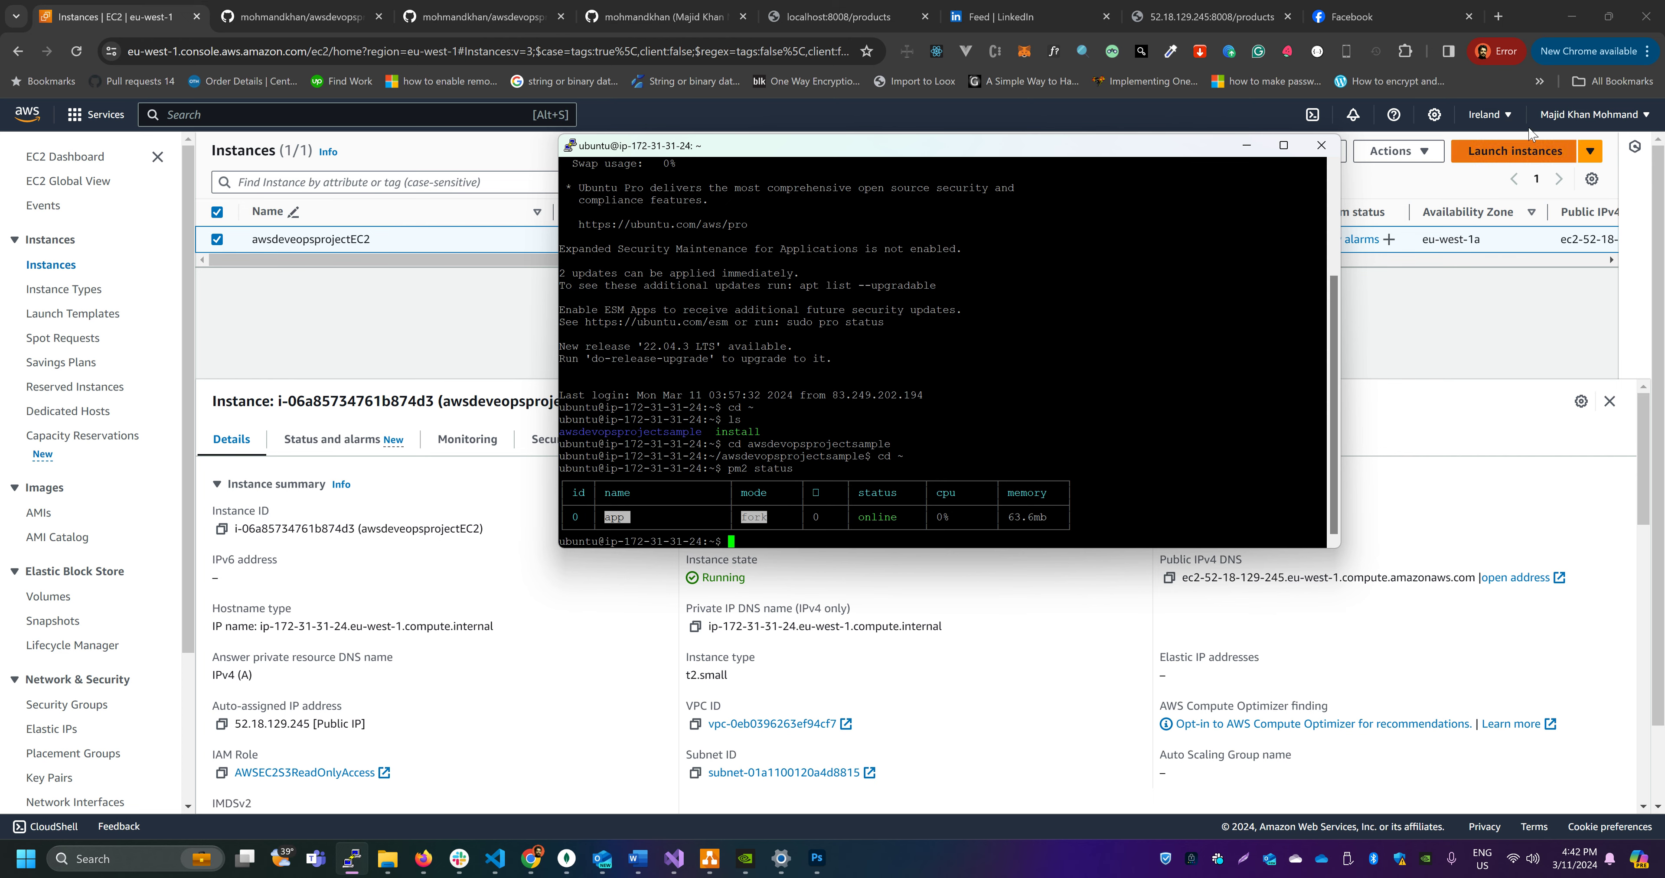
Step: Search Google for "pm2 save command" in a new browser tab
click(1498, 16)
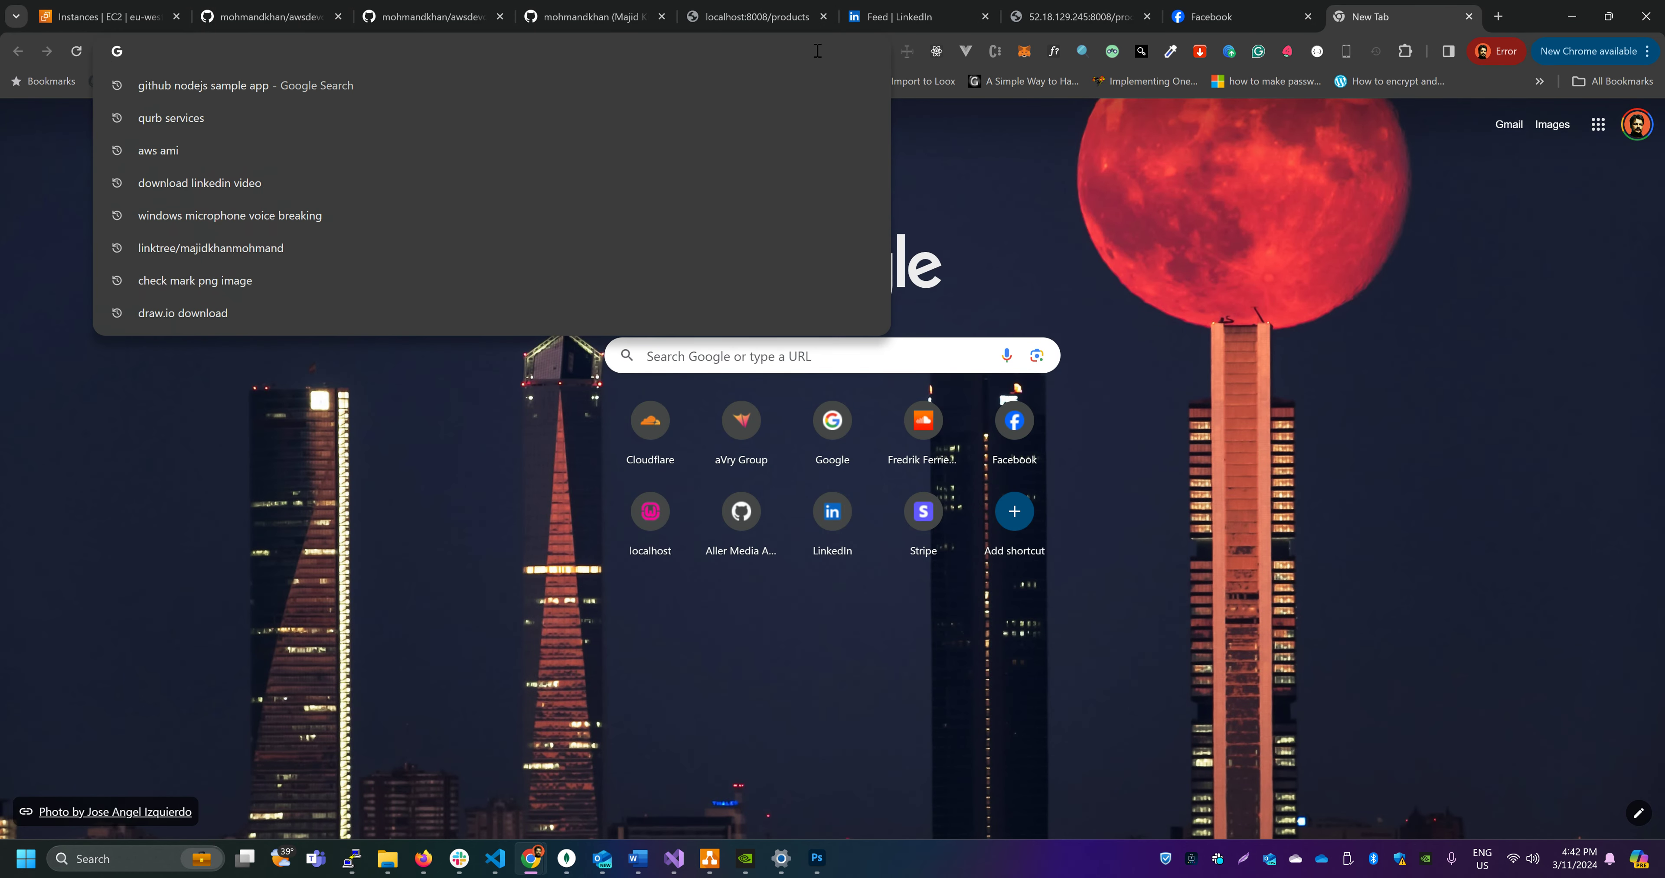
text(pm2 save)
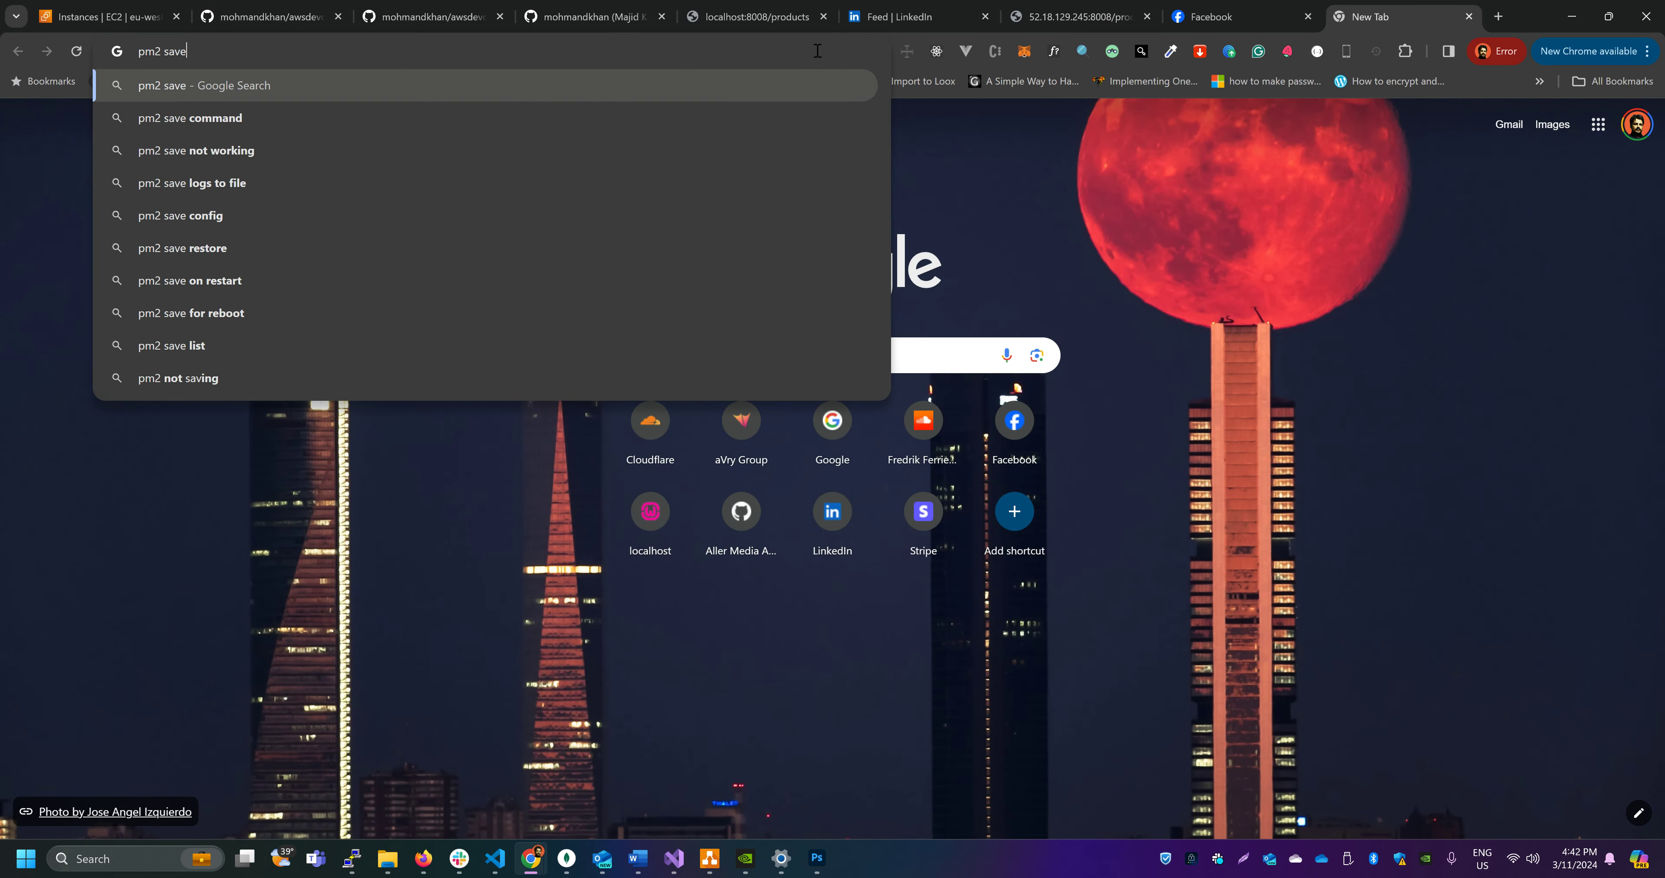
text( command)
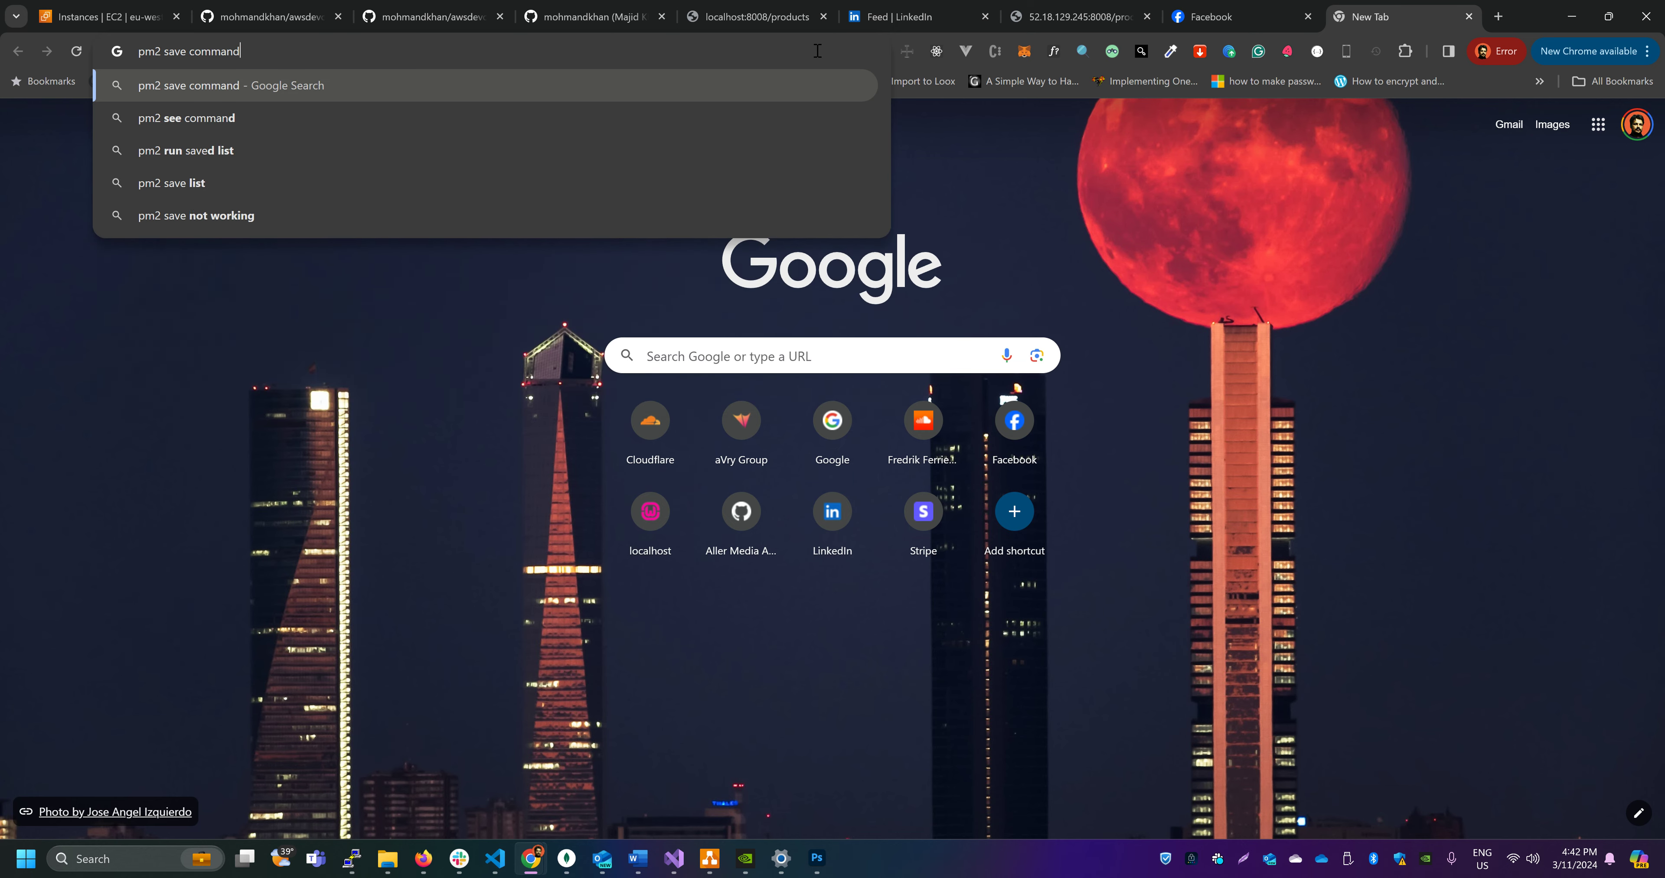
key(Return)
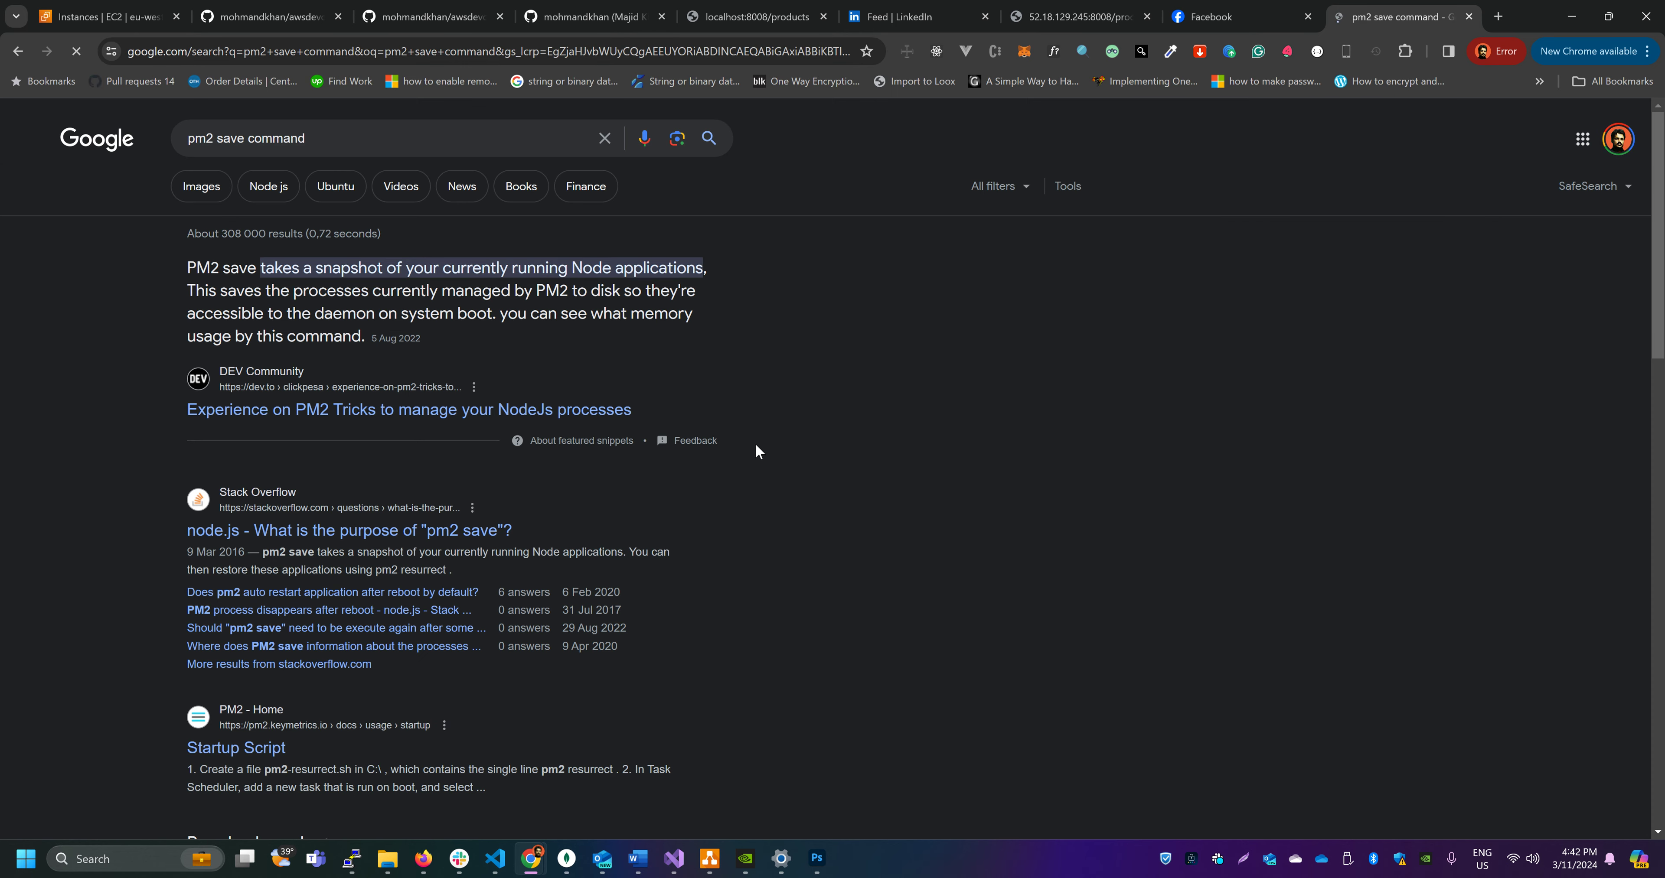
Step: Open the PM2 Startup Script documentation from the search results and review its sections on generating a startup script and saving the app list
scroll(756, 443, down, 2)
click(277, 589)
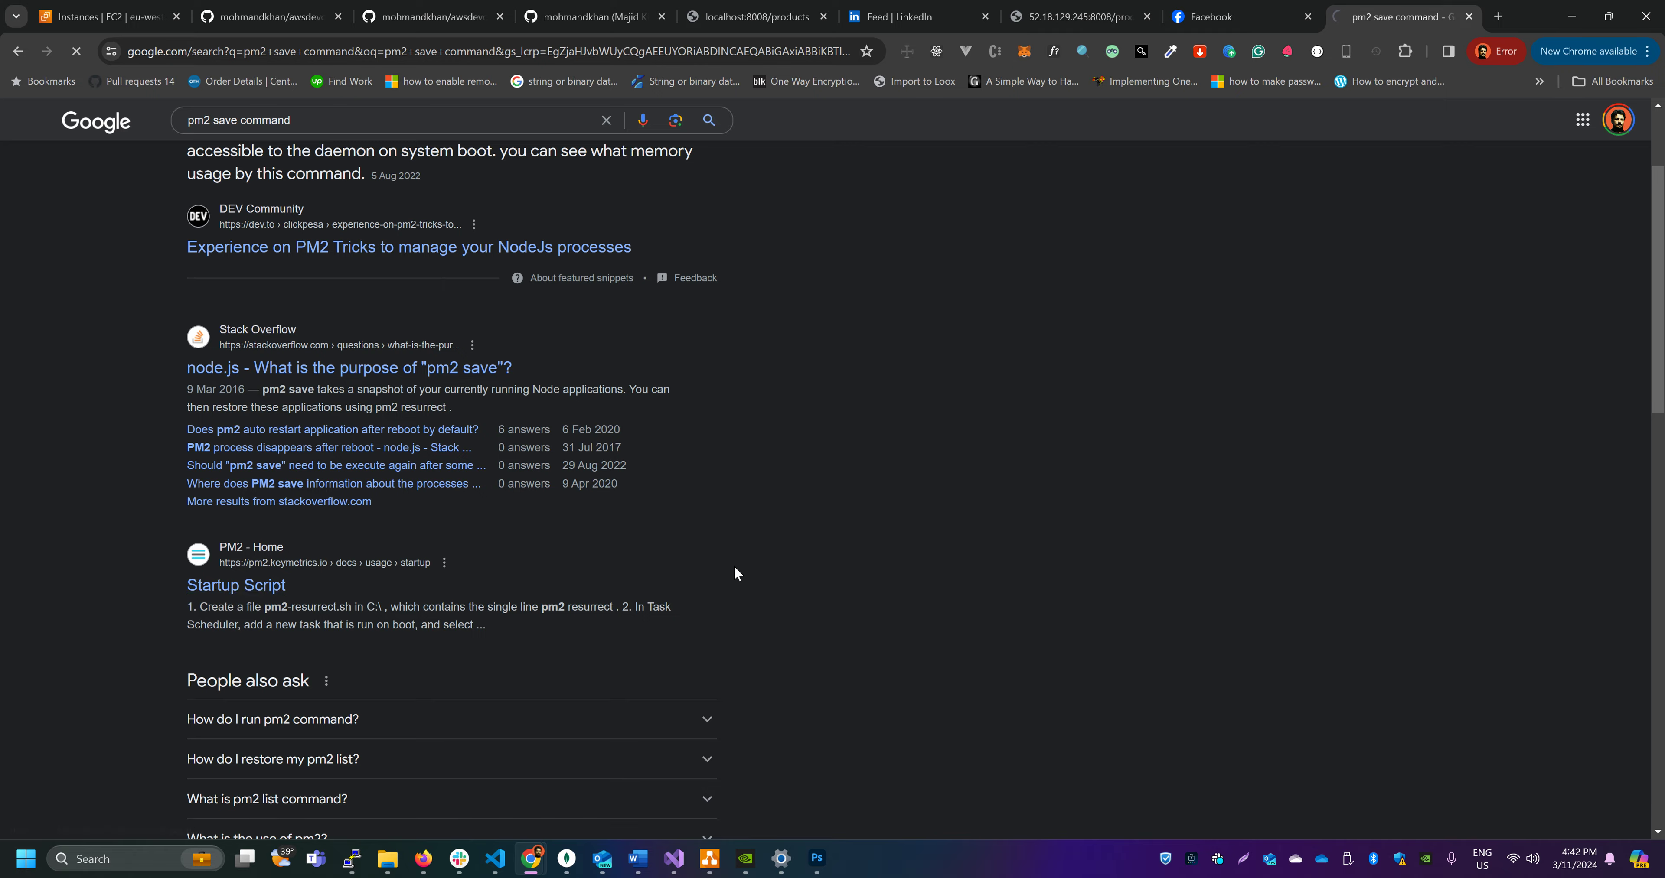
scroll(892, 582, down, 3)
scroll(905, 545, down, 2)
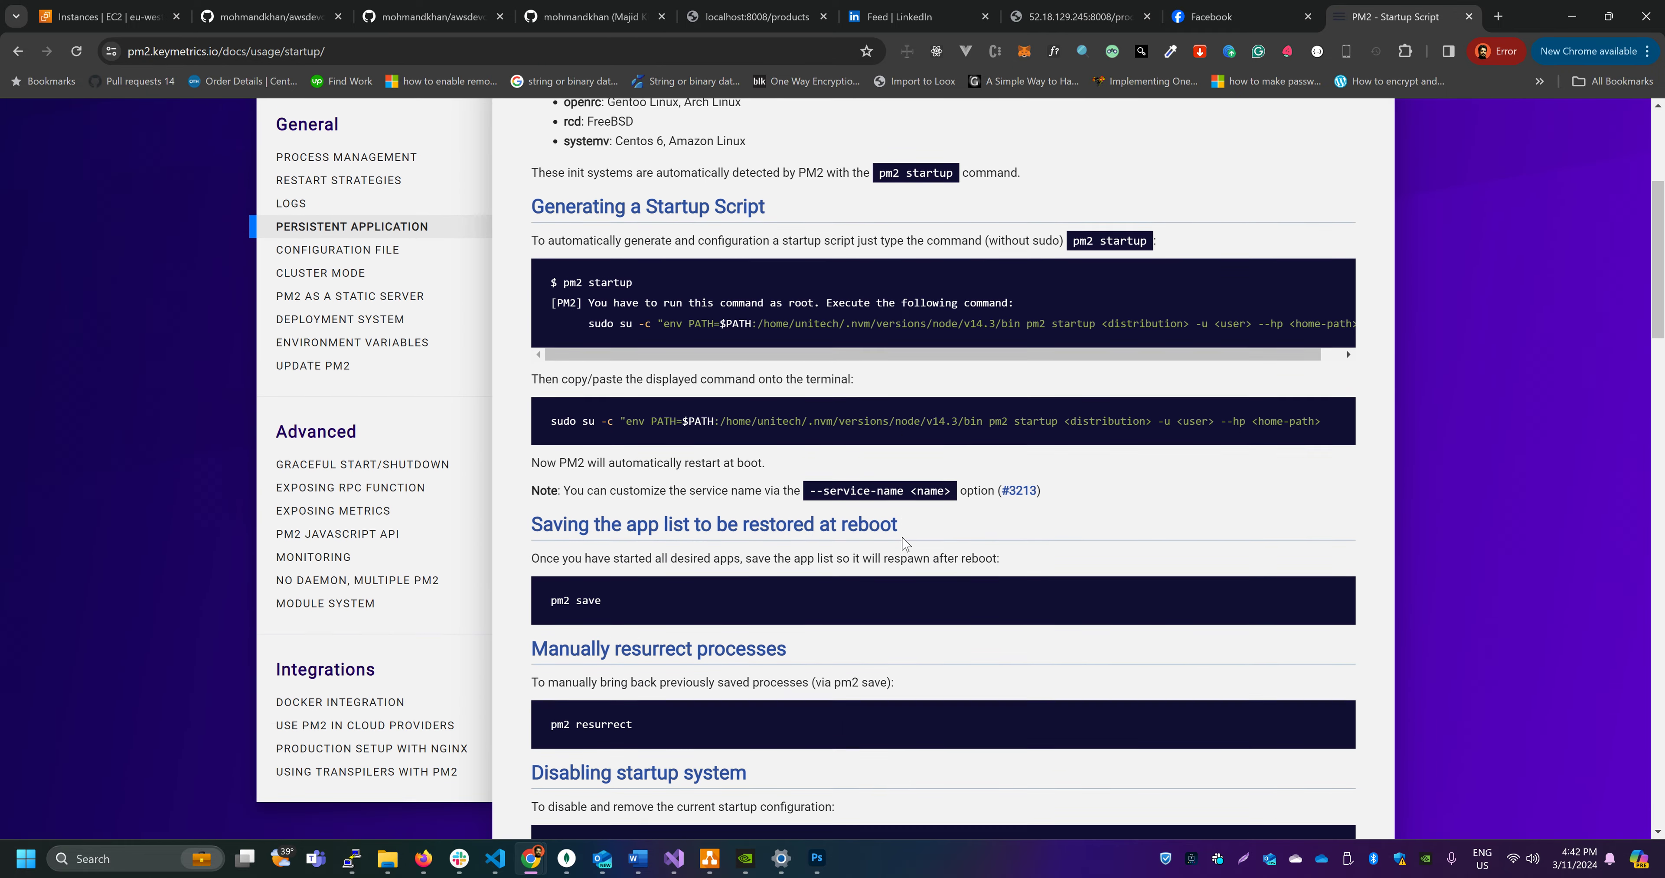
scroll(955, 538, down, 2)
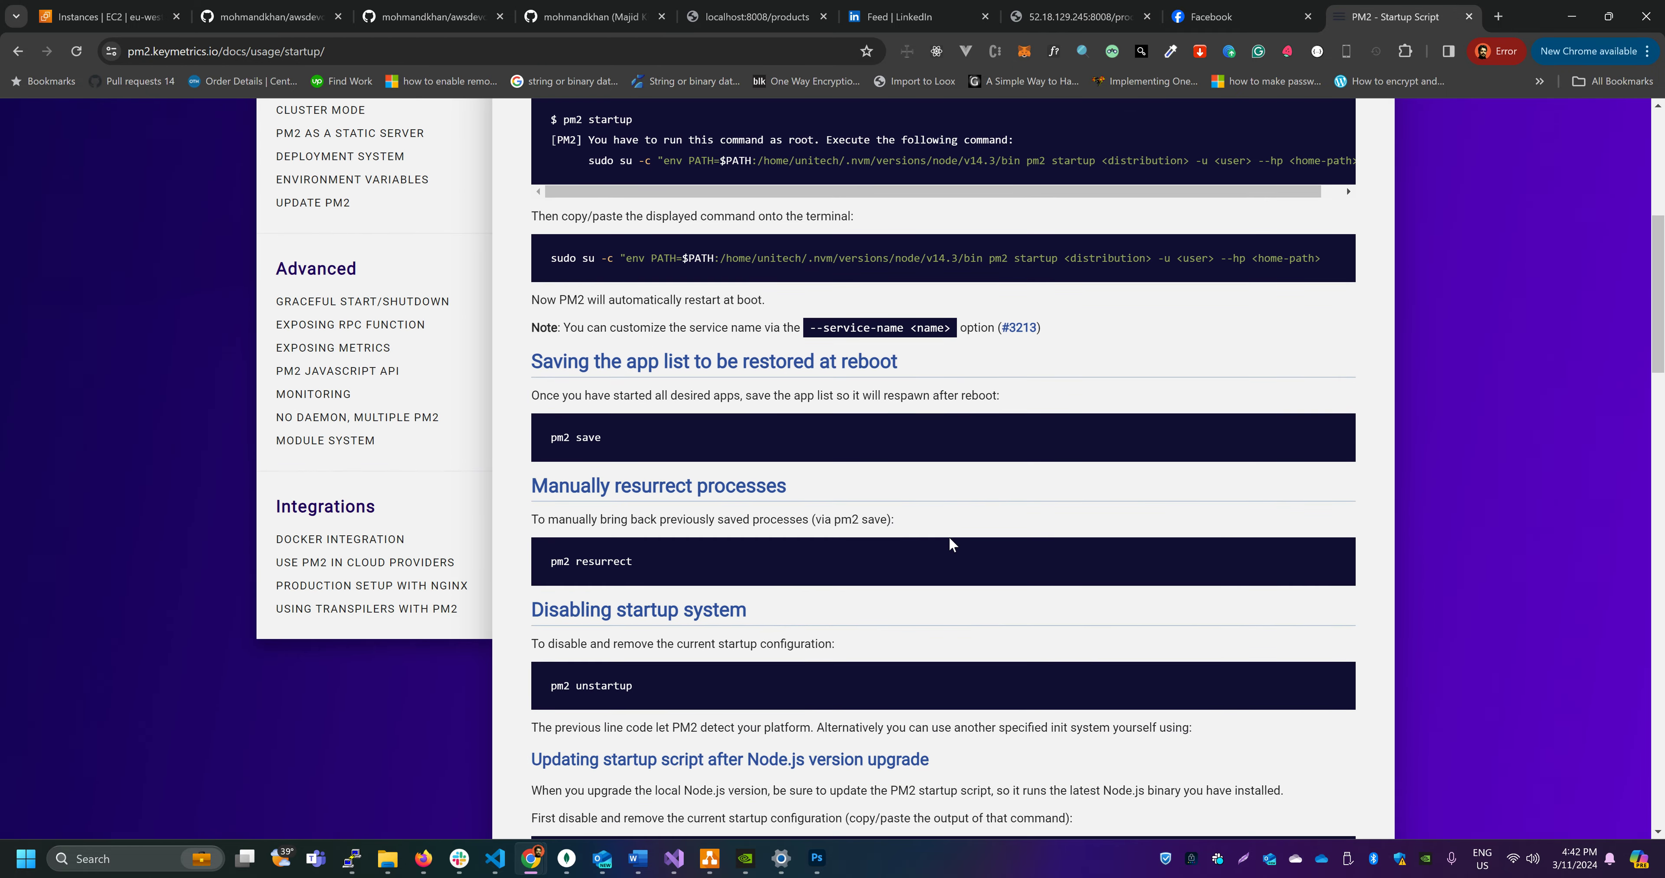
scroll(956, 536, down, 8)
scroll(982, 543, down, 7)
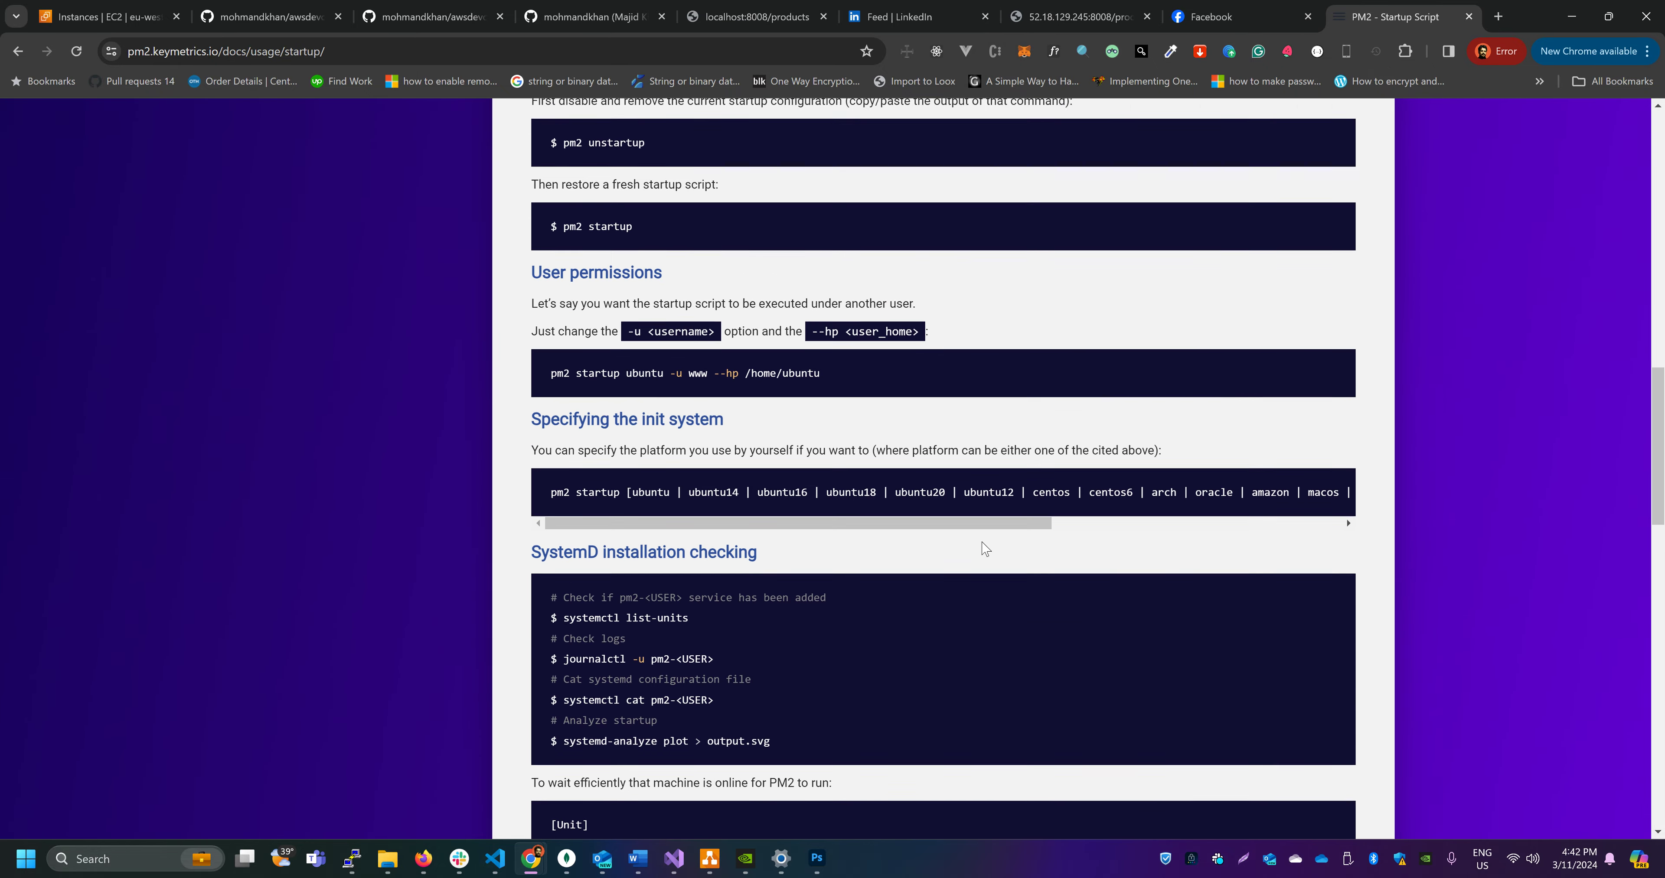
scroll(981, 543, up, 12)
scroll(982, 546, up, 4)
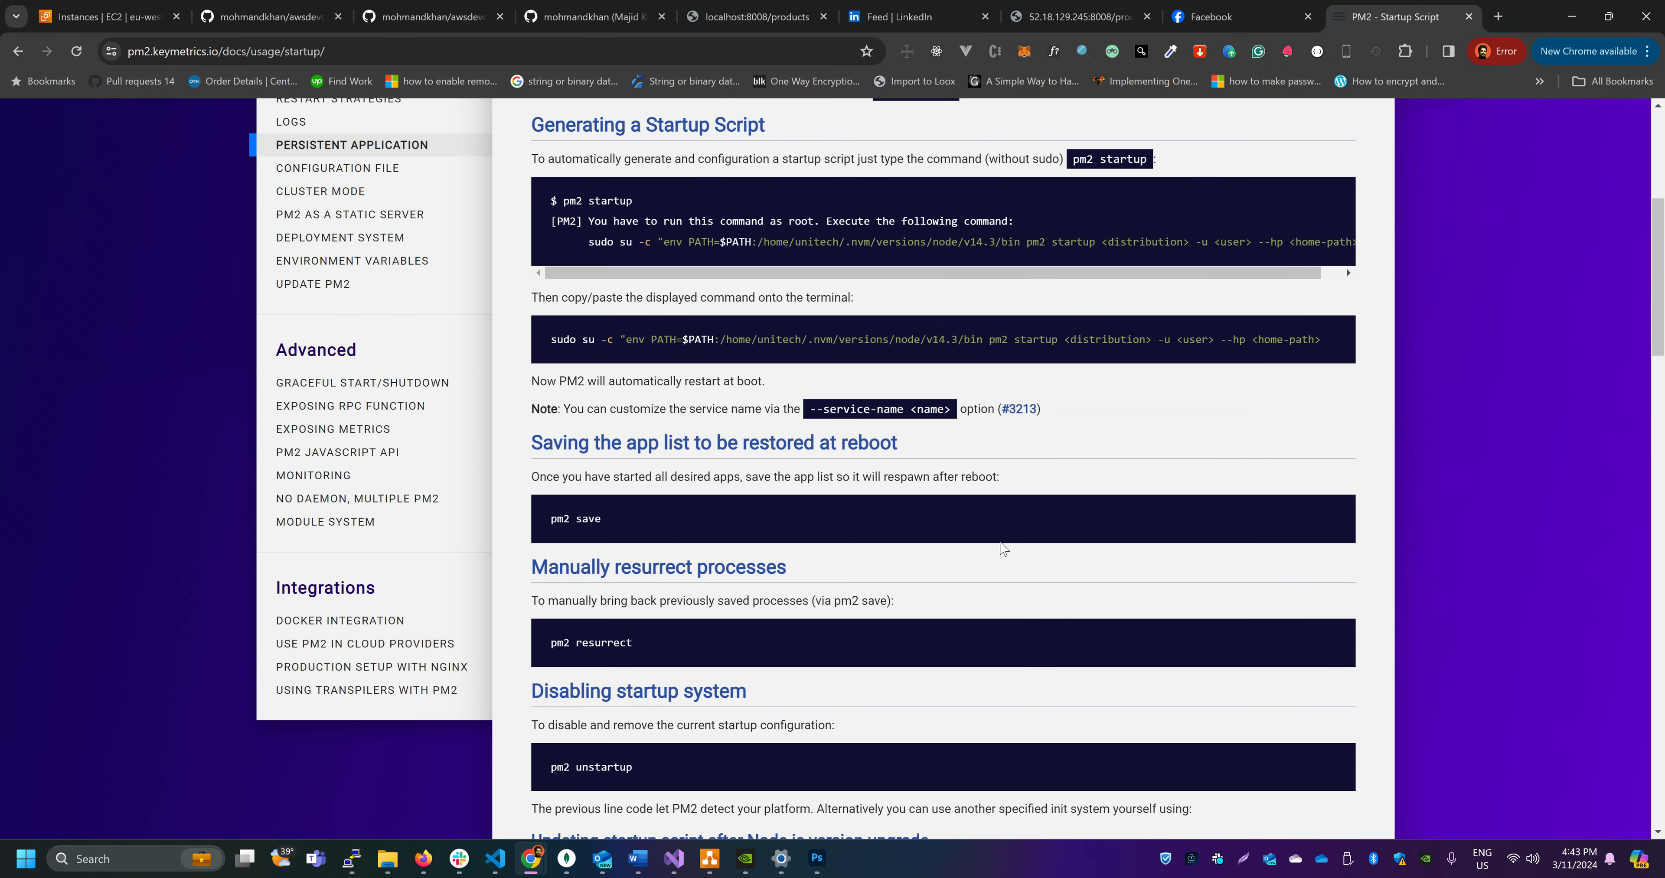
scroll(1001, 540, up, 1)
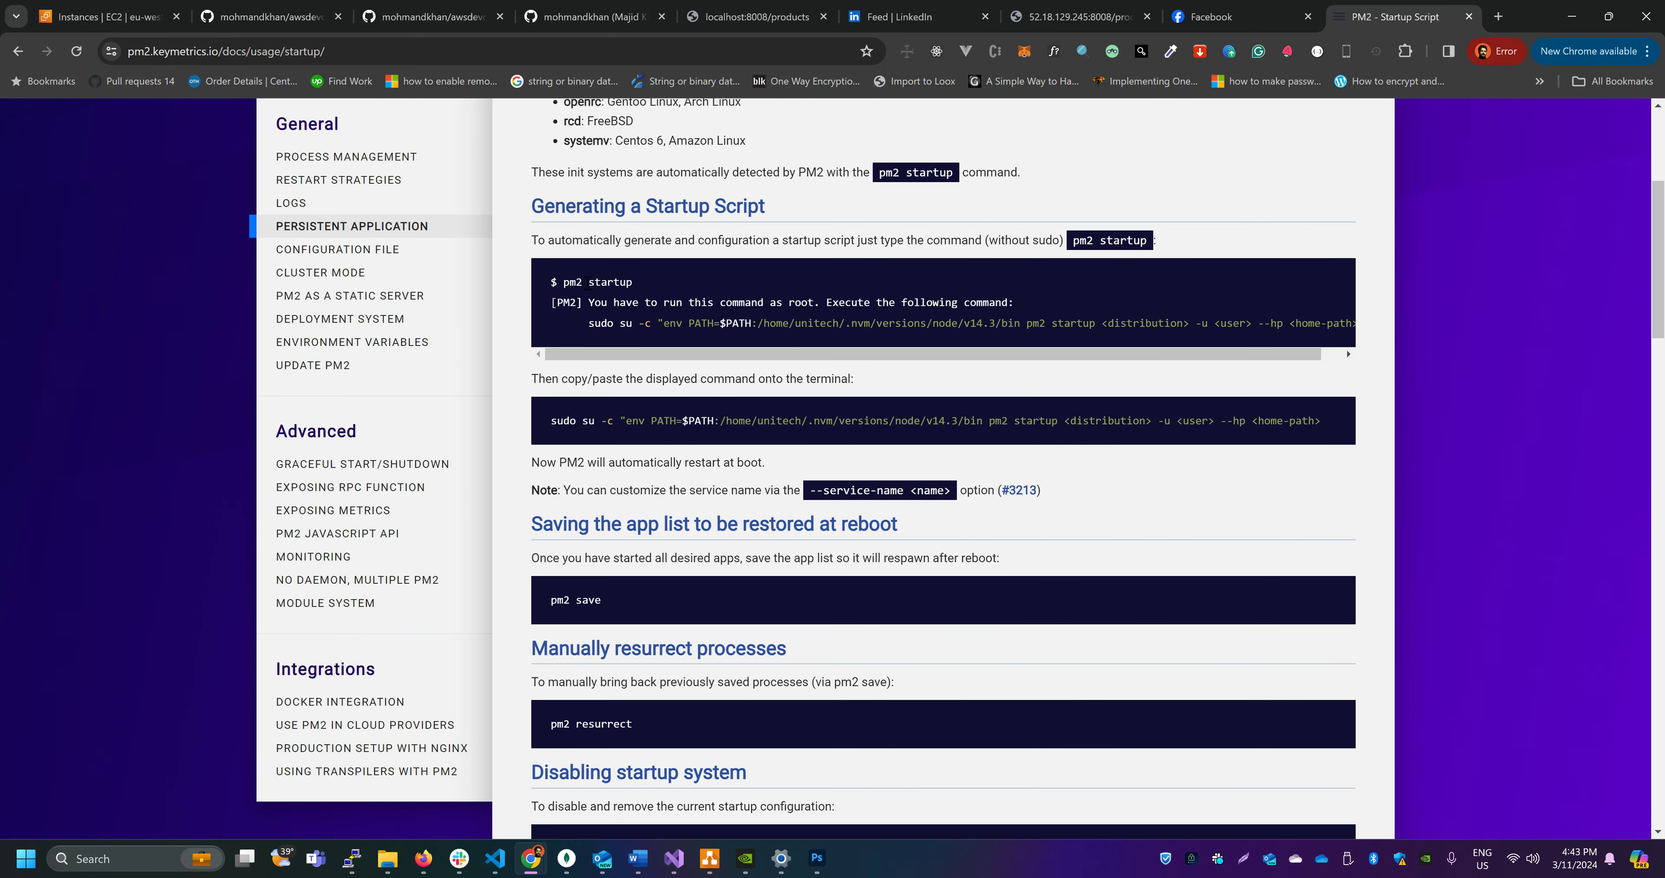
Step: Copy the pm2 startup command from the documentation and run it in the instance's terminal session
drag(562, 282, 629, 283)
click(141, 19)
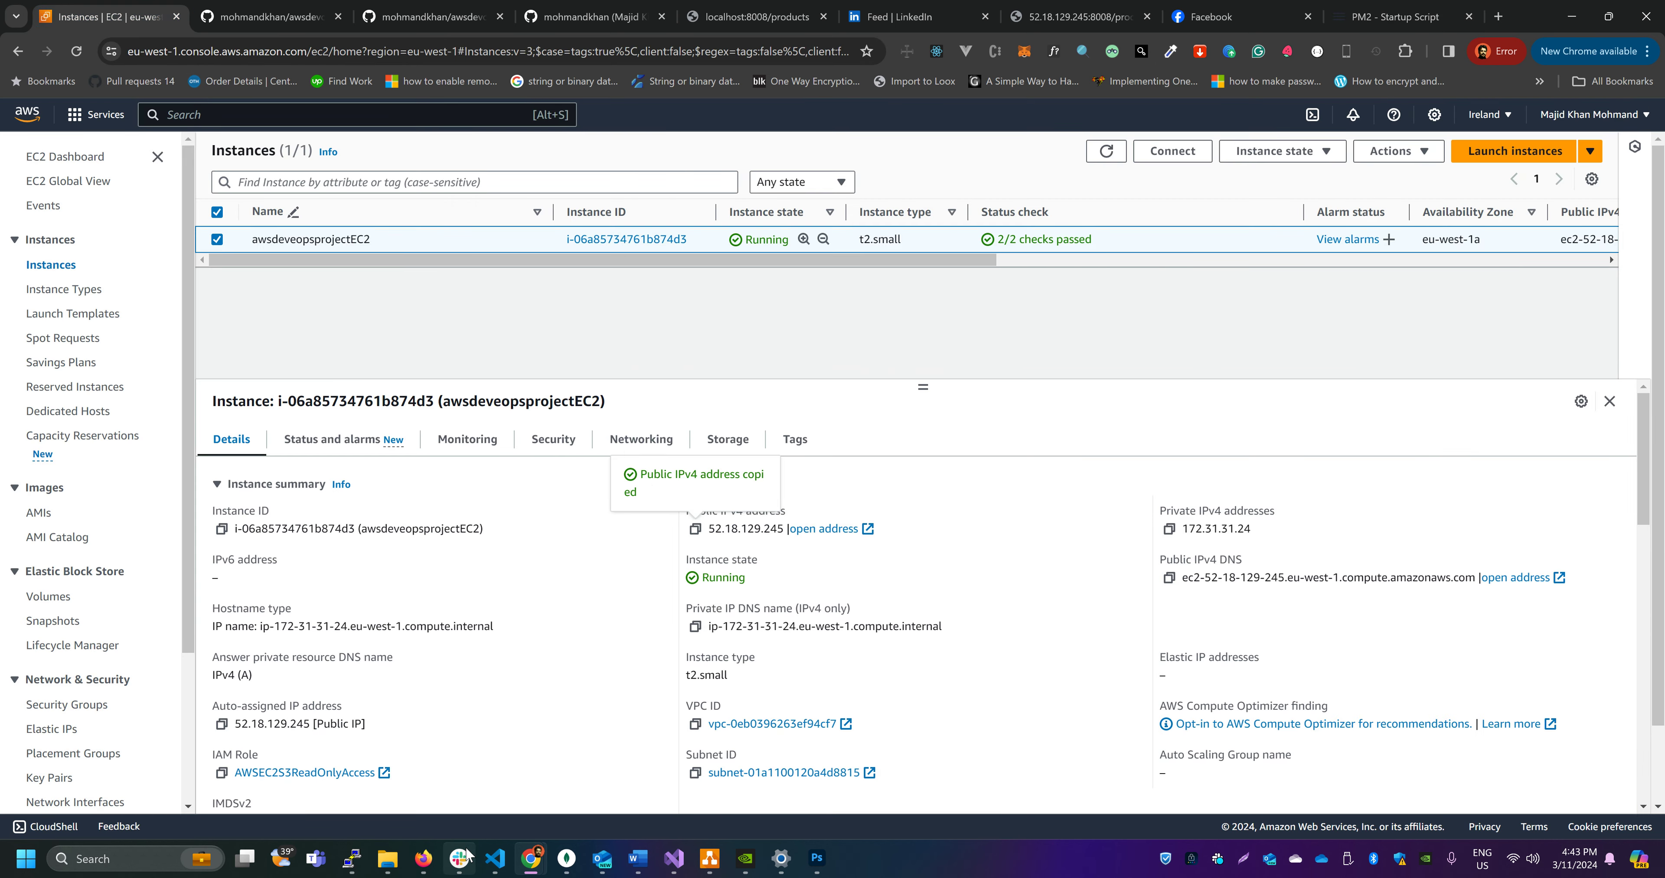
click(351, 859)
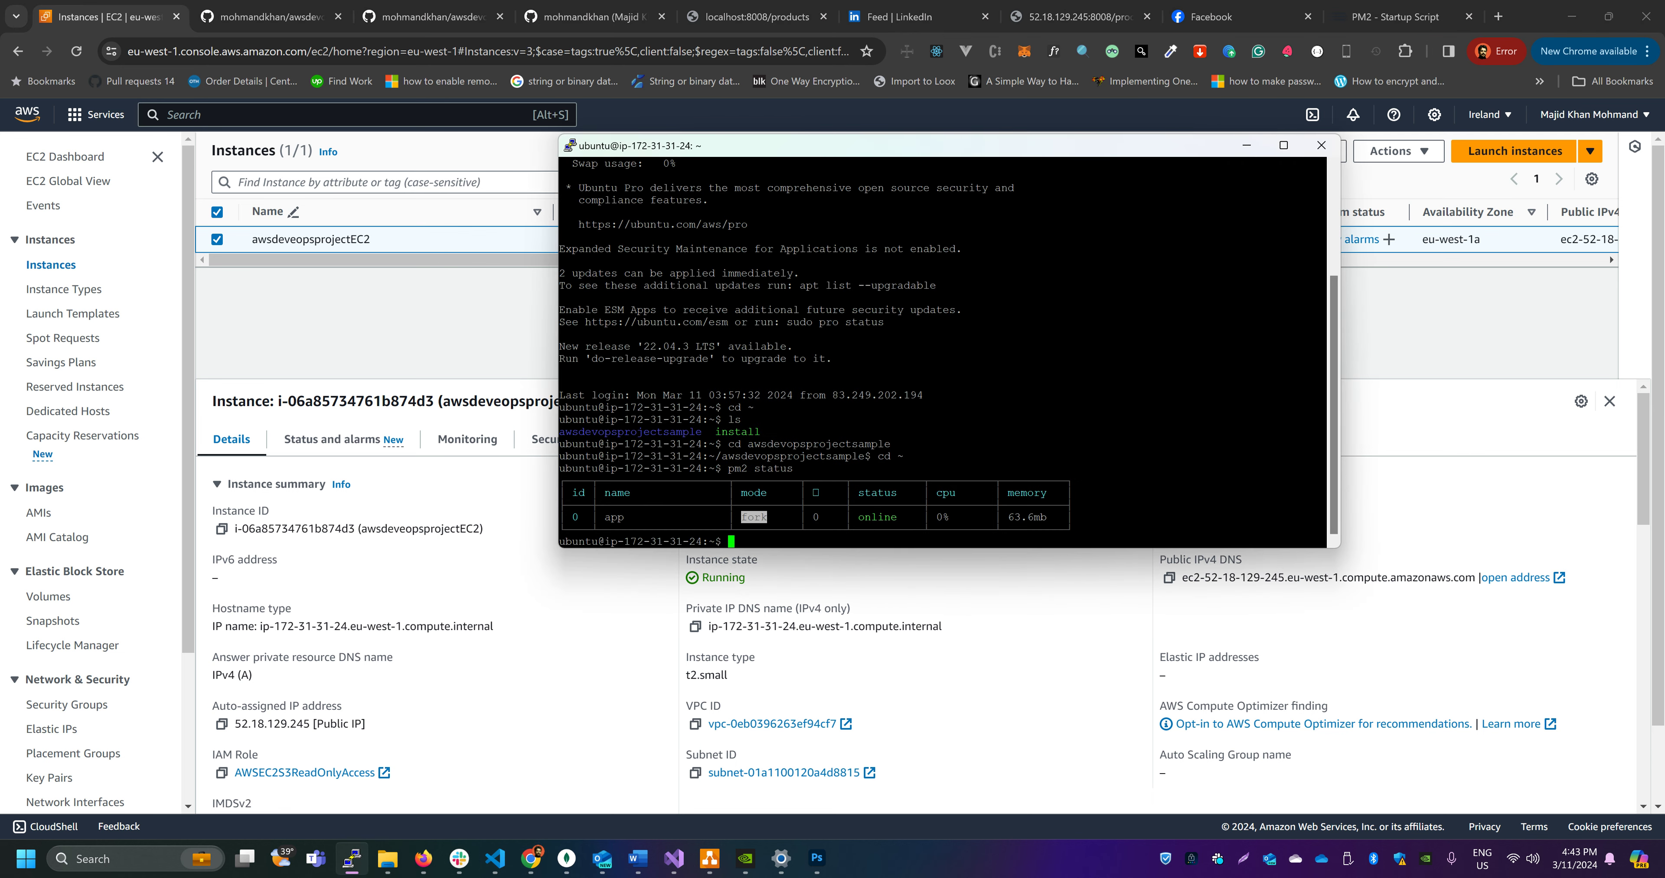
text(pm2 startup)
key(Return)
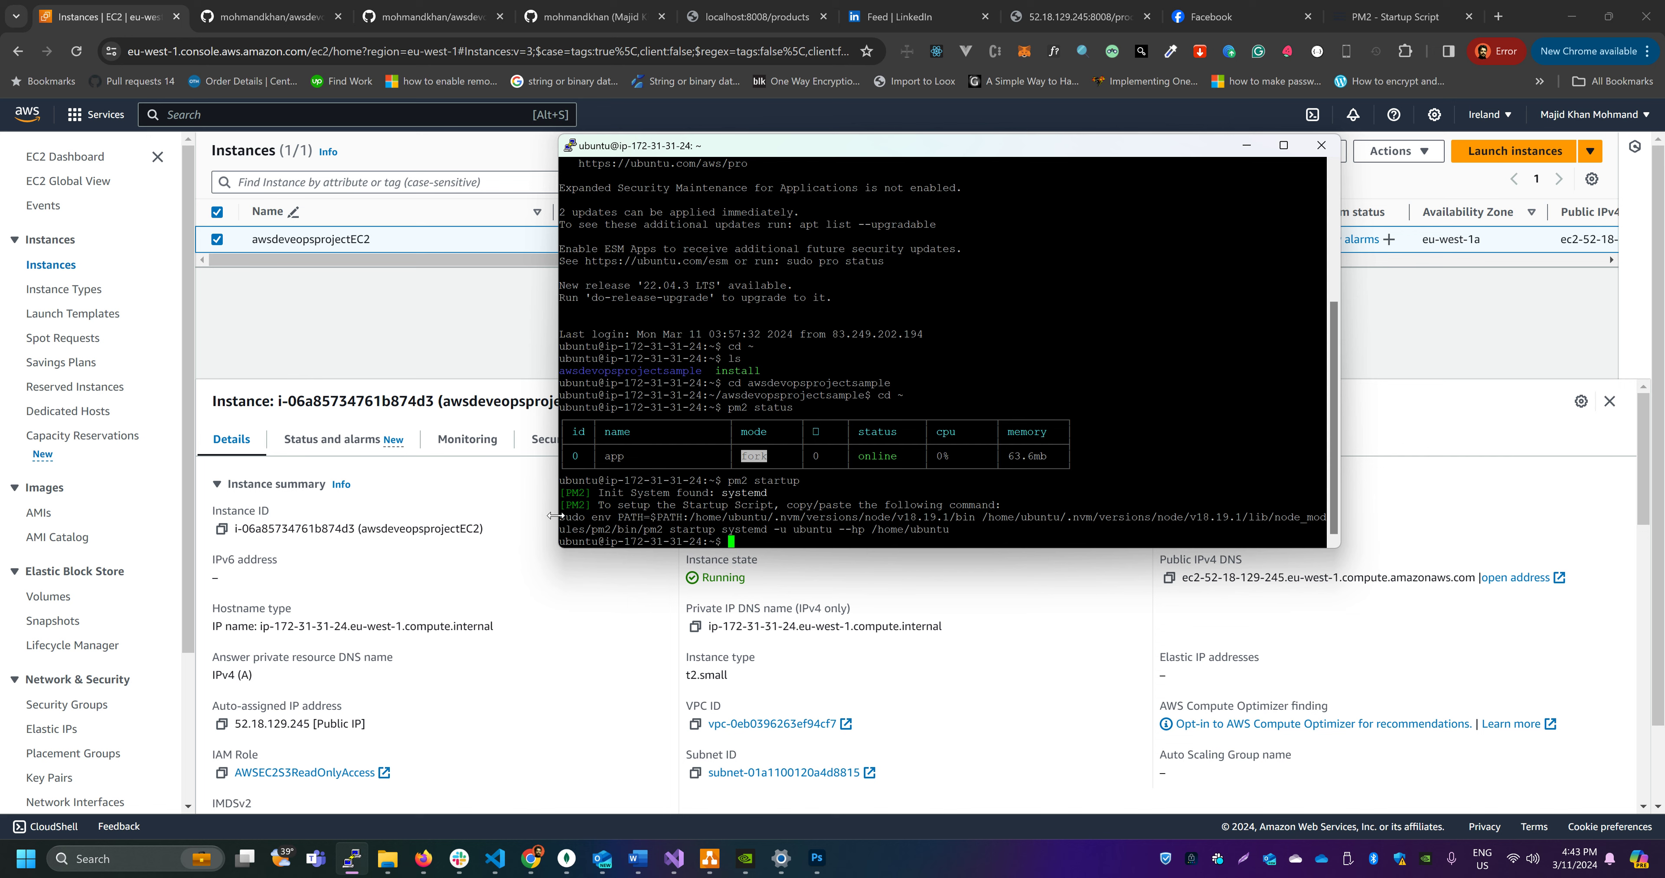
Step: Copy the printed sudo env command ending in "pm2 startup systemd -u ubuntu --hp /home/ubuntu" and run it in the terminal
drag(557, 517, 947, 527)
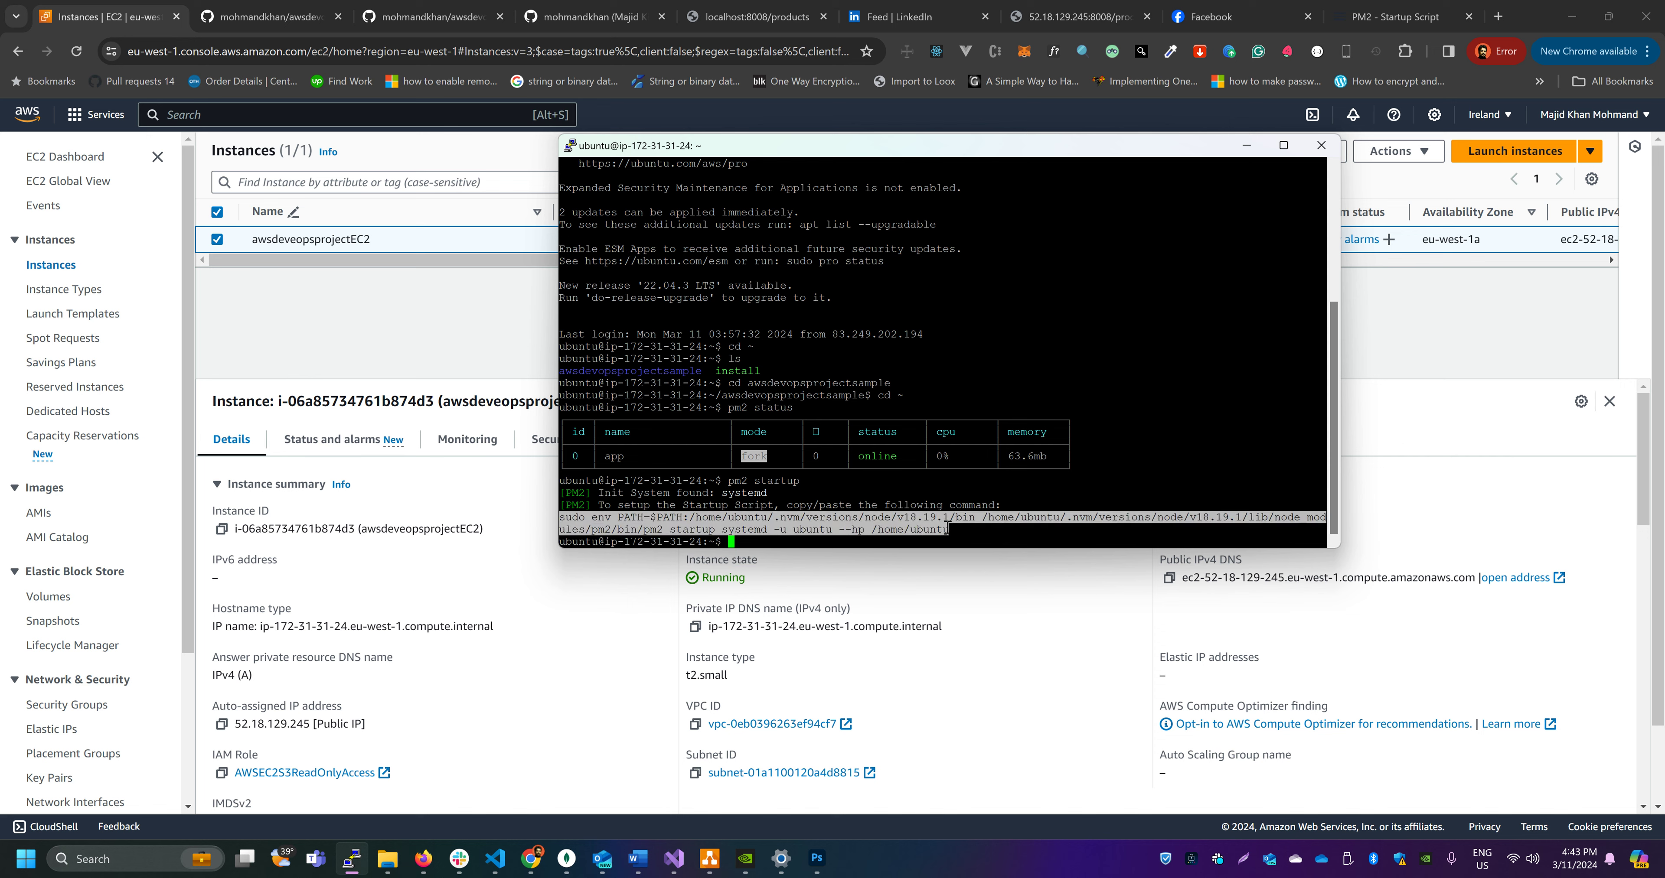
right_click(909, 518)
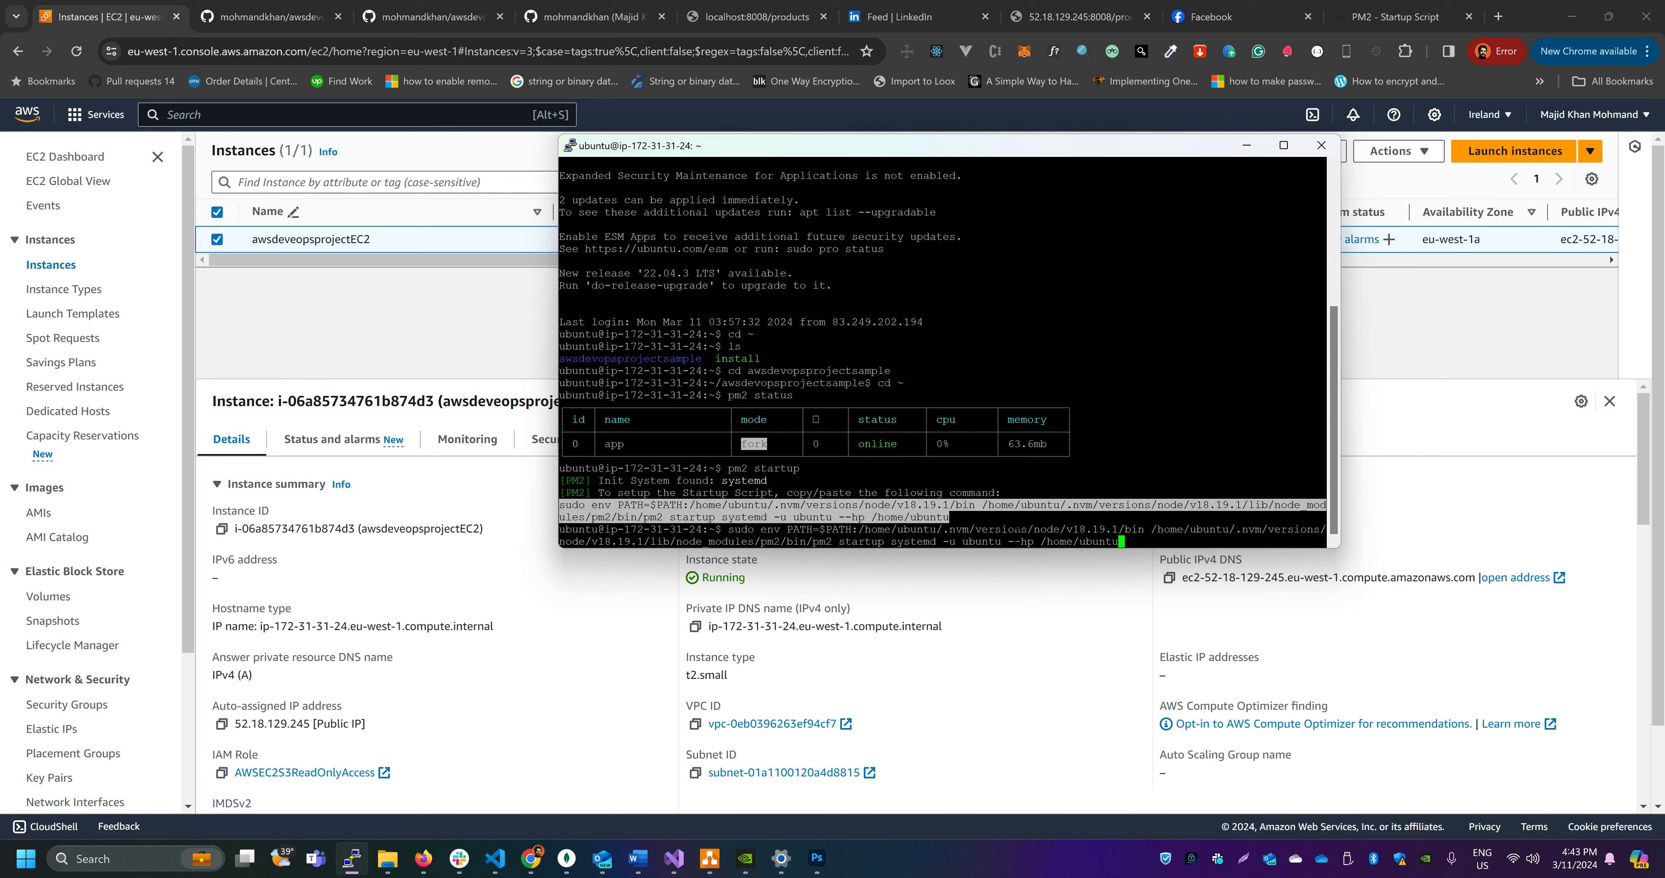
key(Return)
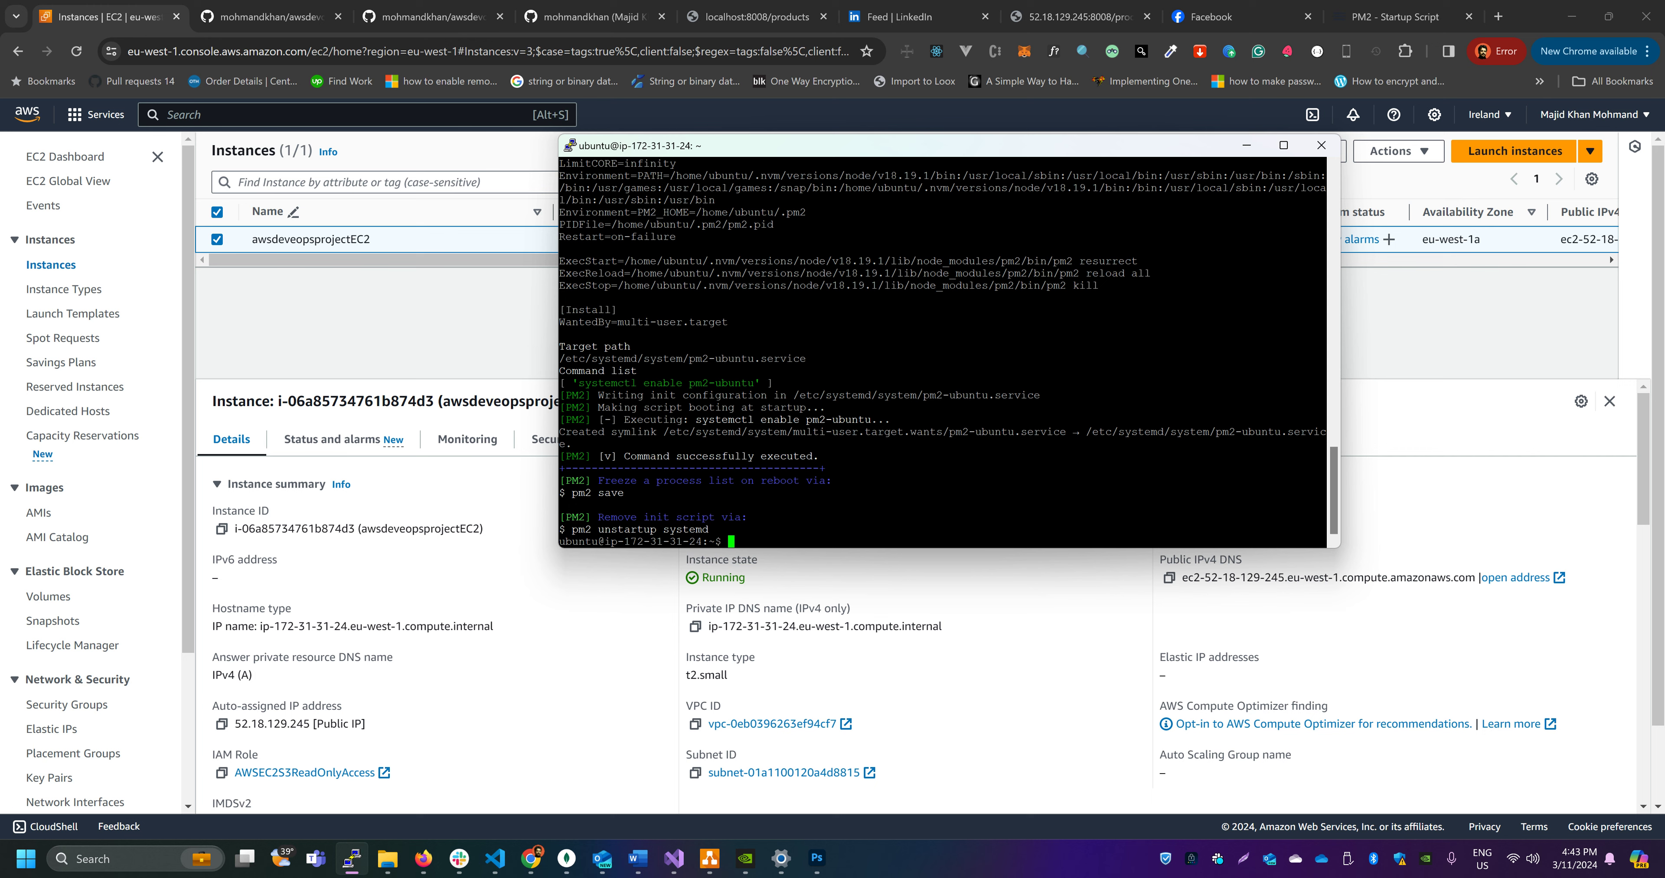
Step: Save the current PM2 process list with pm2 save, and minimize the terminal window
text(pm2 save)
key(Return)
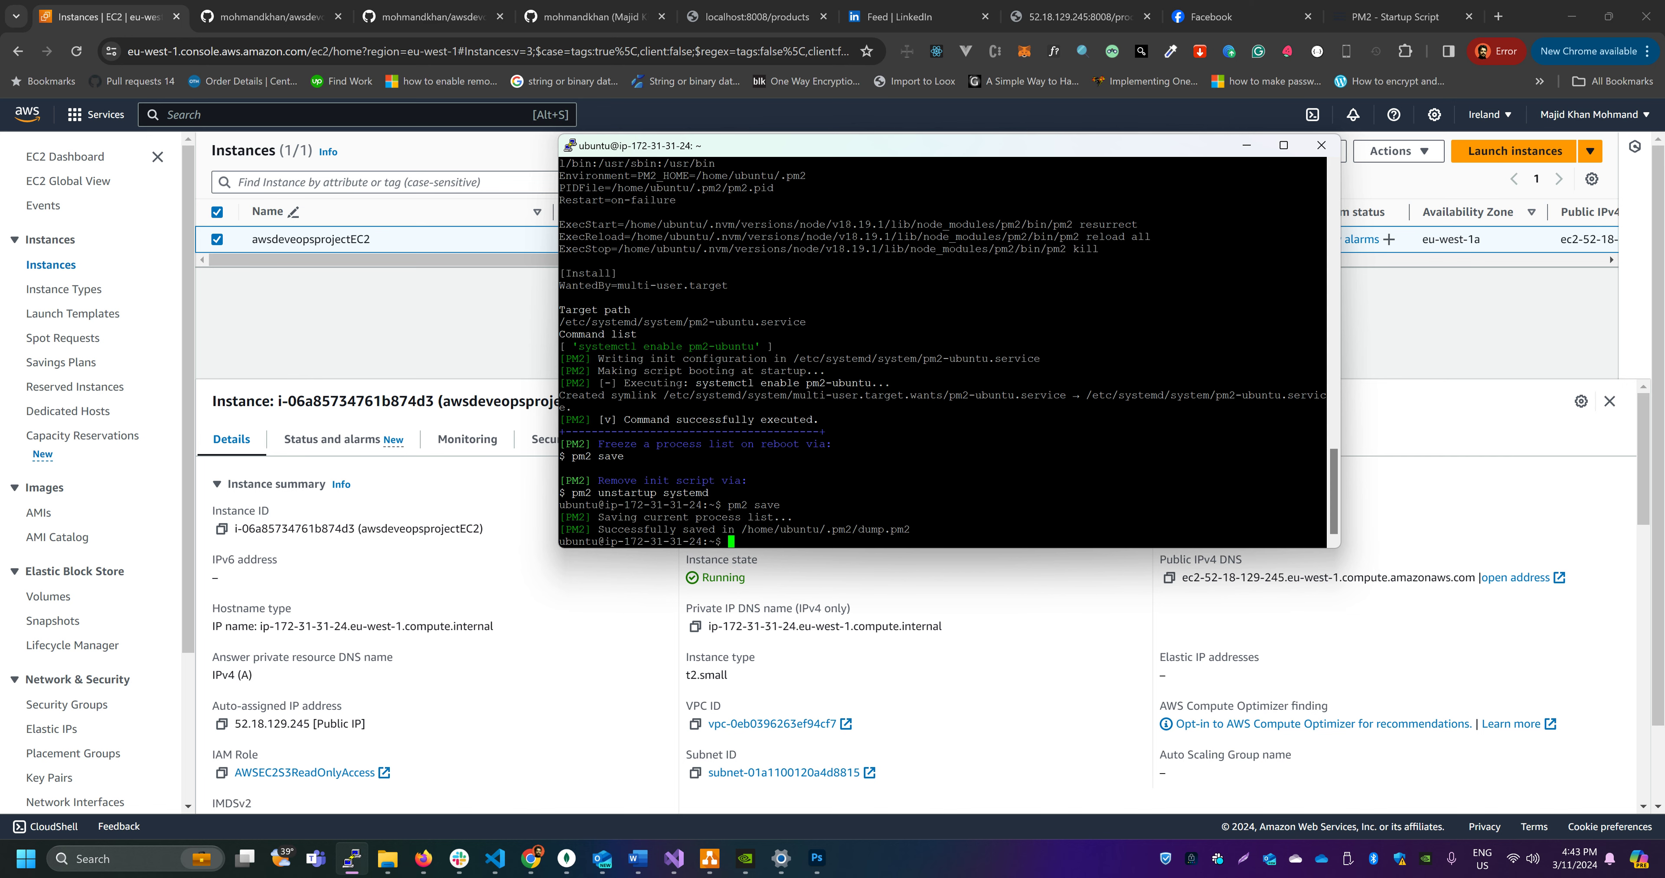
drag(844, 529, 915, 529)
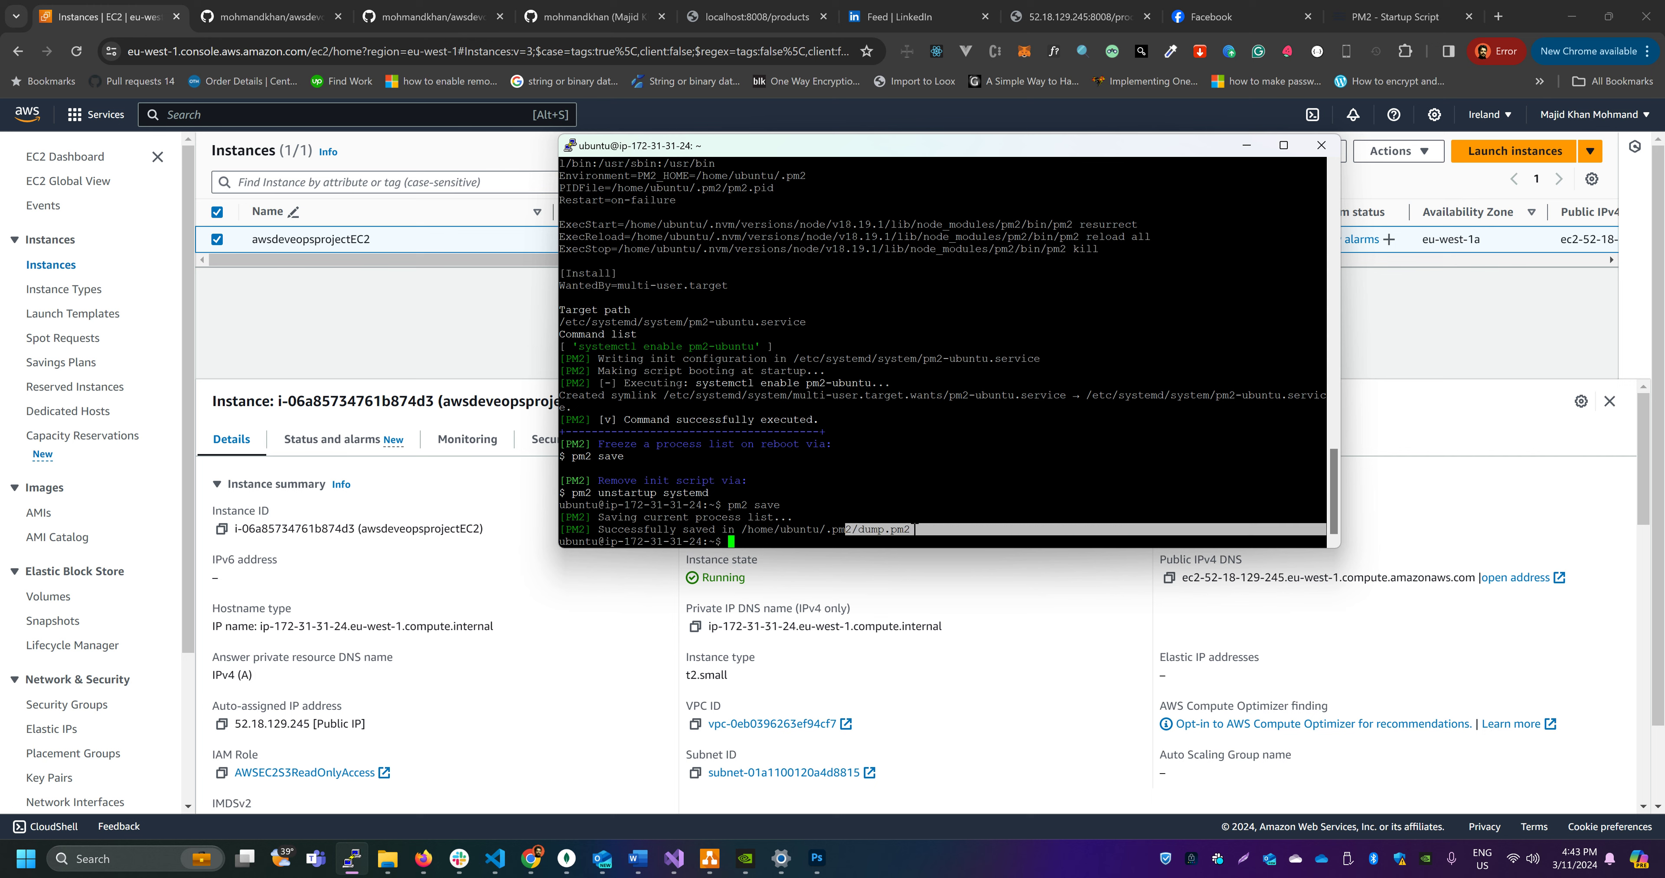
click(915, 529)
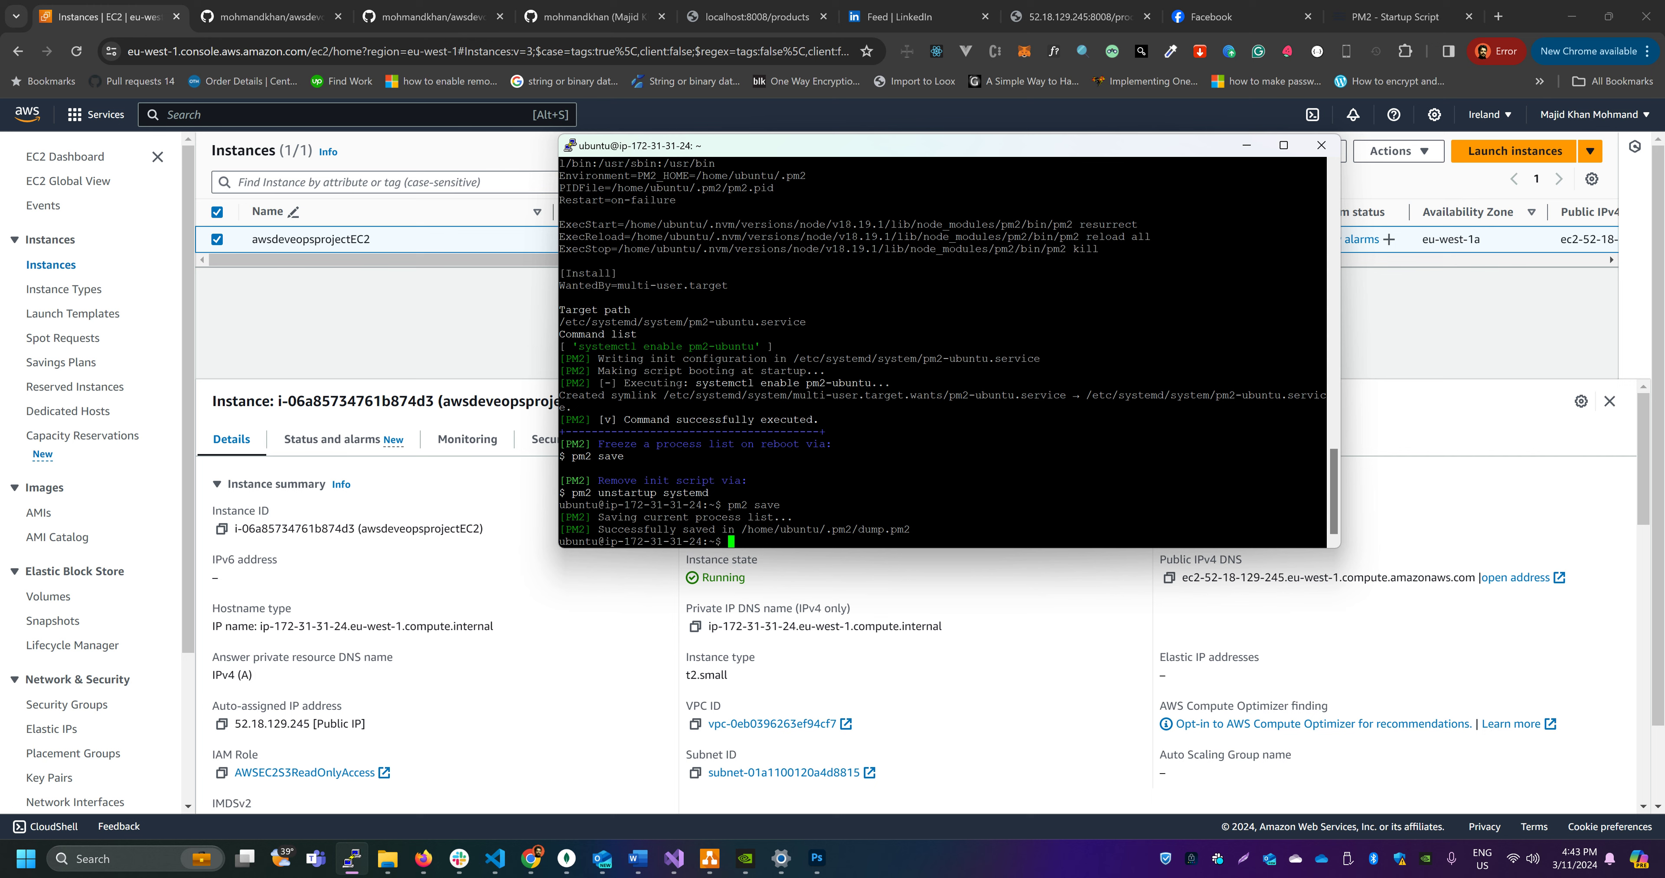
click(1257, 154)
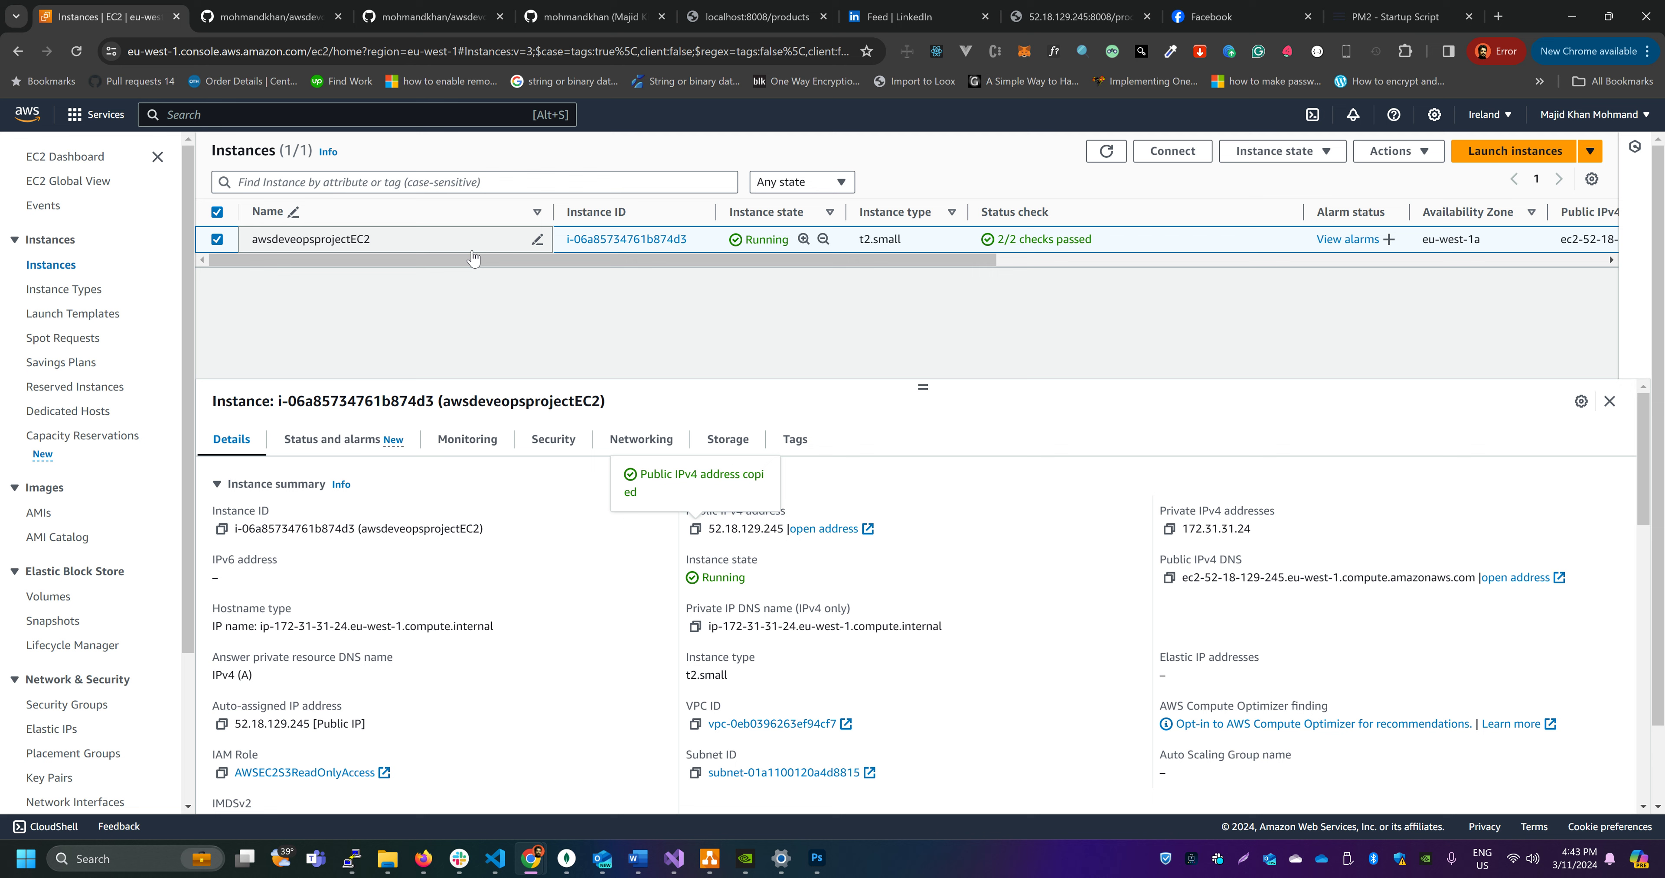
Step: Reload the EC2 instances list and open the image creation form for the awsdeveopsprojectEC2 instance
click(52, 269)
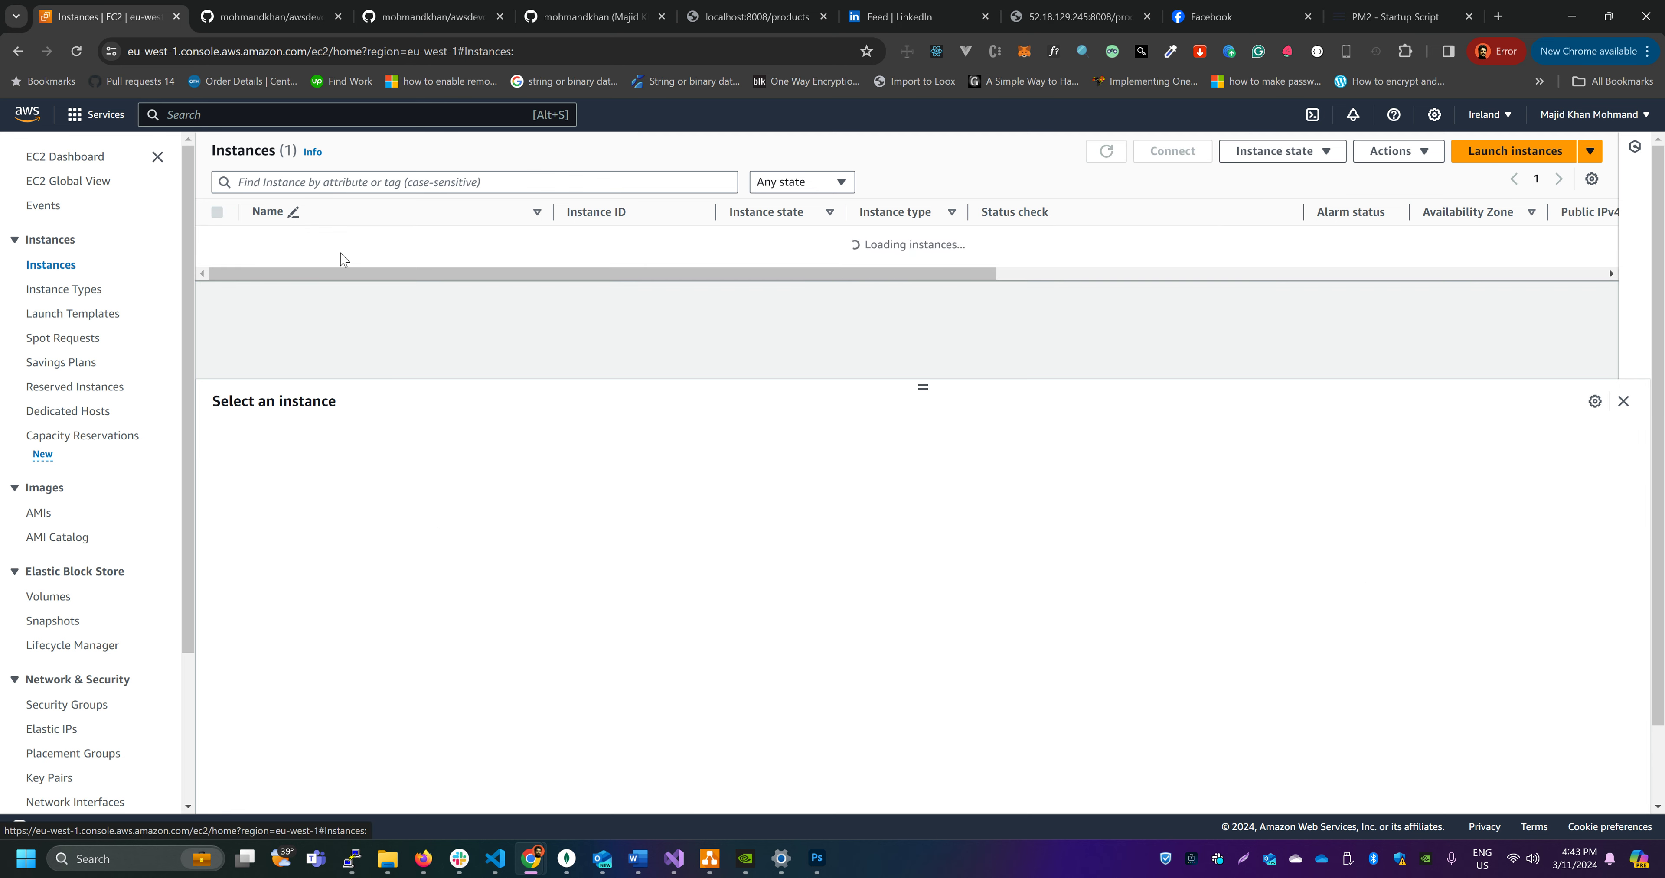
right_click(429, 243)
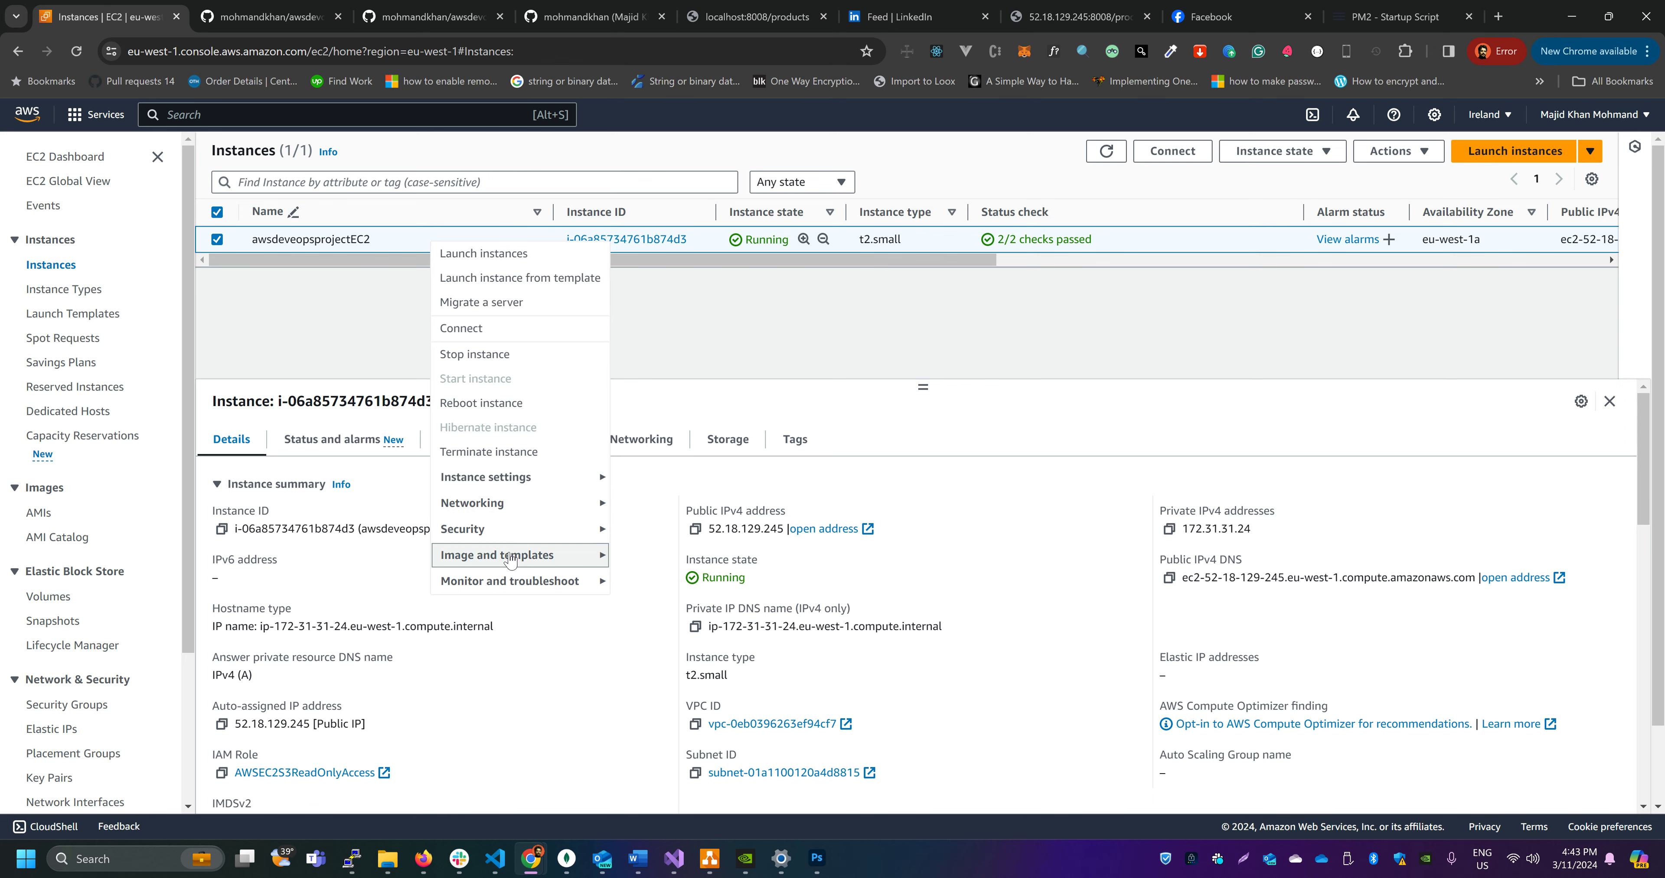
mouse_move(510, 563)
click(679, 560)
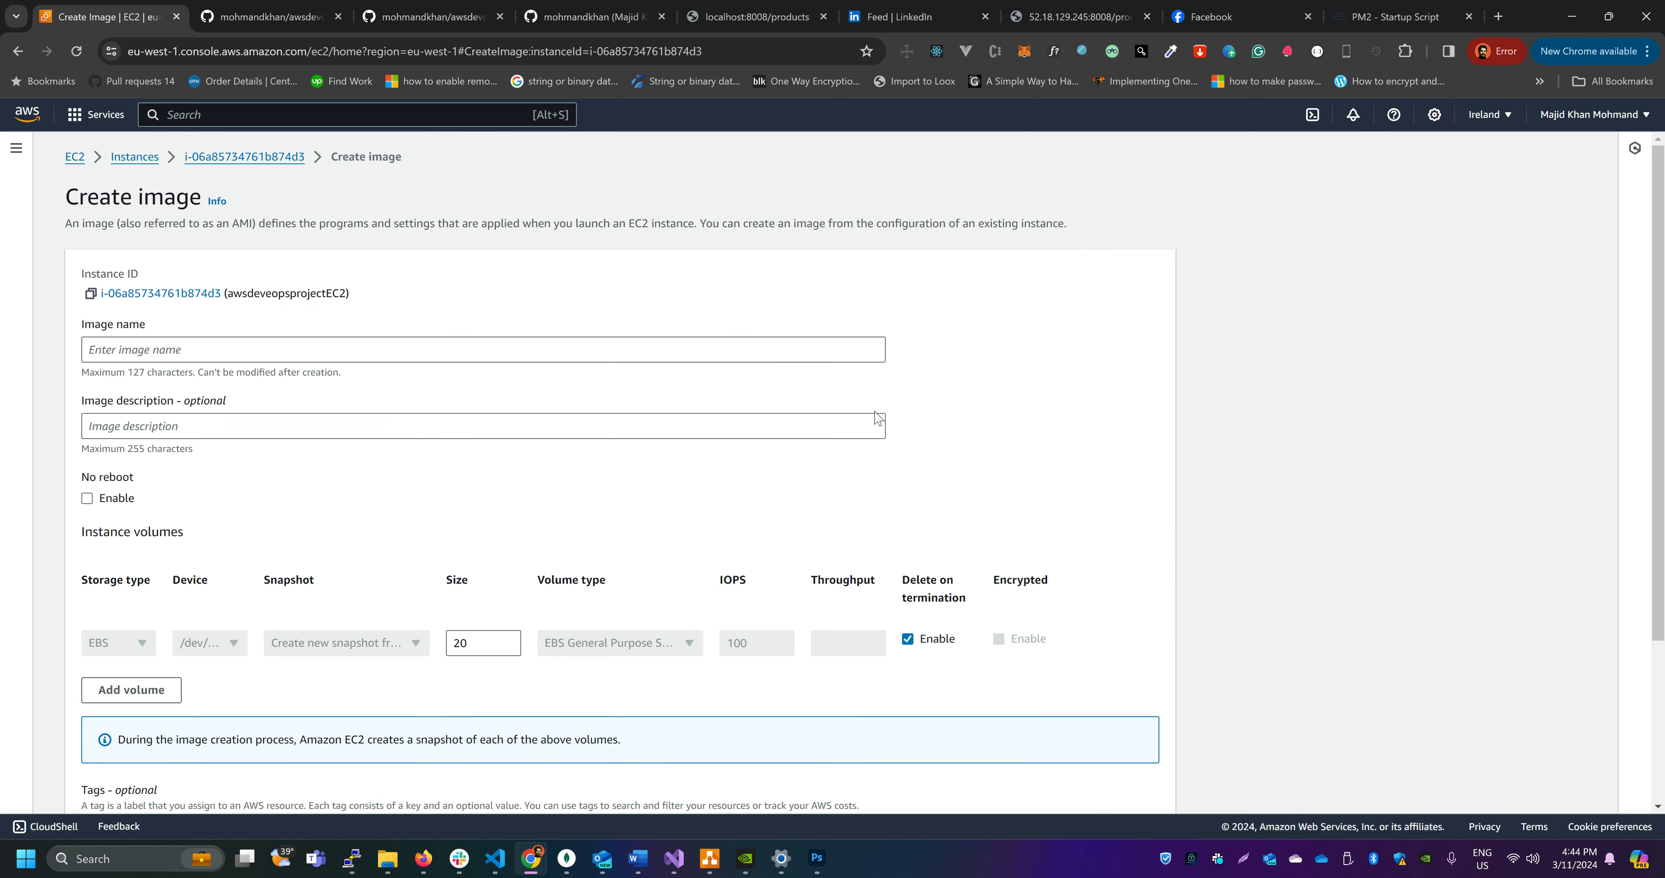
Step: Enter awsdevopsprojectAMI as both the image name and the image description
click(679, 350)
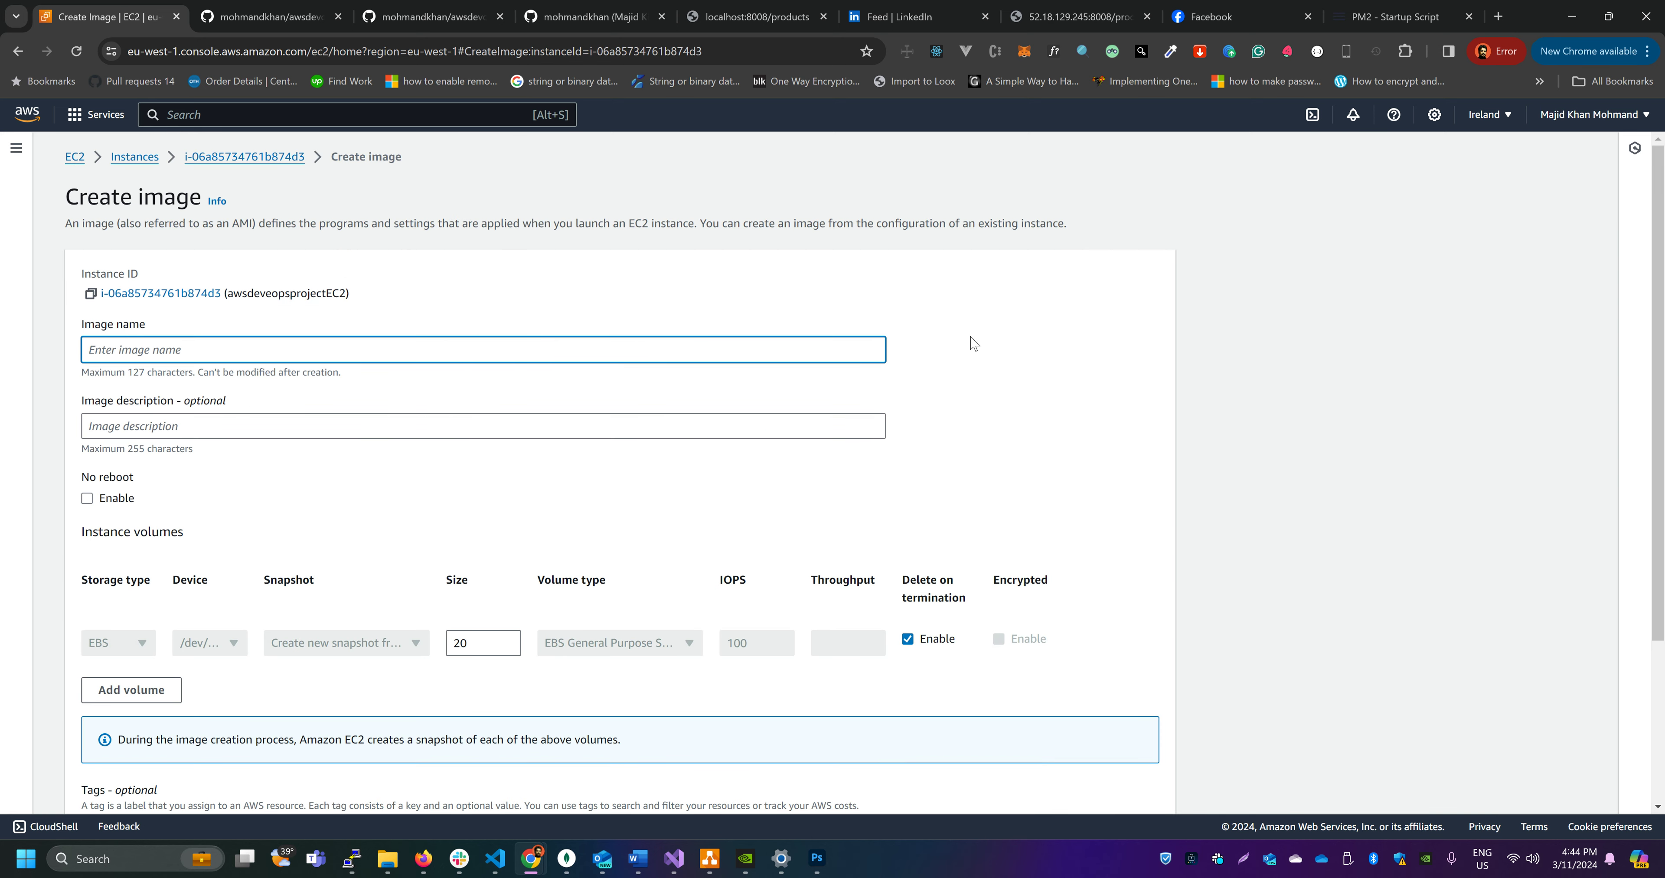
text(awsdevopsprojectAMI)
key(ctrl+a)
click(493, 421)
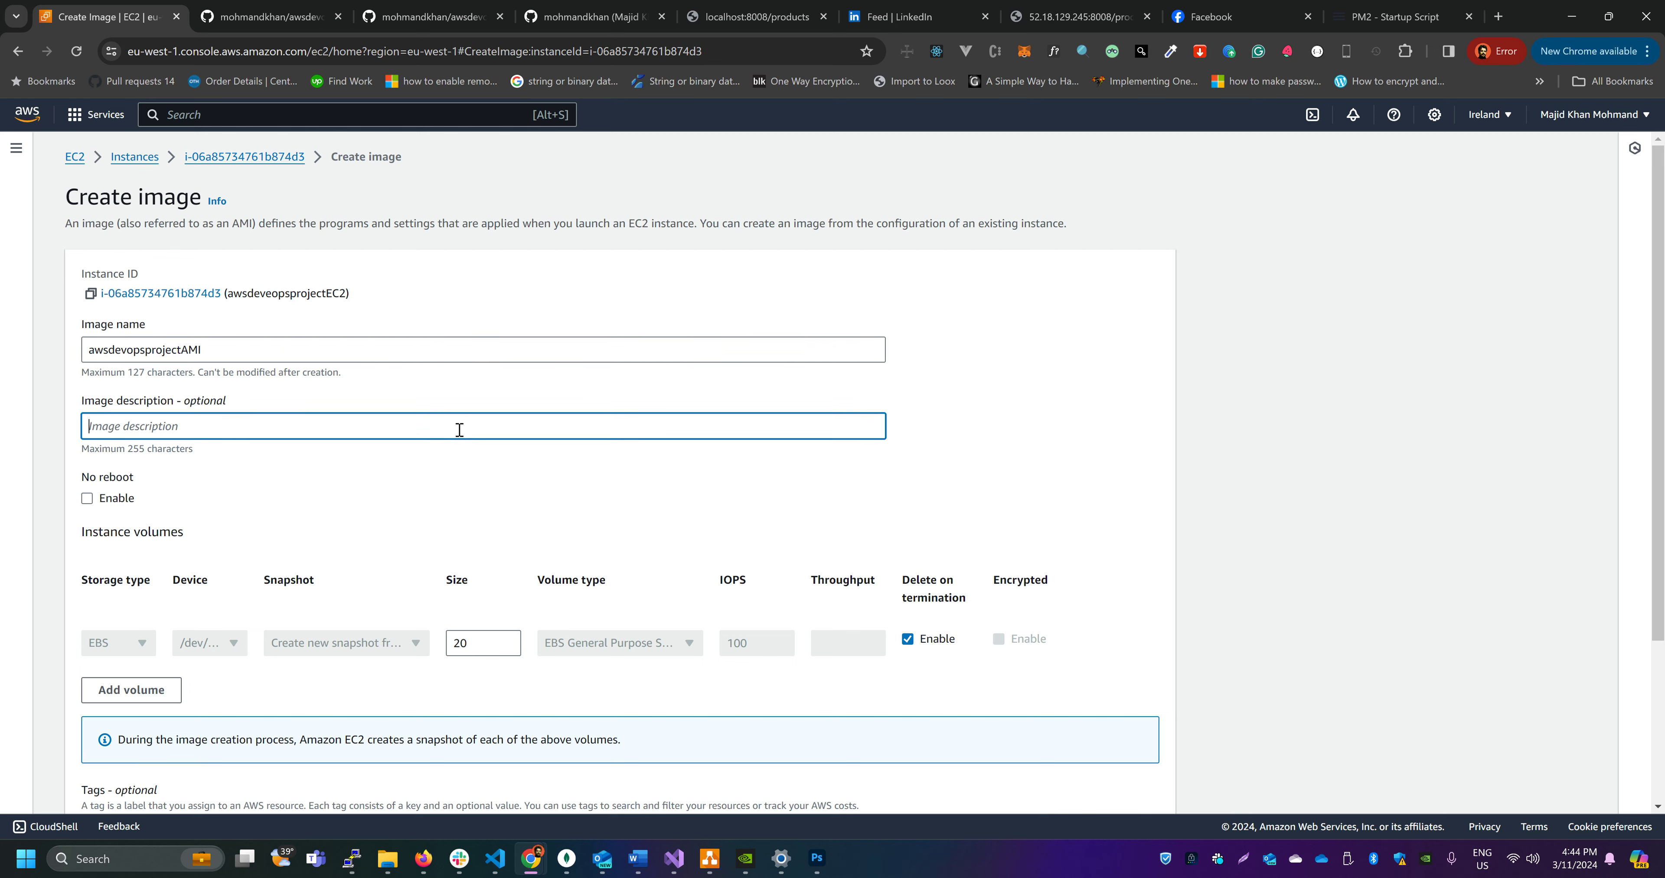
key(ctrl+v)
click(438, 484)
Step: Create the image from the instance with a volume size of 20
scroll(439, 485, down, 3)
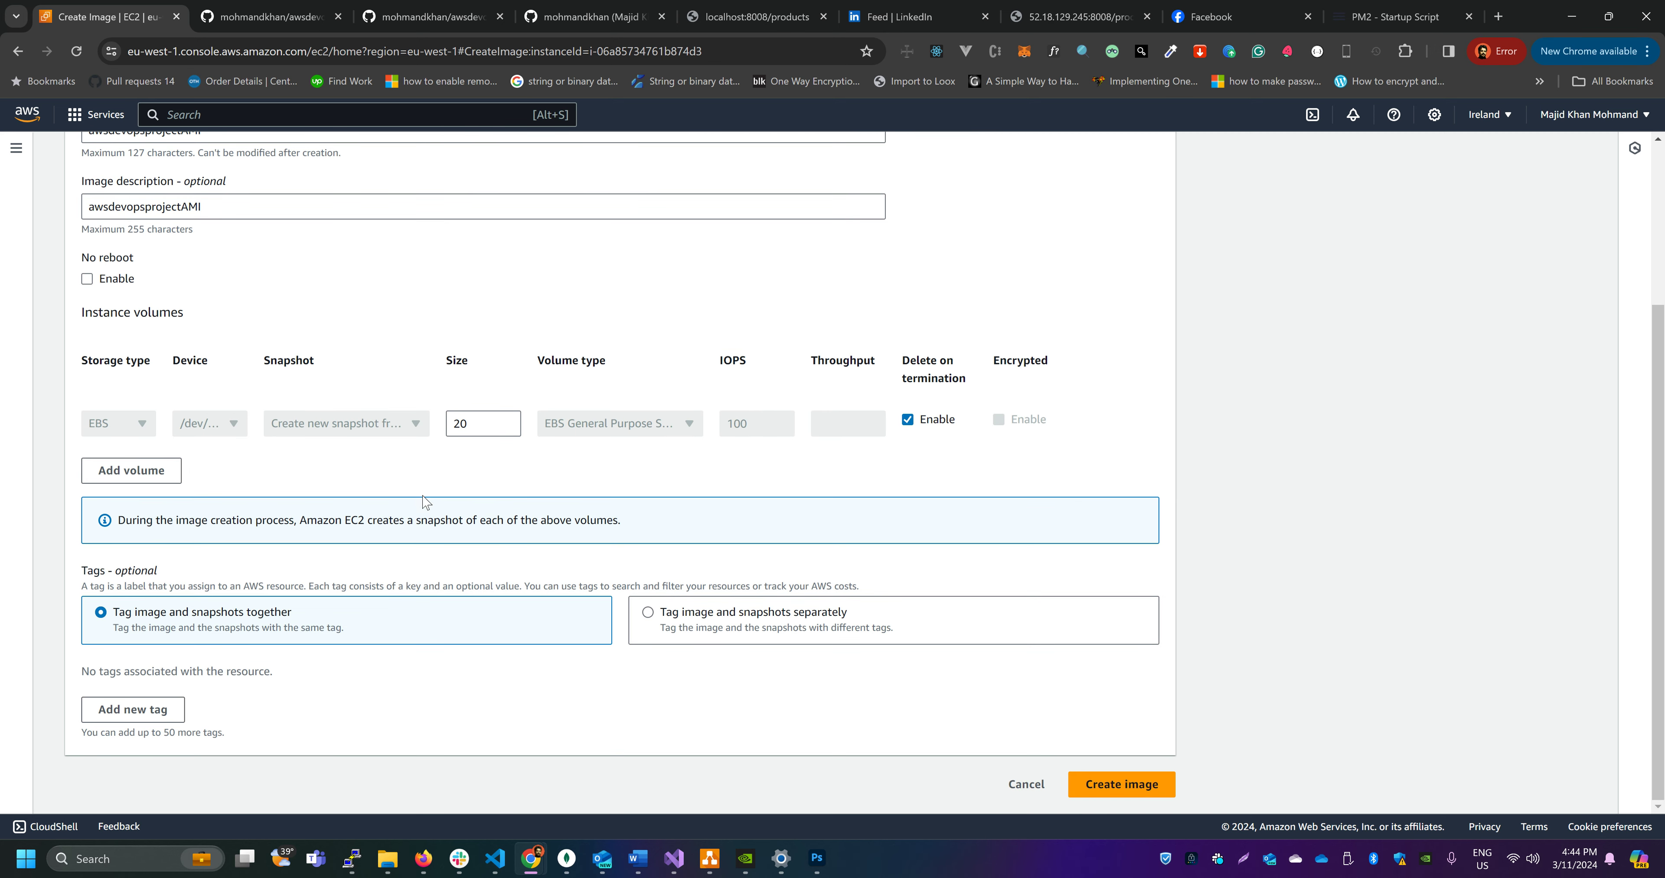
click(472, 428)
double_click(473, 427)
click(1119, 801)
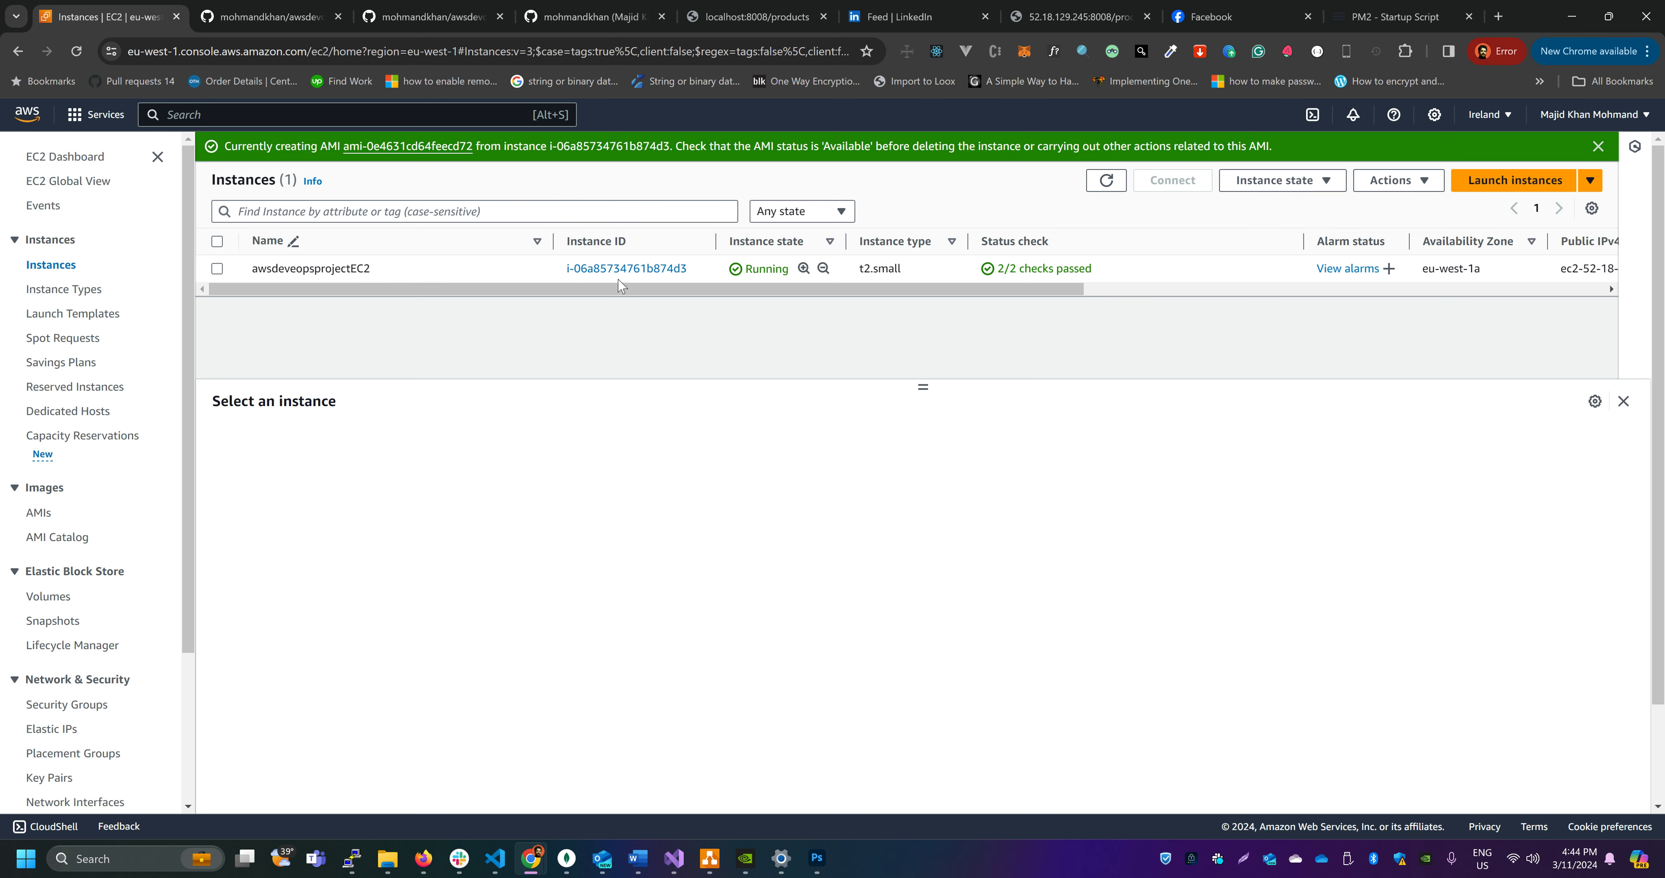
Step: Examine the instance's state in the instances list and the columns of awsdevopsprojectAMI in the list of owned AMIs
click(36, 515)
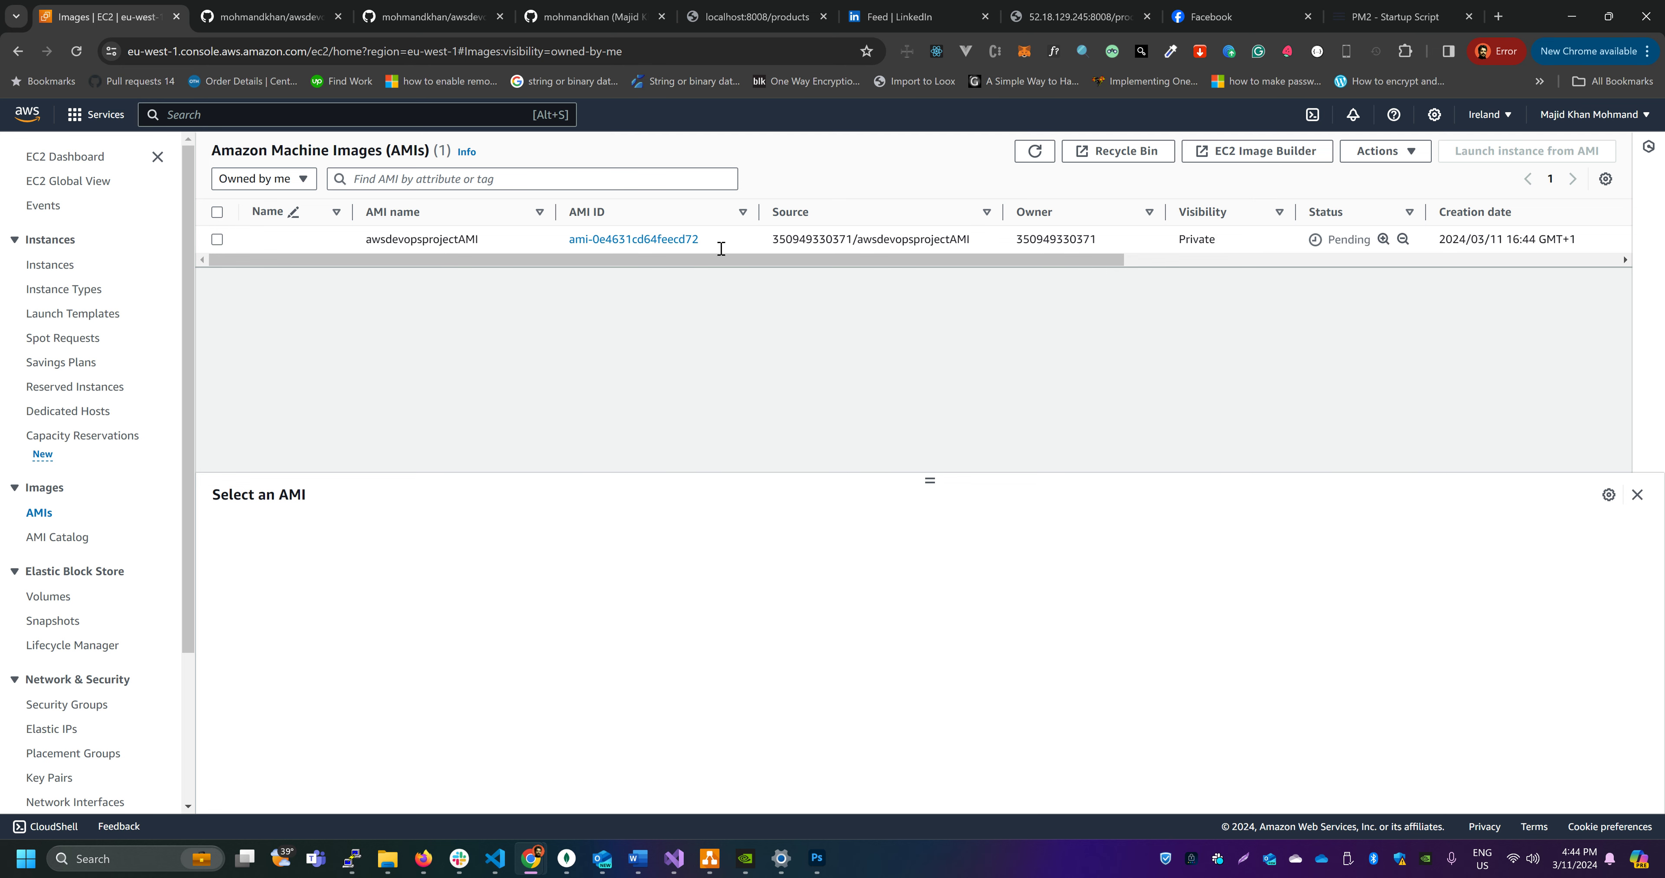
click(62, 265)
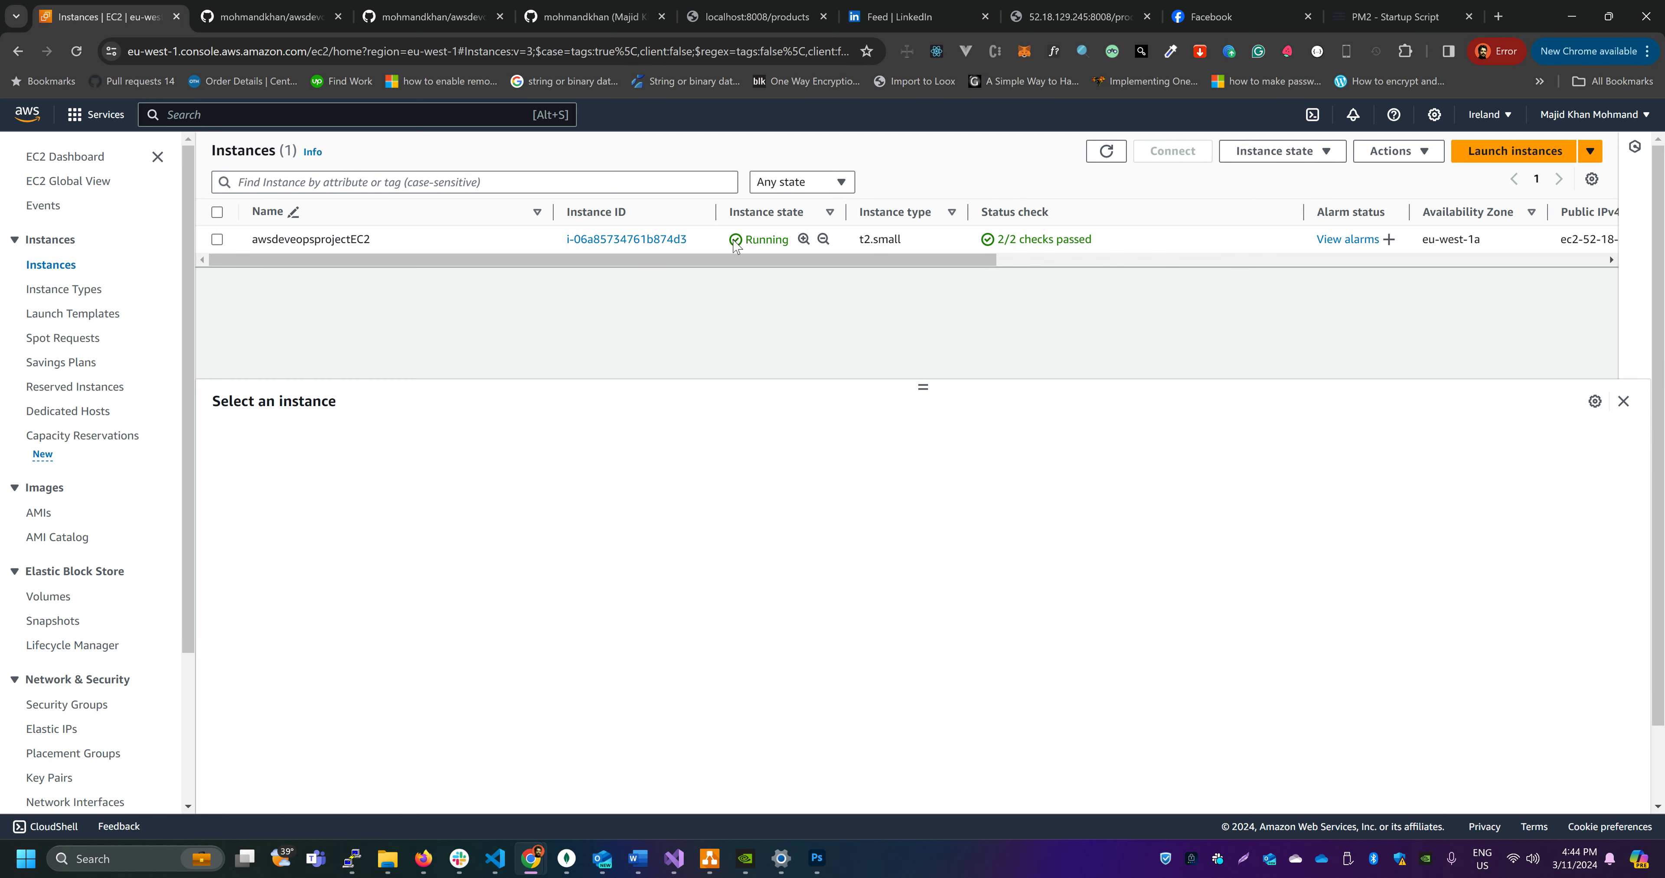
click(45, 515)
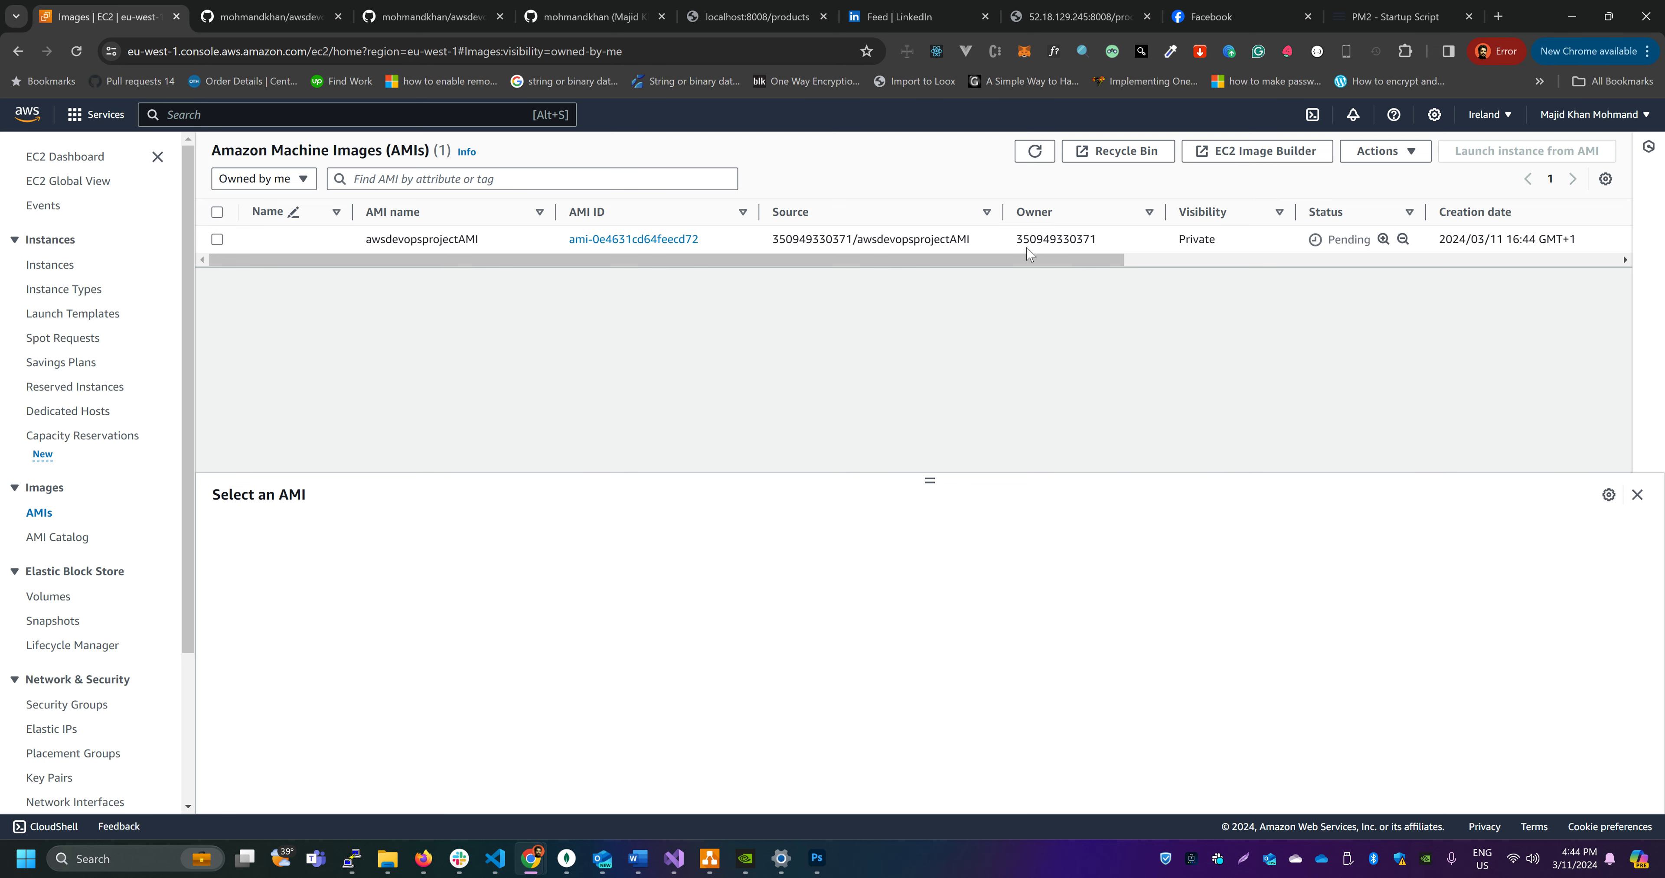
scroll(692, 260, right, 8)
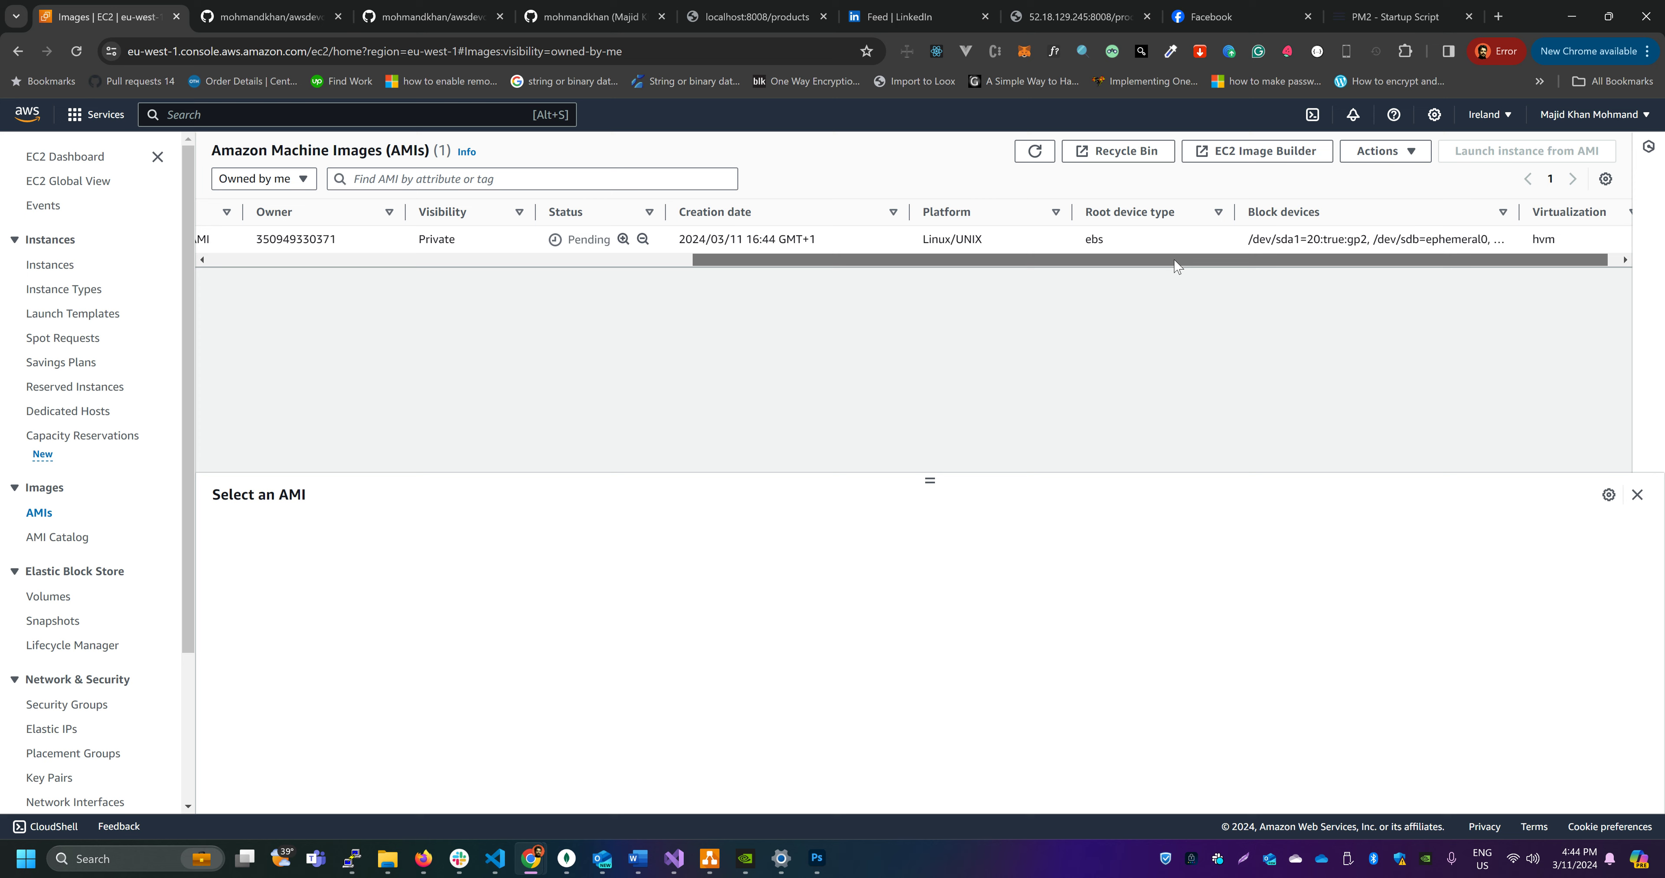
scroll(942, 265, left, 8)
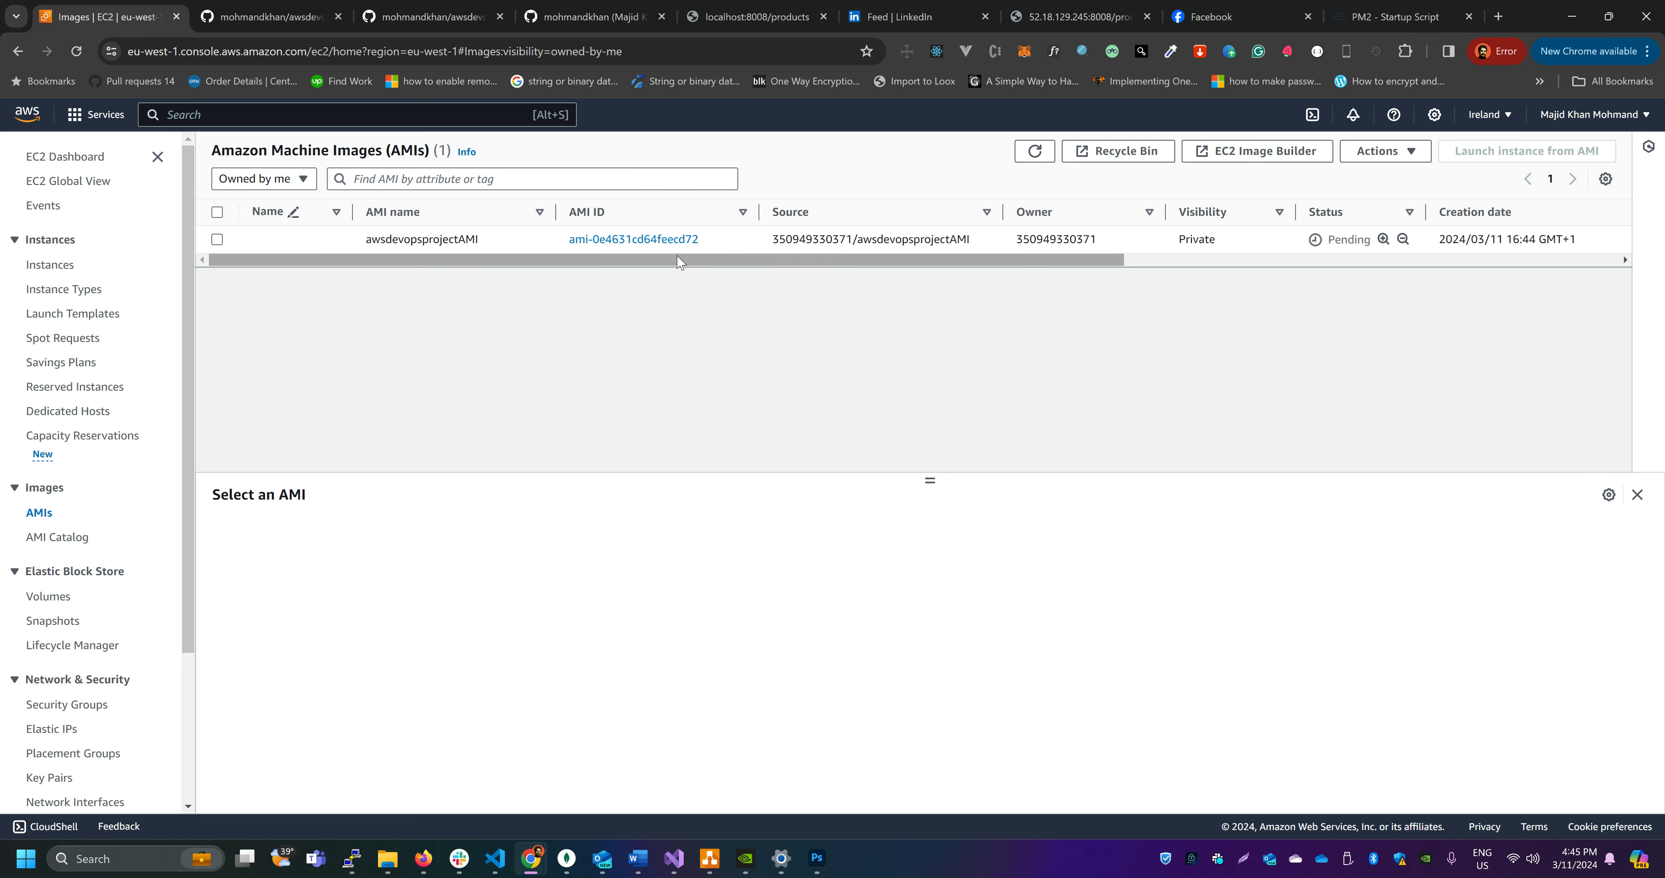
Step: Refresh the AMI list twice and check the creation status of awsdevopsprojectAMI
drag(663, 264, 951, 265)
click(1033, 158)
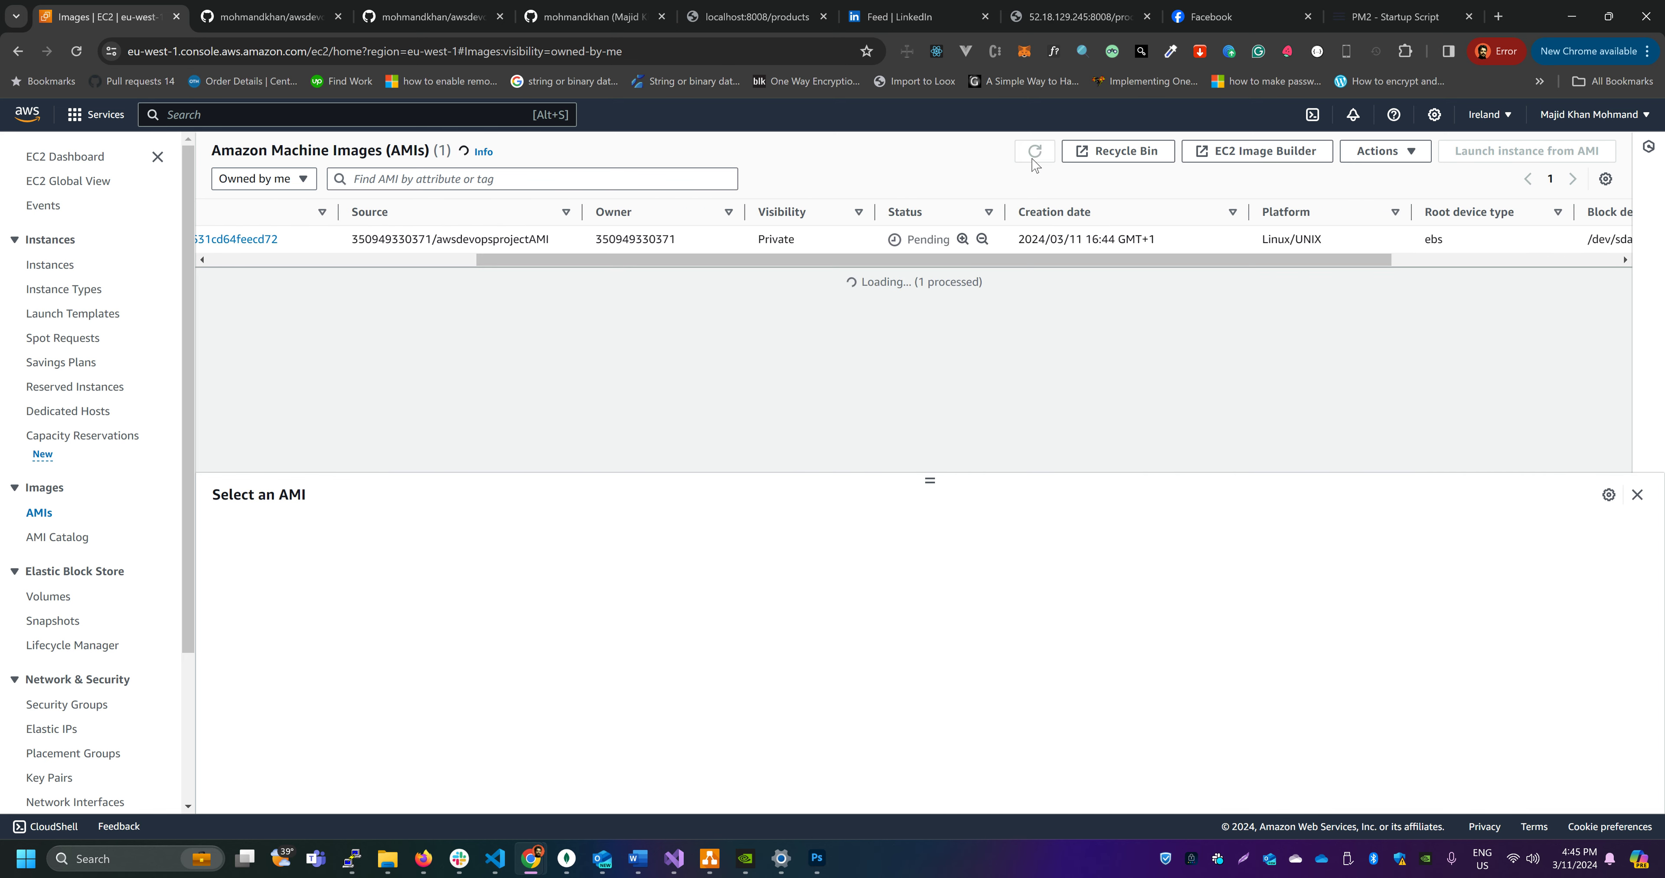
click(1034, 155)
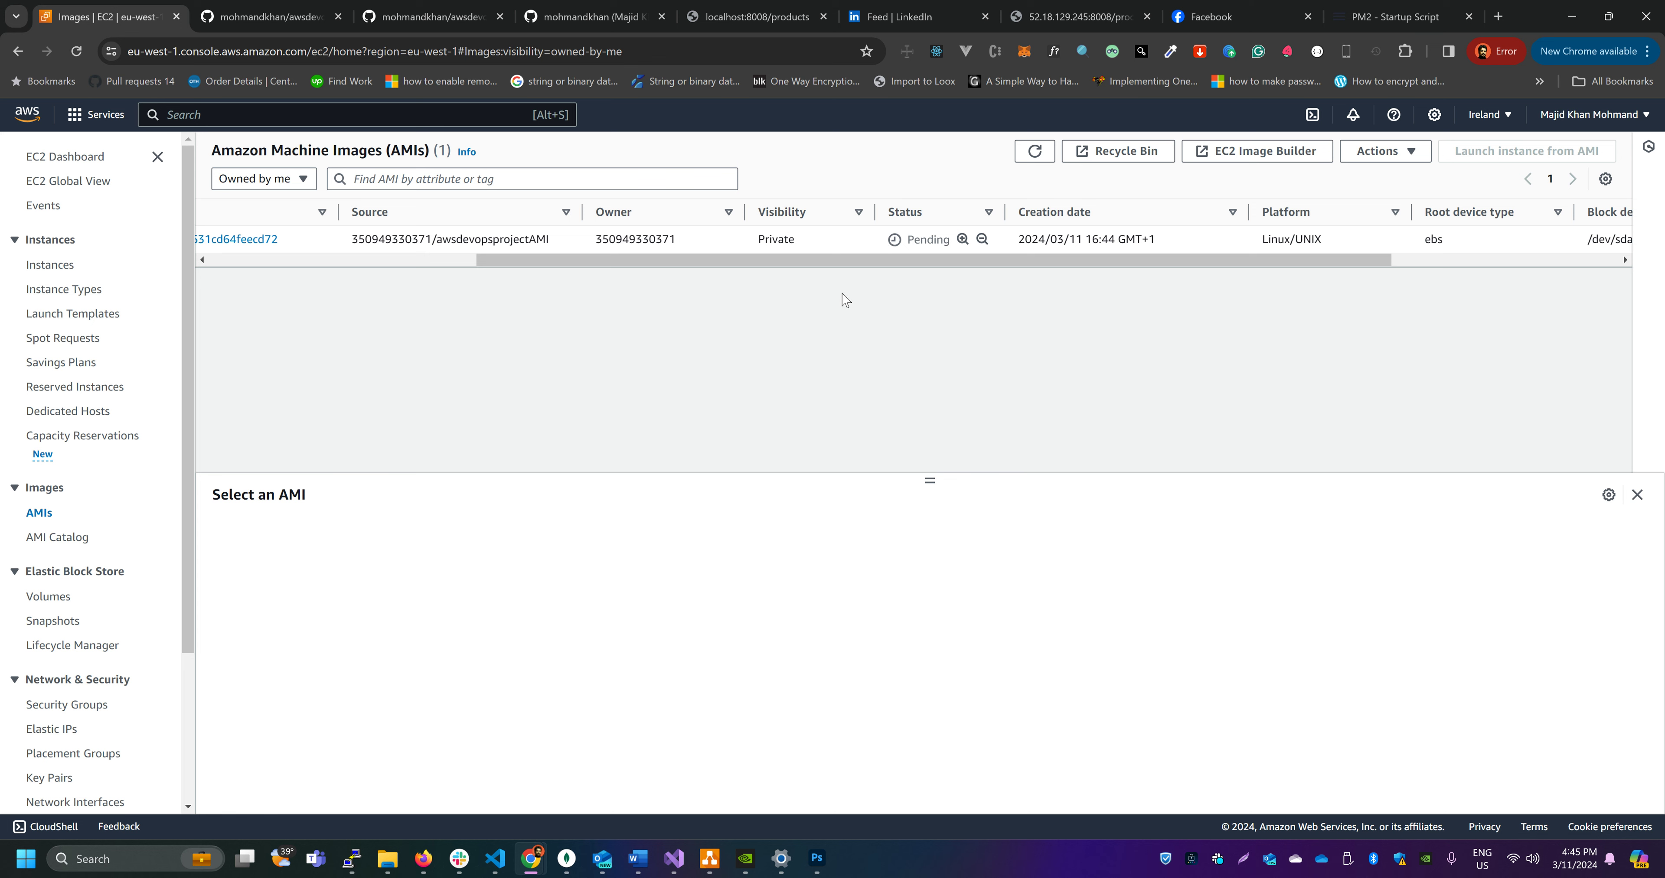
drag(924, 261, 883, 261)
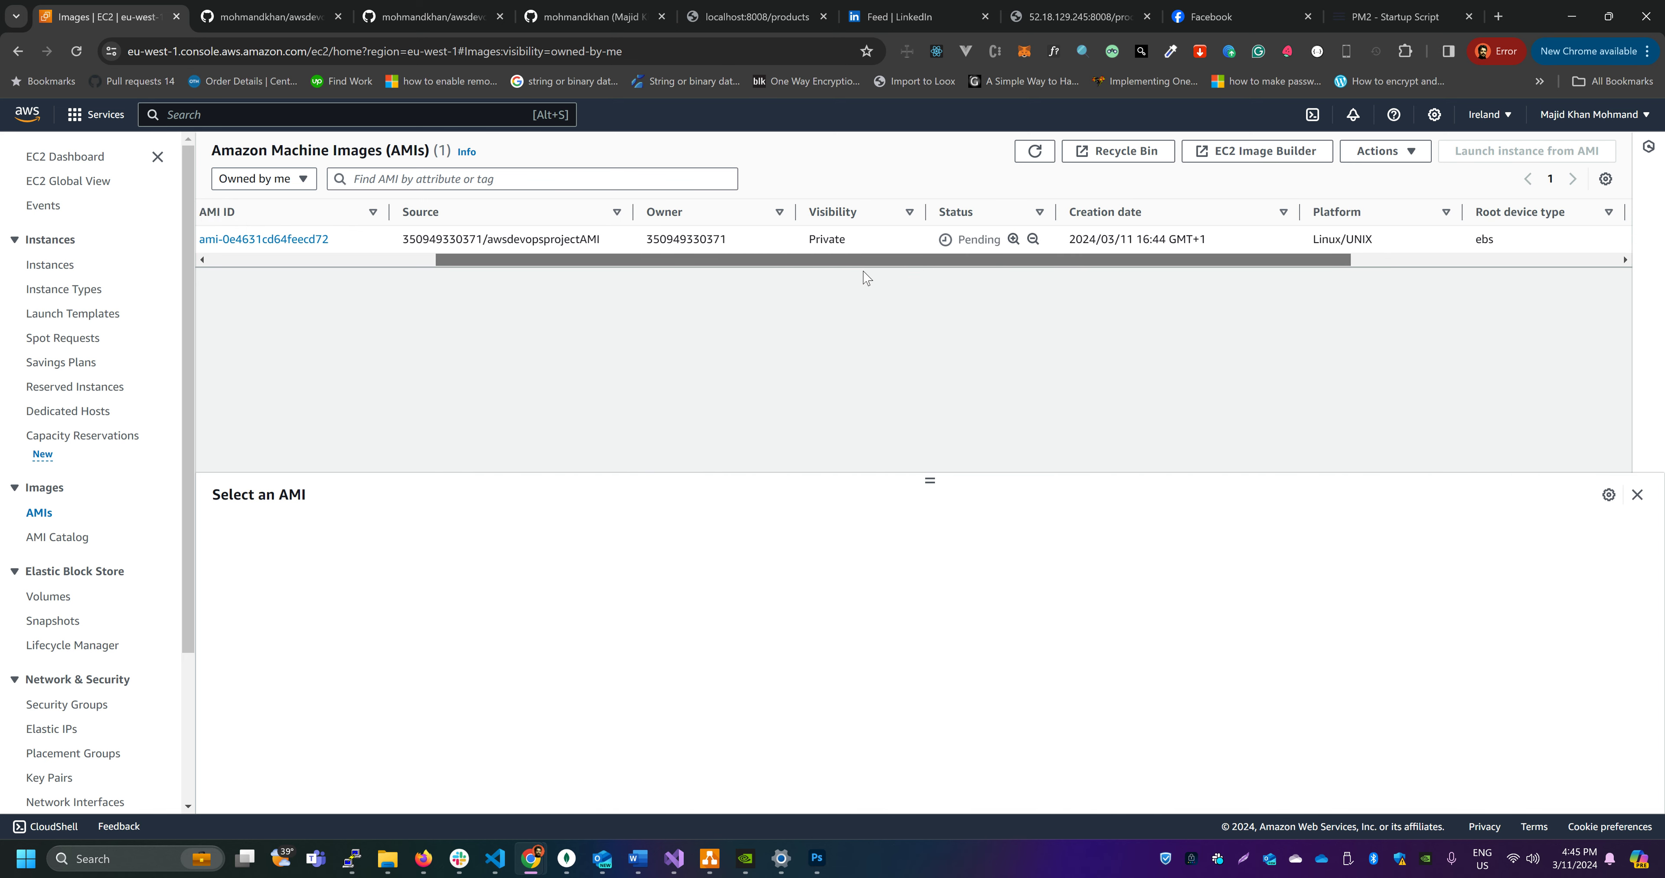
scroll(866, 278, left, 5)
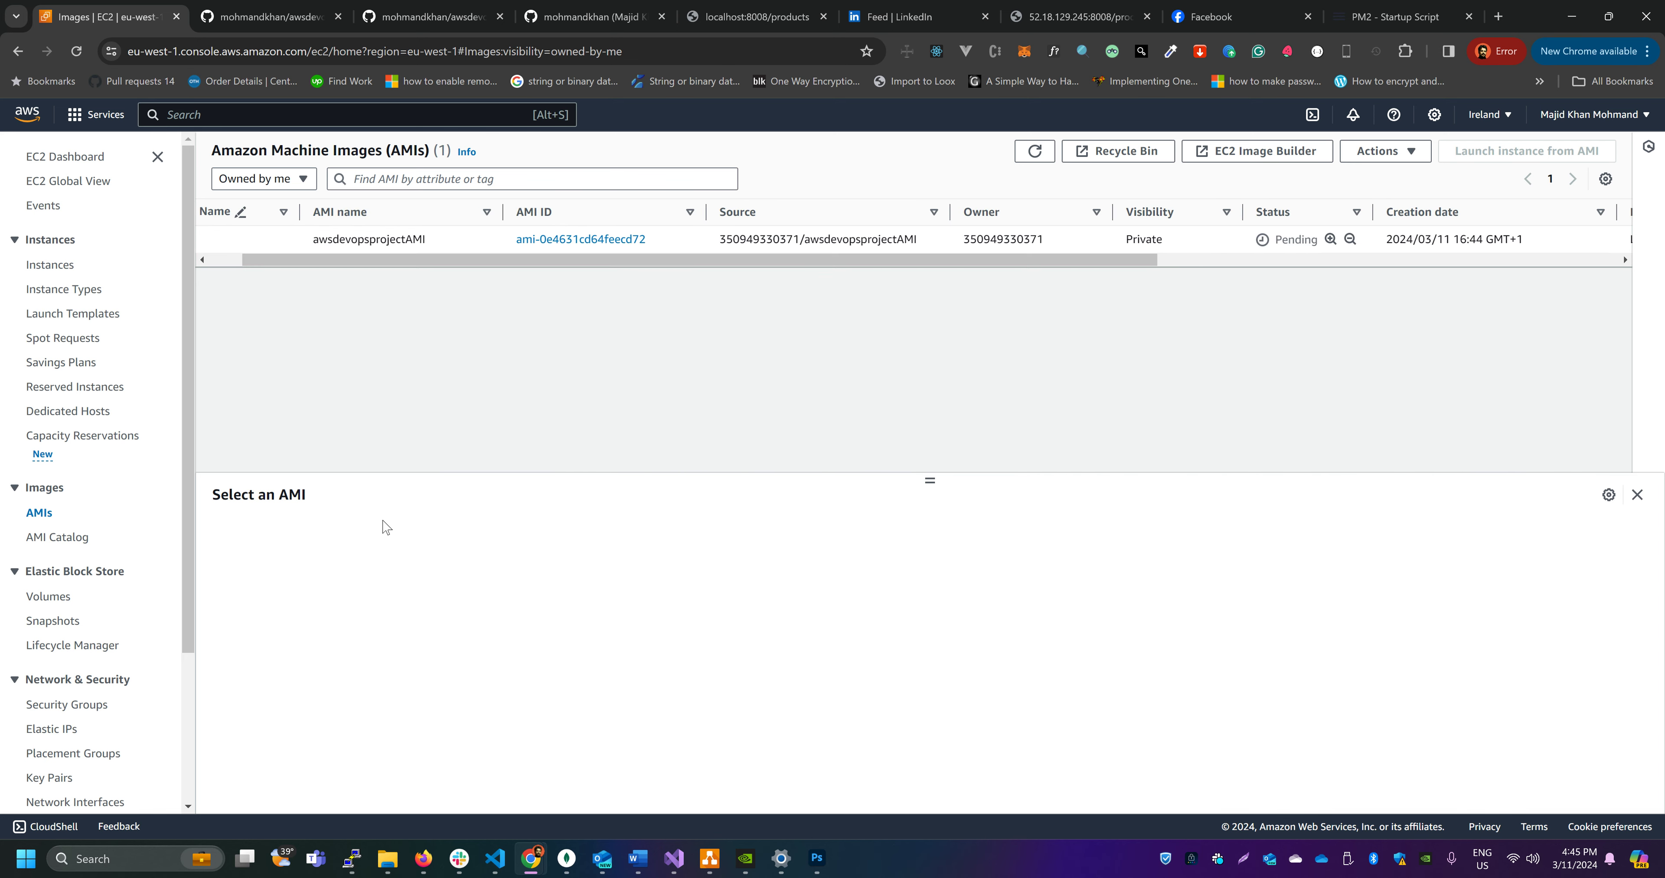
drag(188, 365, 184, 486)
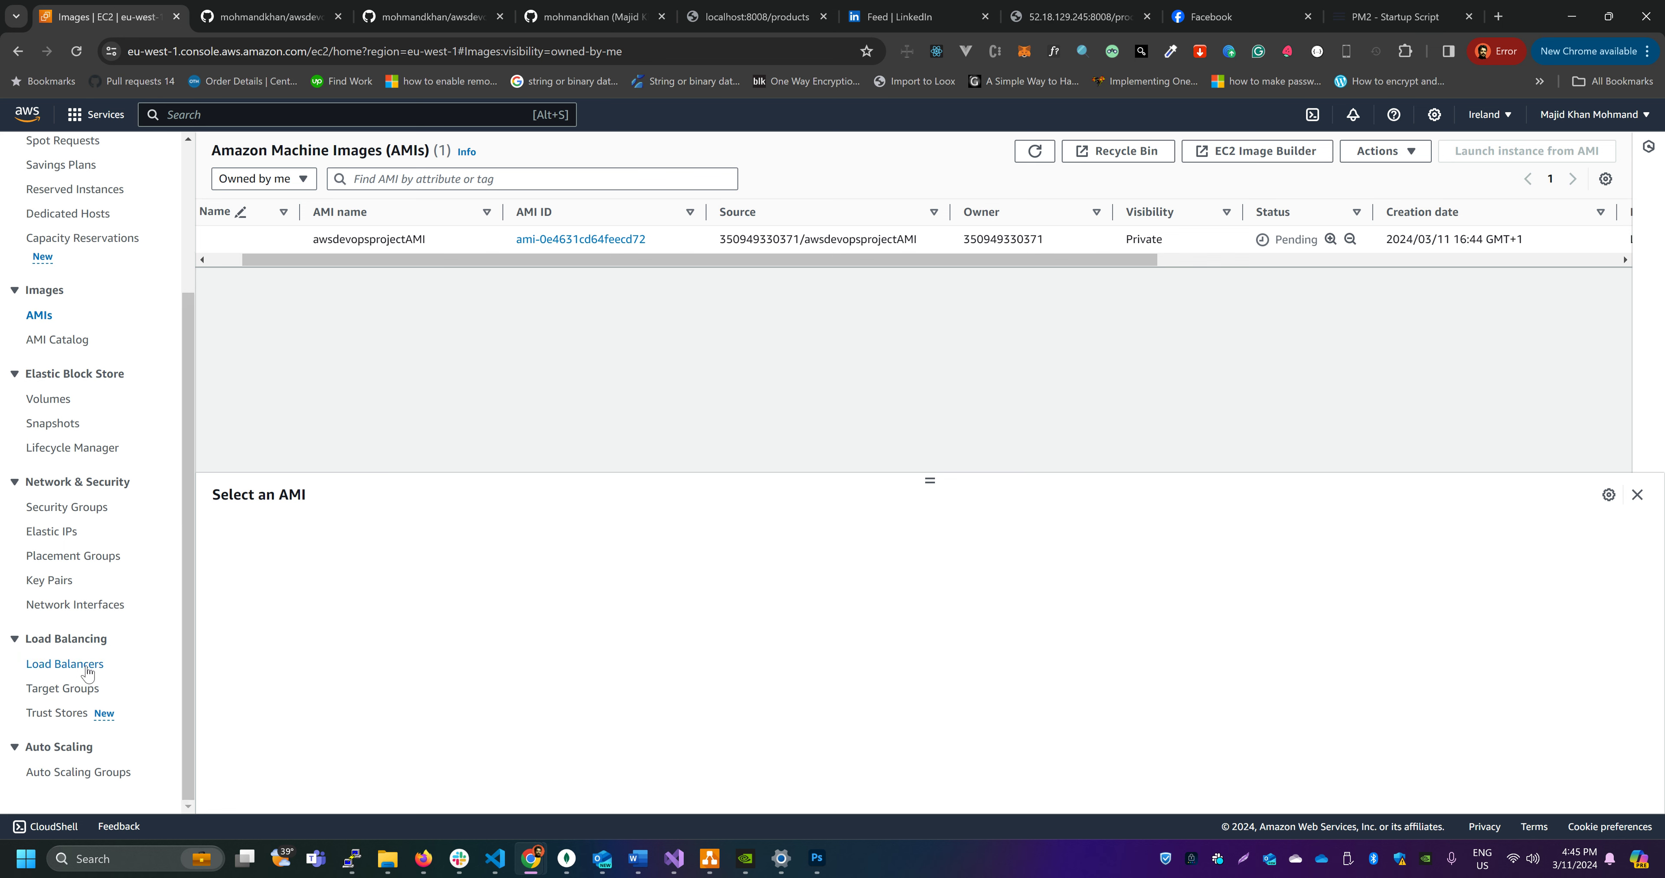
key(XF86AudioLowerVolume)
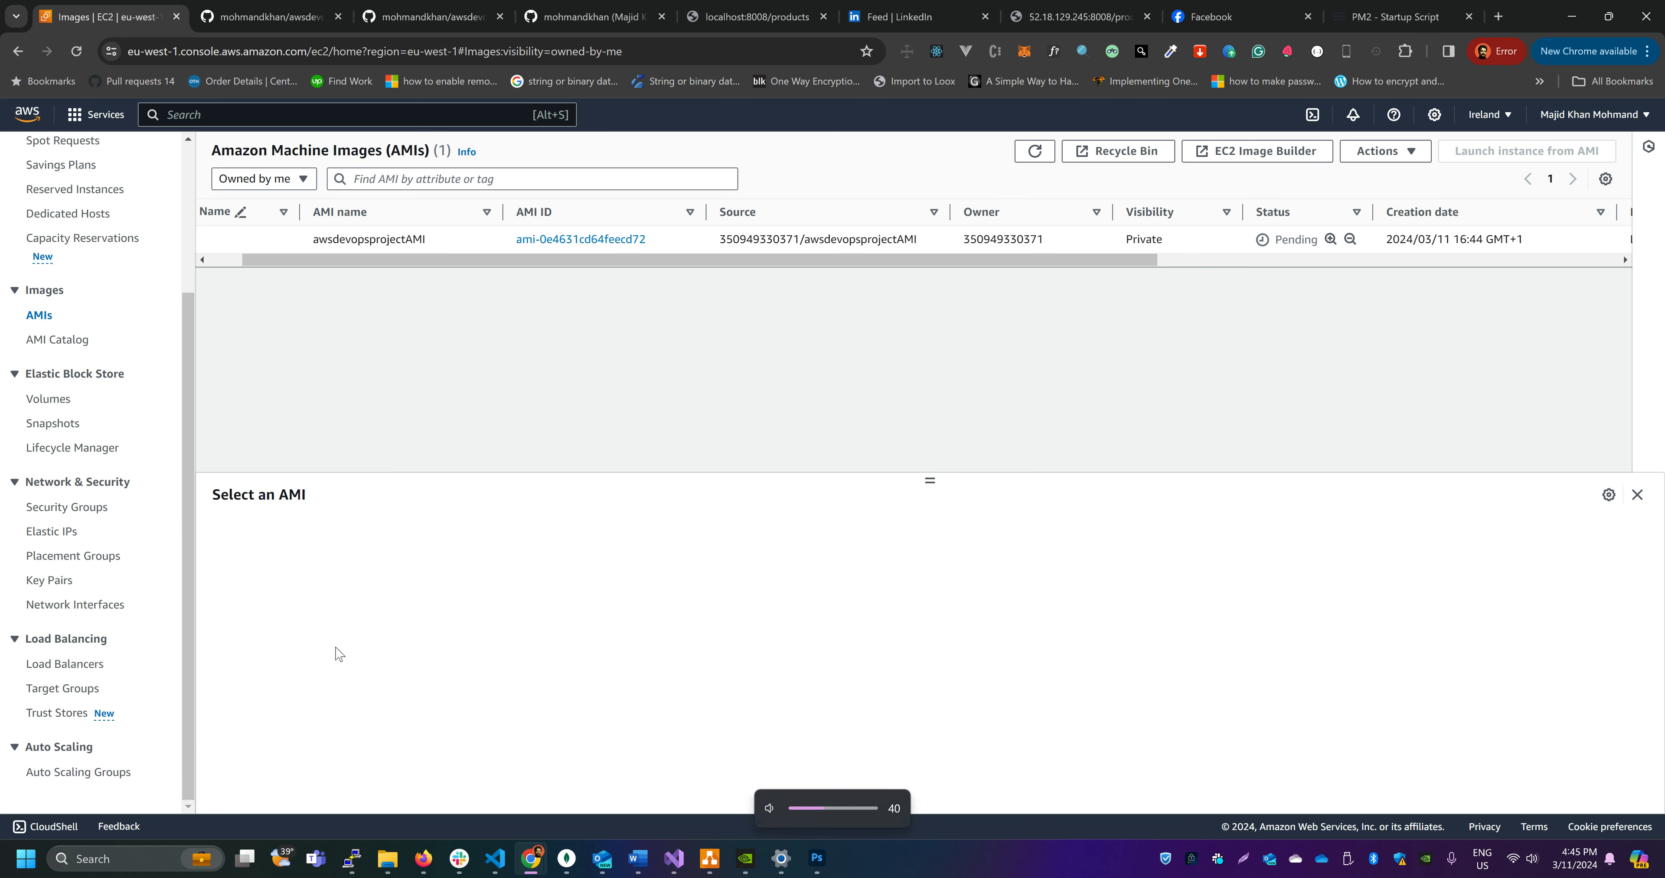
key(XF86AudioRaiseVolume)
key(XF86AudioRaiseVolume)
key(XF86AudioRaiseVolume)
key(XF86AudioRaiseVolume)
key(XF86AudioRaiseVolume)
key(XF86AudioRaiseVolume)
key(XF86AudioRaiseVolume)
key(XF86AudioRaiseVolume)
key(XF86AudioRaiseVolume)
key(XF86AudioRaiseVolume)
key(XF86AudioRaiseVolume)
key(XF86AudioRaiseVolume)
key(XF86AudioRaiseVolume)
key(XF86AudioRaiseVolume)
key(XF86AudioRaiseVolume)
key(XF86AudioRaiseVolume)
key(XF86AudioRaiseVolume)
key(XF86AudioRaiseVolume)
key(XF86AudioRaiseVolume)
key(XF86AudioRaiseVolume)
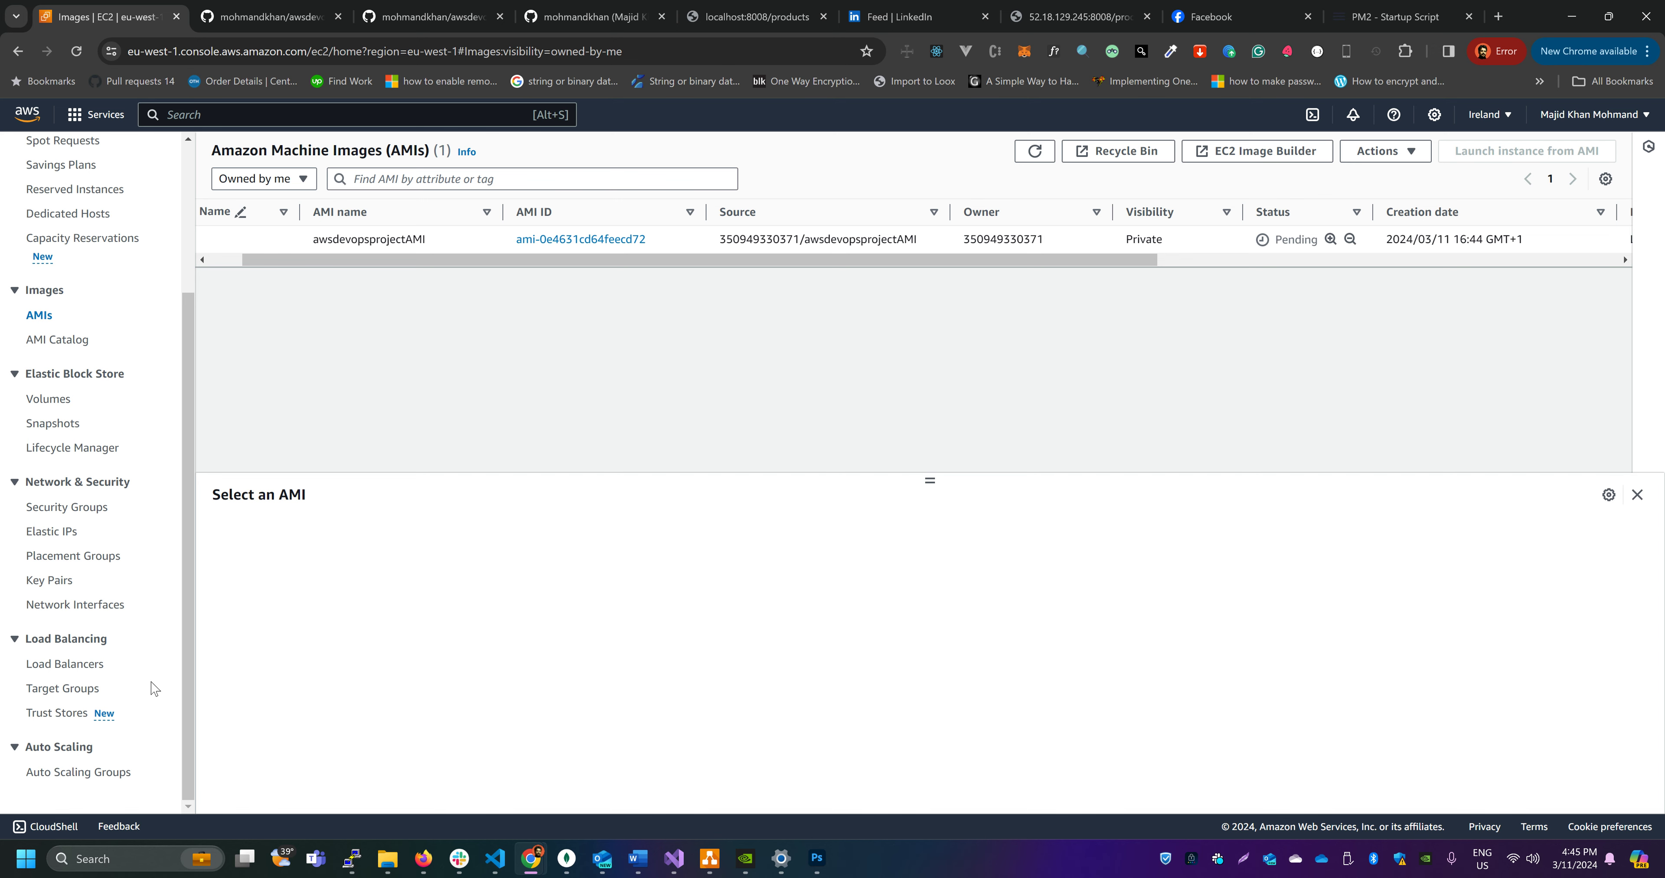
Step: Look through the EC2 console's load balancers, Auto Scaling groups, target groups and launch templates pages
click(75, 669)
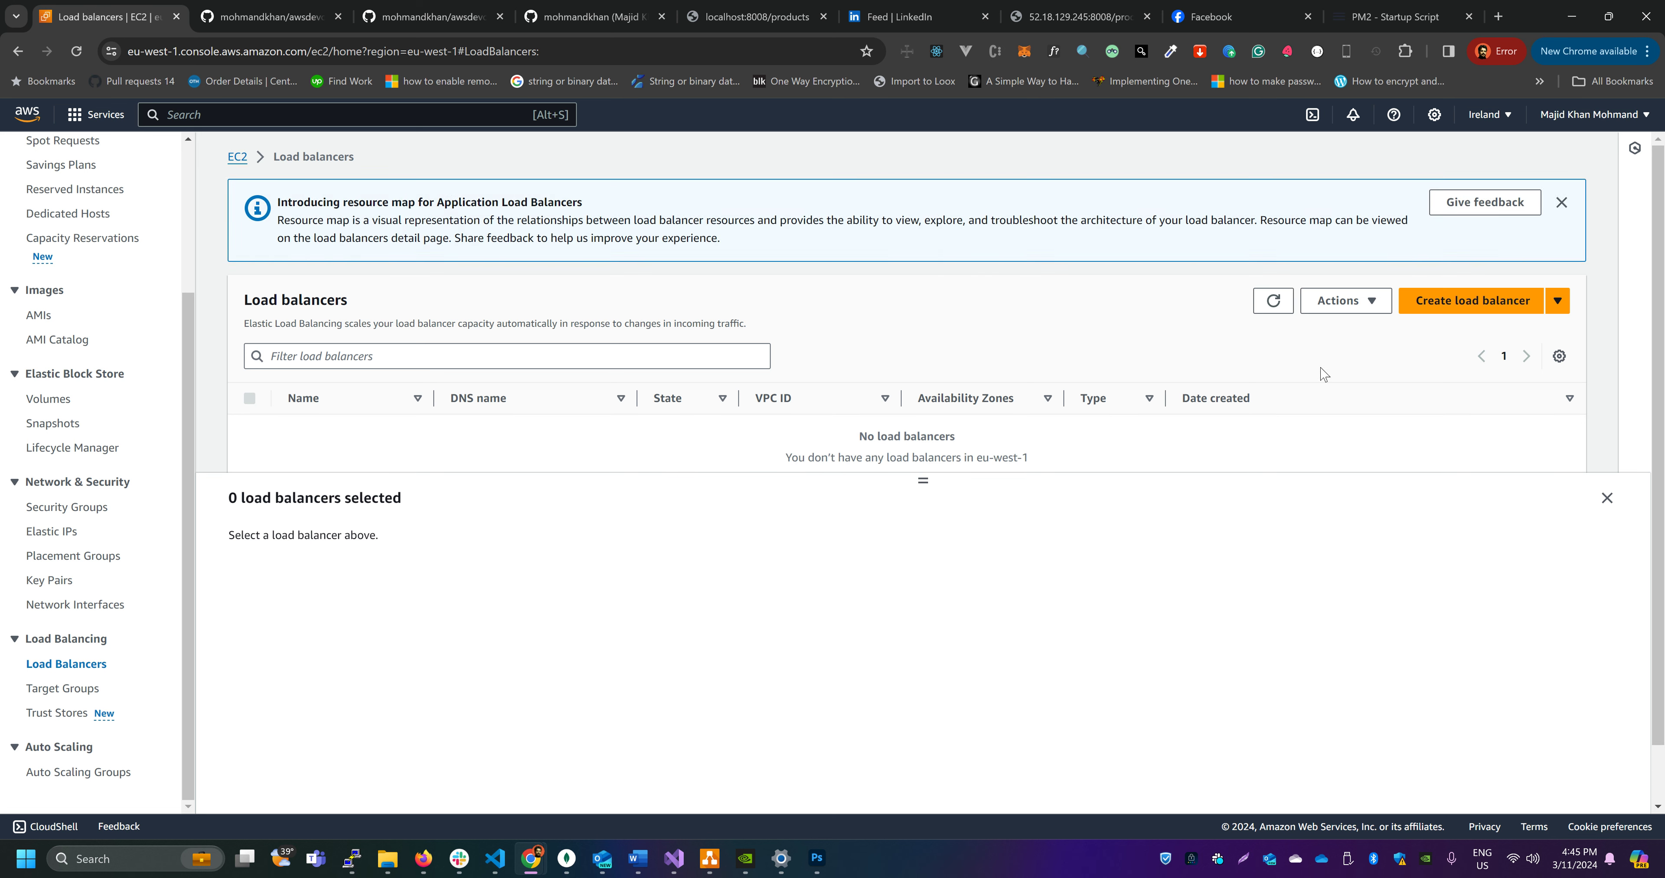
scroll(1021, 419, down, 1)
scroll(1138, 426, up, 1)
drag(923, 479, 914, 579)
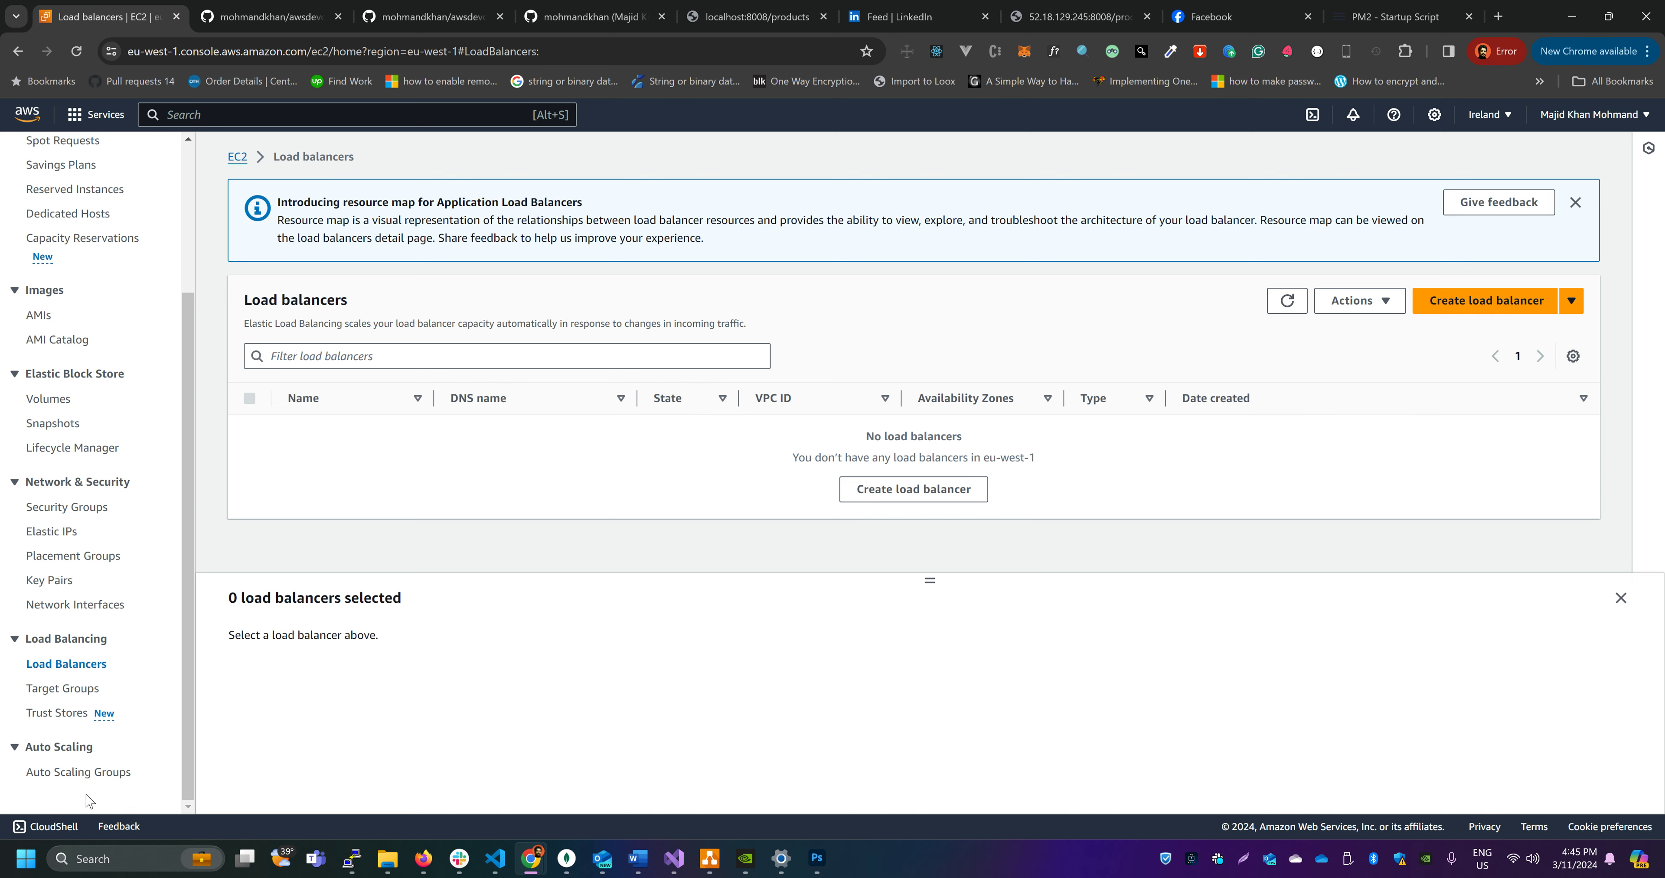
click(78, 773)
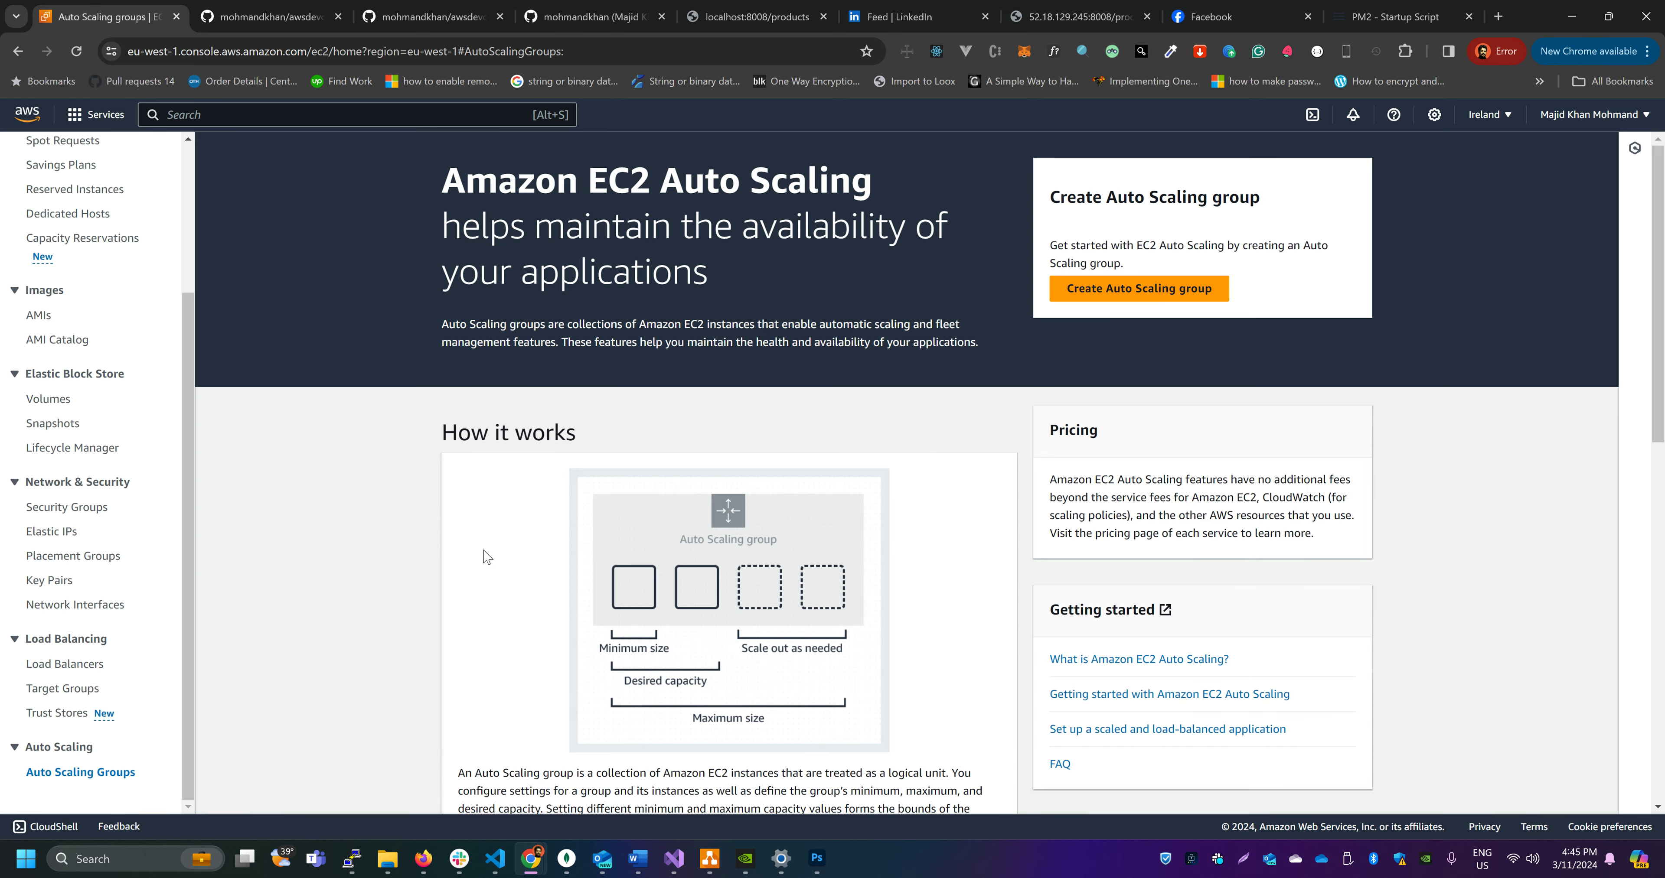
click(81, 694)
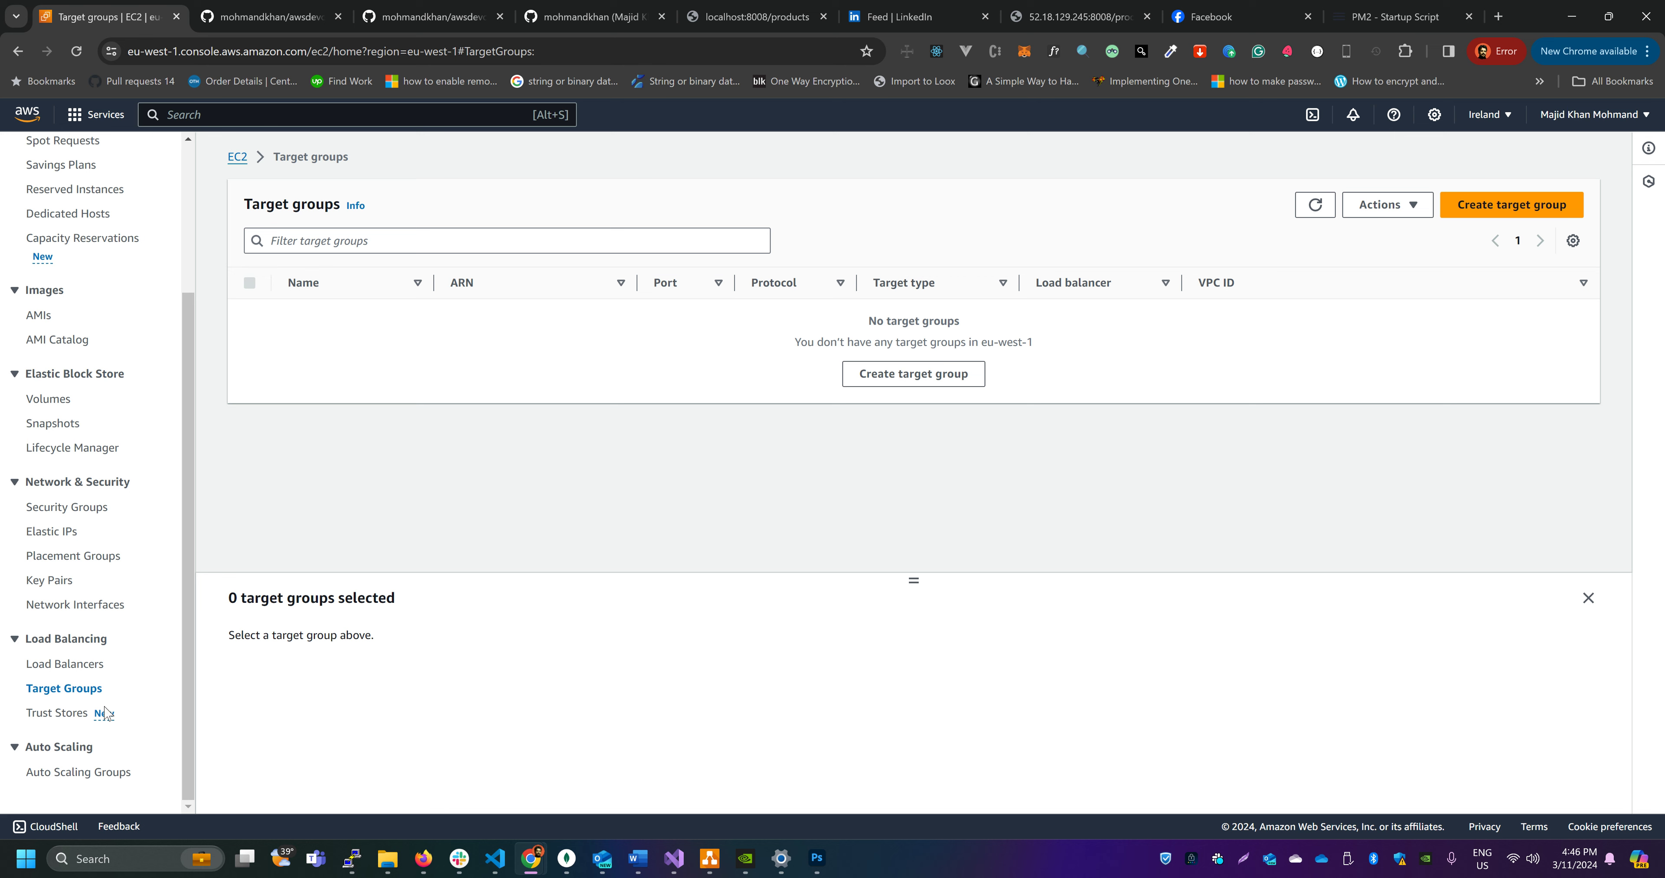
scroll(102, 701, up, 3)
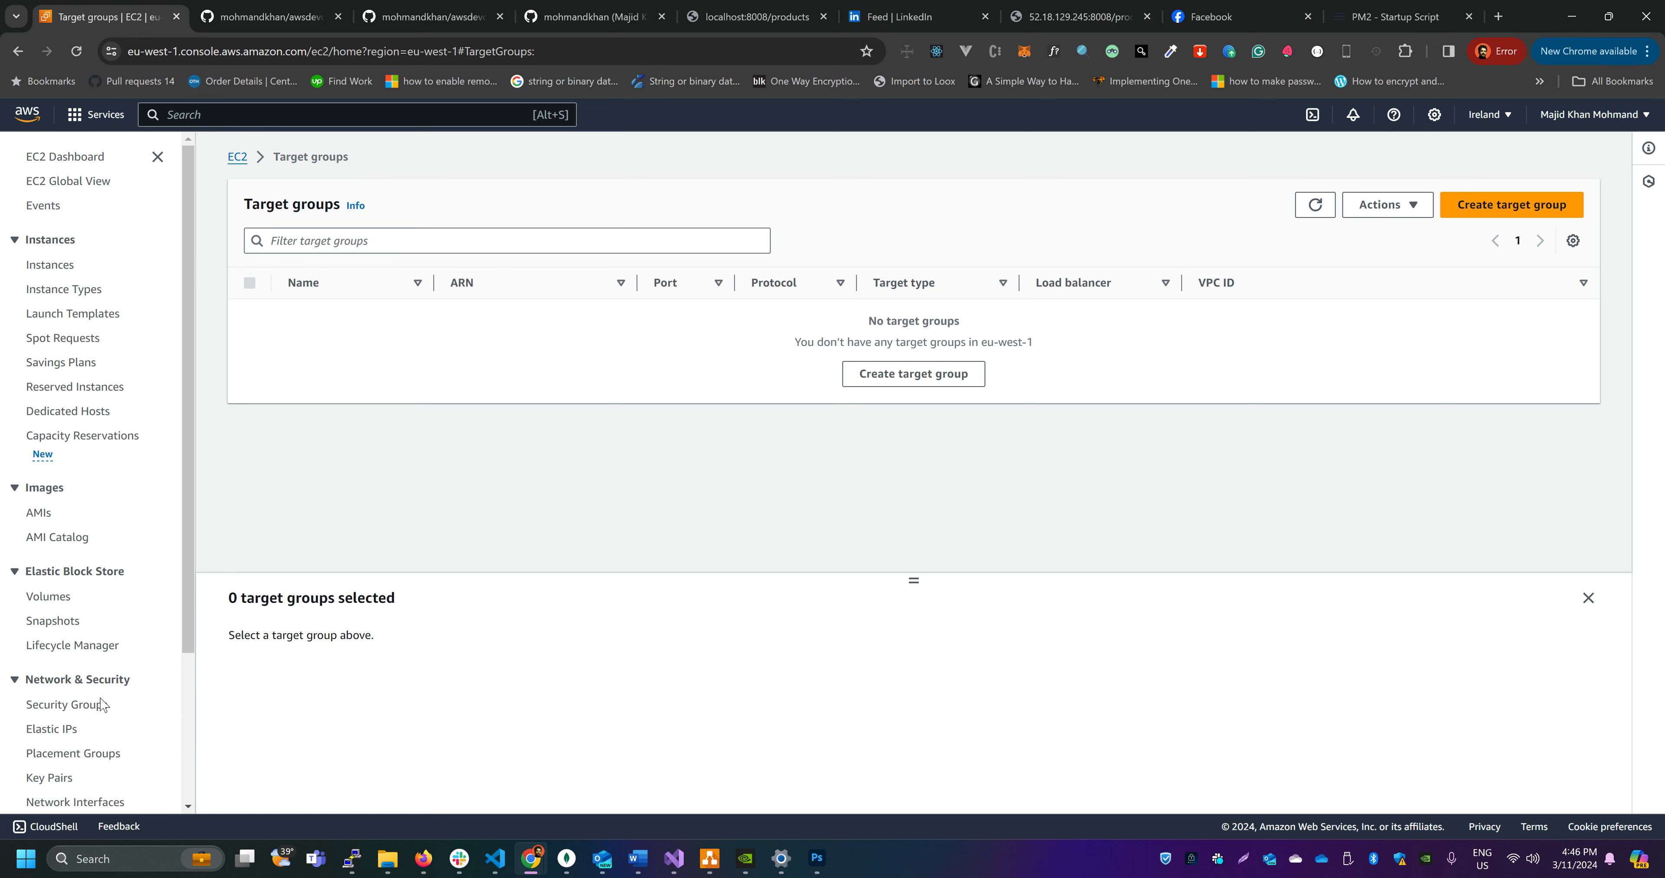
scroll(99, 700, down, 3)
scroll(100, 701, up, 3)
click(65, 317)
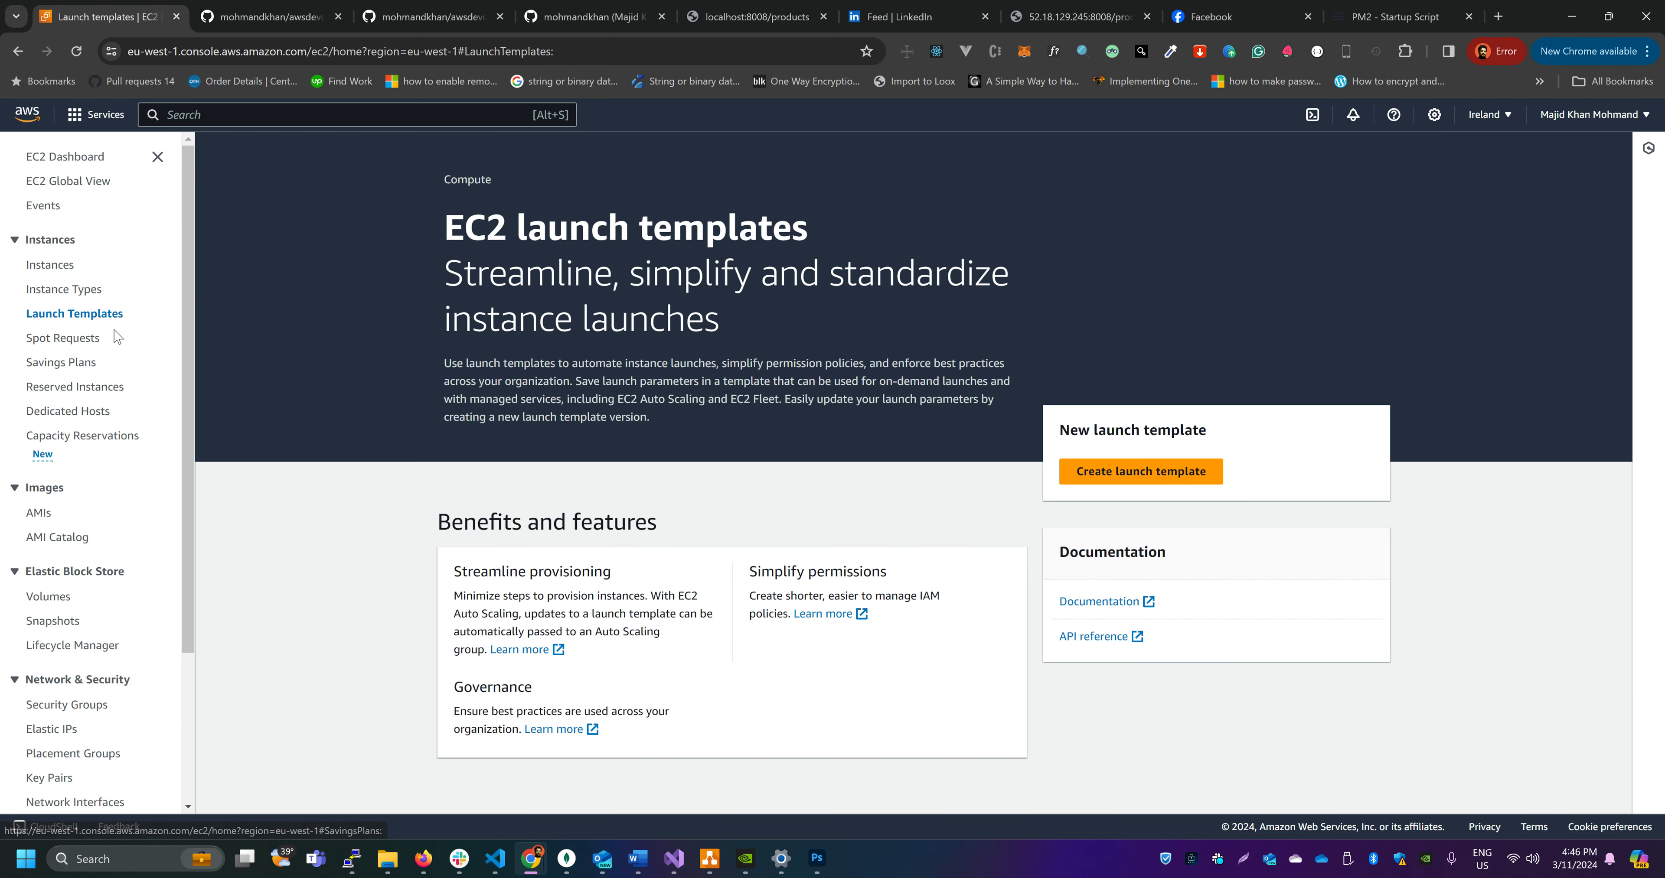
Step: Switch to draw.io to examine the Amazon Machine Image node in the AWS-CICD-AUTOSCALE.drawio architecture diagram, and return to the AWS console
click(708, 861)
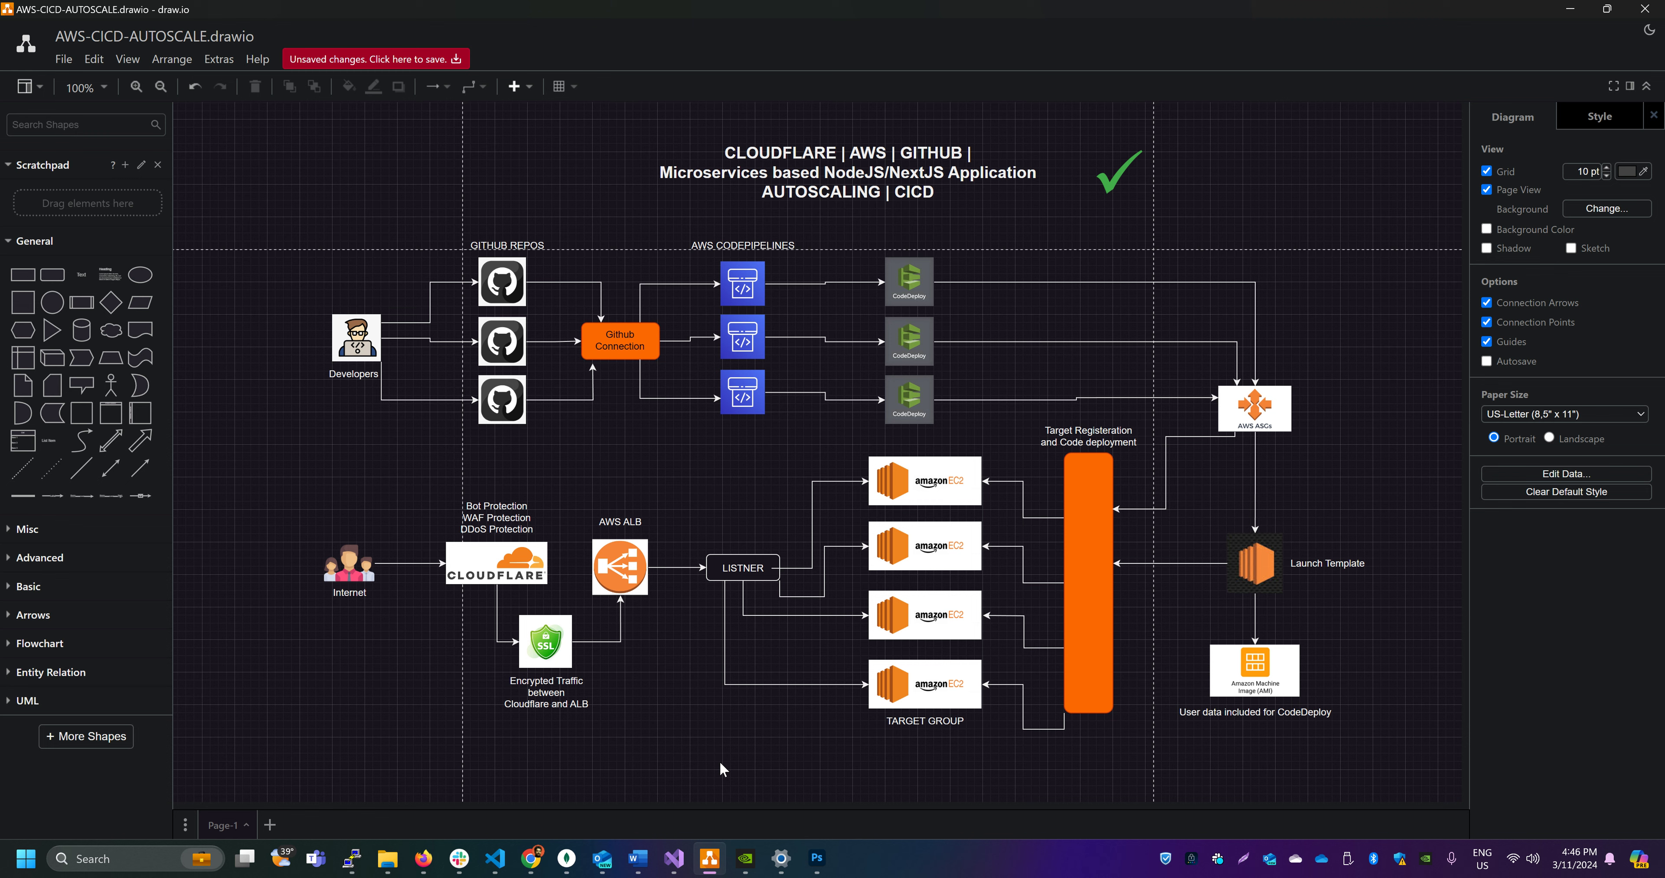
click(1284, 686)
click(1278, 671)
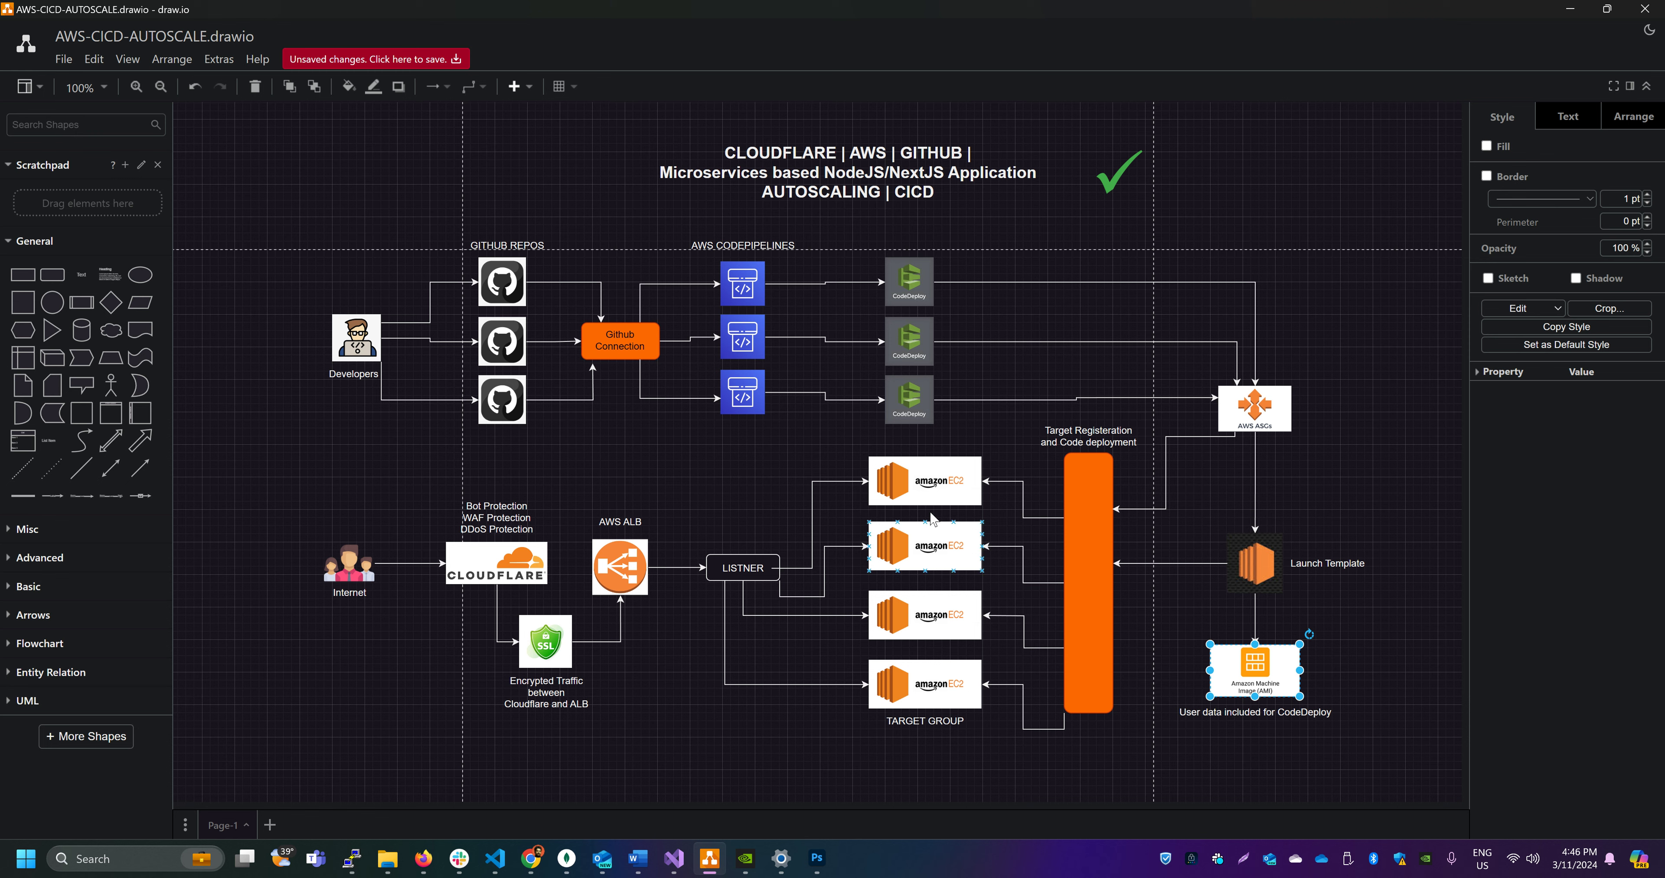
click(1367, 653)
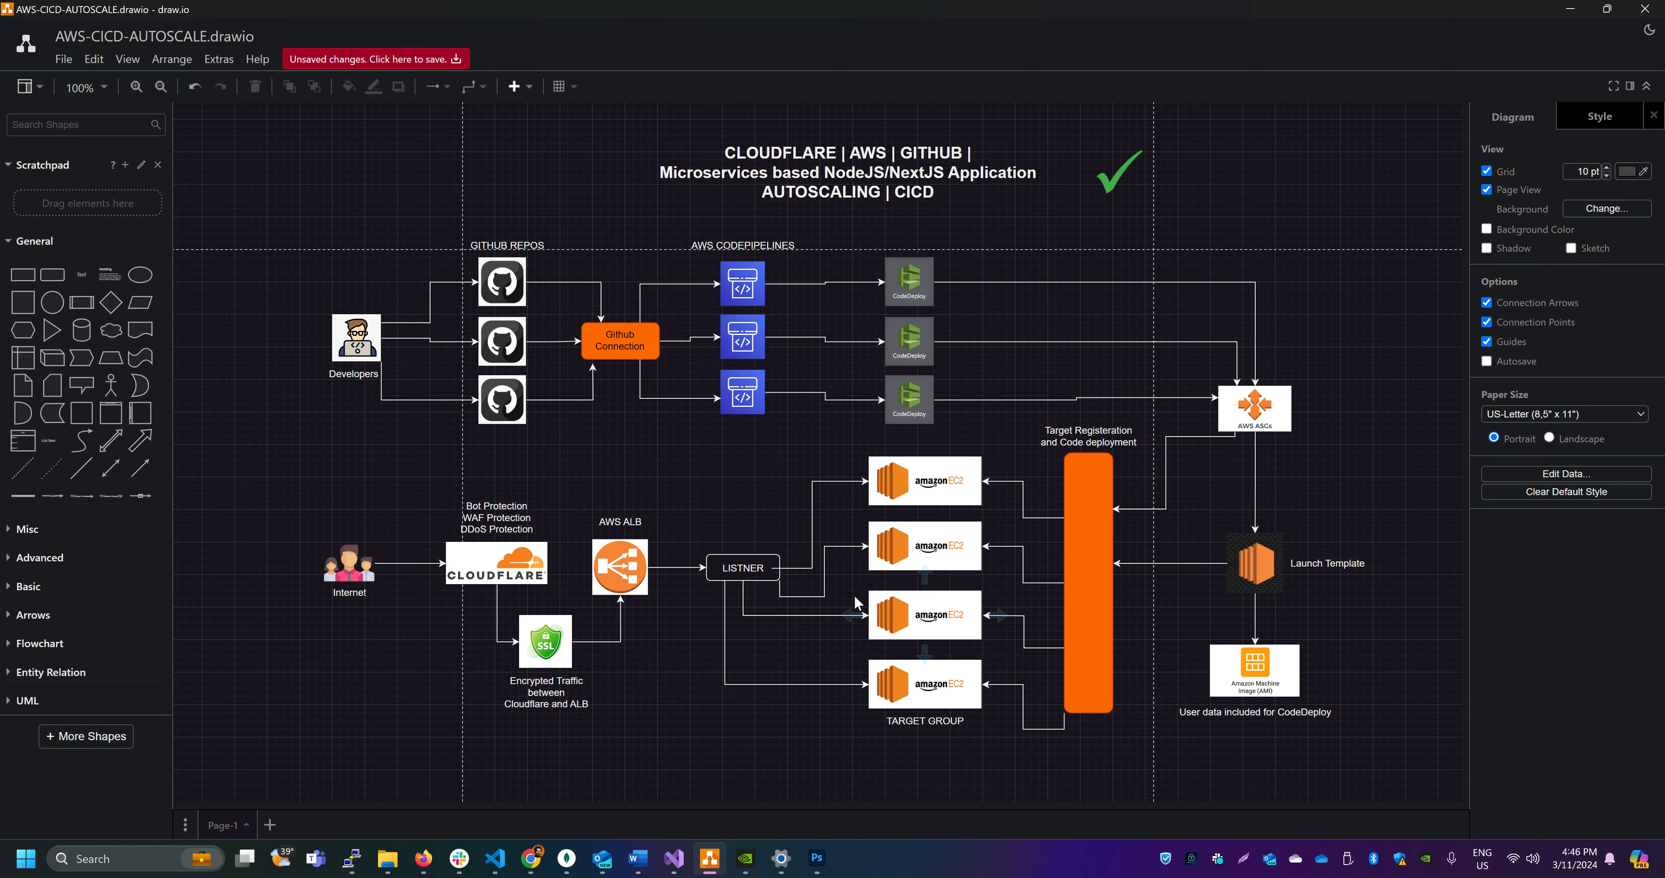
click(711, 863)
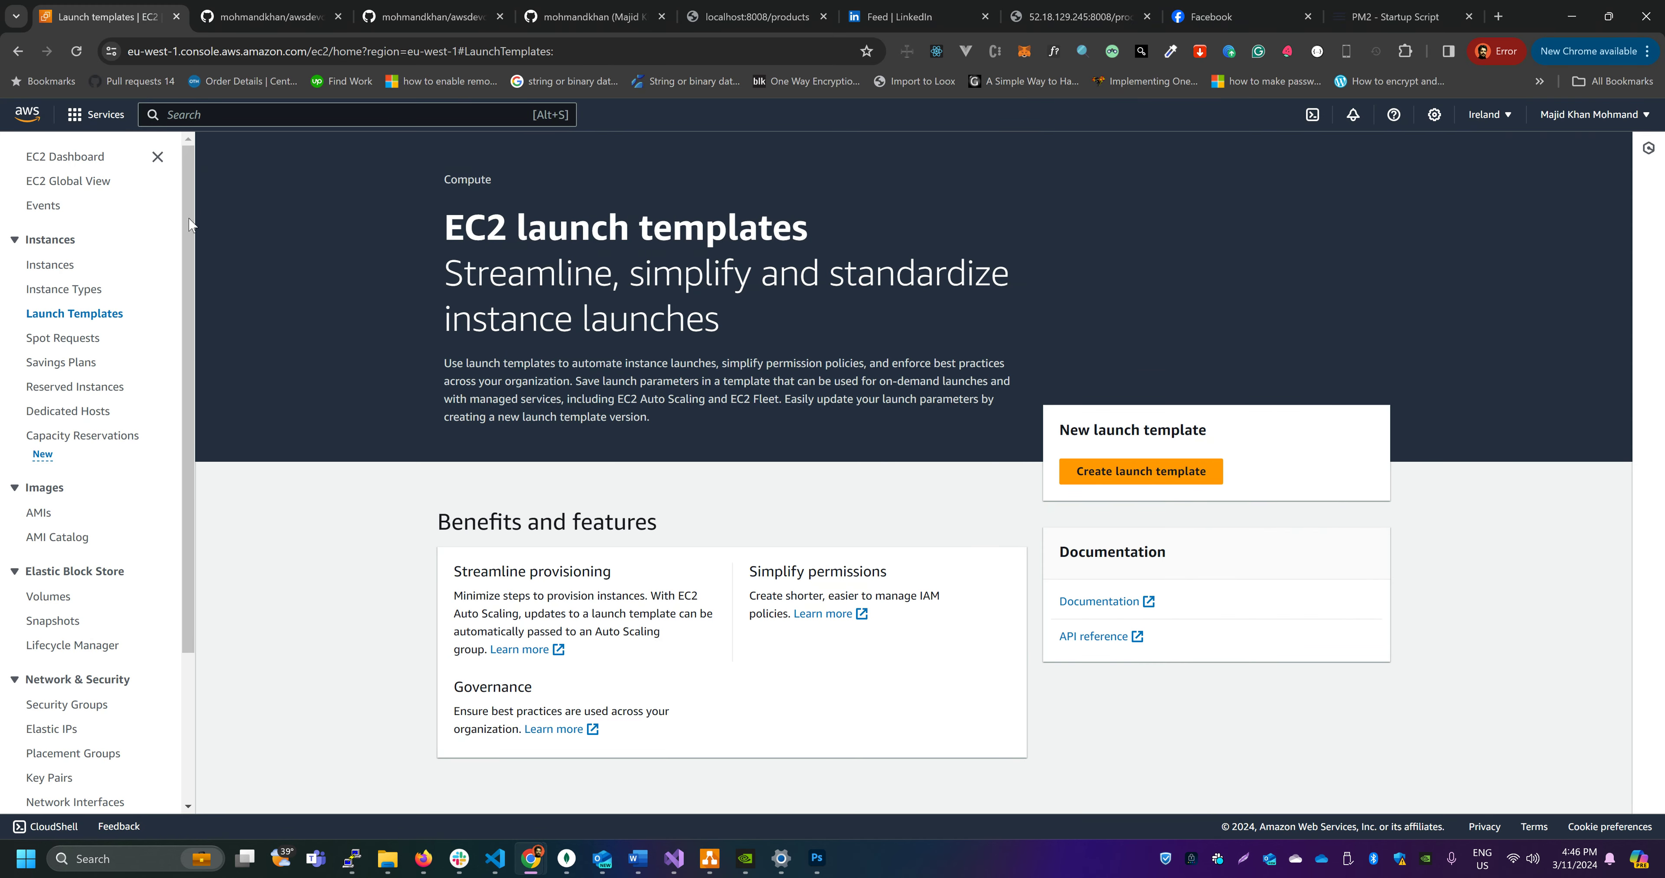
Step: Check the instances list and the status of awsdevopsprojectAMI in the list of owned AMIs
click(52, 265)
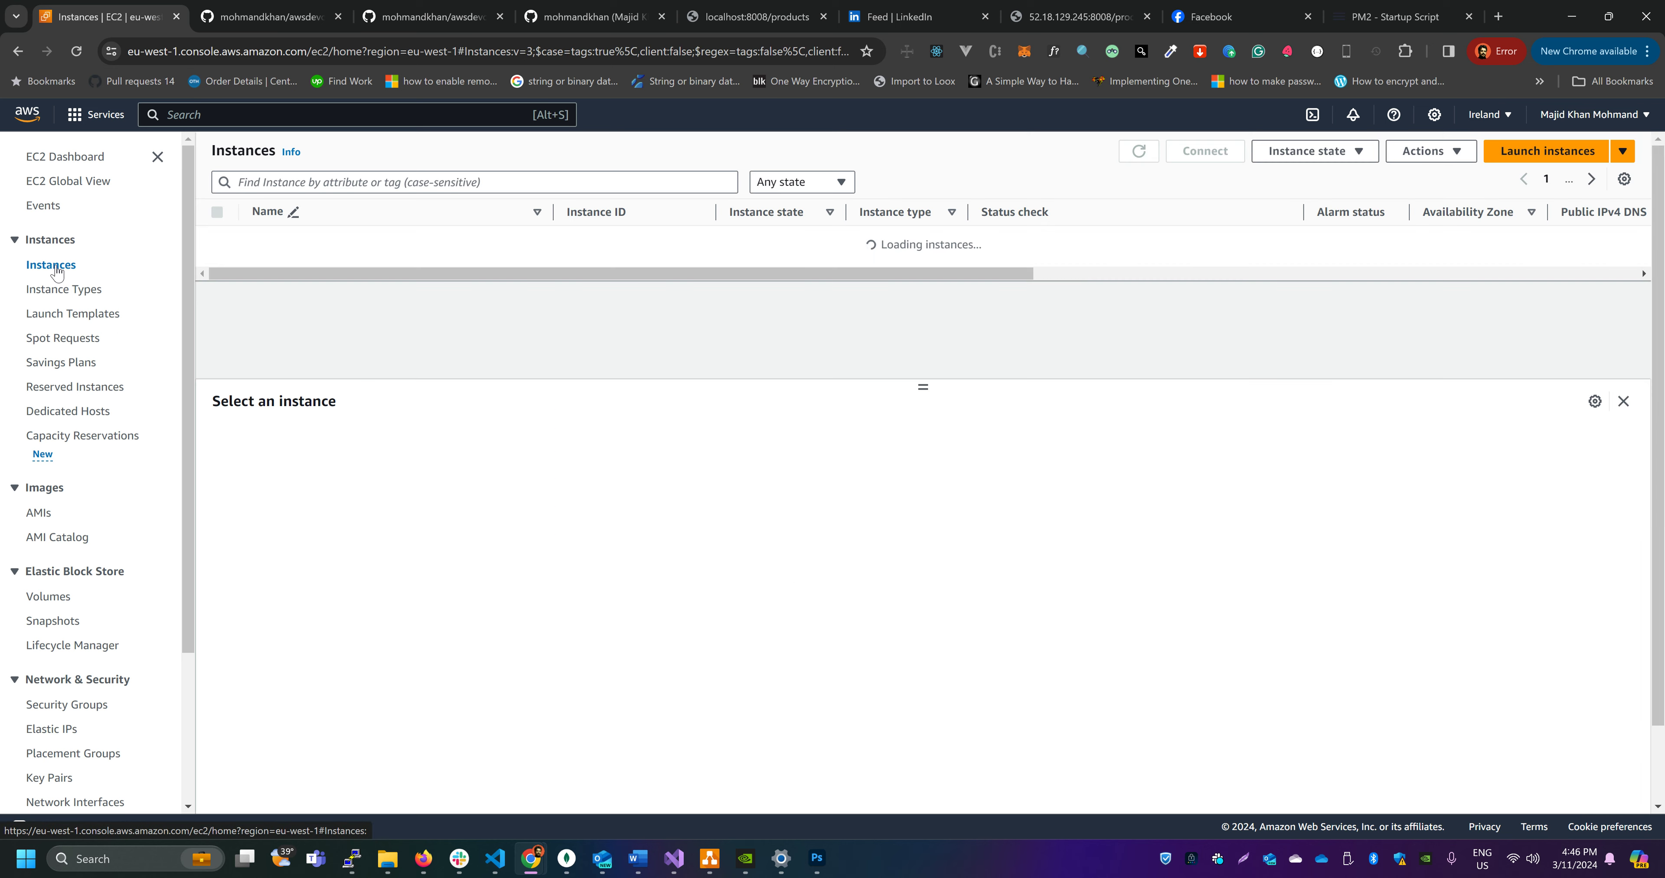
click(49, 516)
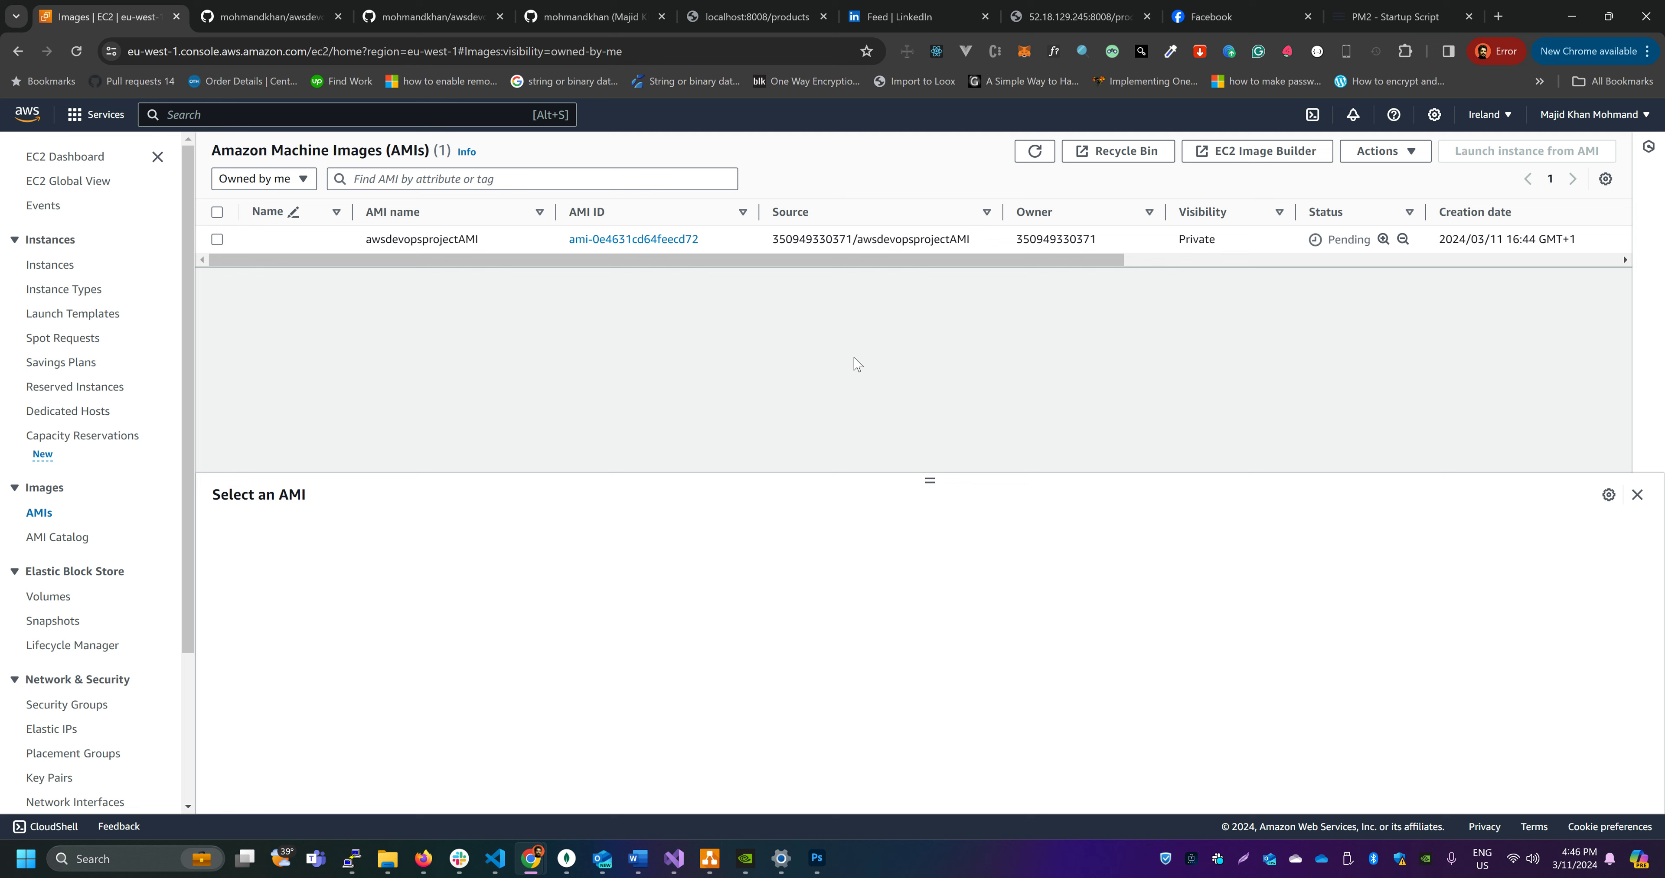
drag(734, 261, 685, 279)
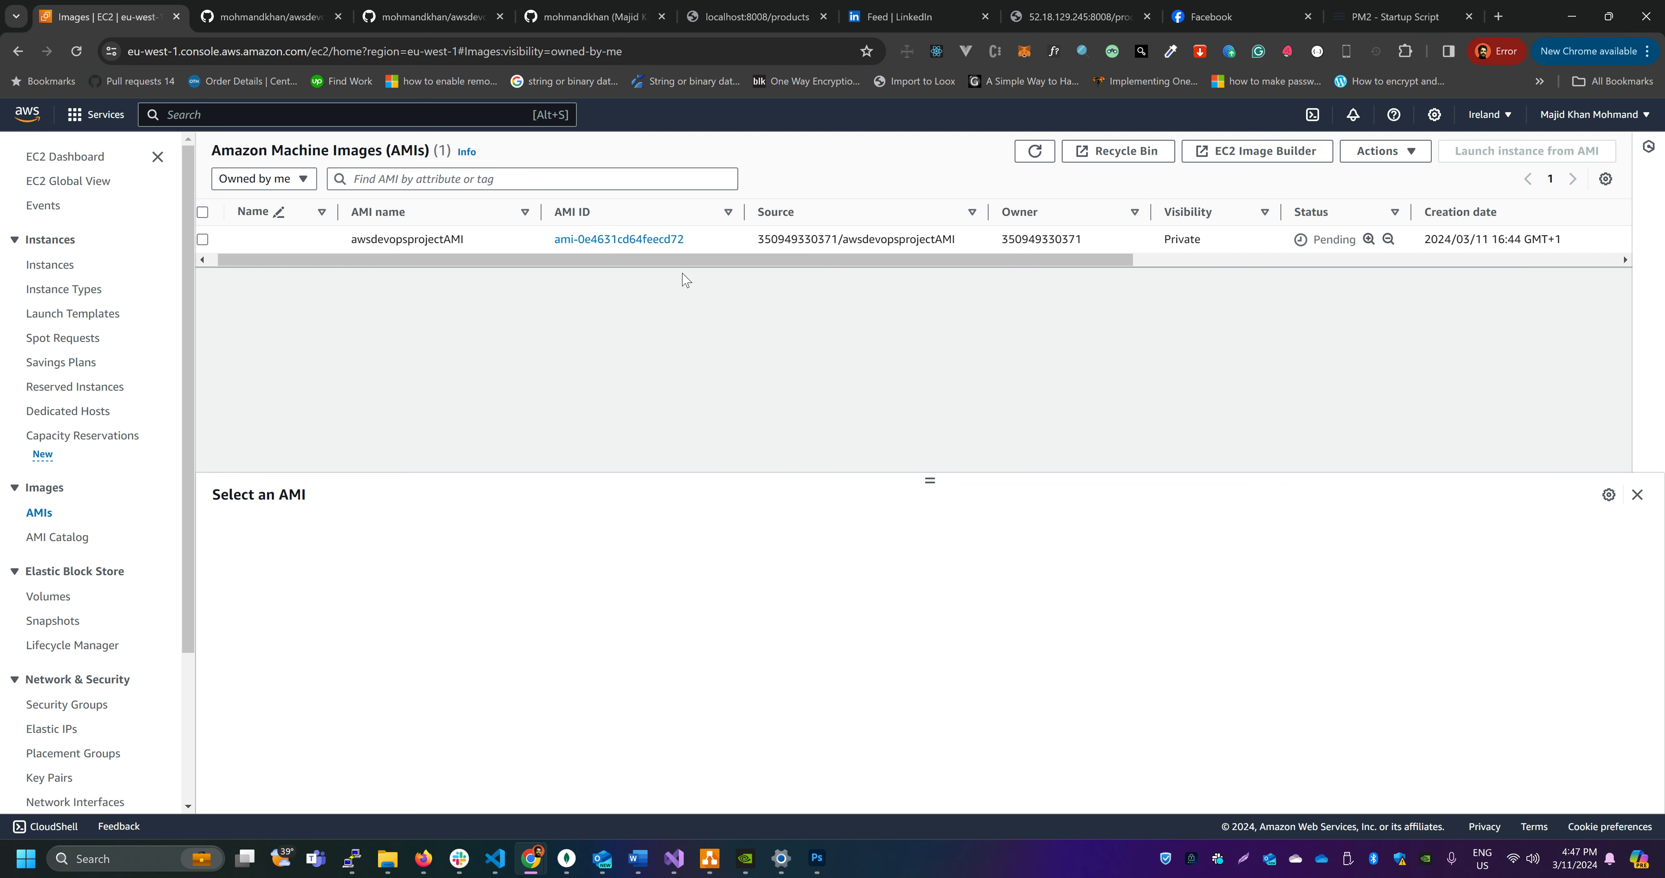
Step: Start a new launch template with awsdevopsprojectLT as both its name and its version description
click(89, 316)
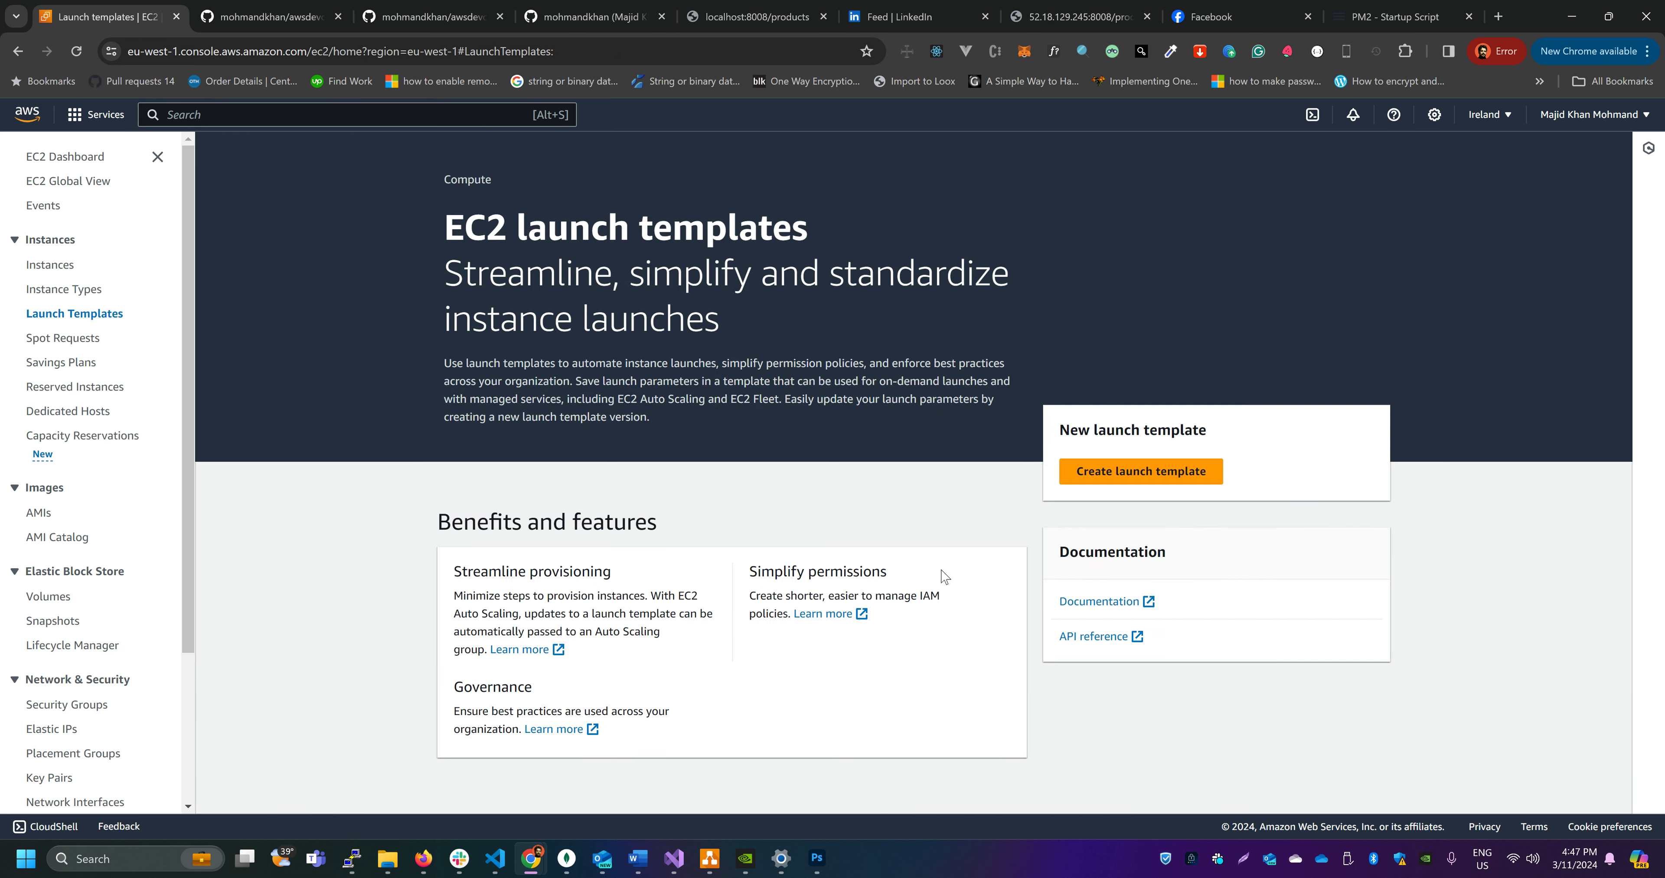
click(1109, 476)
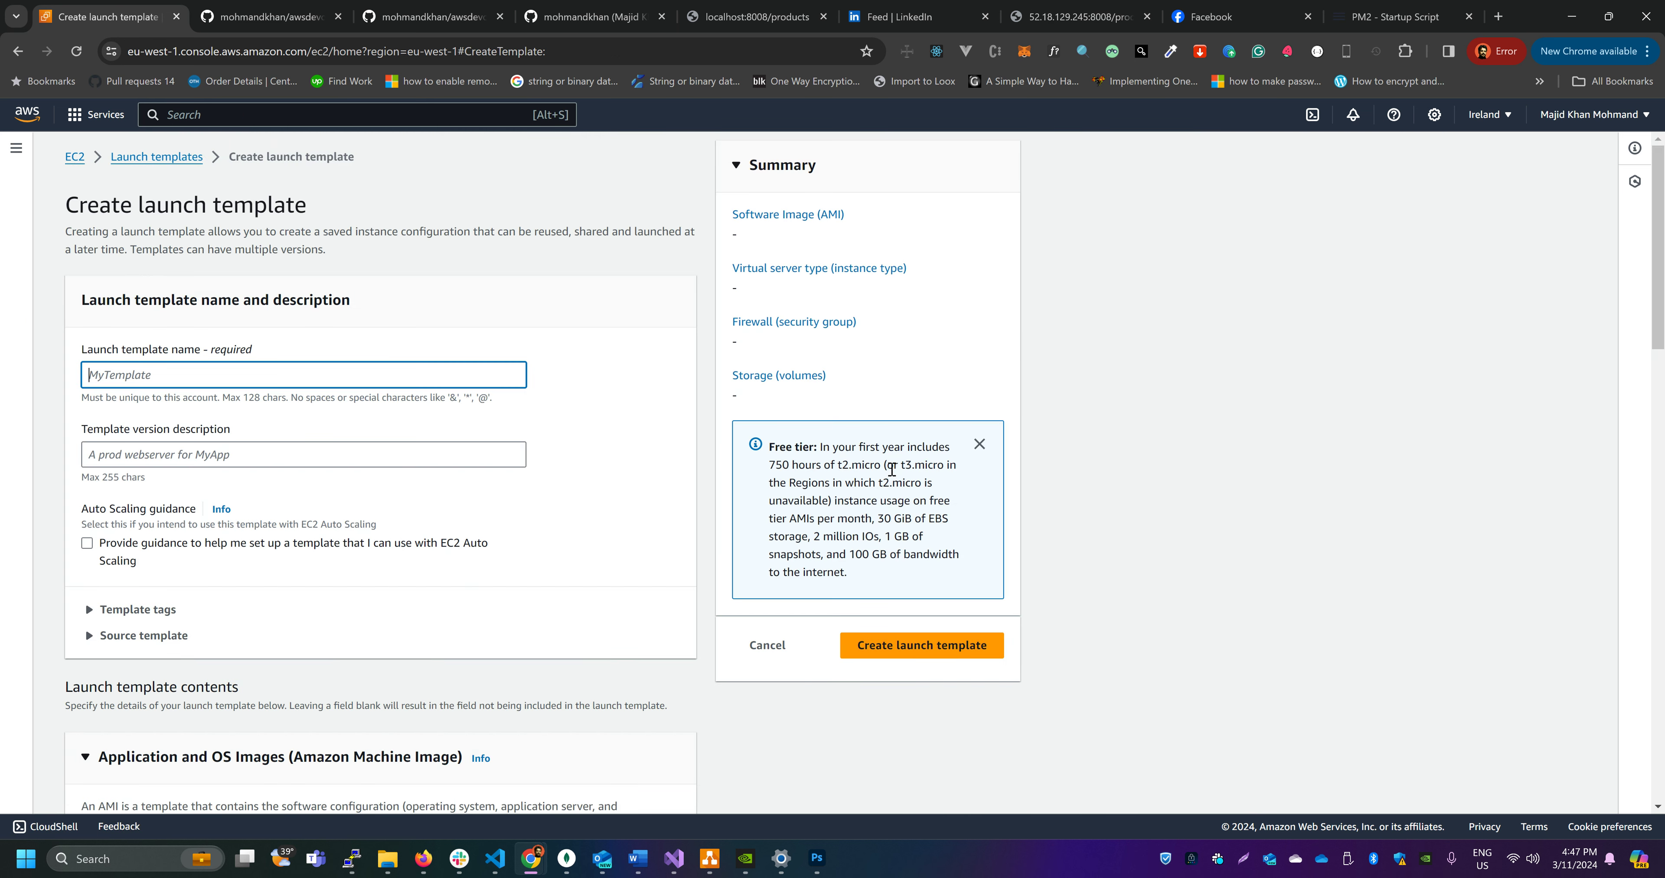
scroll(595, 458, down, 1)
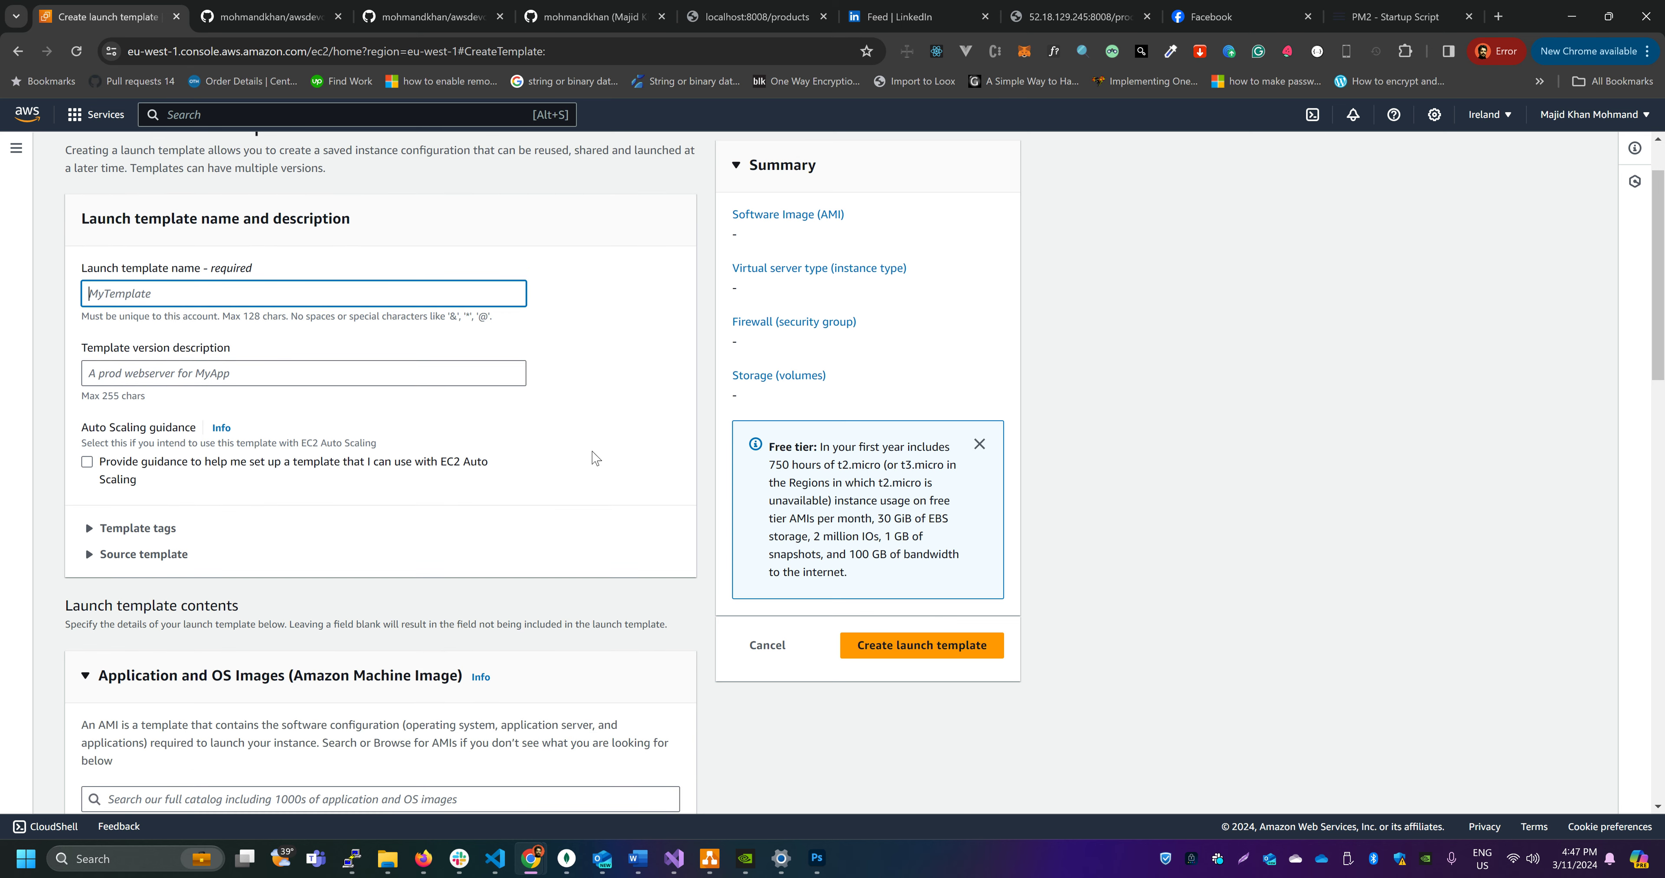
scroll(596, 458, up, 1)
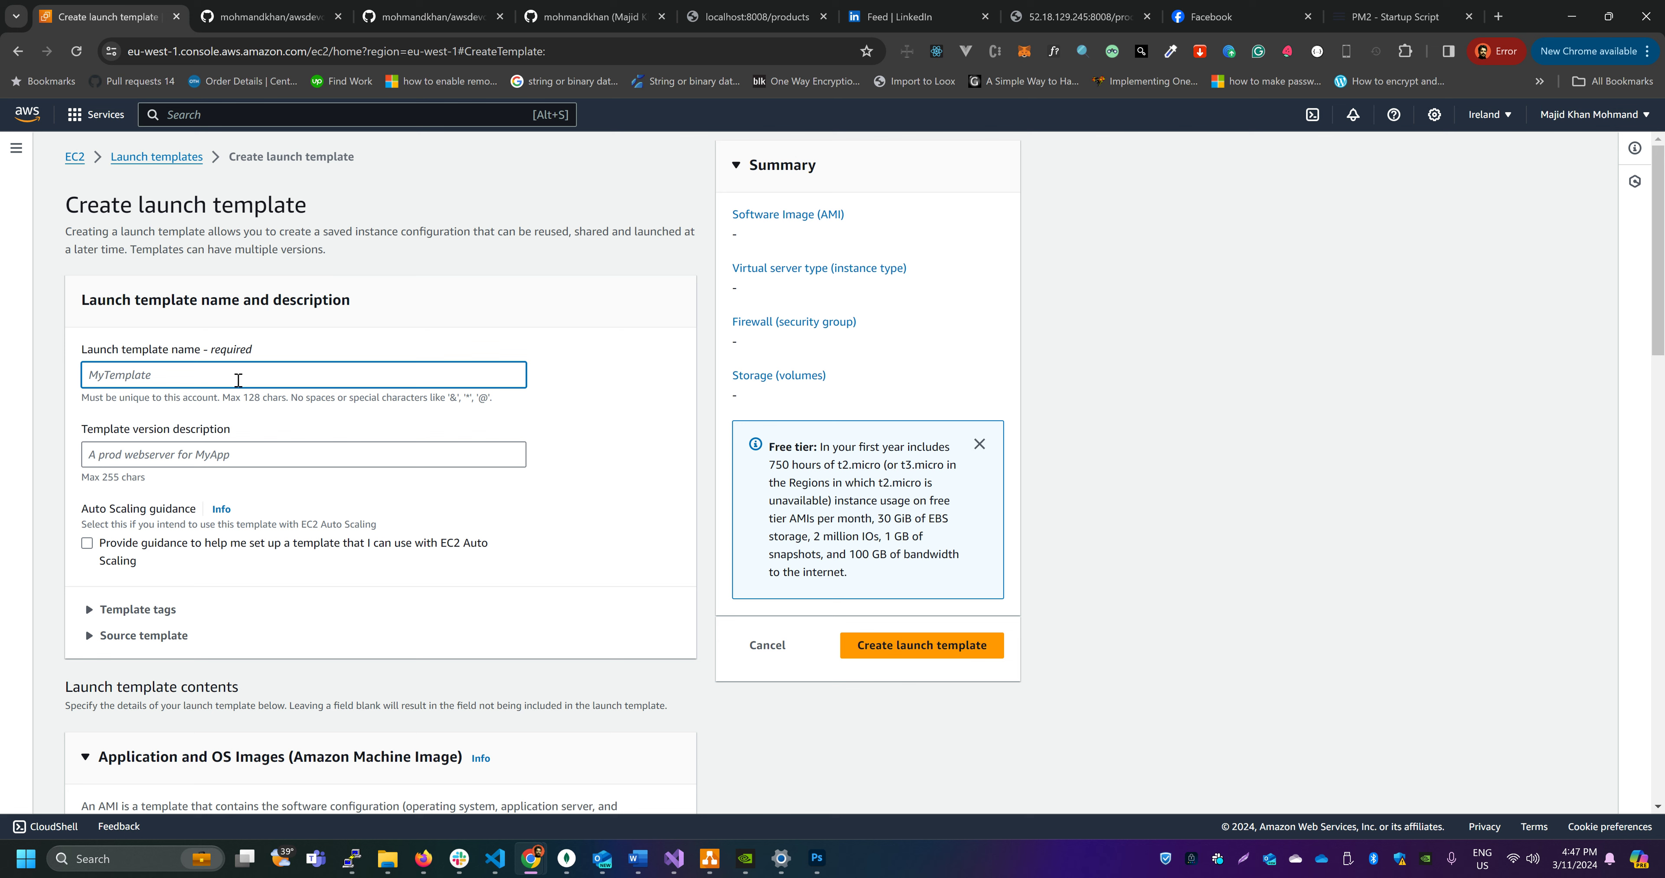
text(AW)
key(BackSpace)
key(BackSpace)
text(a)
key(ctrl+a)
key(ctrl+c)
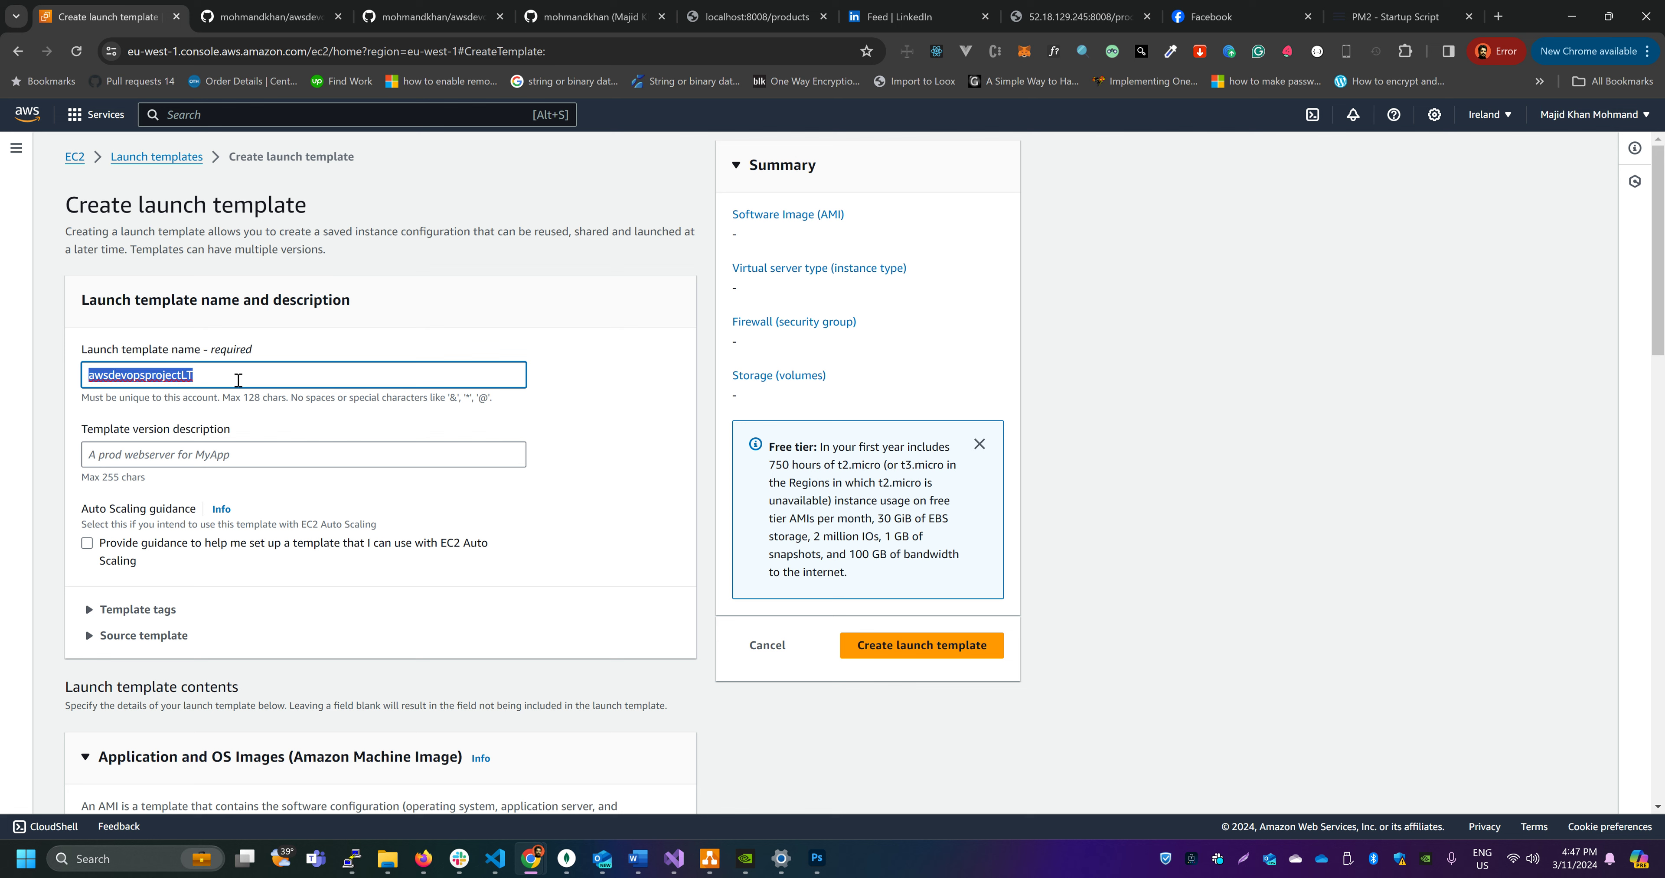
click(200, 453)
key(ctrl+v)
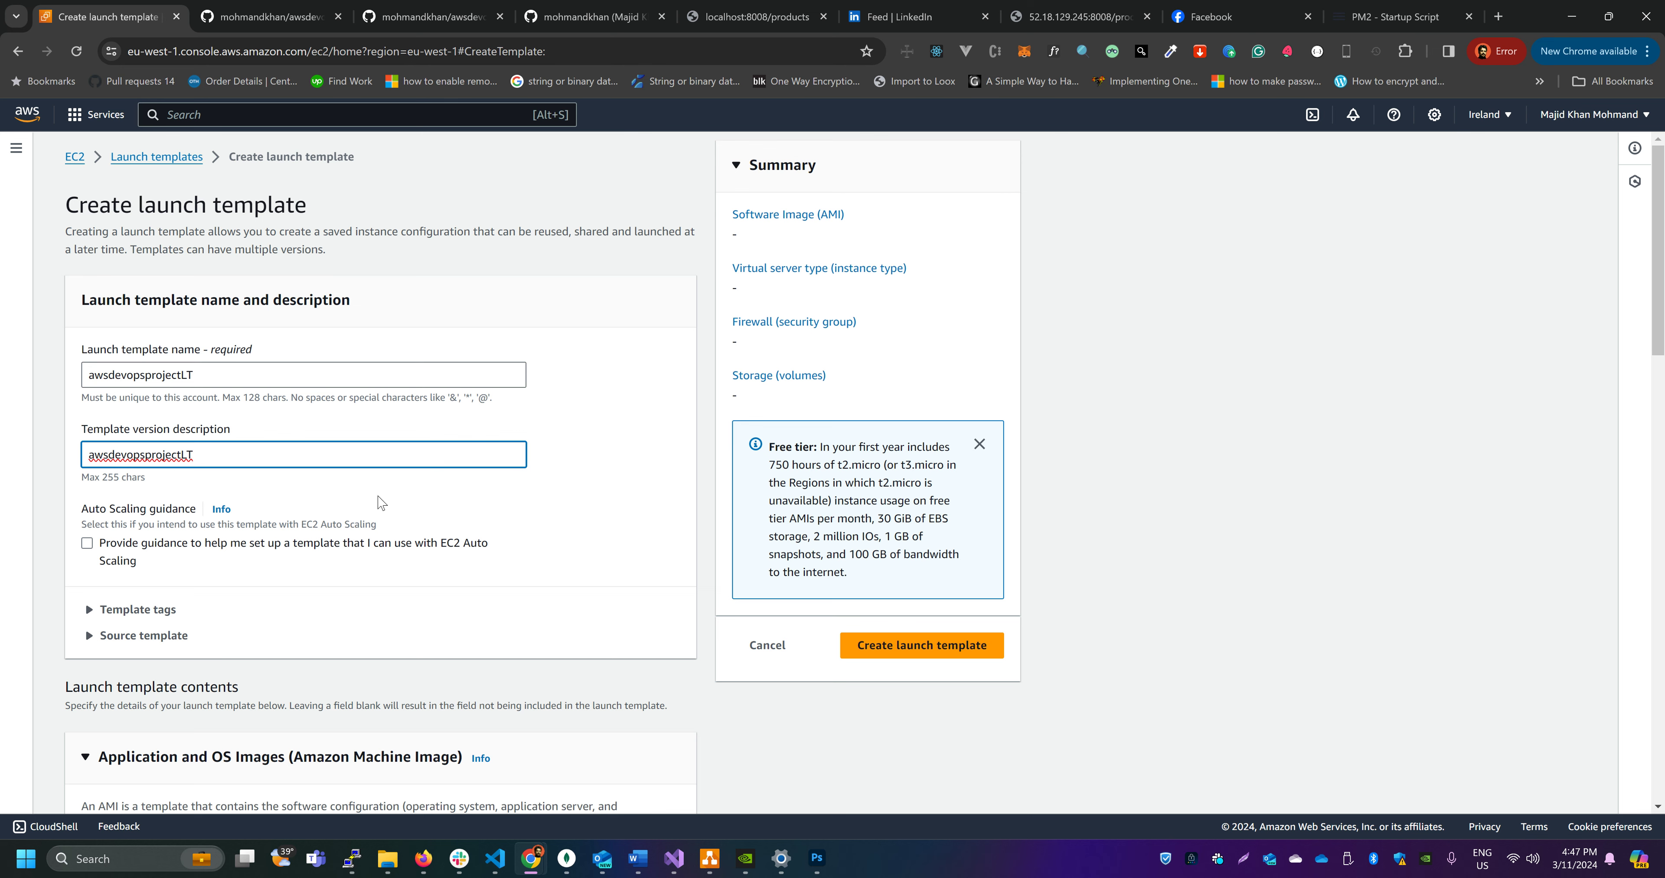
Step: Enable EC2 Auto Scaling guidance for the template and use the self-owned awsdevopsprojectAMI as its machine image
scroll(382, 503, down, 2)
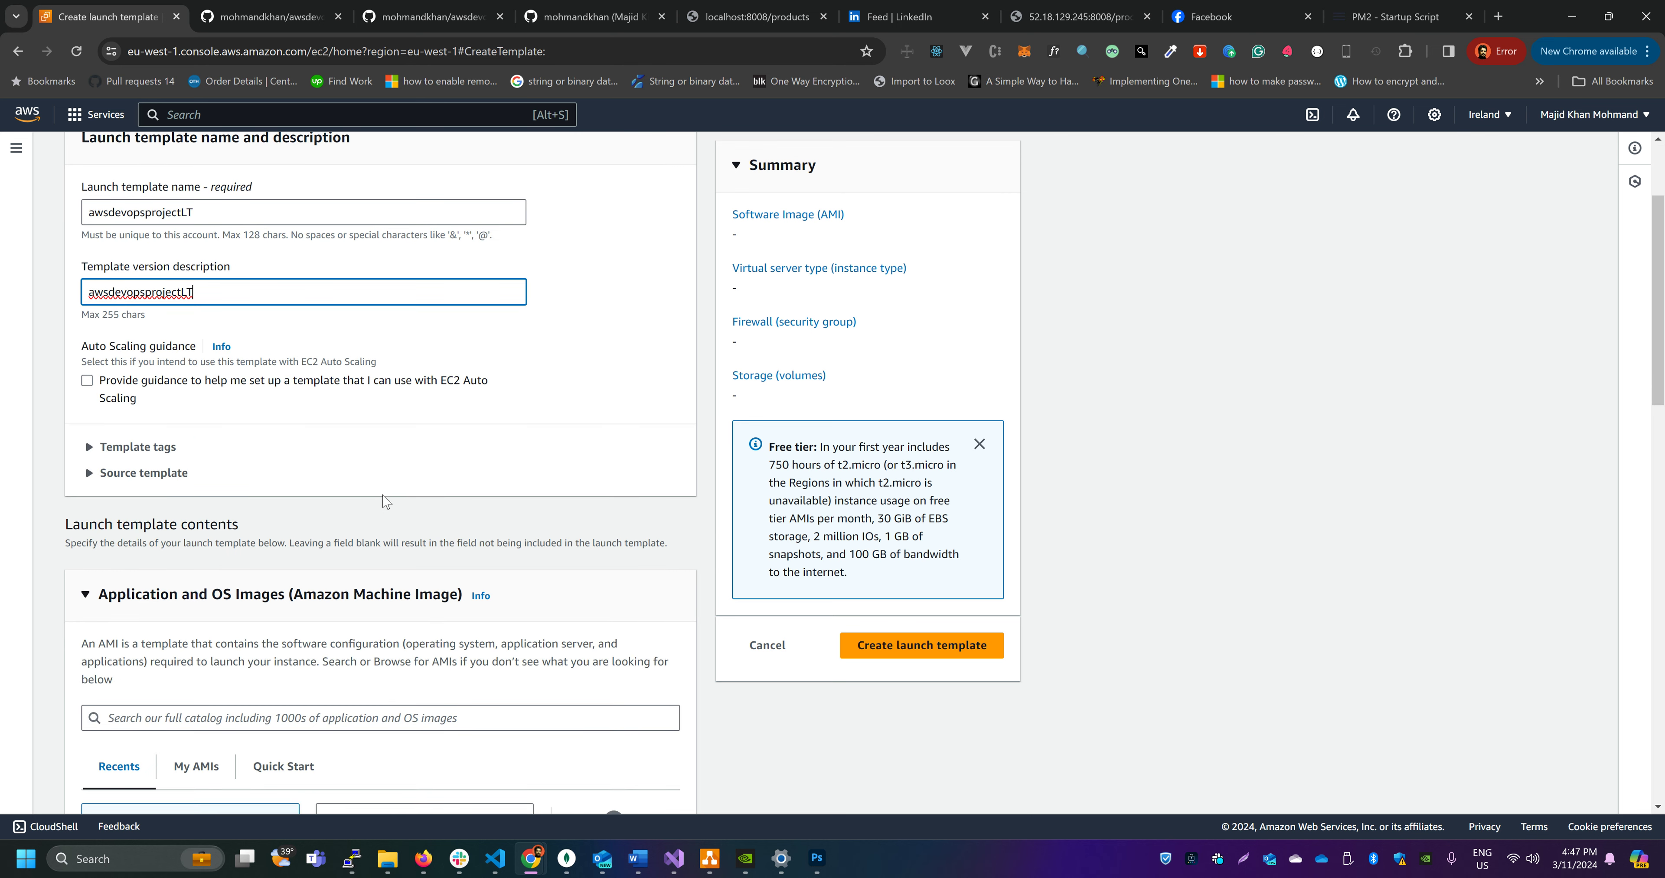
click(87, 382)
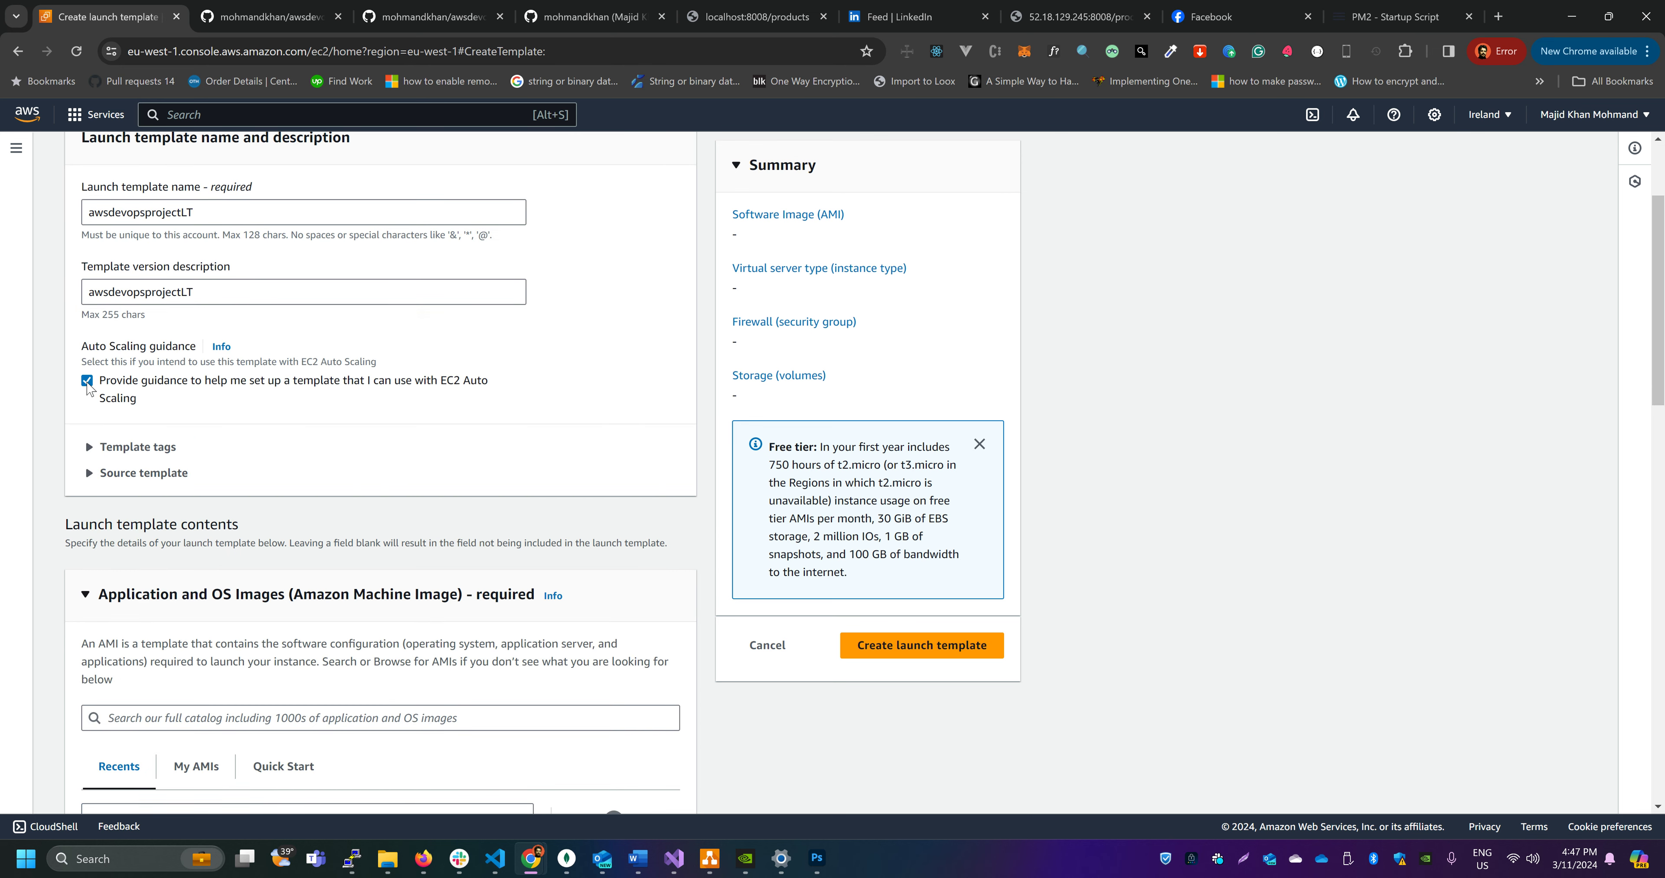
scroll(388, 568, down, 2)
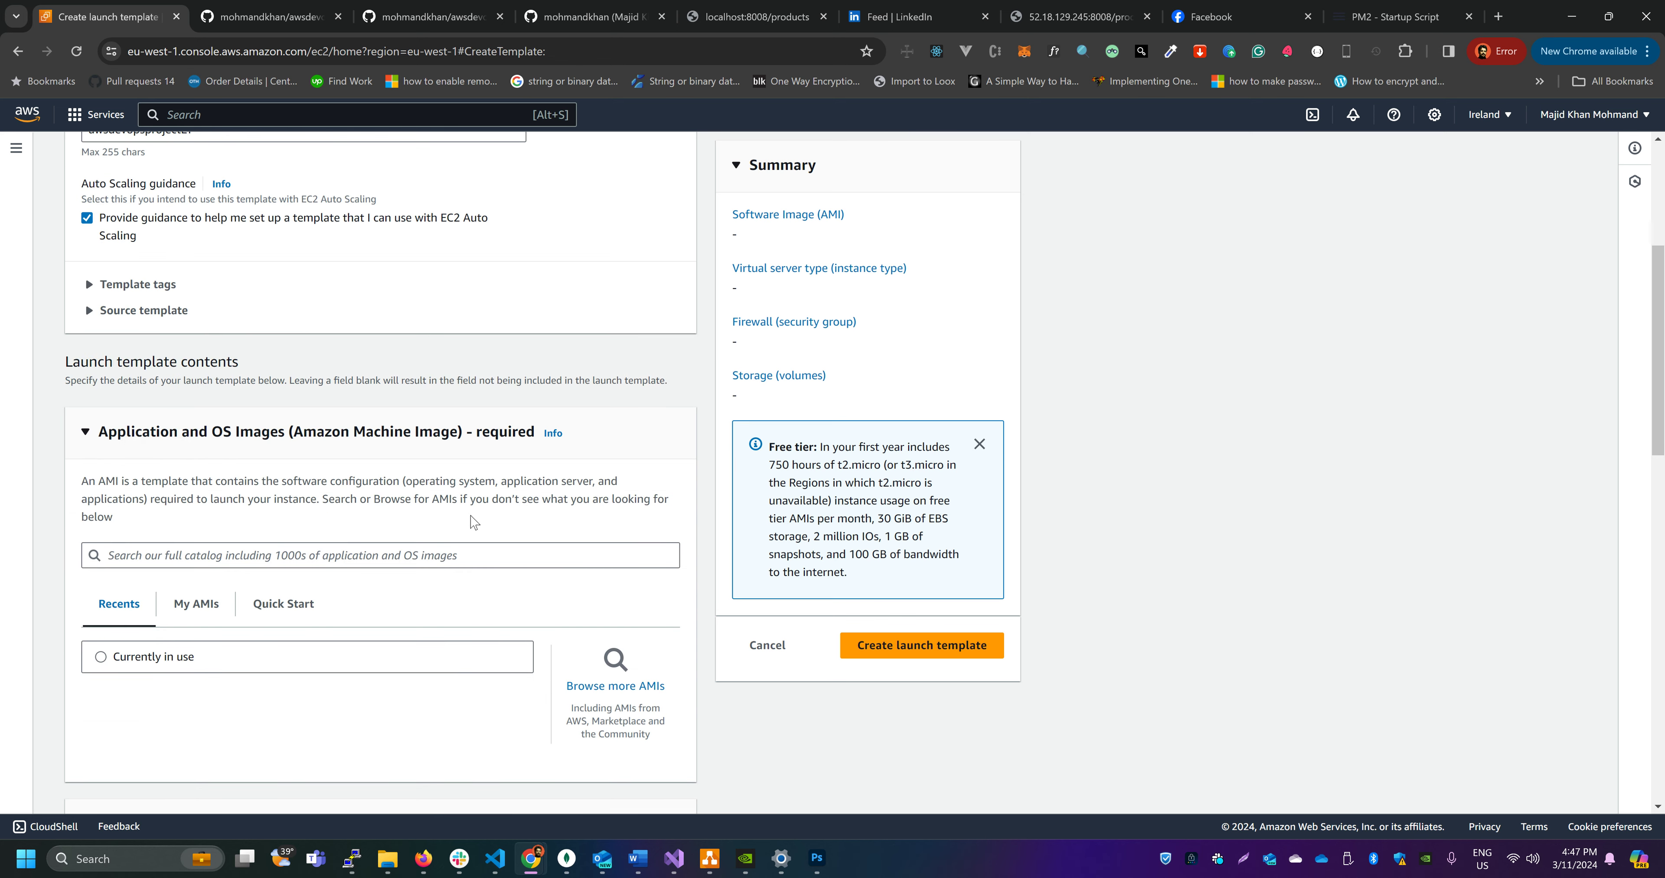
scroll(471, 466, down, 1)
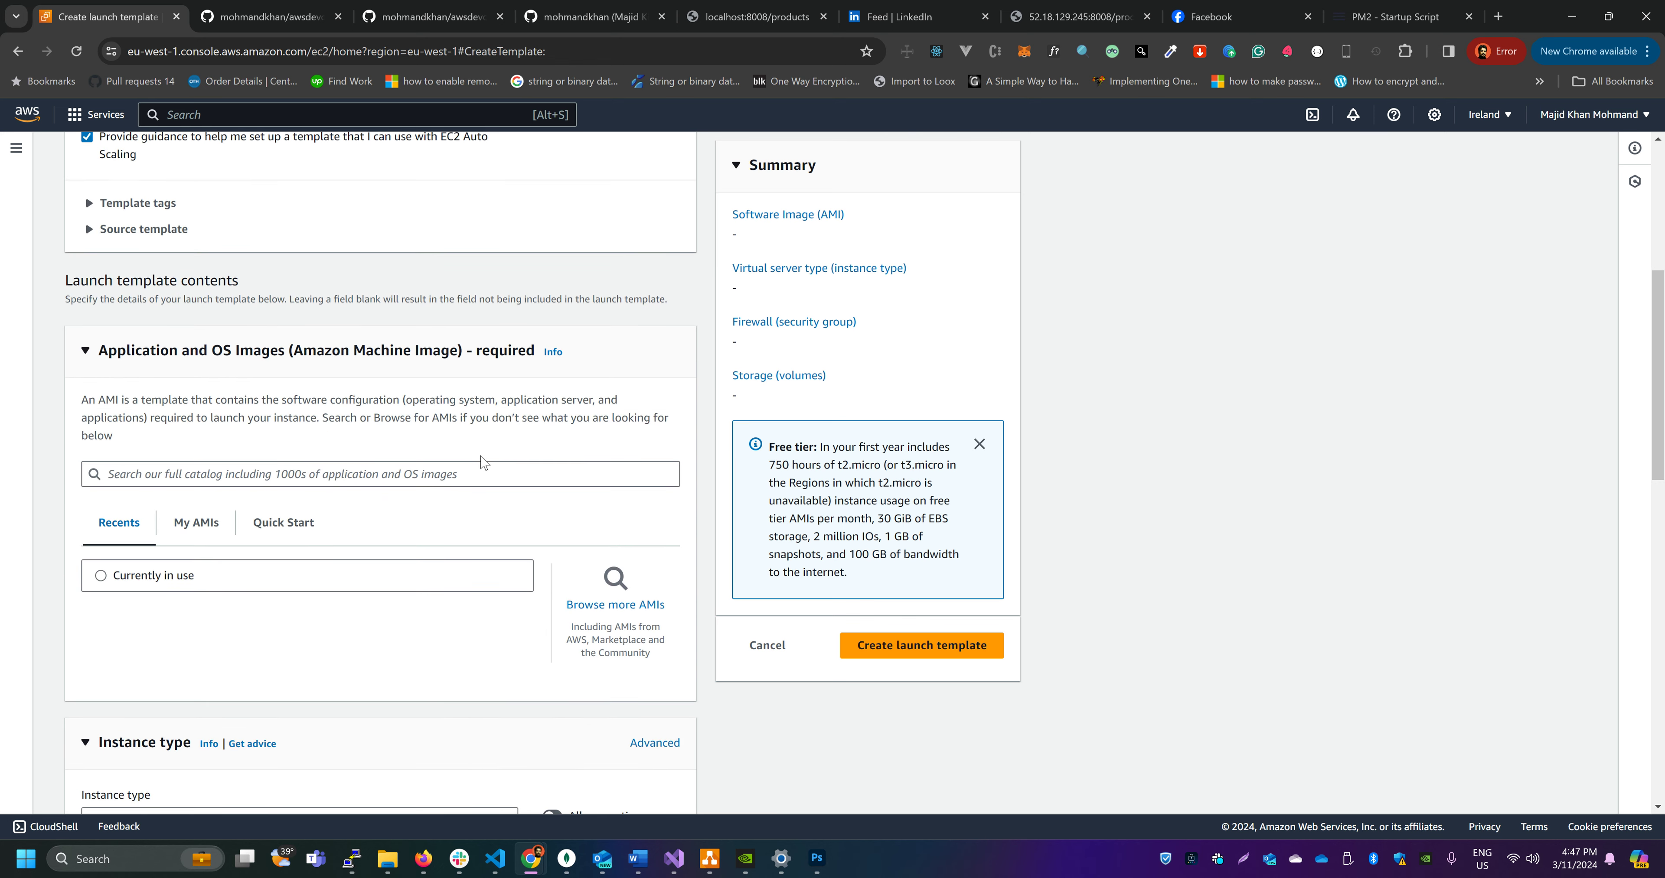
scroll(367, 424, down, 3)
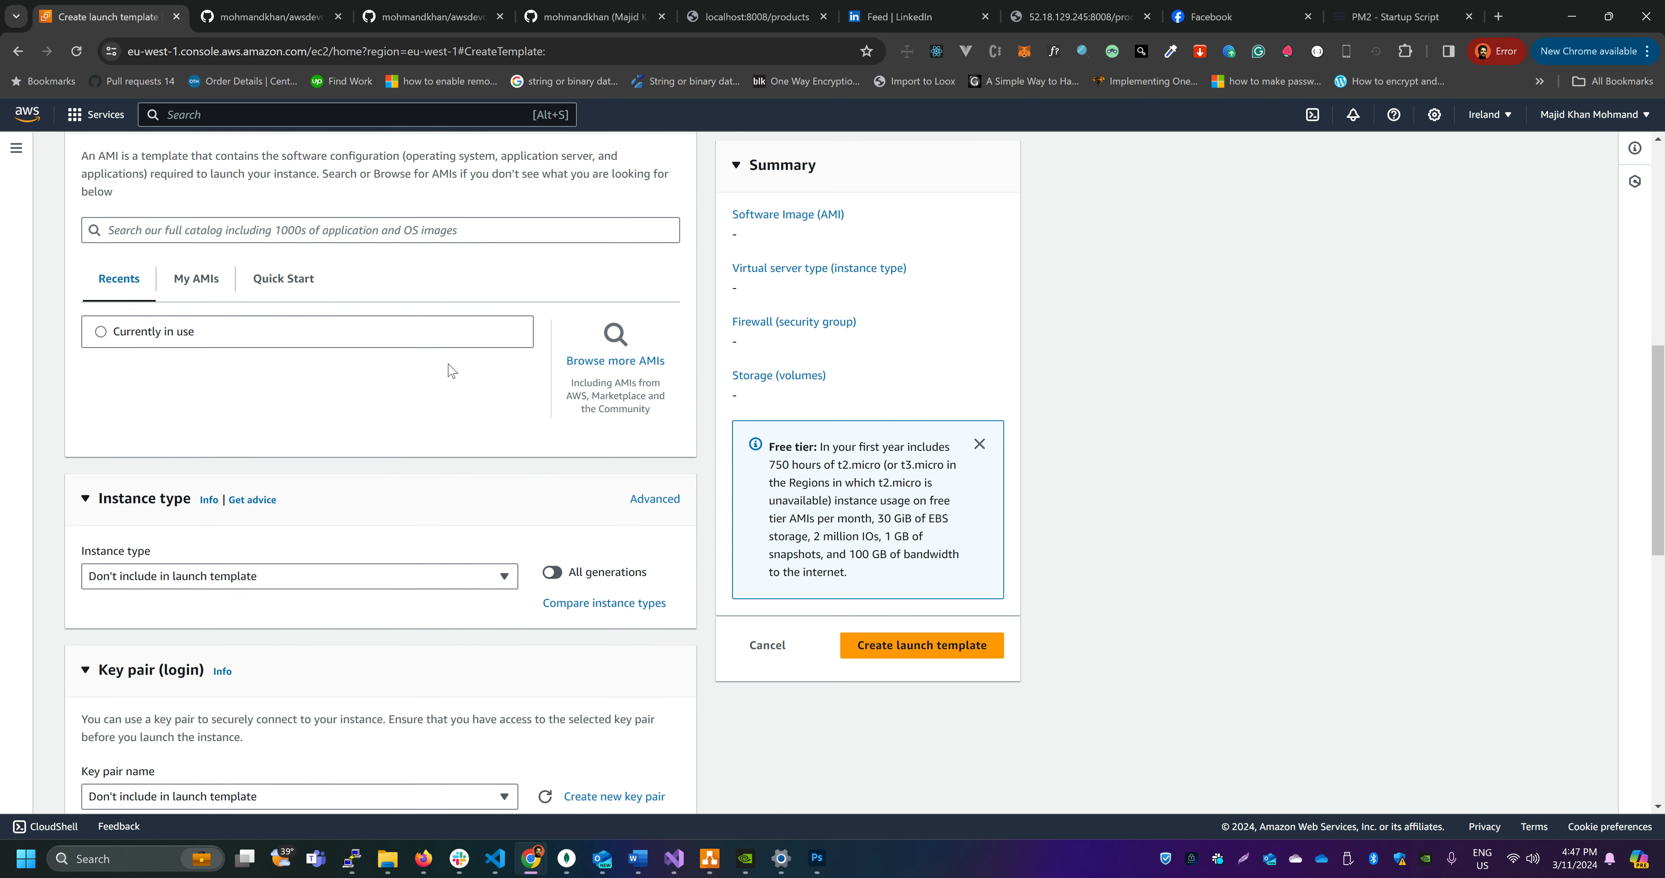
scroll(453, 372, up, 2)
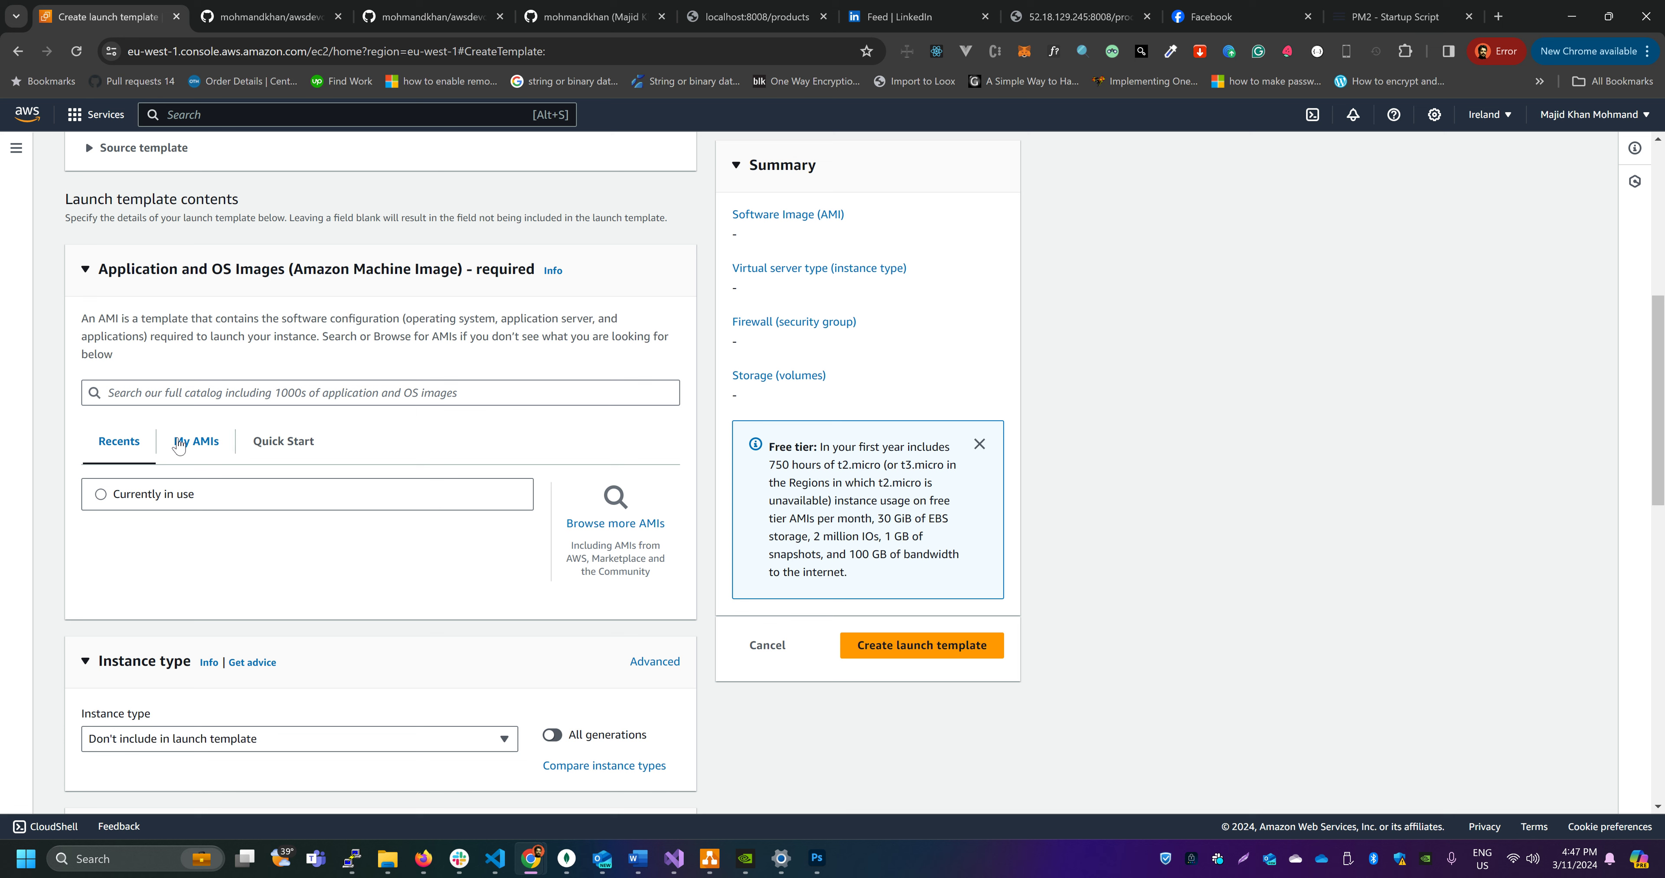
click(287, 445)
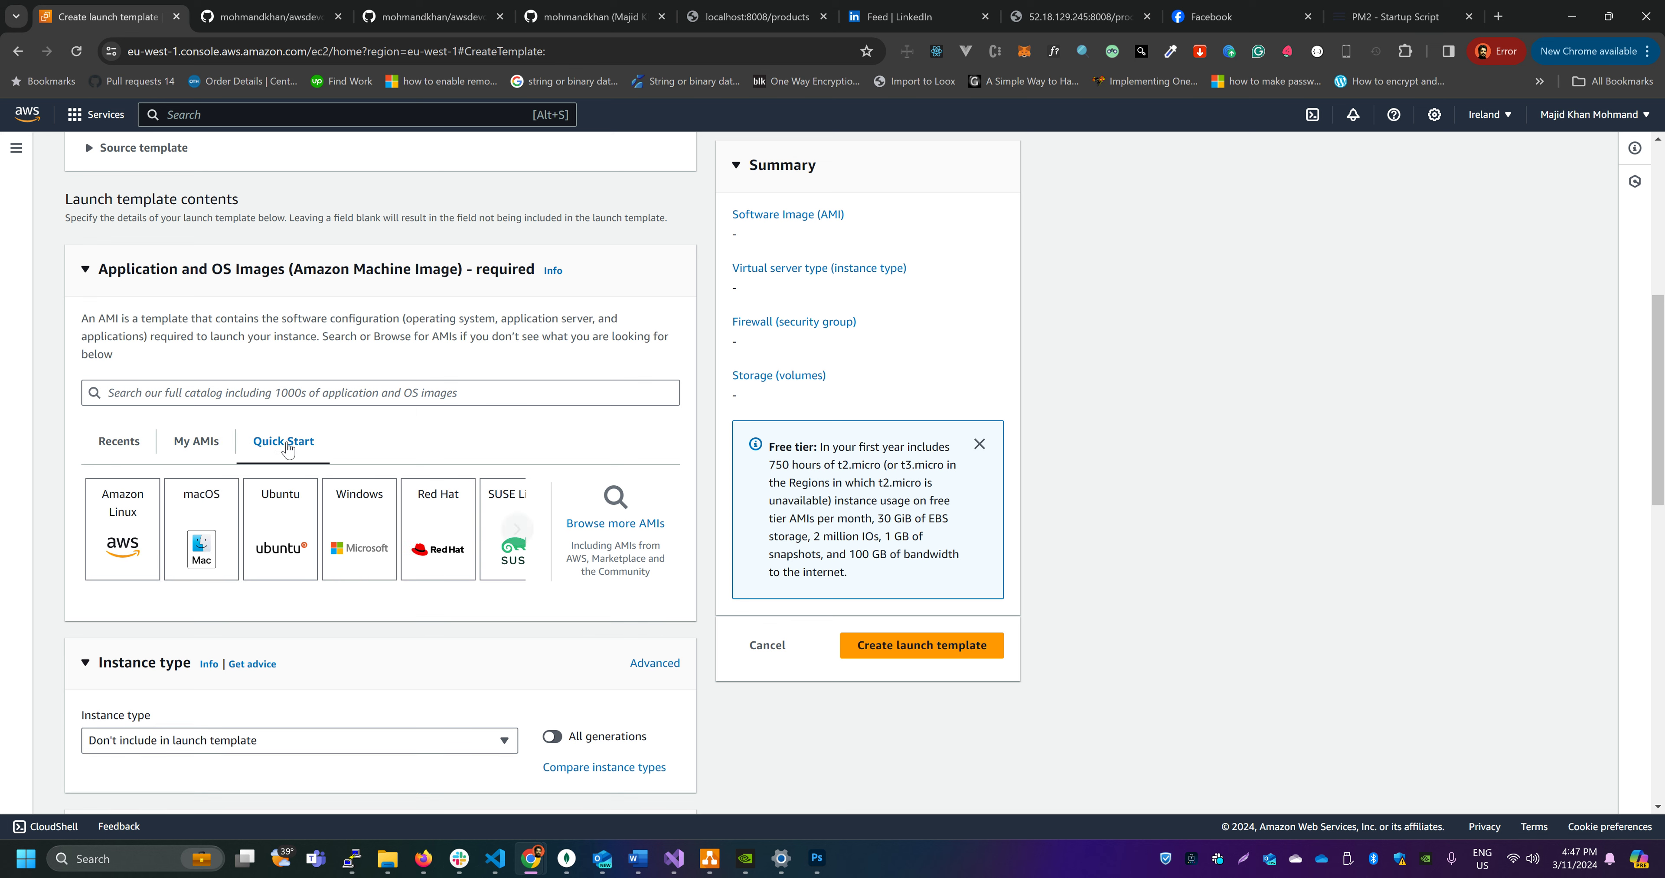
click(196, 441)
scroll(246, 653, down, 2)
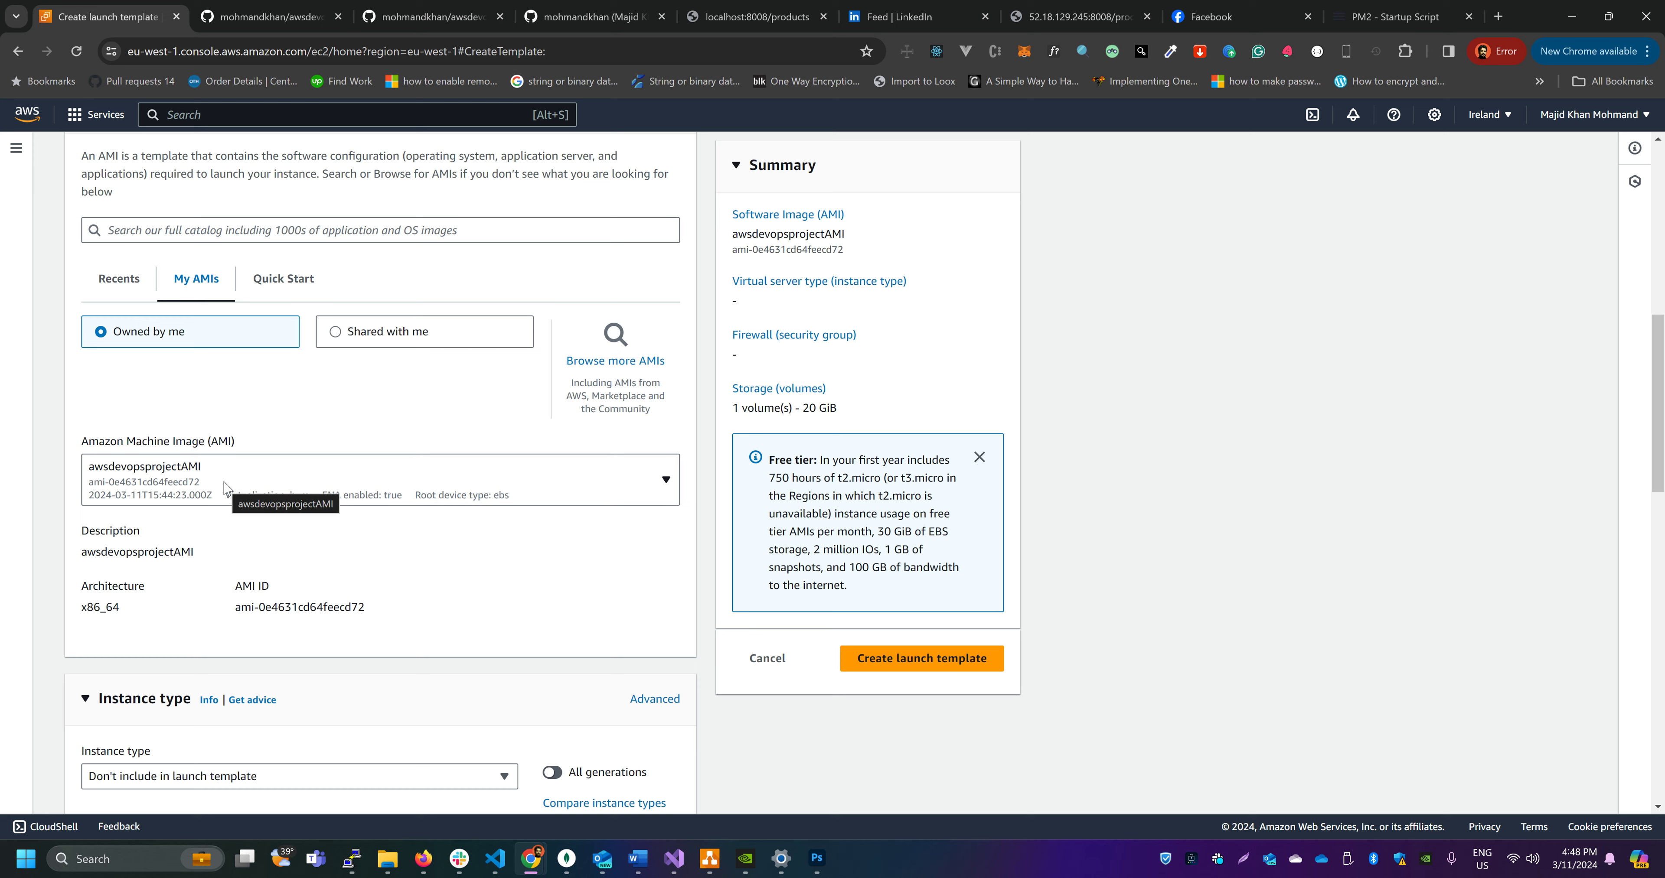
Step: Set the launch template's instance type to t2.small
scroll(242, 488, down, 2)
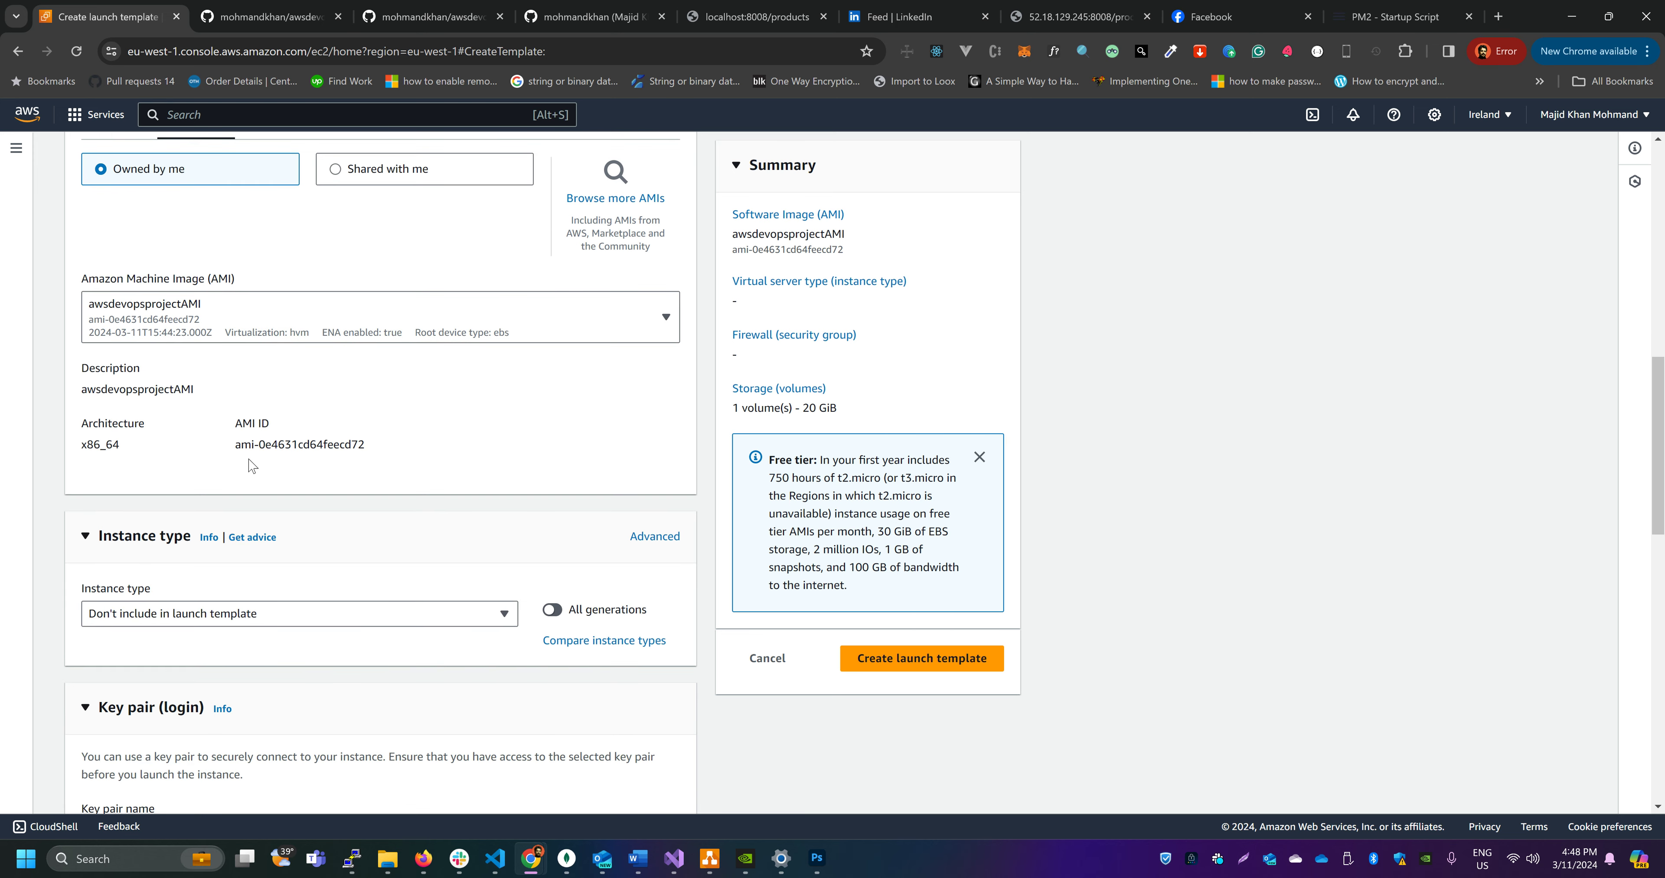
scroll(261, 452, down, 1)
scroll(323, 390, up, 1)
scroll(276, 438, down, 2)
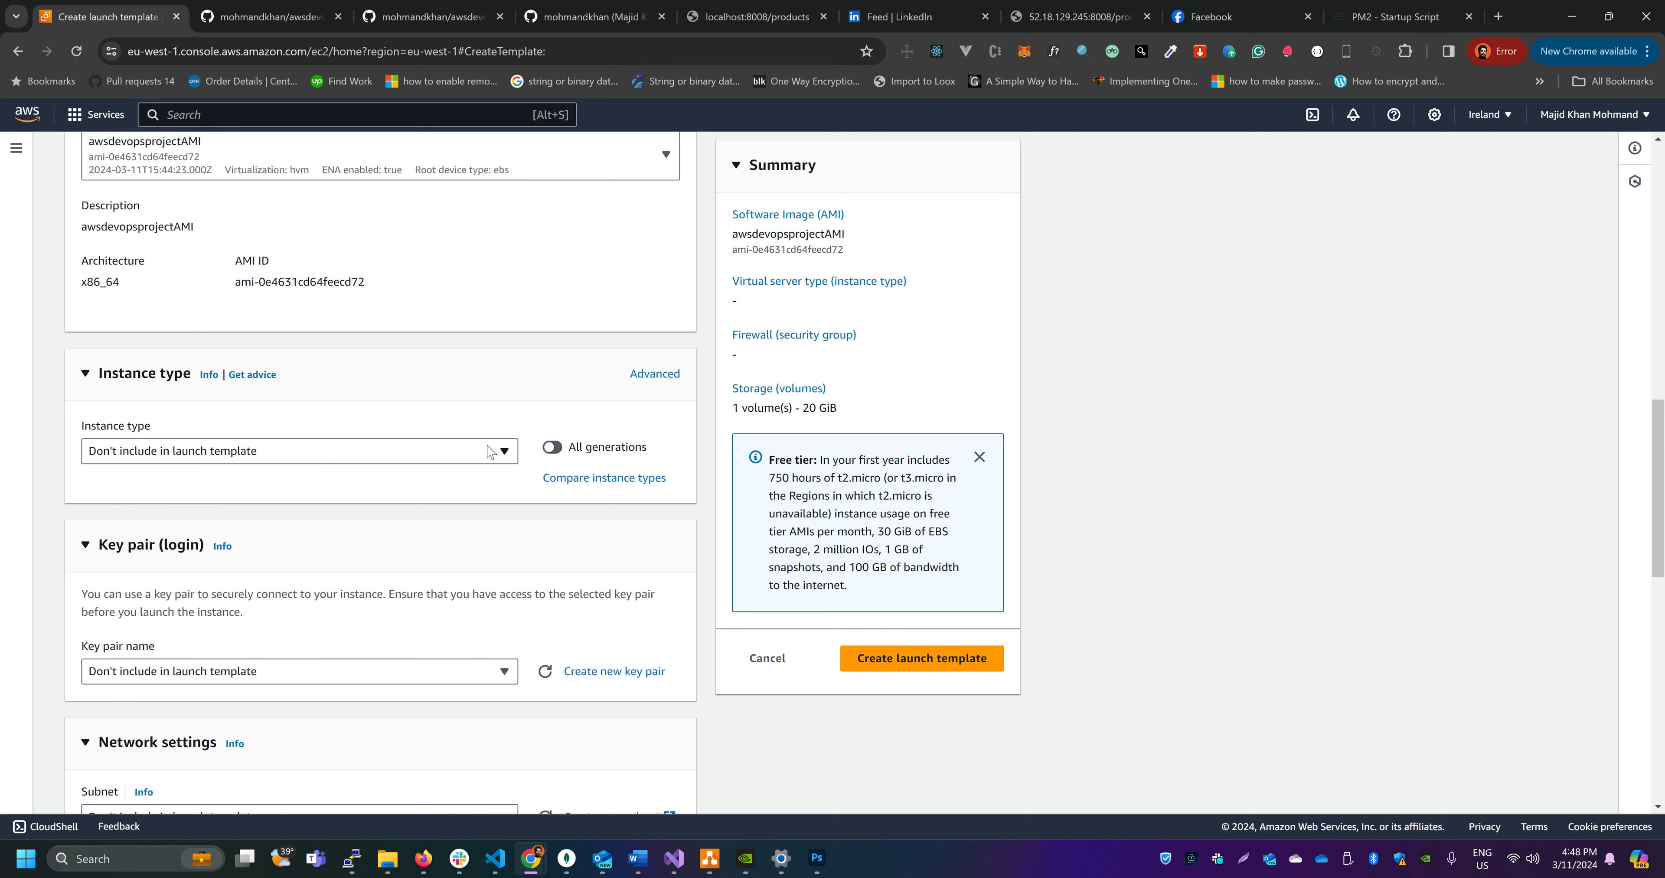
click(505, 451)
click(436, 459)
click(438, 458)
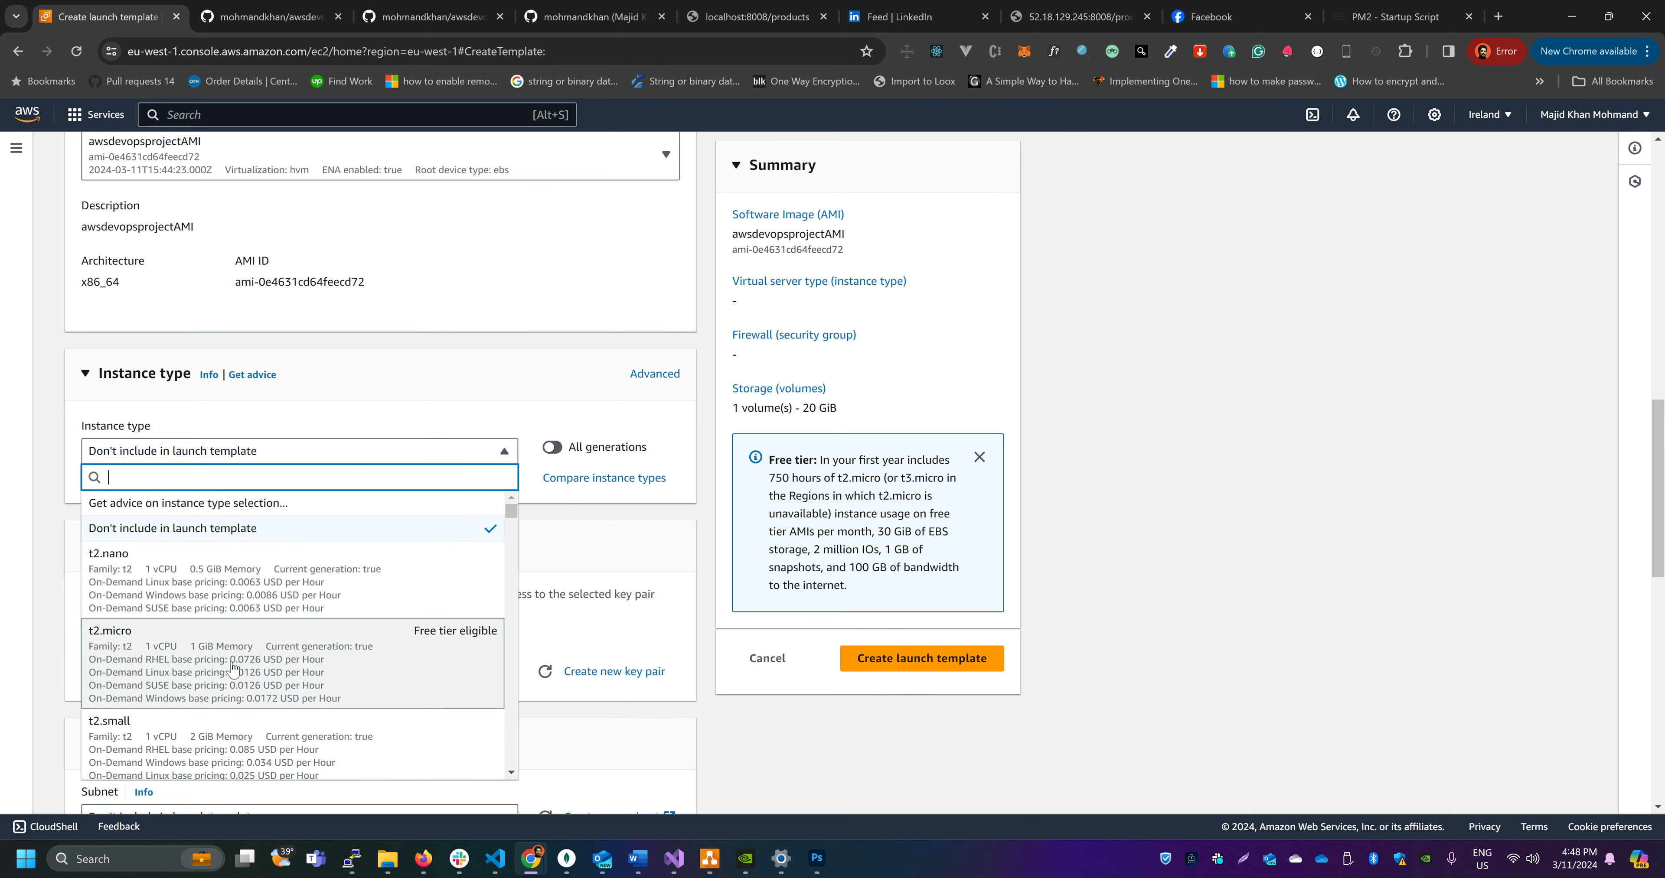
scroll(254, 679, down, 1)
click(219, 676)
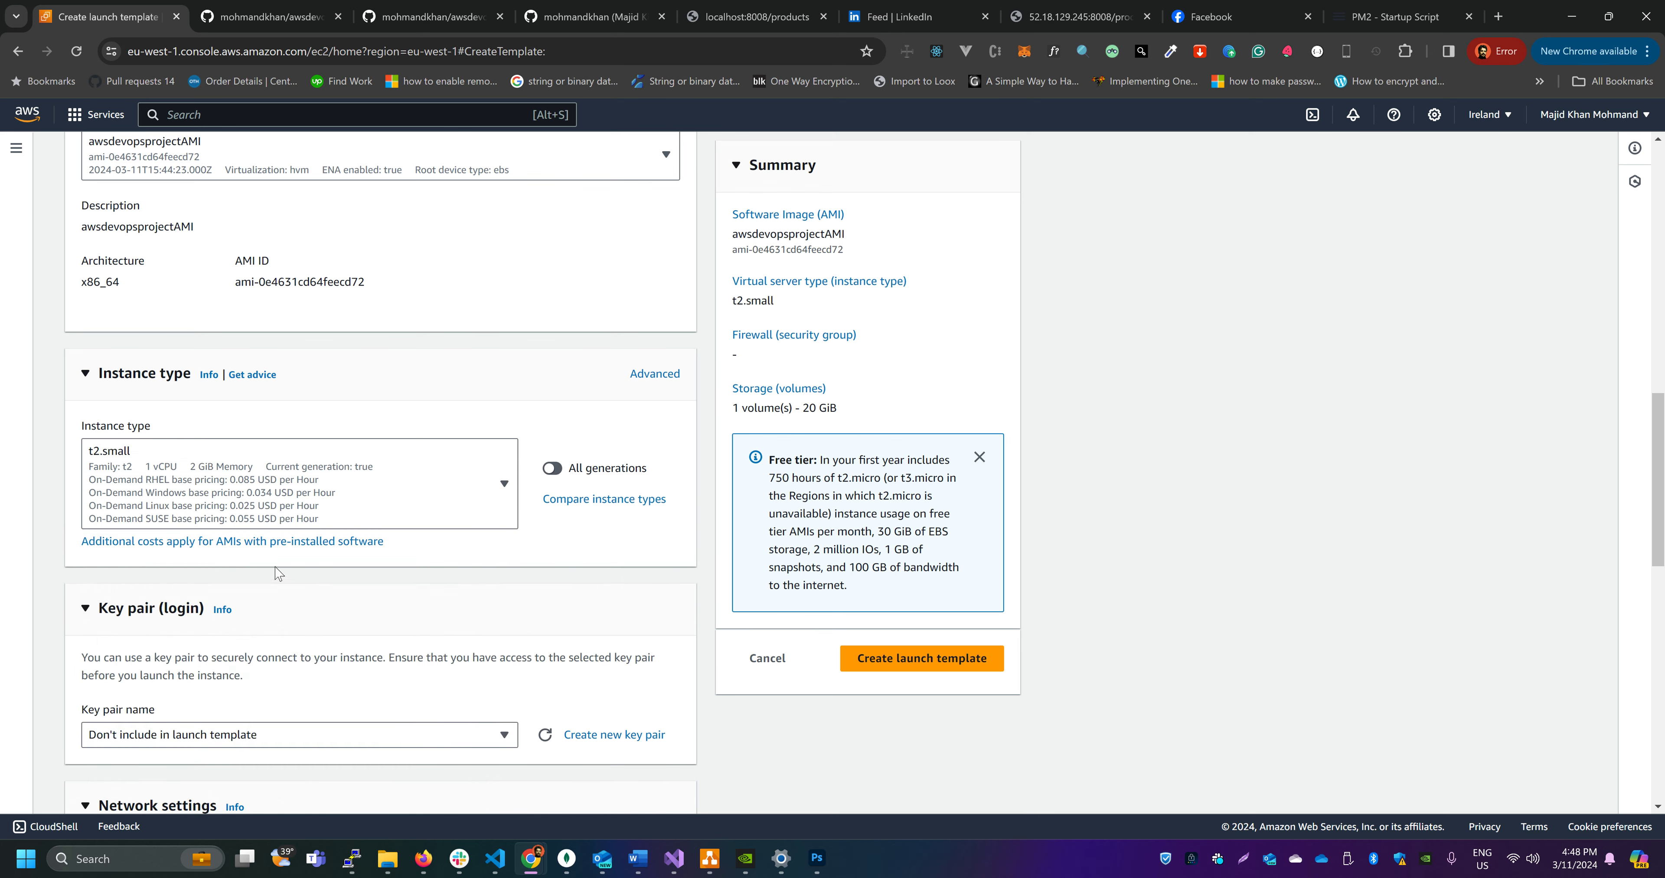
scroll(399, 493, up, 7)
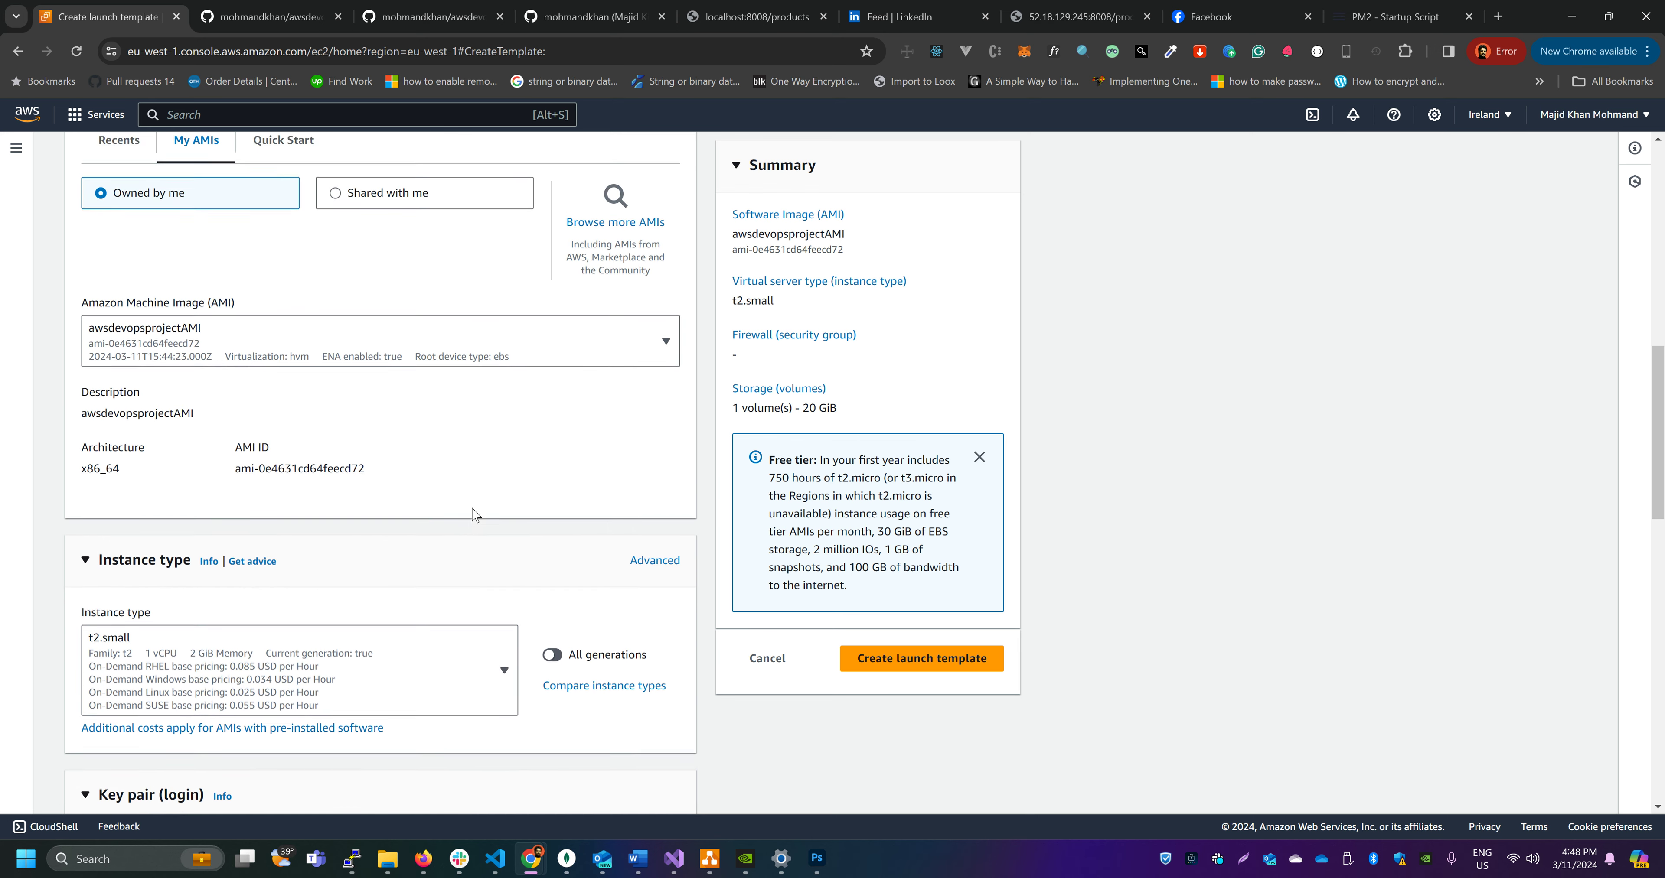
scroll(496, 511, up, 3)
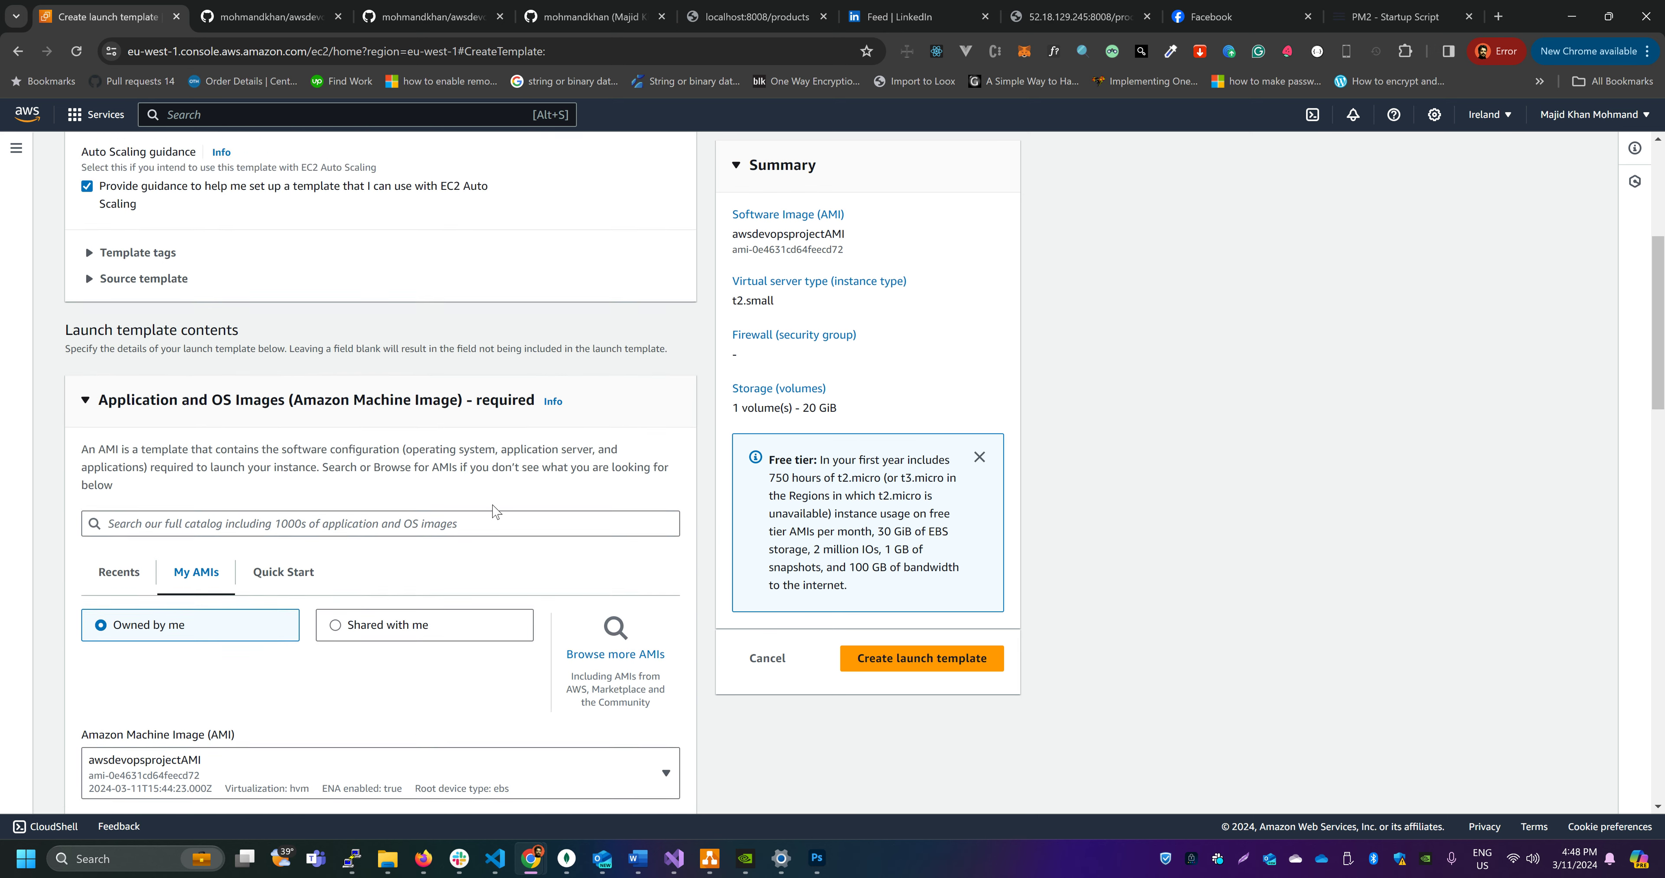
scroll(496, 512, up, 3)
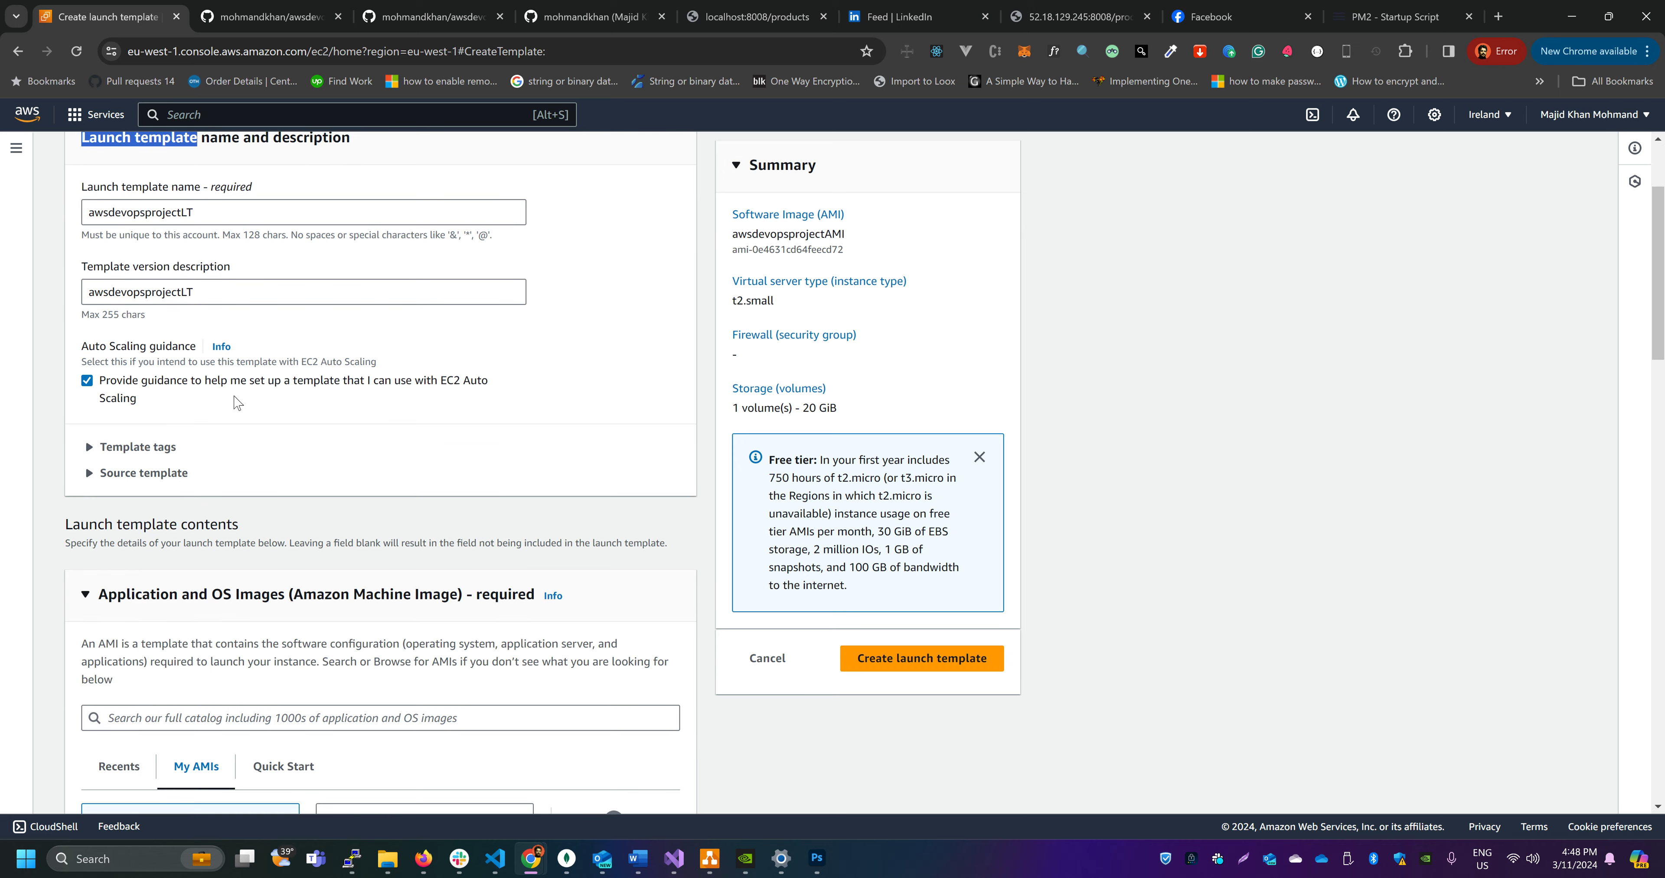
Step: Set the launch template's login key pair to awsdeveopsprojectEC2KEY
scroll(306, 441, down, 4)
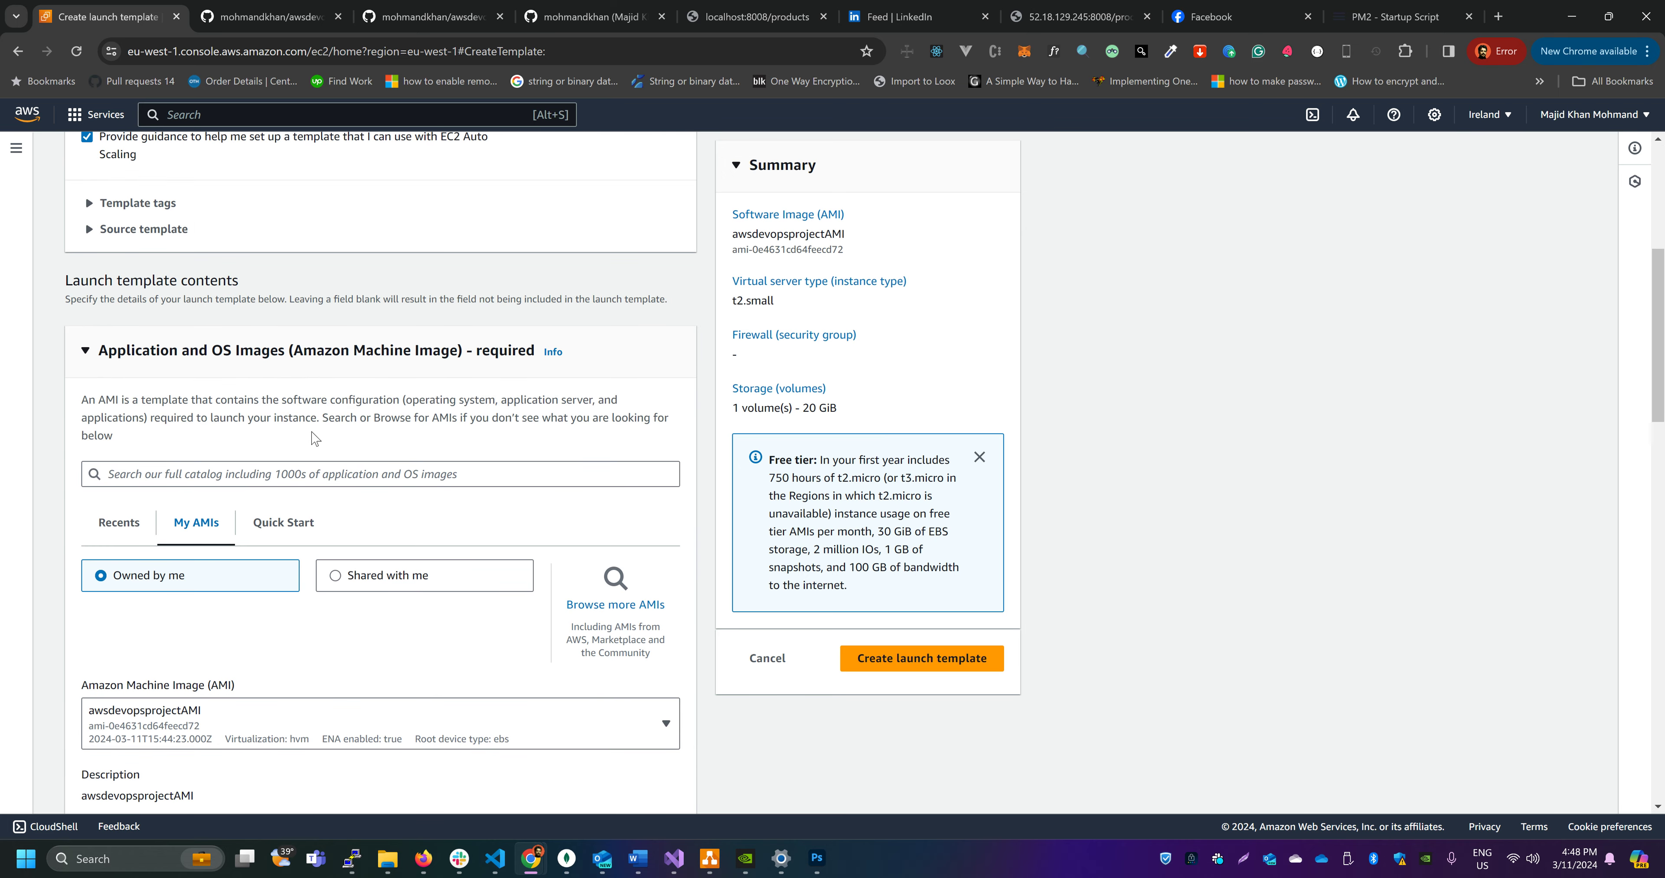
scroll(315, 440, down, 3)
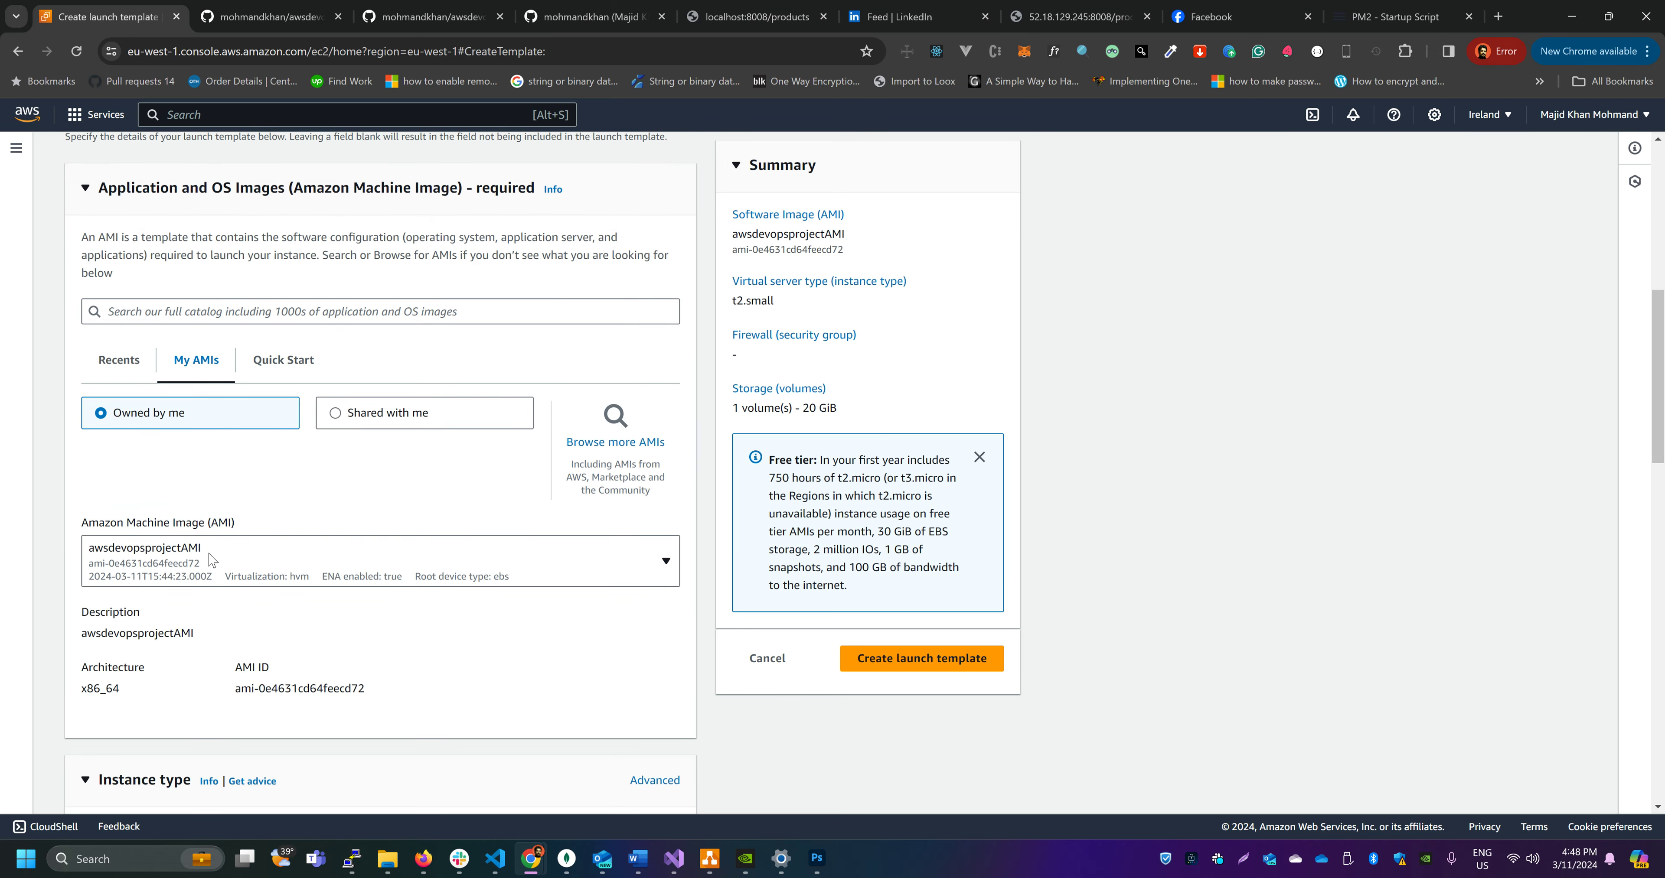
scroll(210, 559, down, 1)
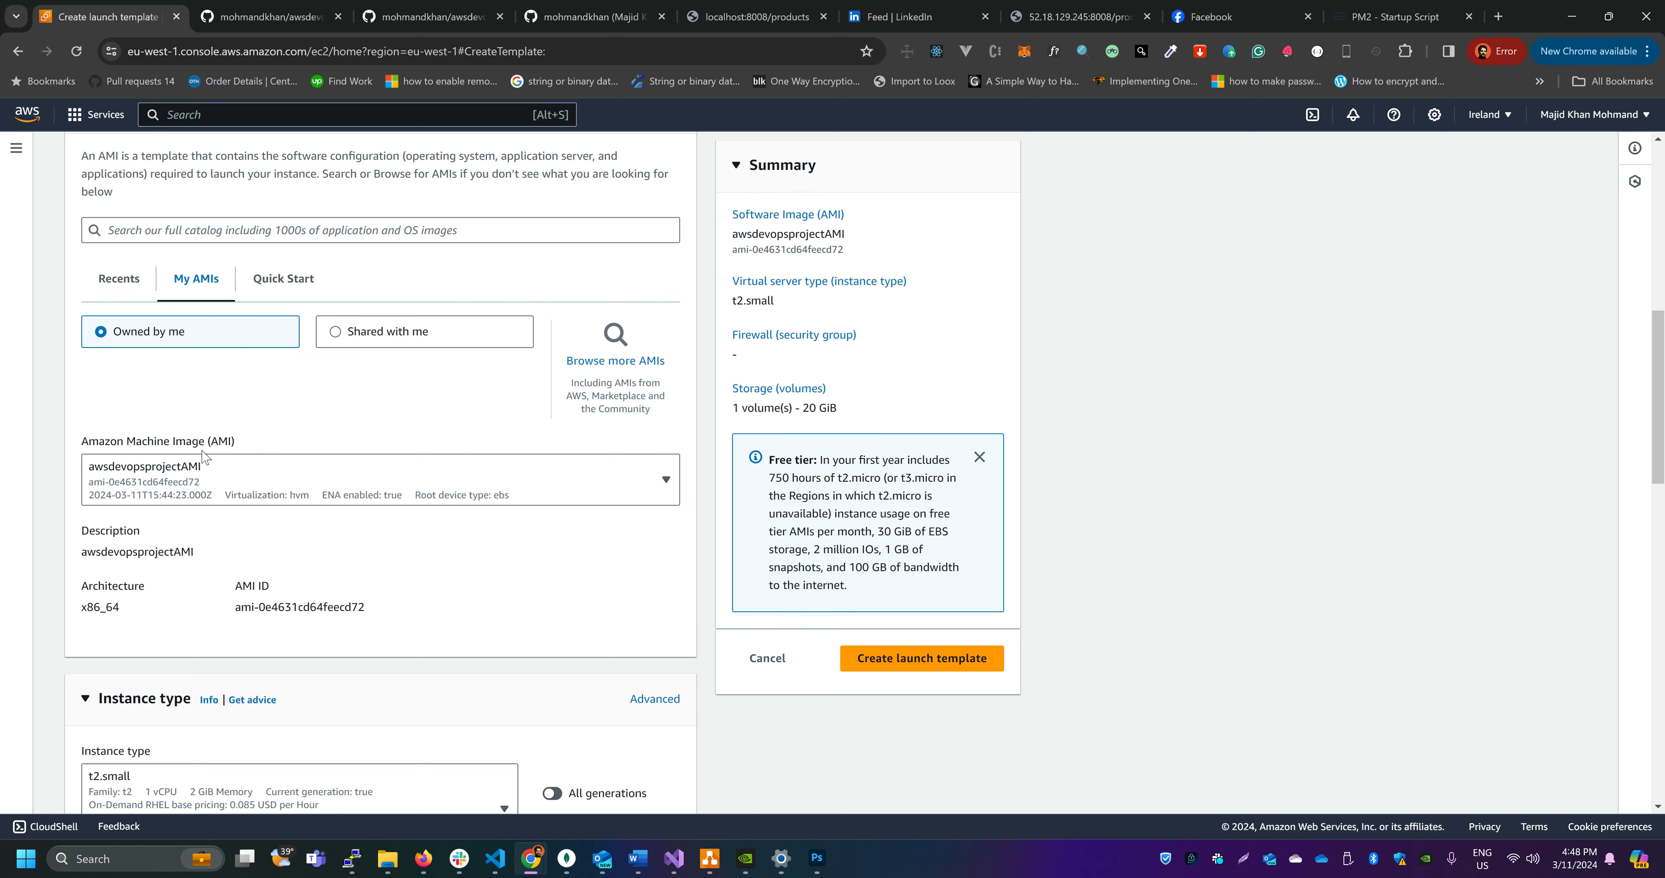
scroll(205, 478, down, 4)
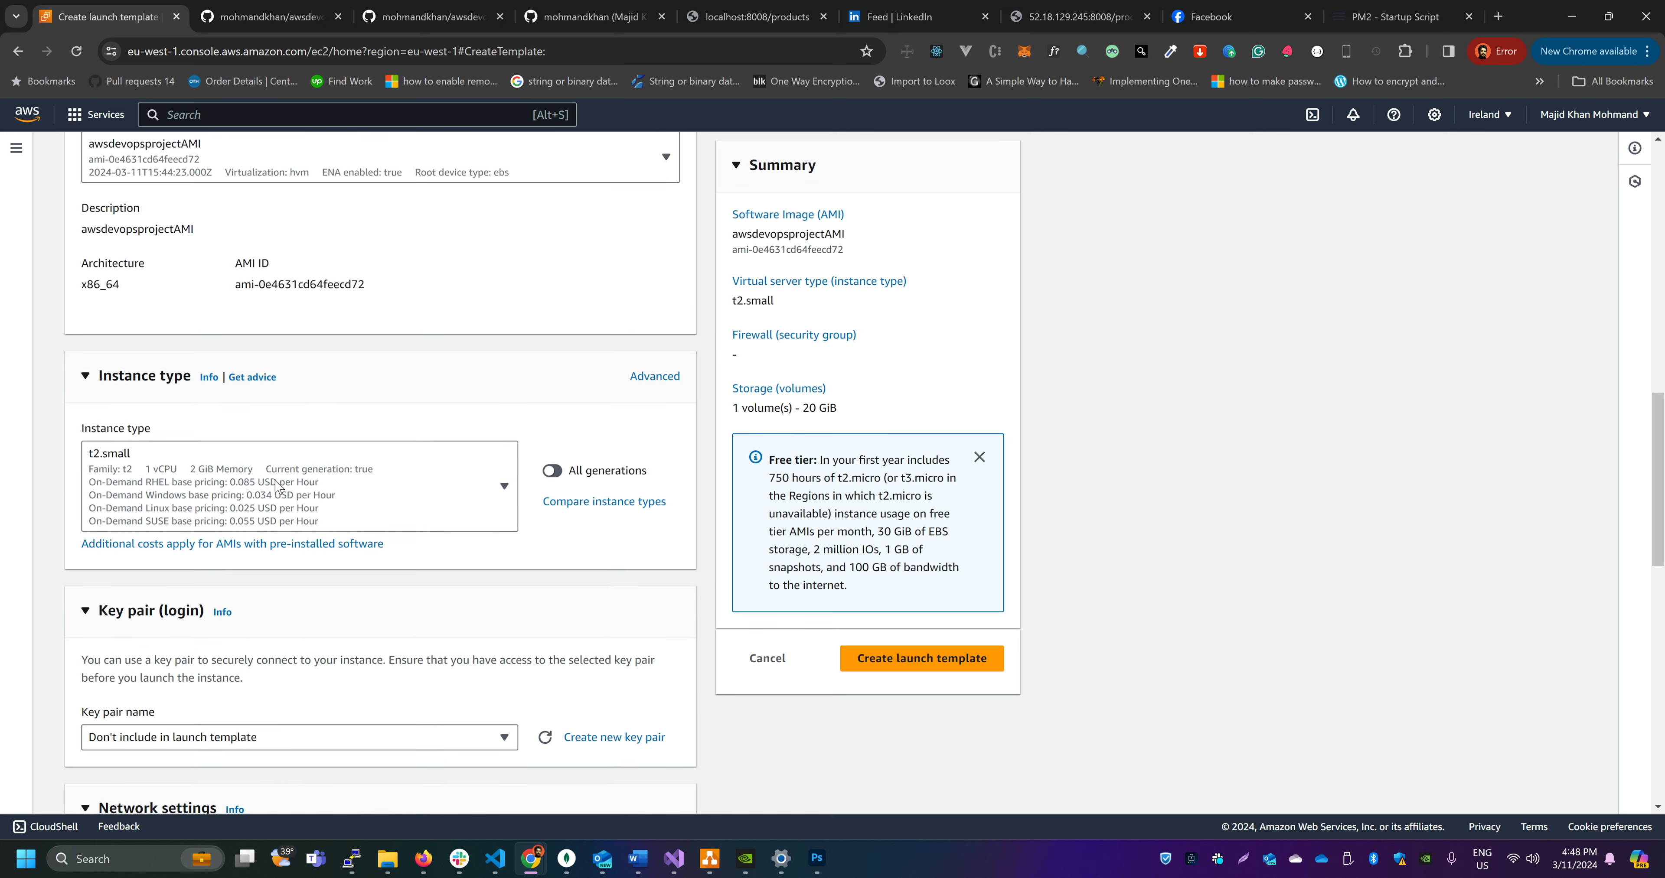
scroll(259, 491, down, 2)
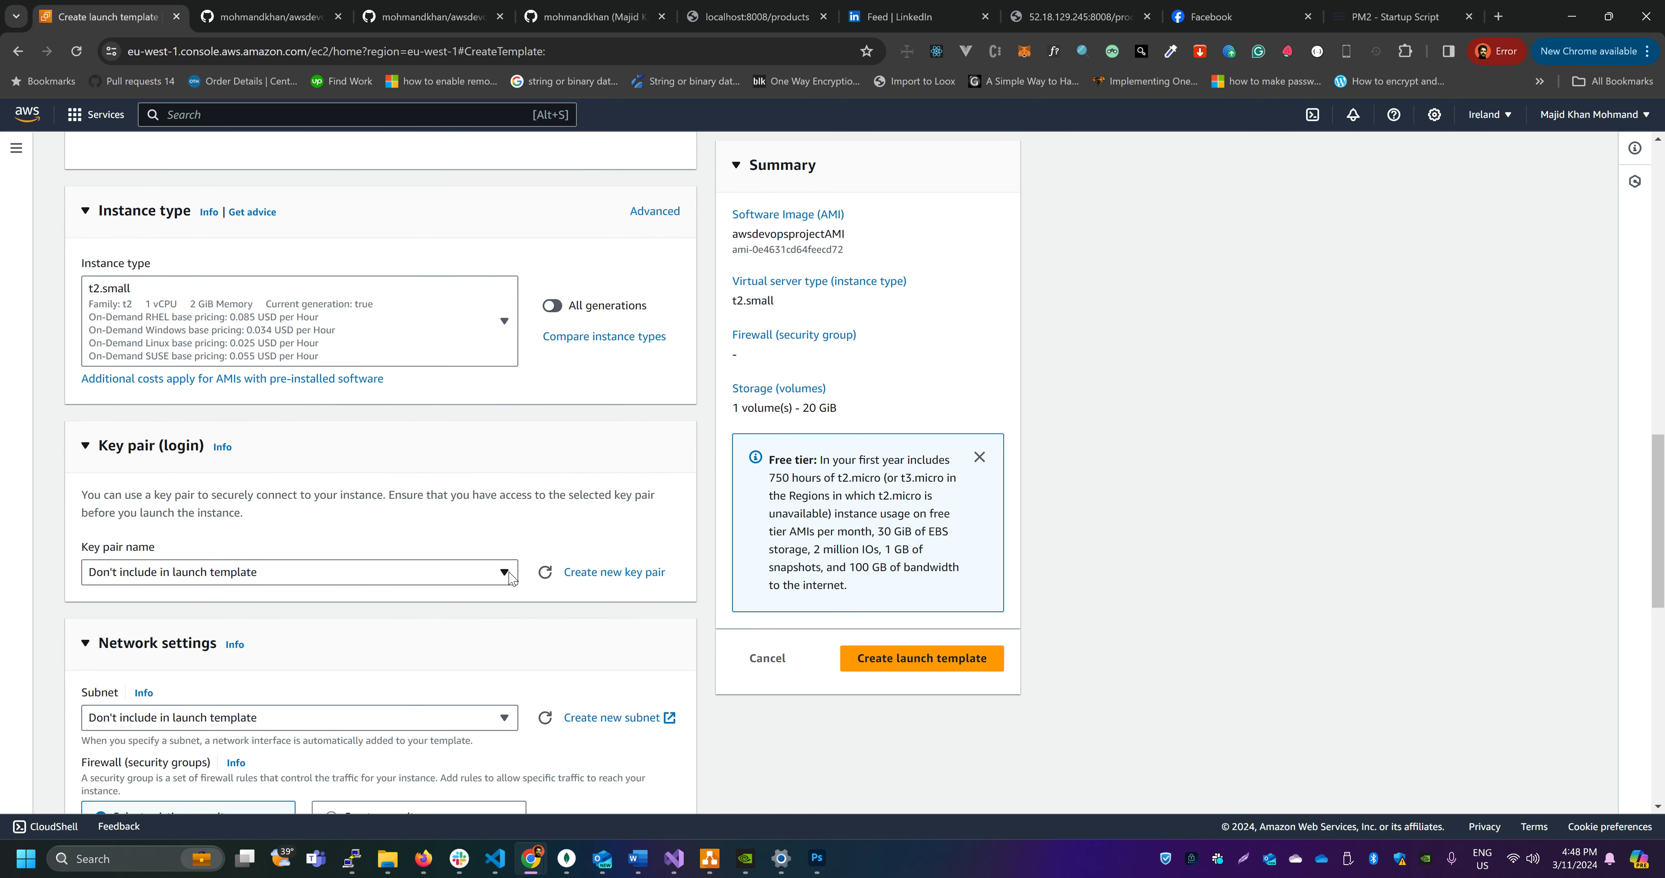
click(509, 575)
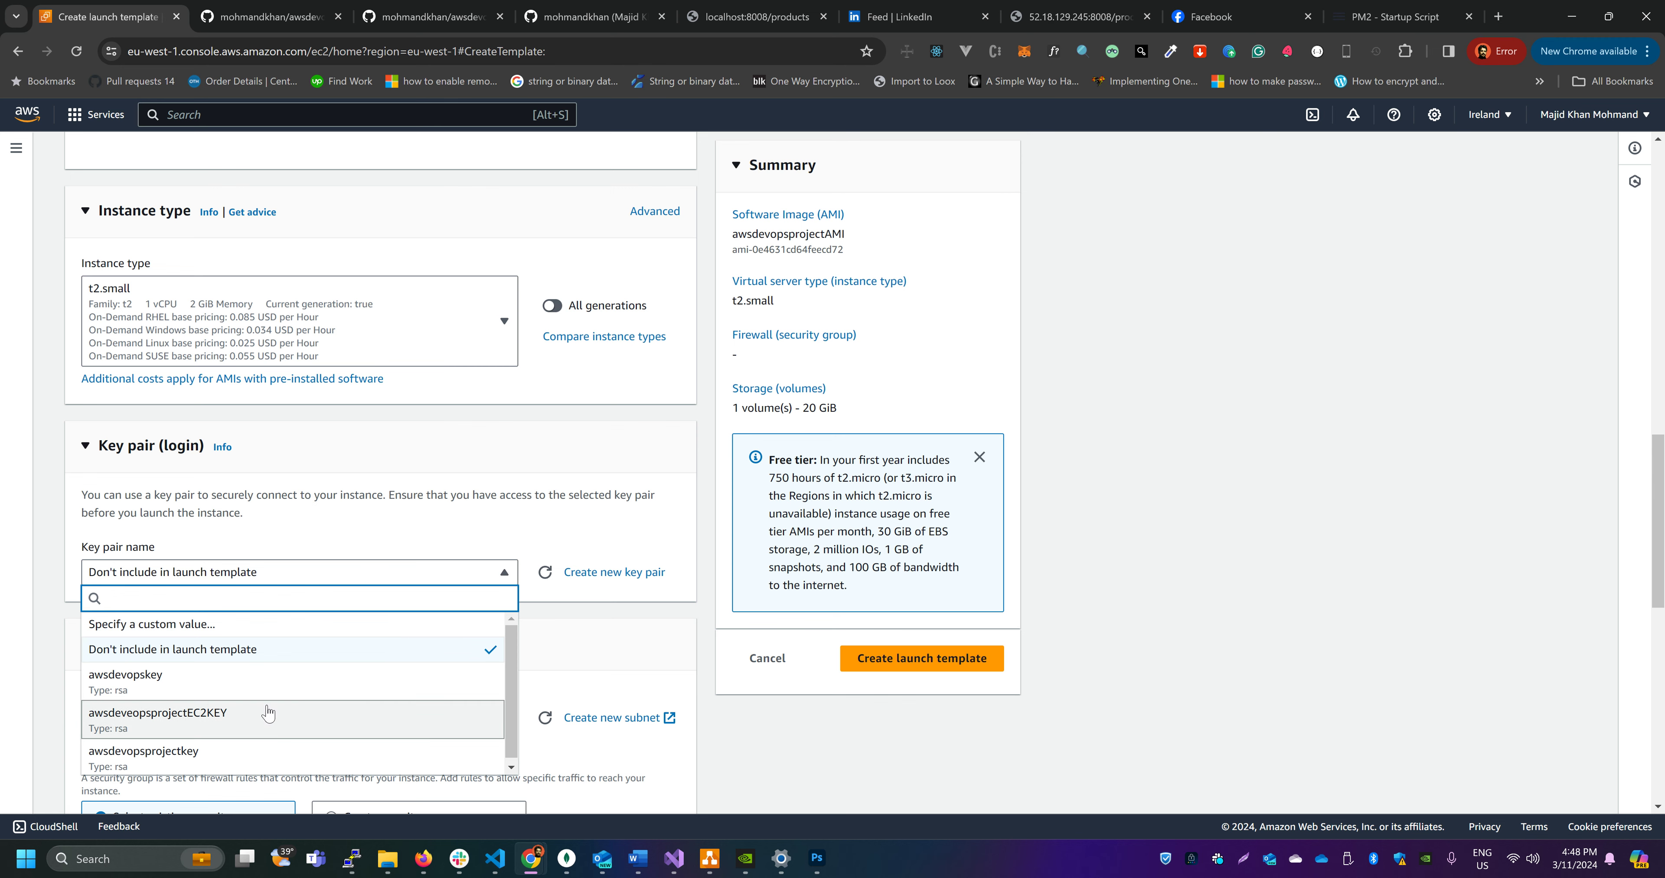
click(196, 723)
Step: Assign the existing awsdevopsprojectEC2SG security group in the template's network settings
scroll(414, 624, down, 4)
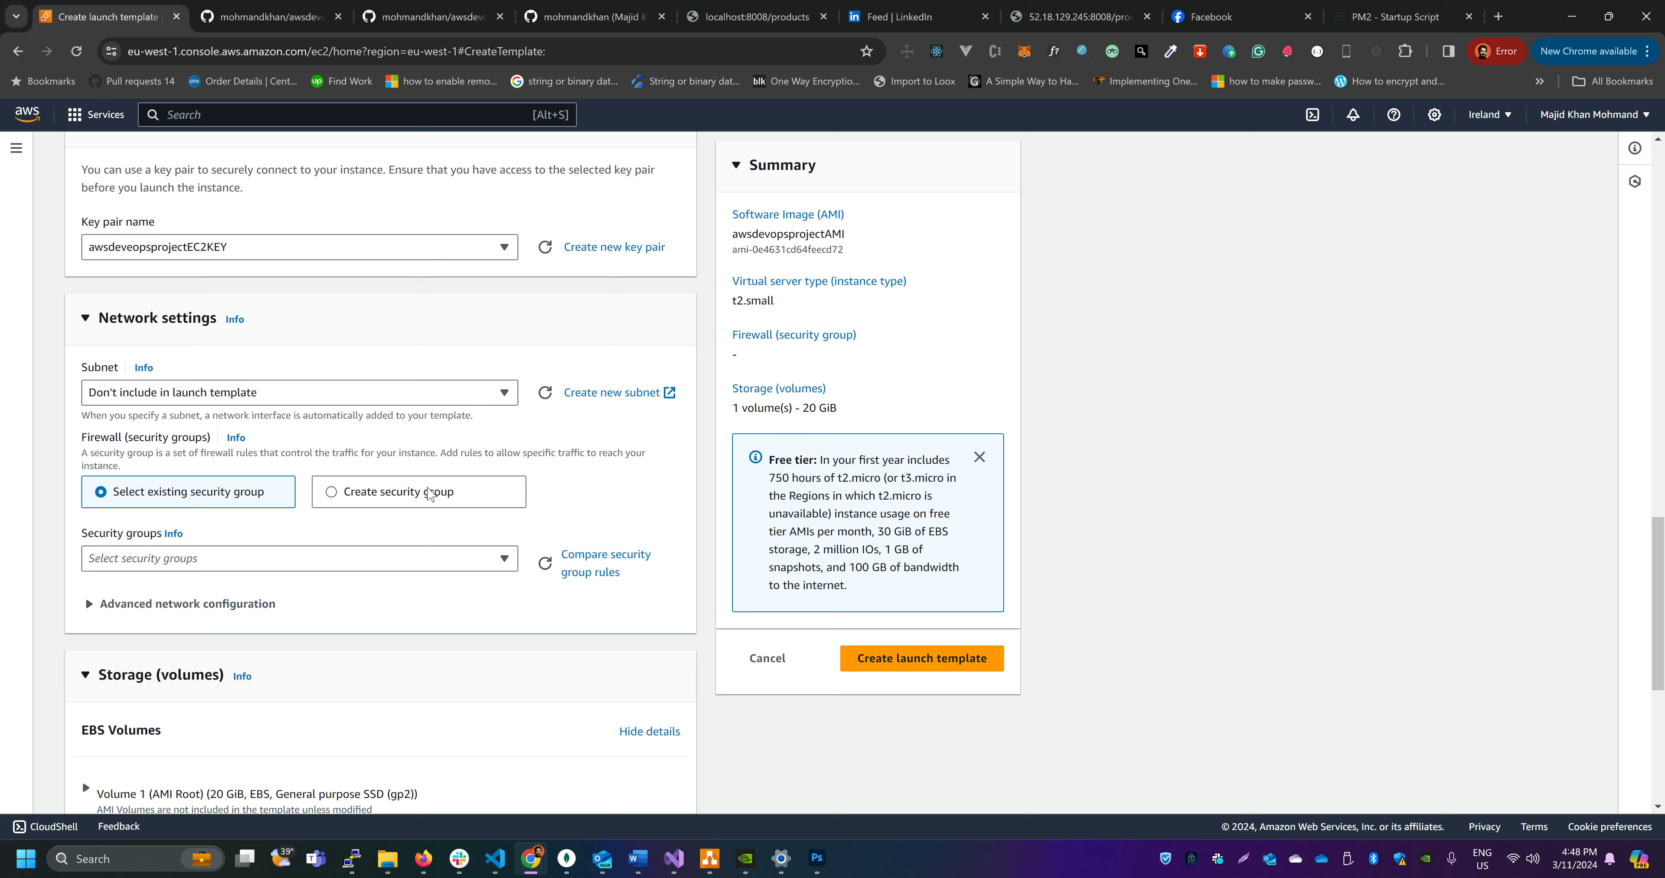
click(342, 566)
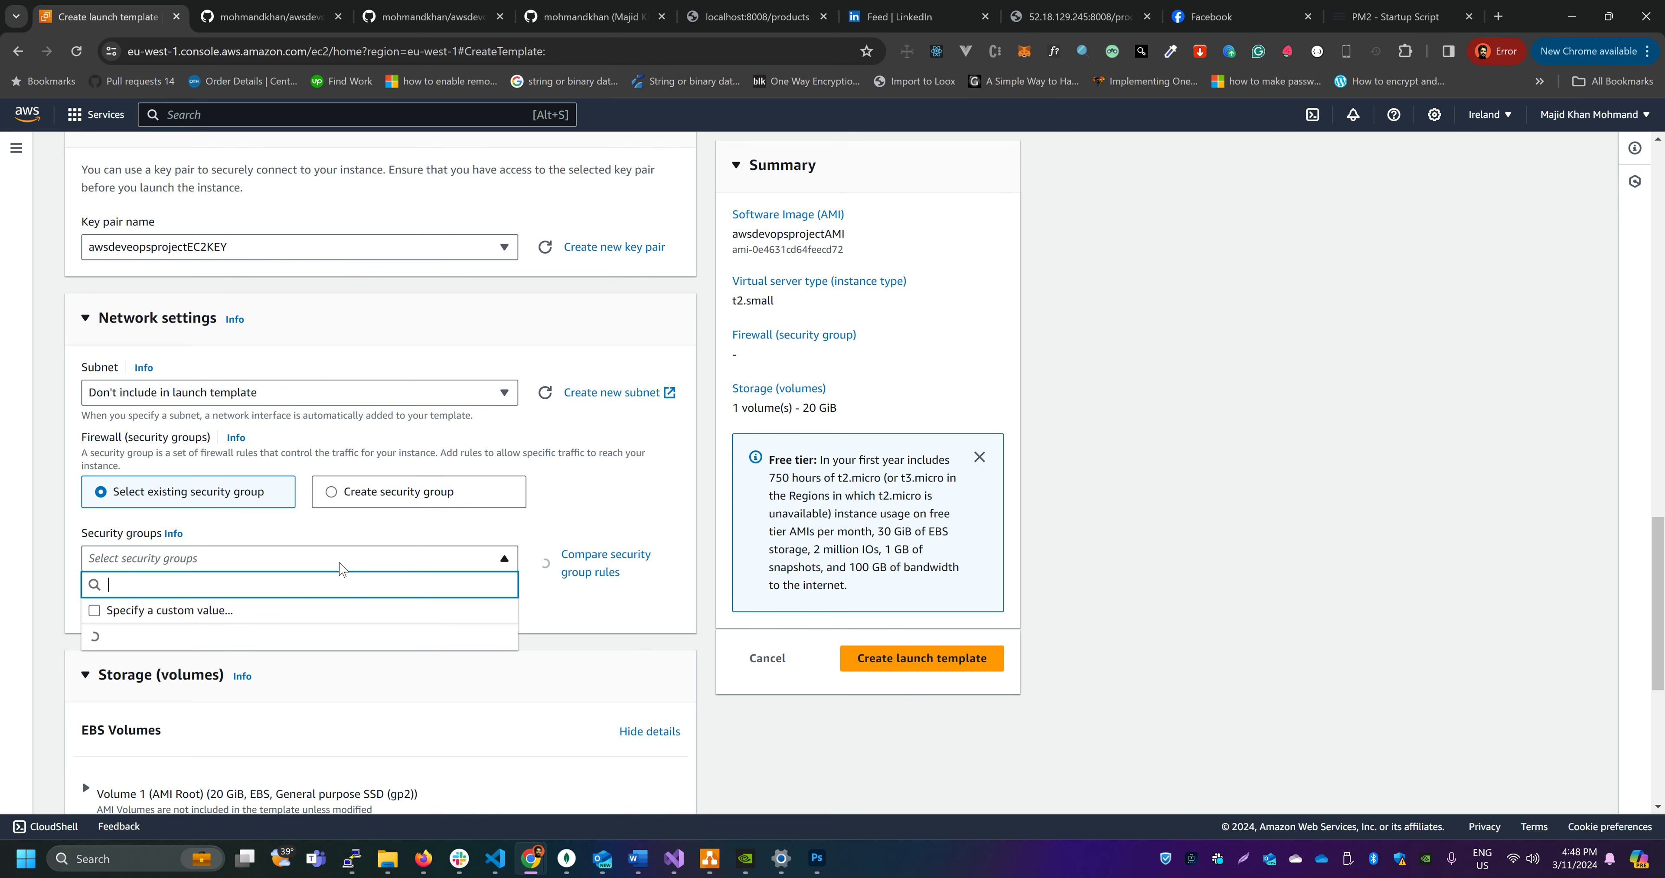
scroll(342, 566, down, 2)
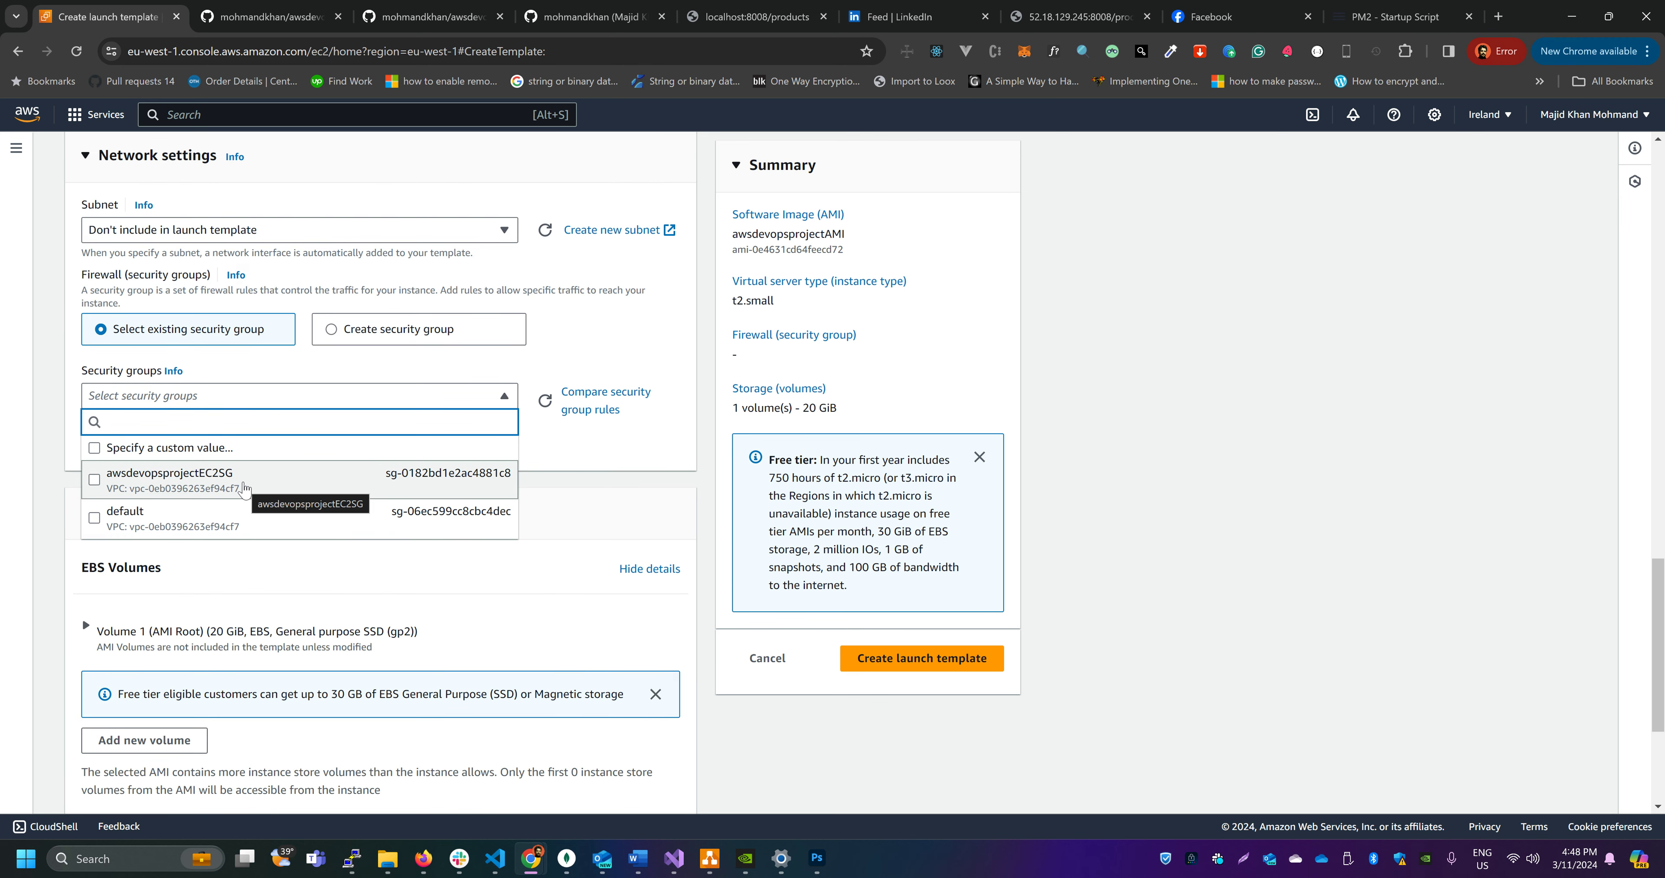
click(243, 485)
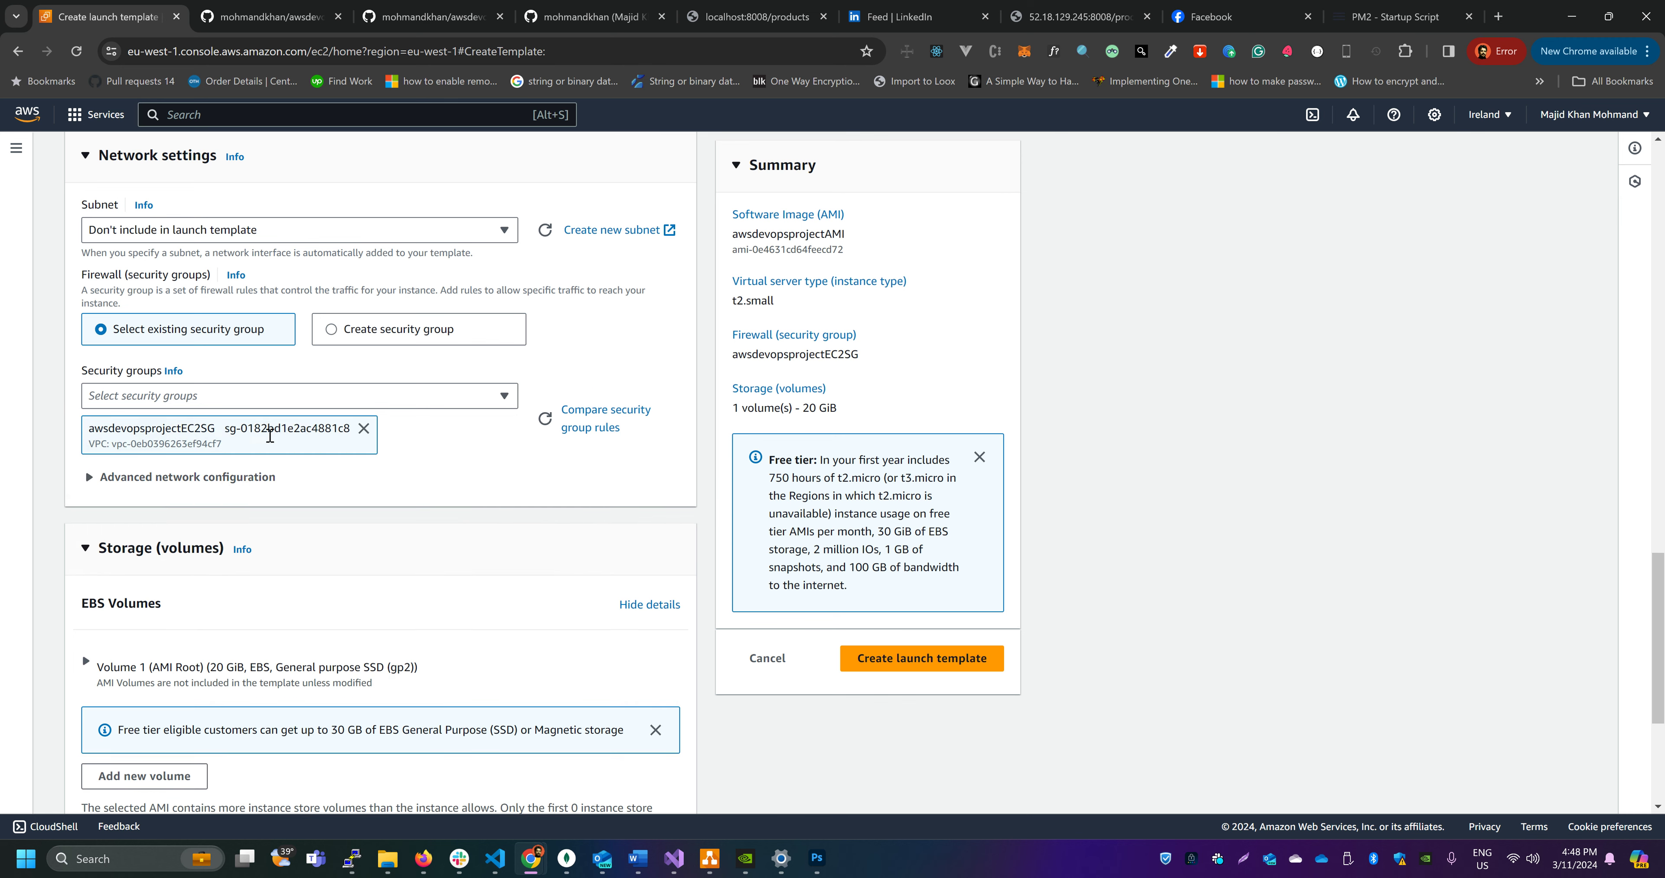
Step: Review the size, type and encryption settings of the template's AMI root volume
scroll(258, 439, down, 3)
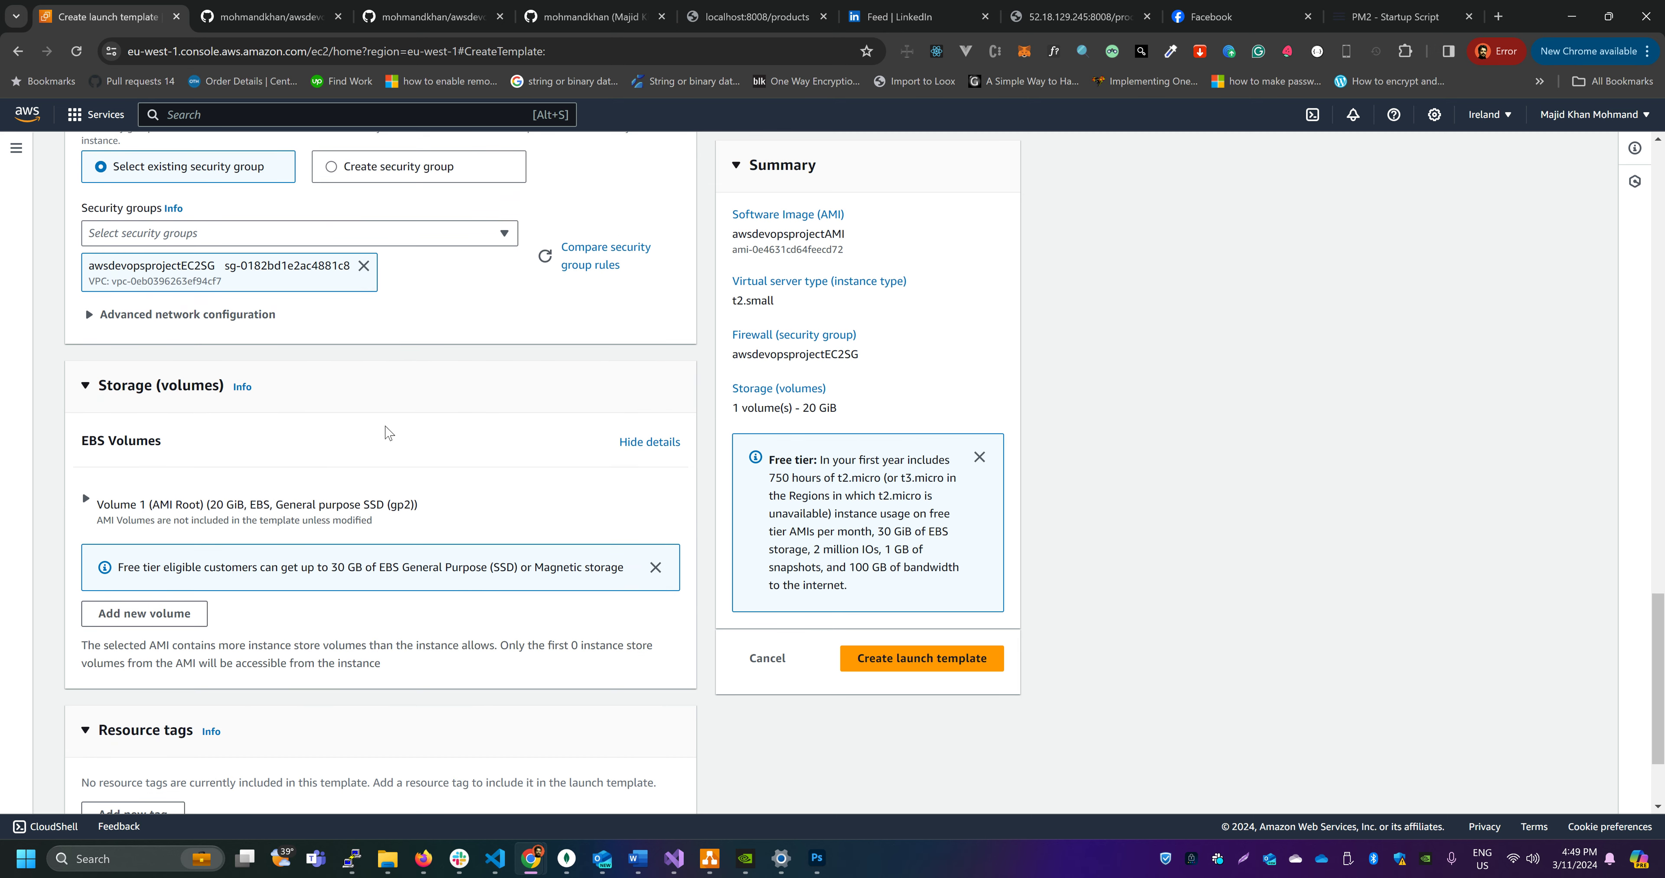
scroll(287, 401, down, 1)
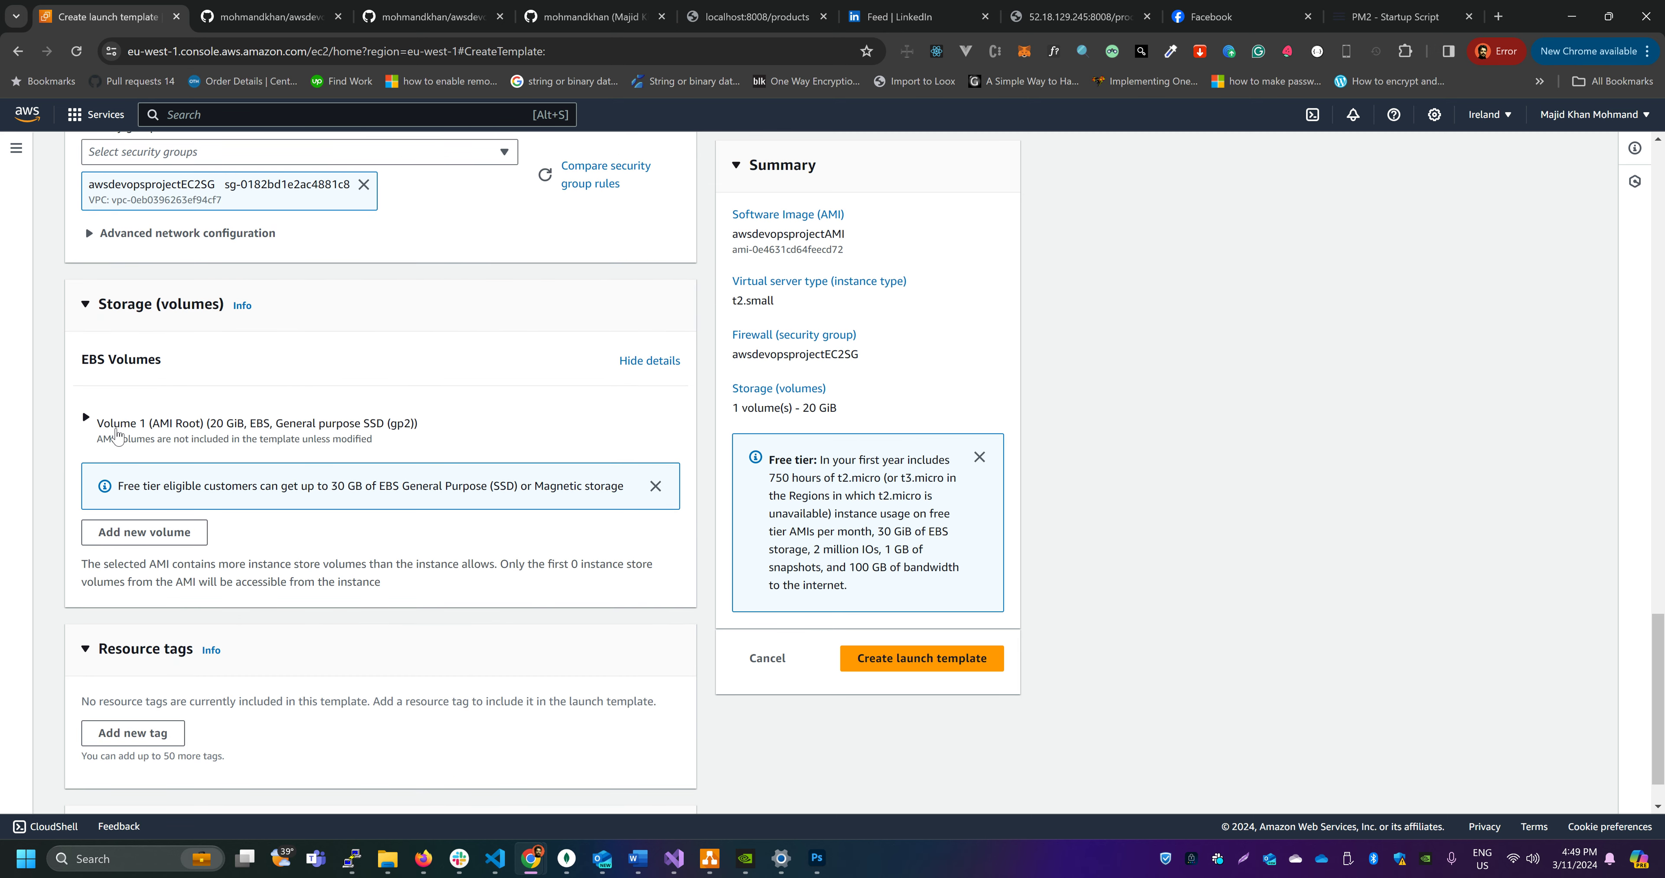
click(88, 420)
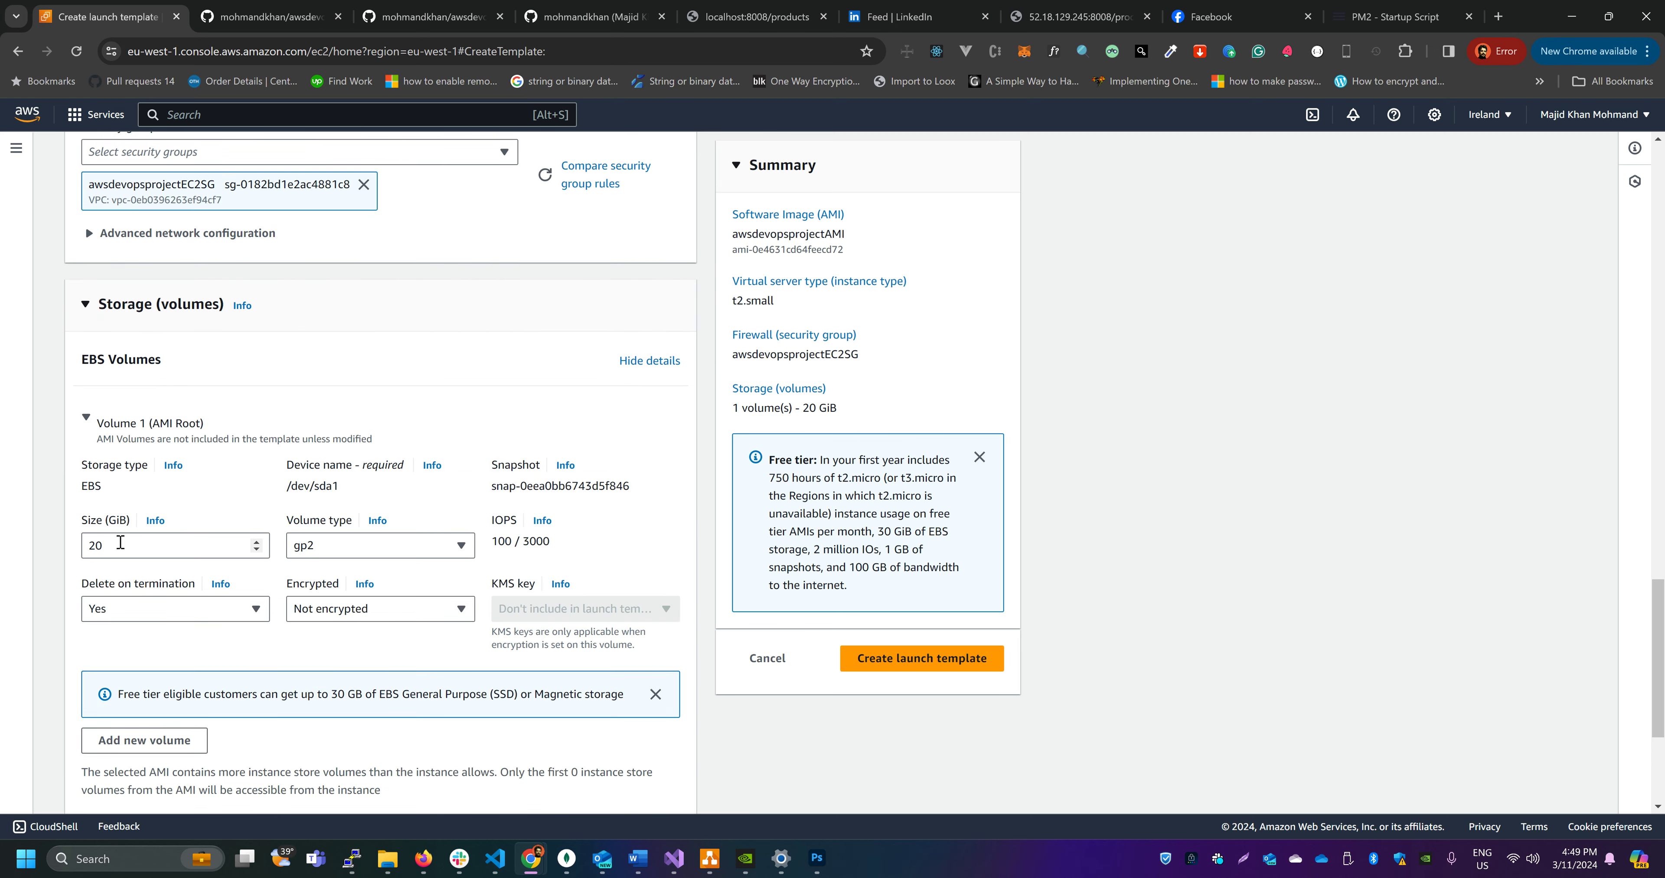
click(88, 420)
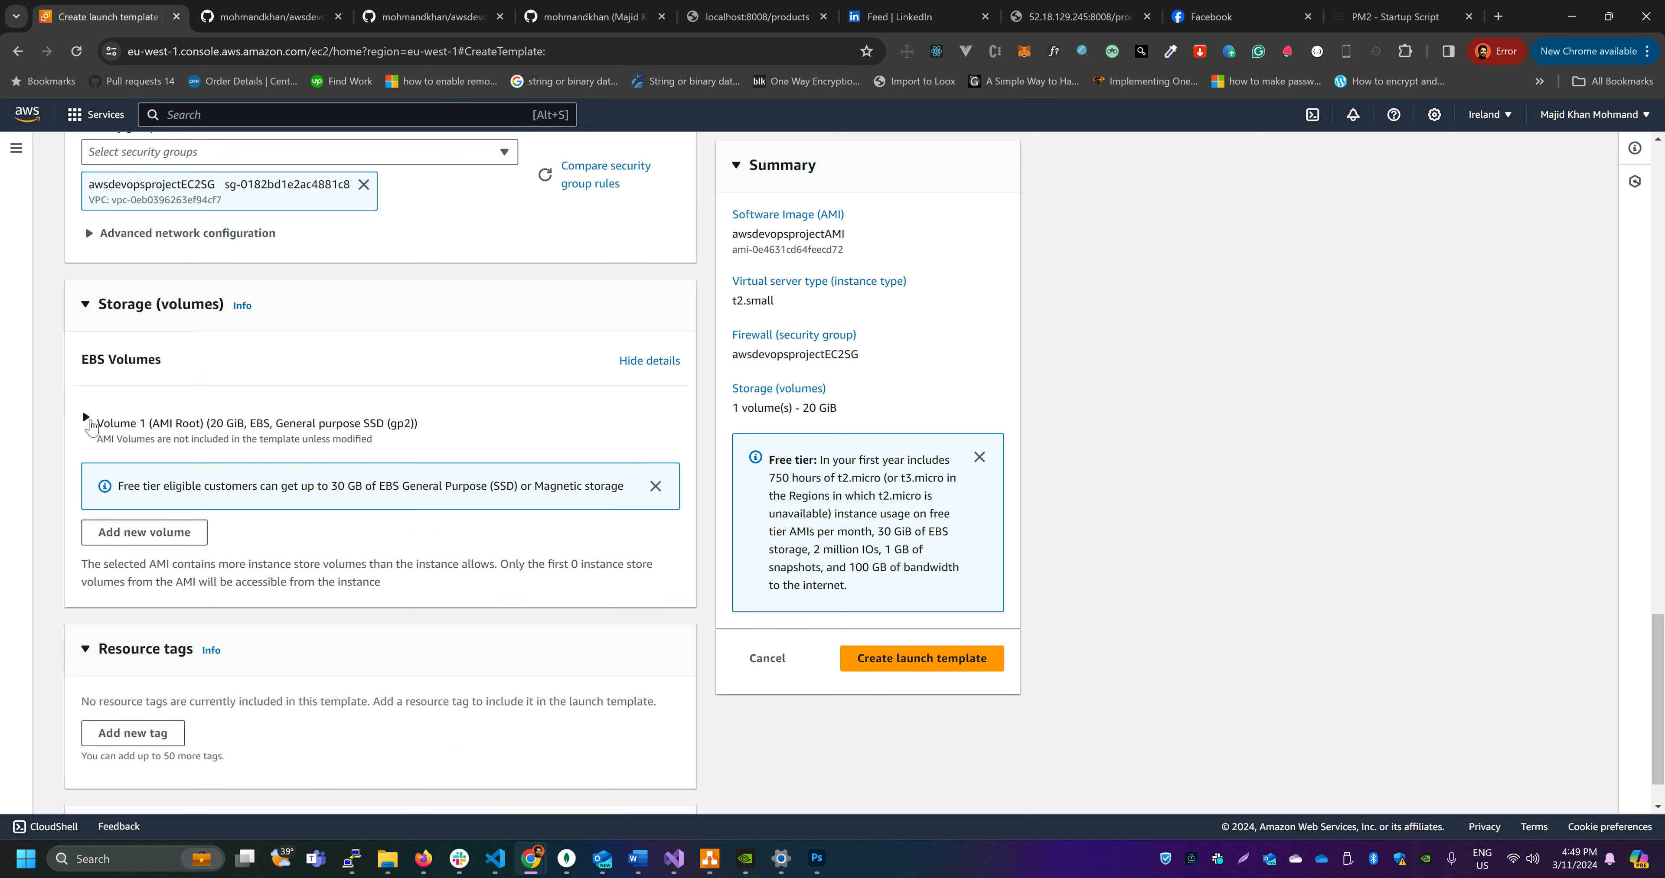
click(90, 423)
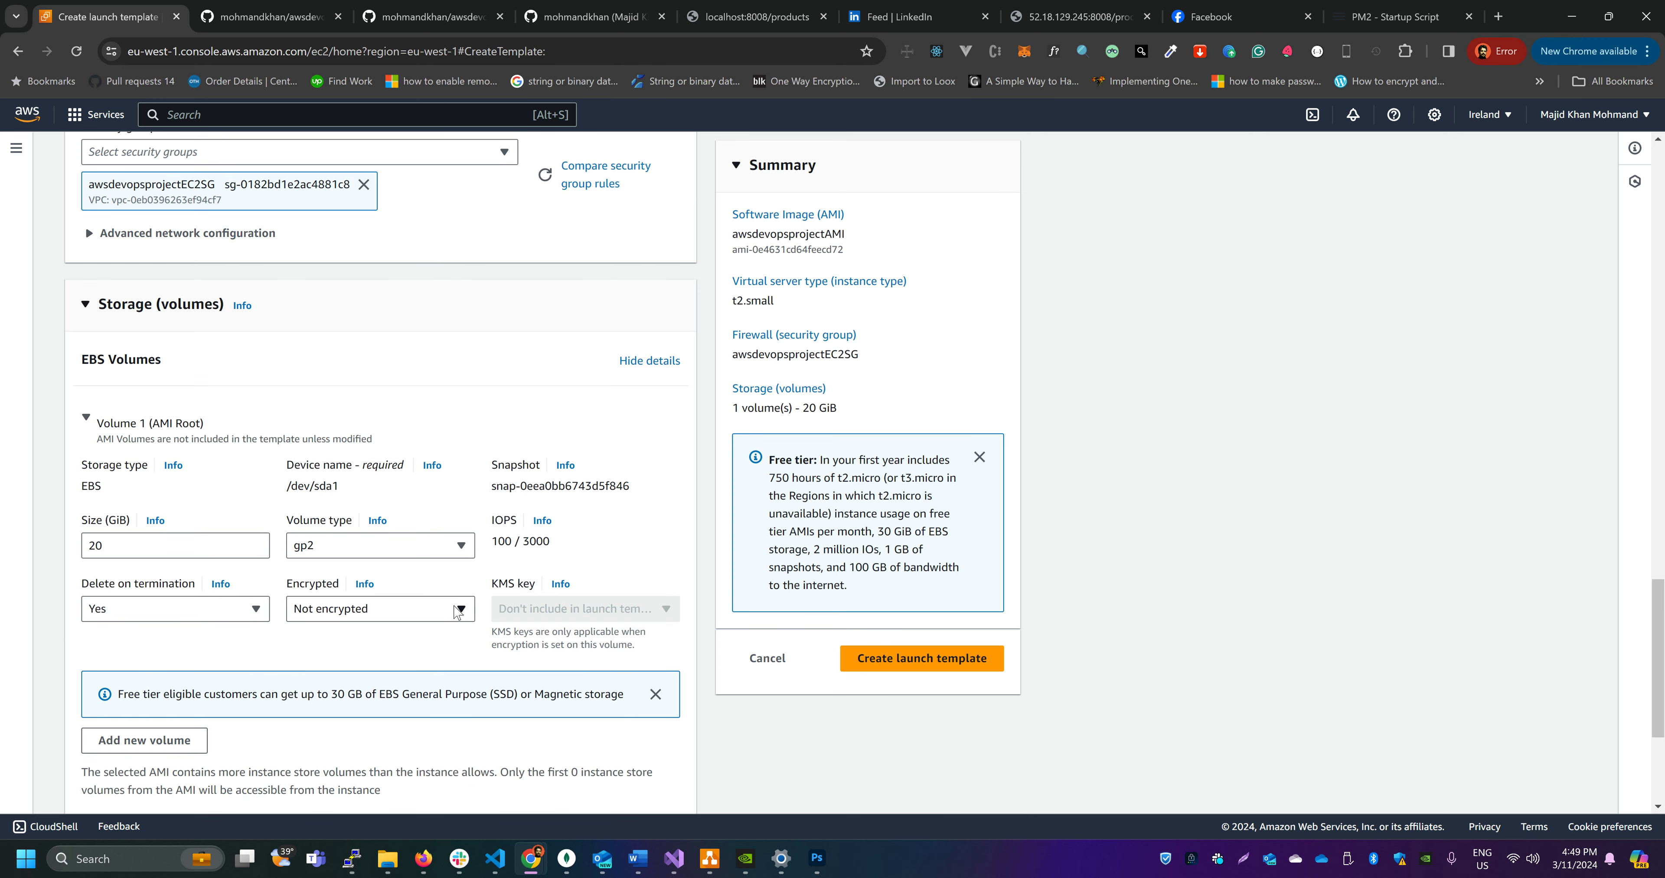
click(86, 418)
Step: Set the template's IAM instance profile to AWSEC2S3ReadOnlyAccess in the advanced details
scroll(177, 450, down, 1)
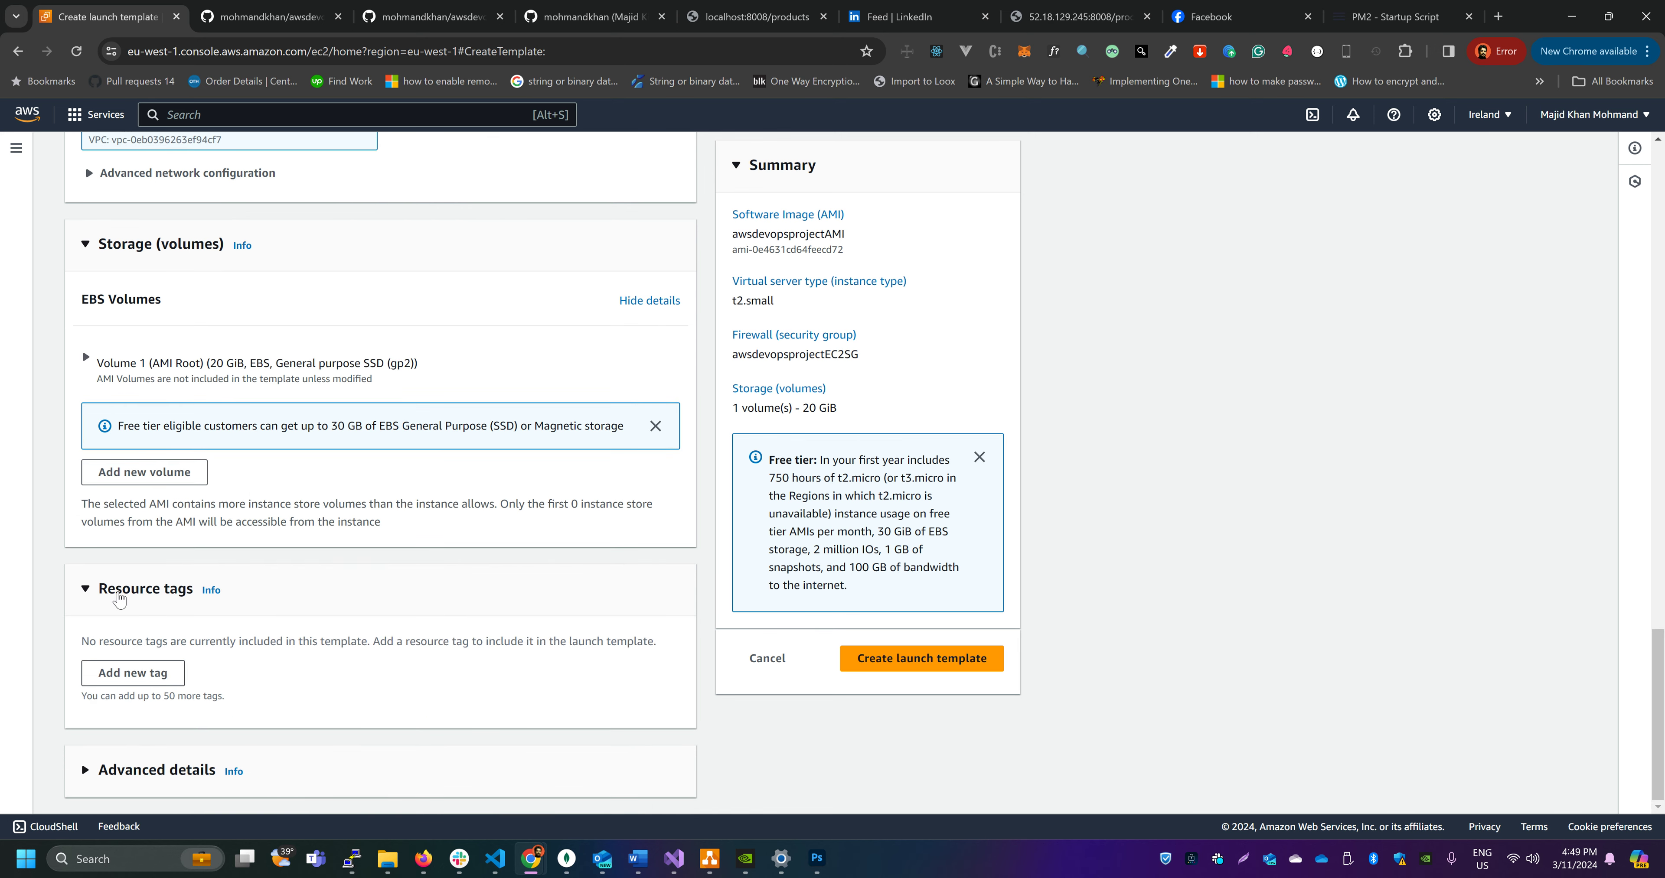
click(87, 770)
scroll(308, 705, down, 5)
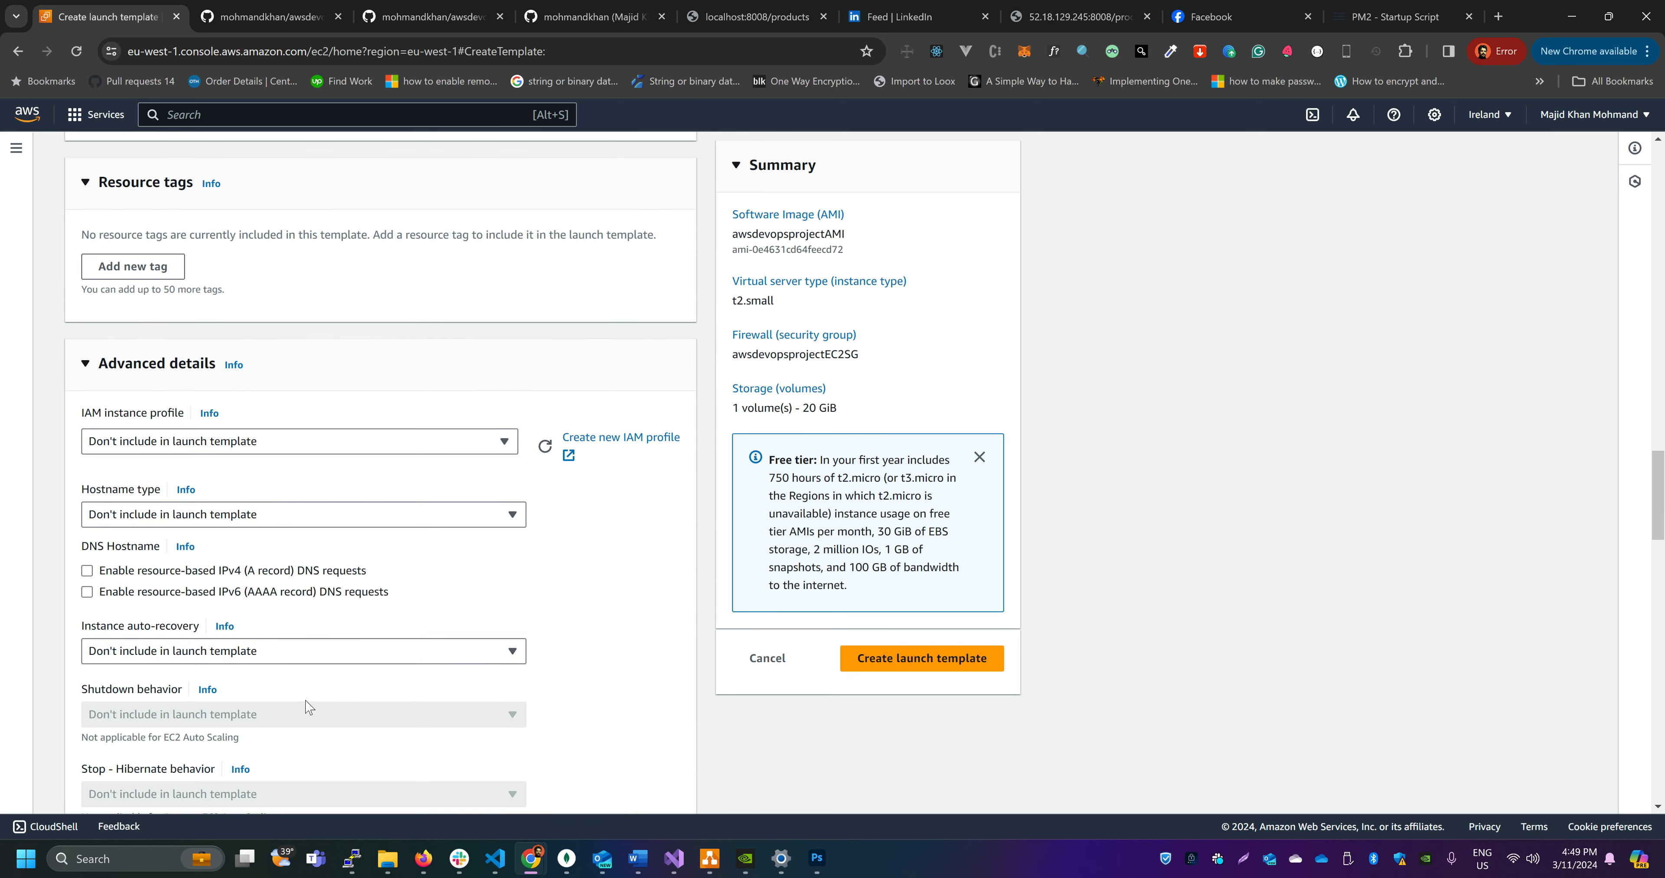
click(503, 446)
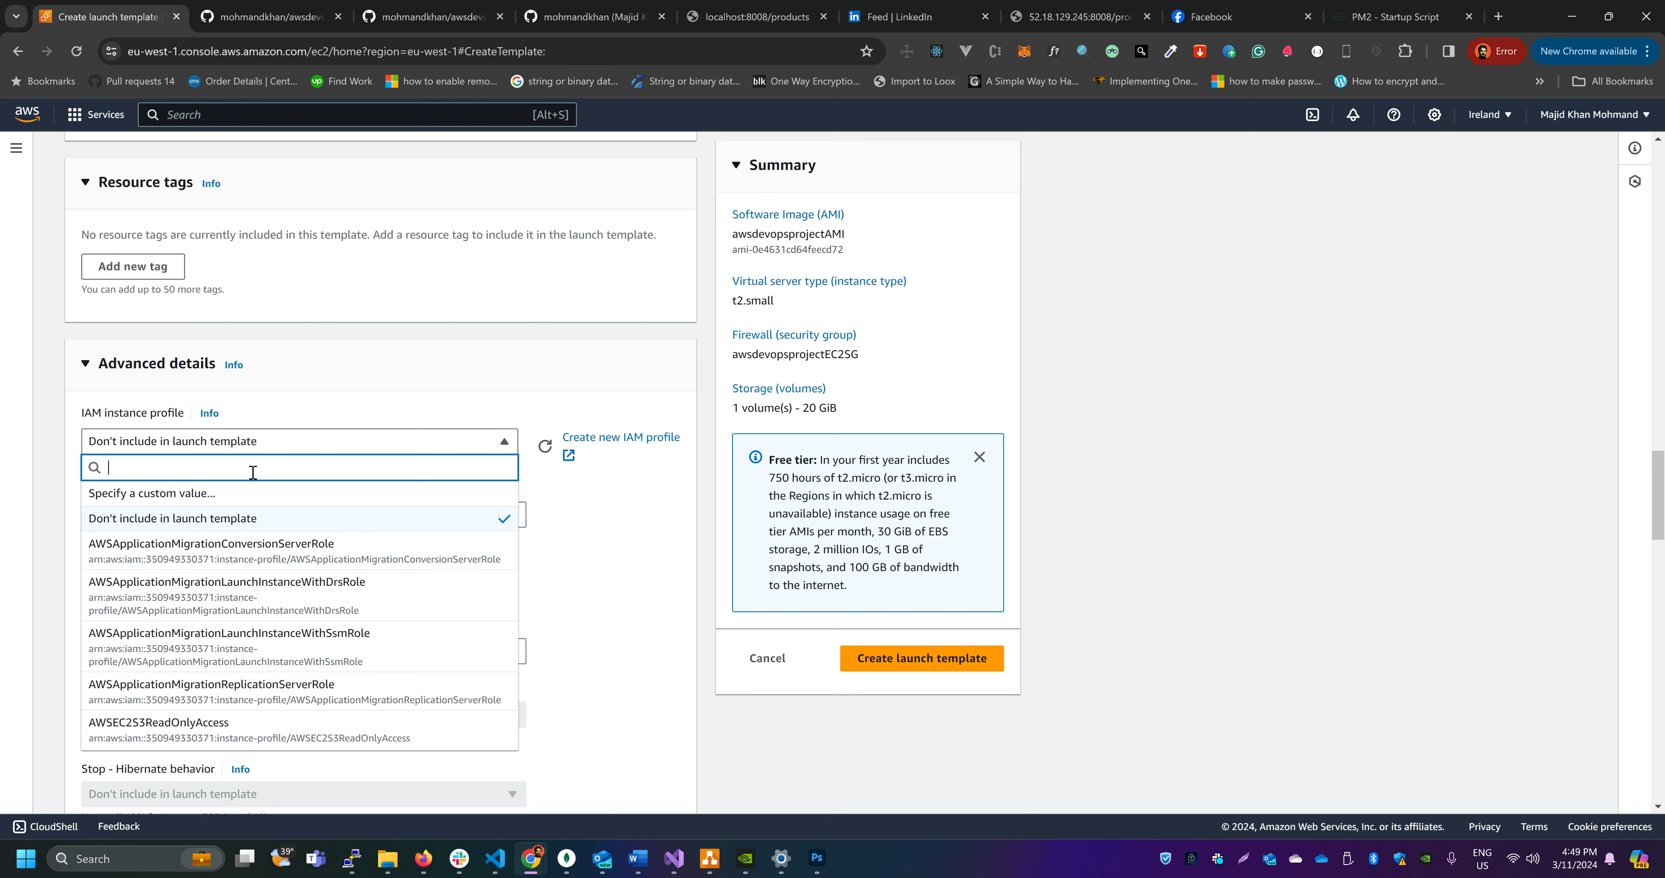
text(ec2s3)
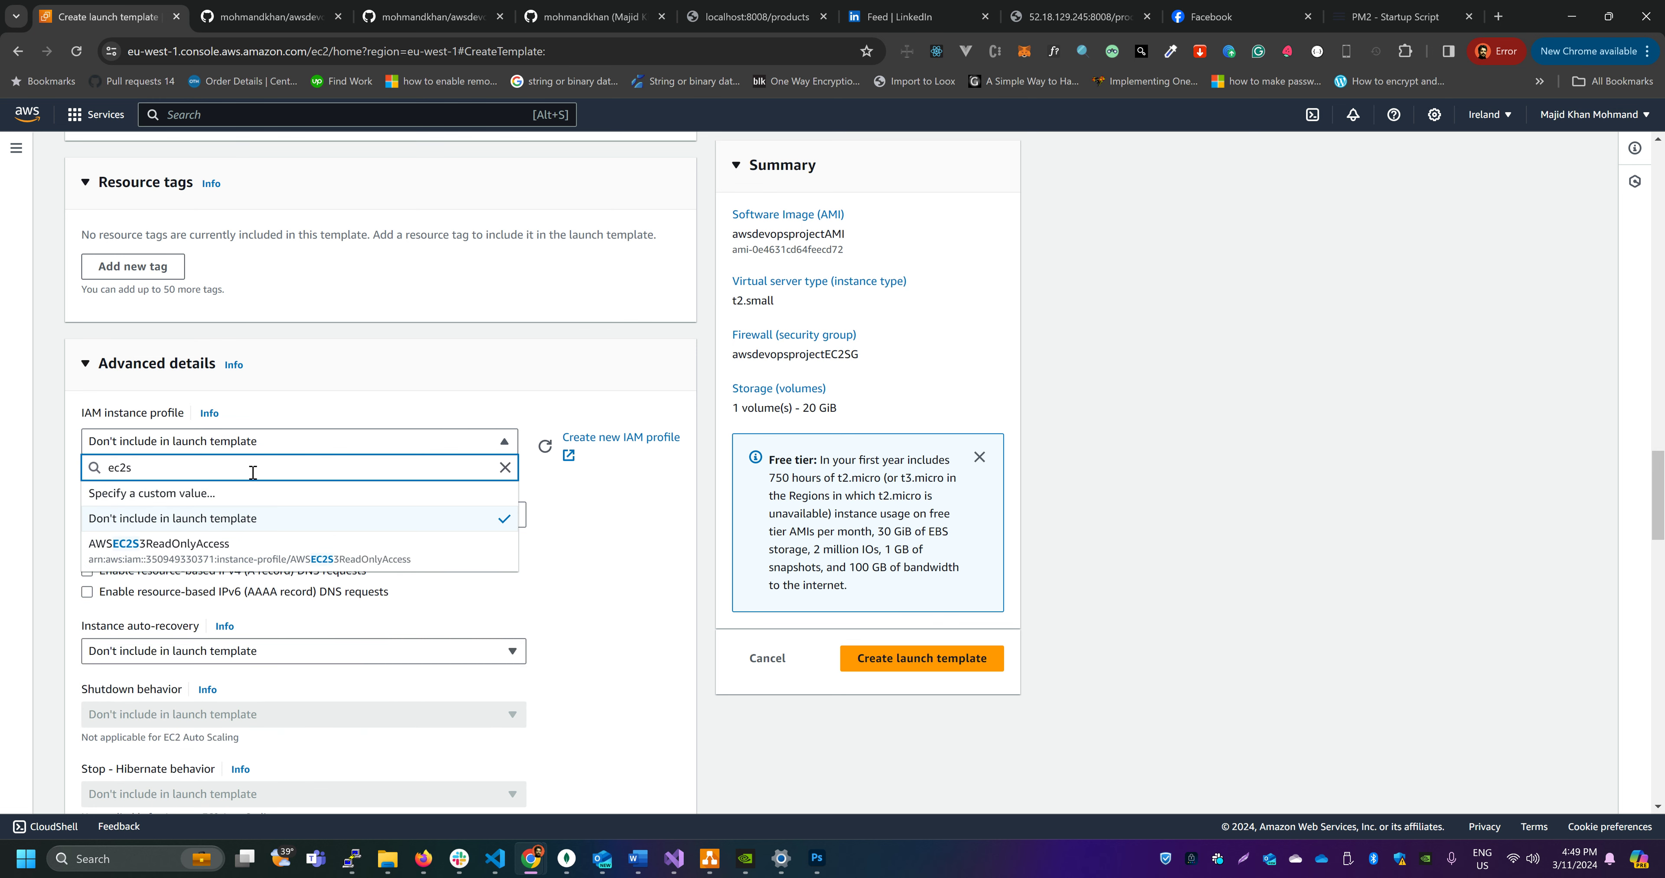
click(217, 556)
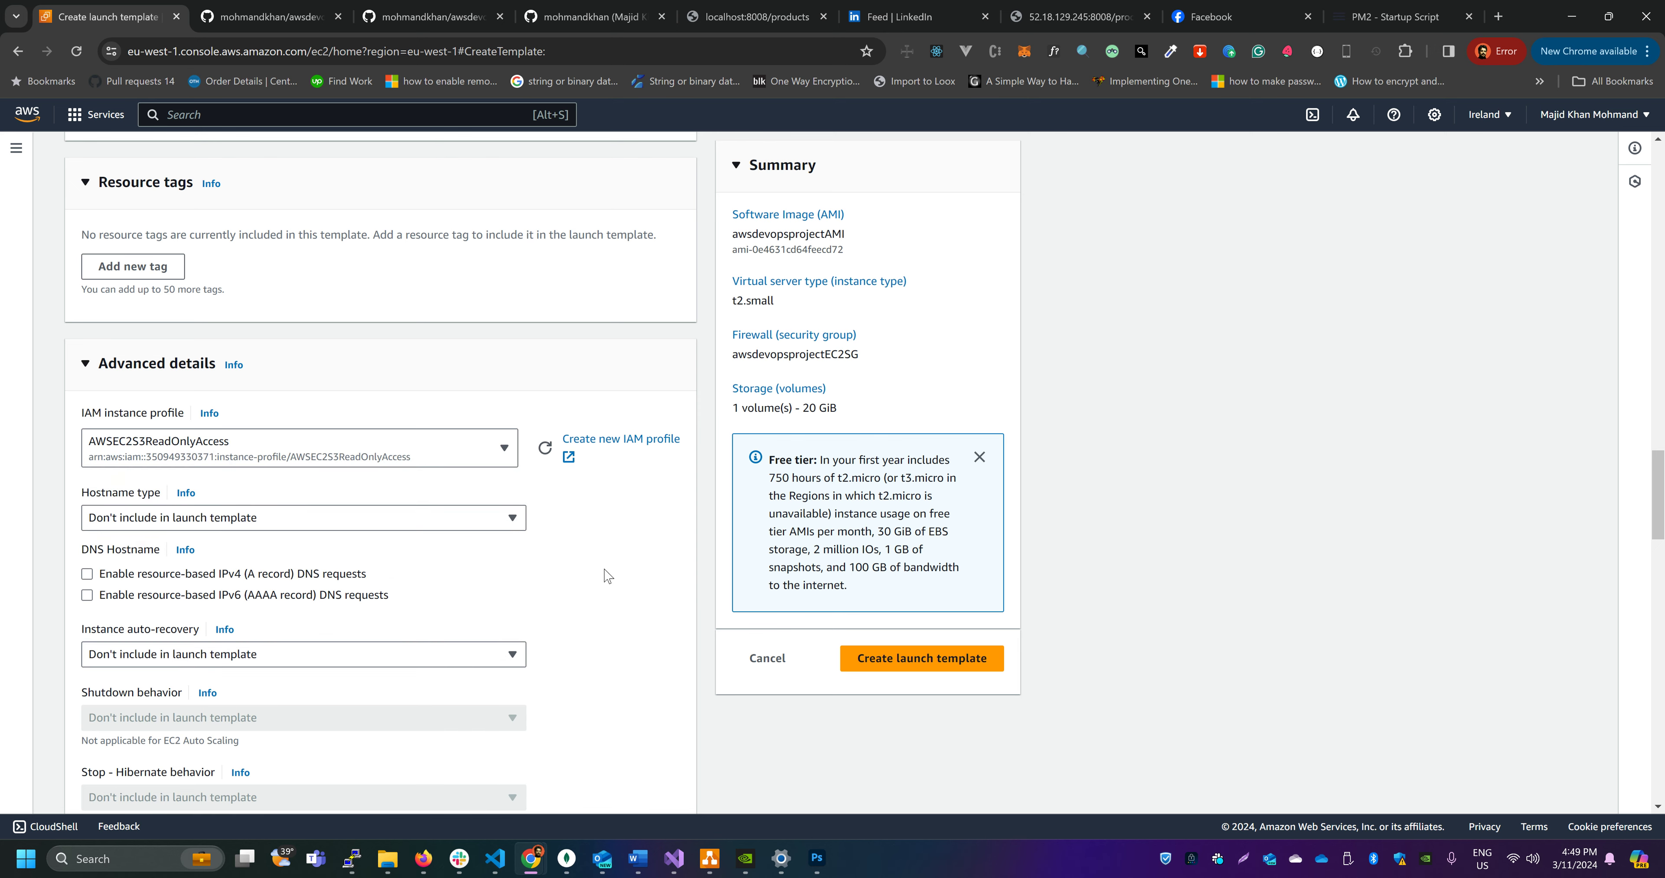
Step: Look over the remaining advanced details and check the status of awsdevopsprojectAMI from a separate EC2 browser tab
scroll(601, 575, down, 10)
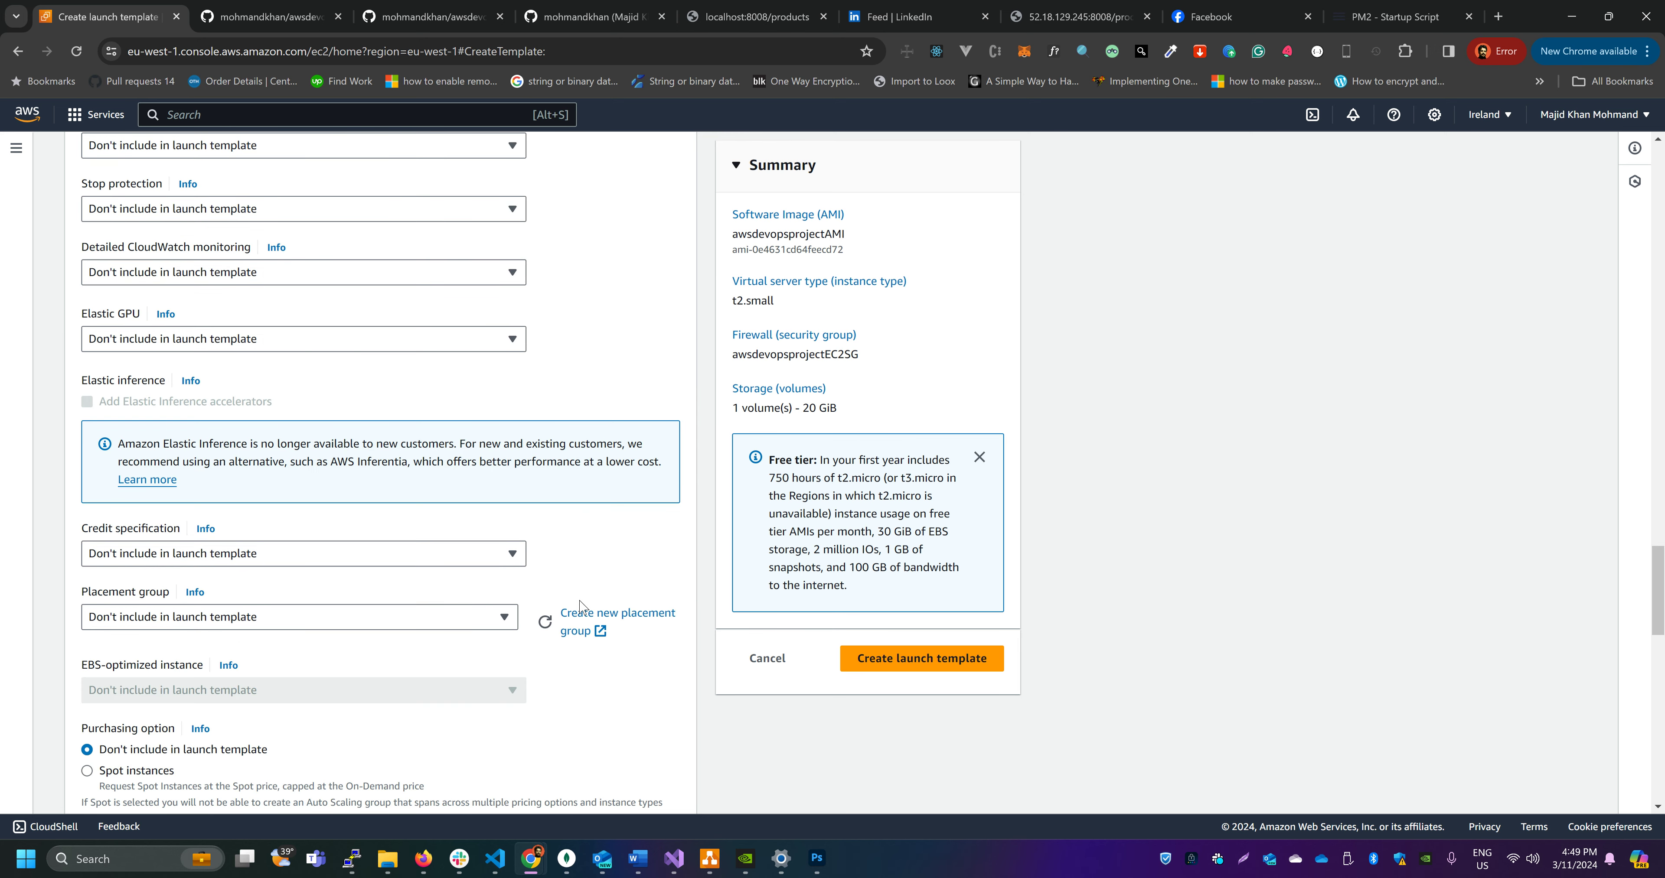
scroll(614, 633, down, 8)
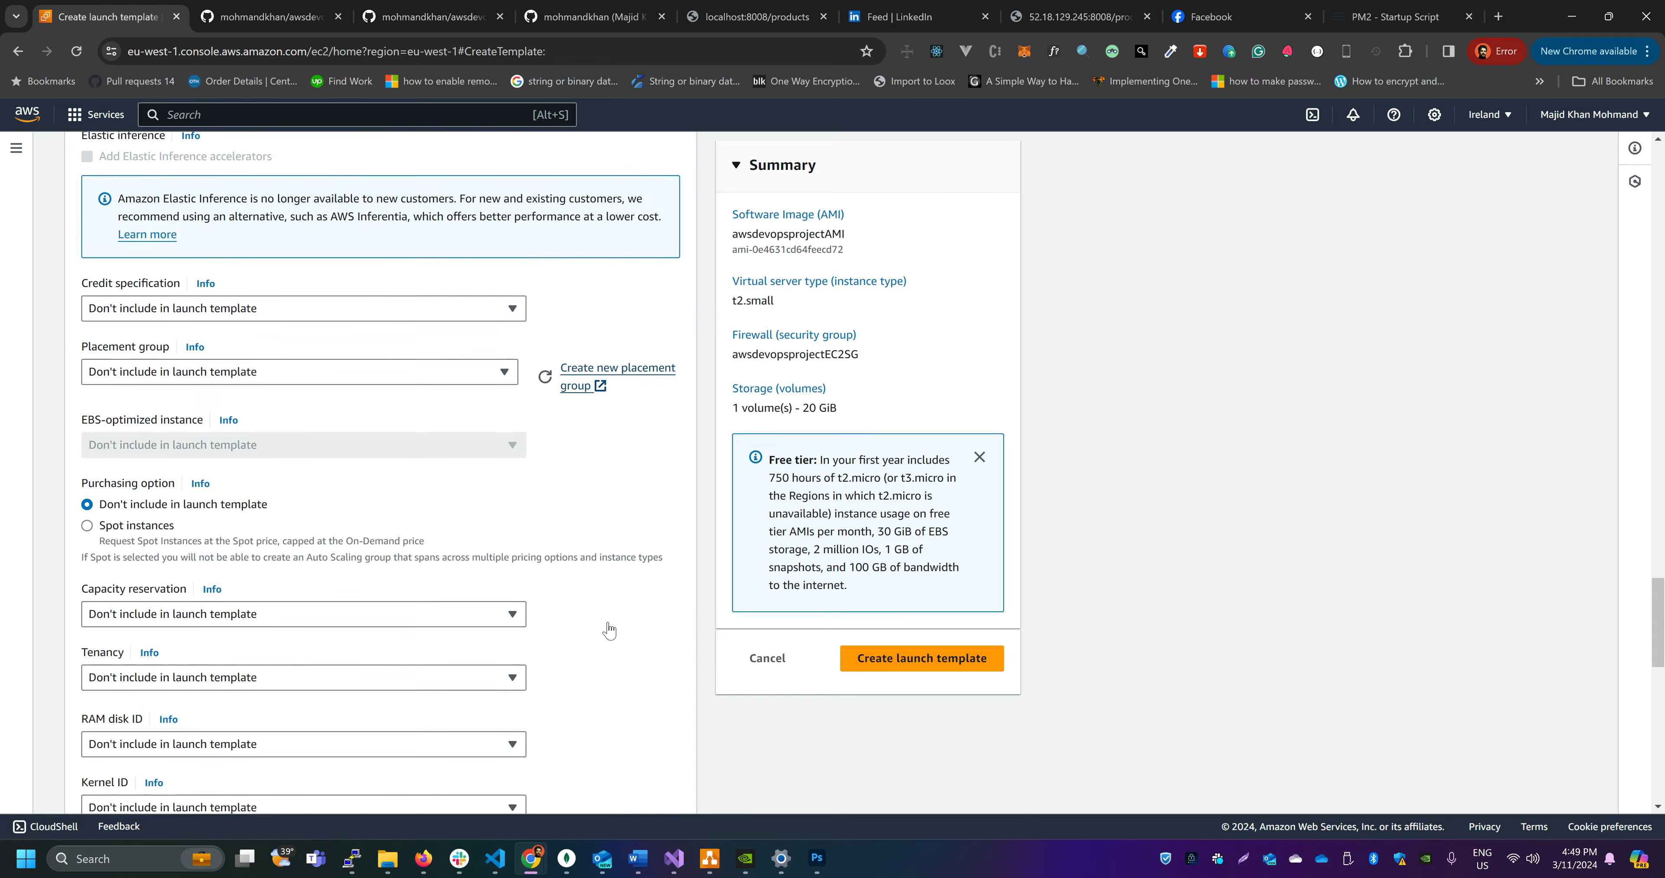
scroll(608, 630, up, 20)
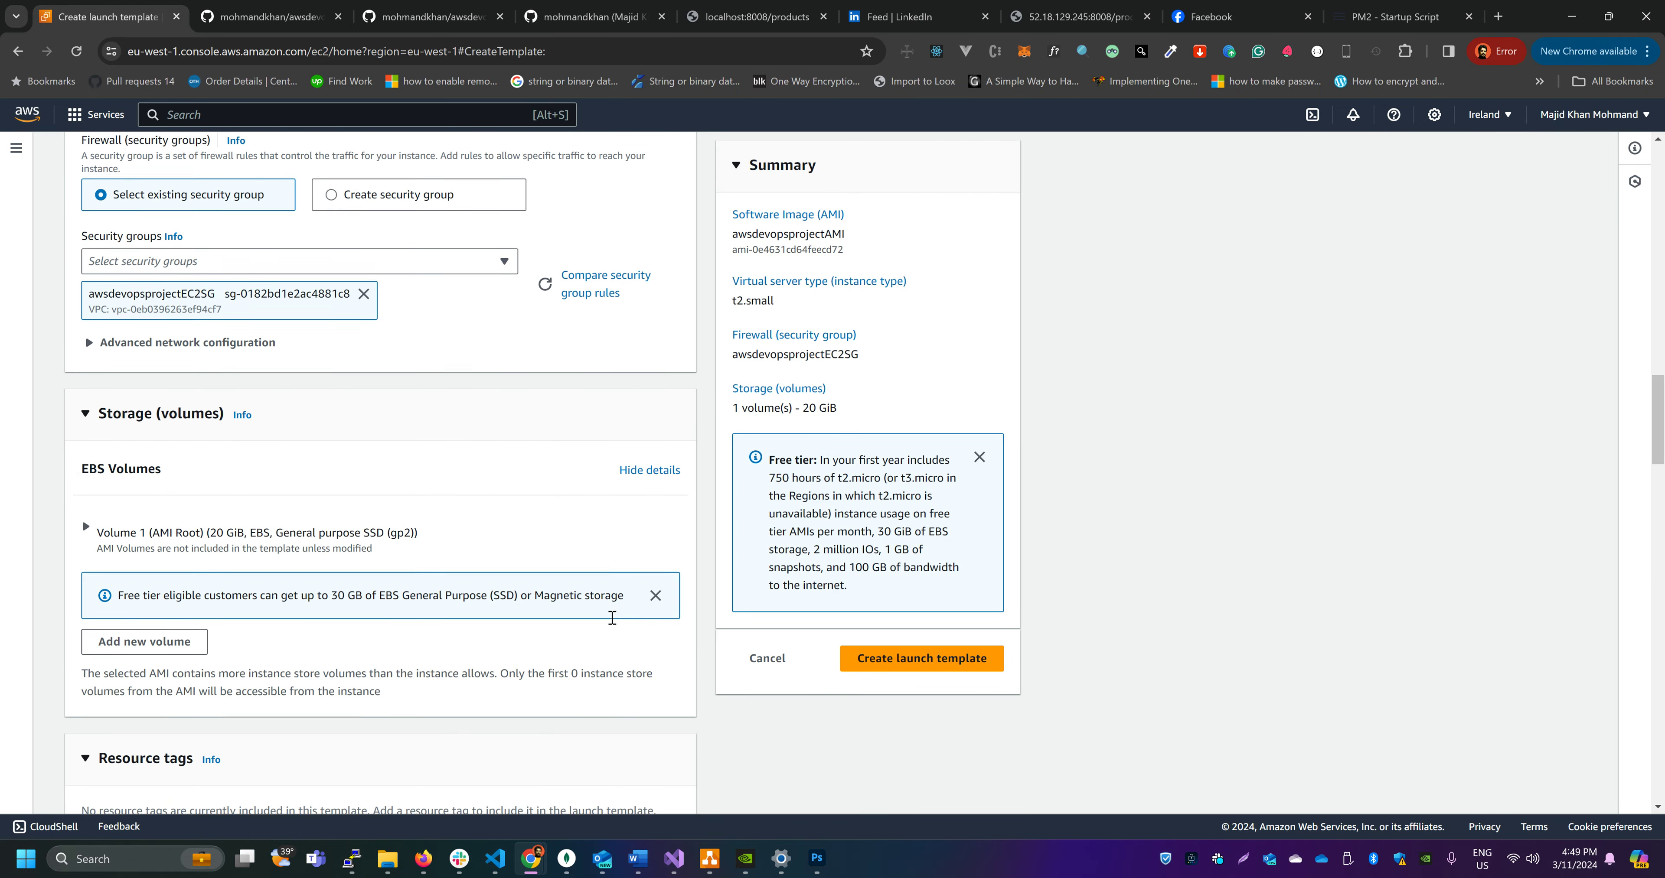
scroll(614, 619, up, 10)
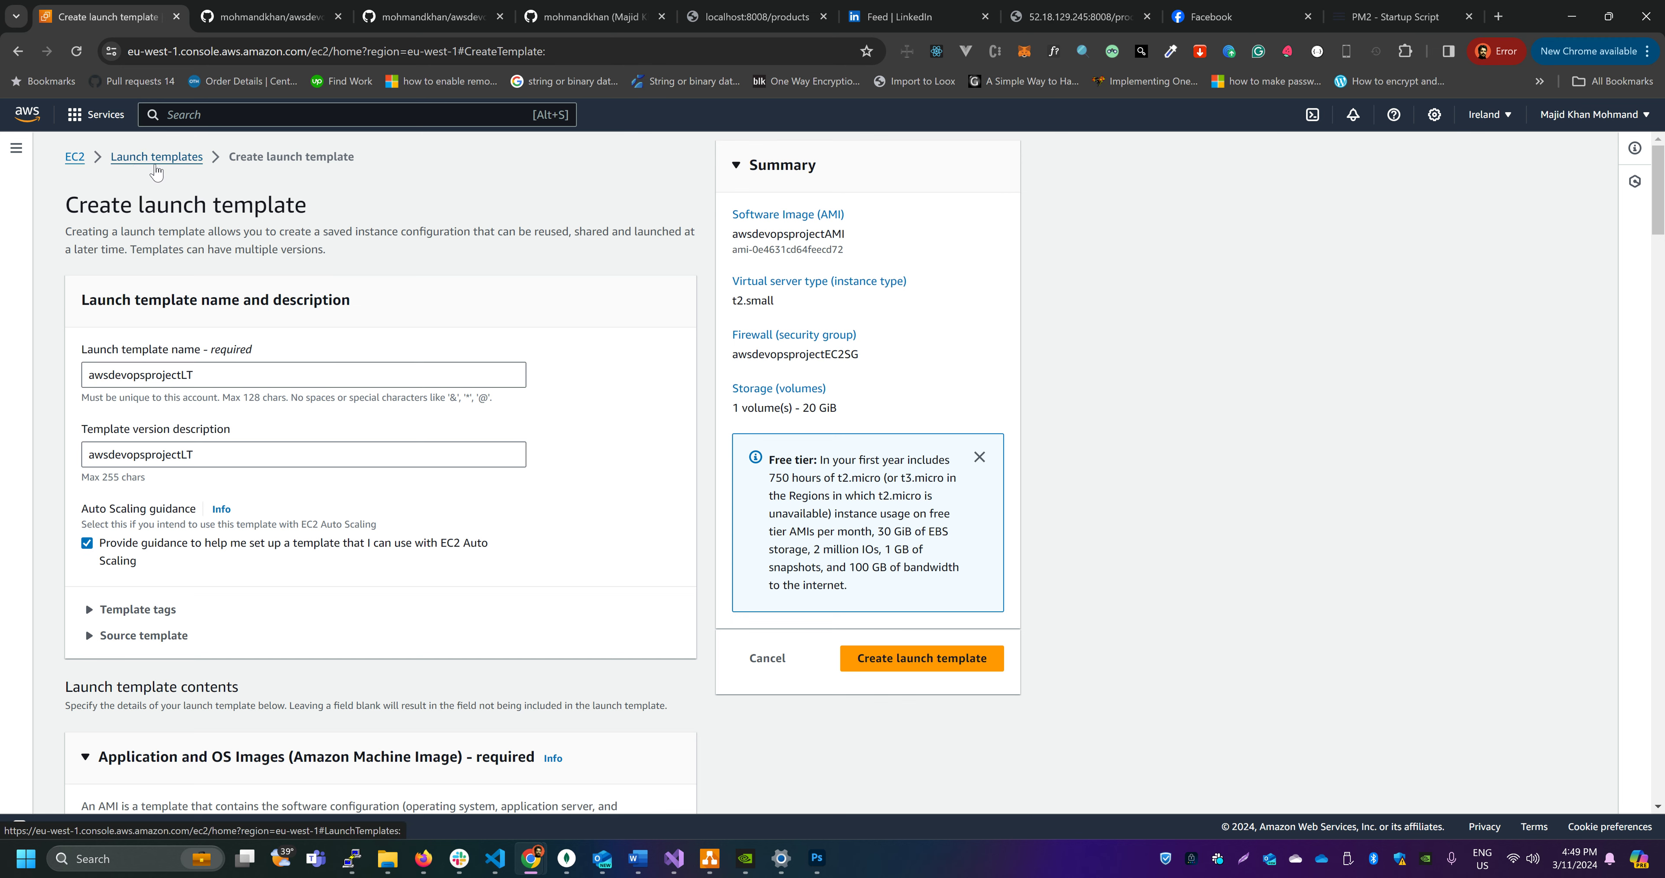
click(87, 126)
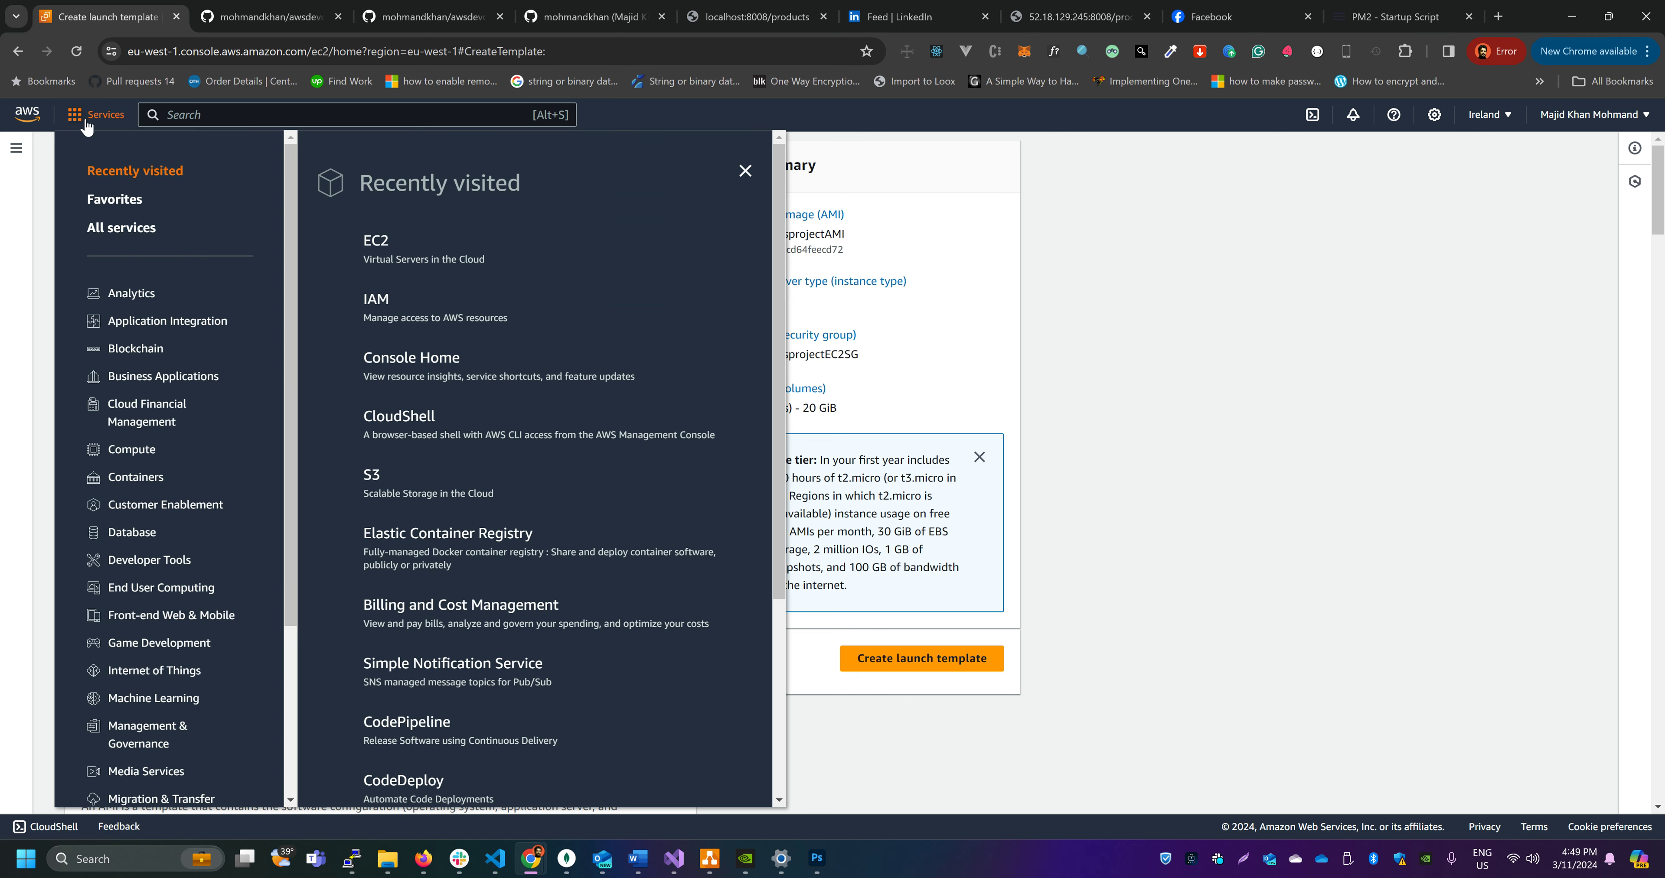
middle_click(382, 251)
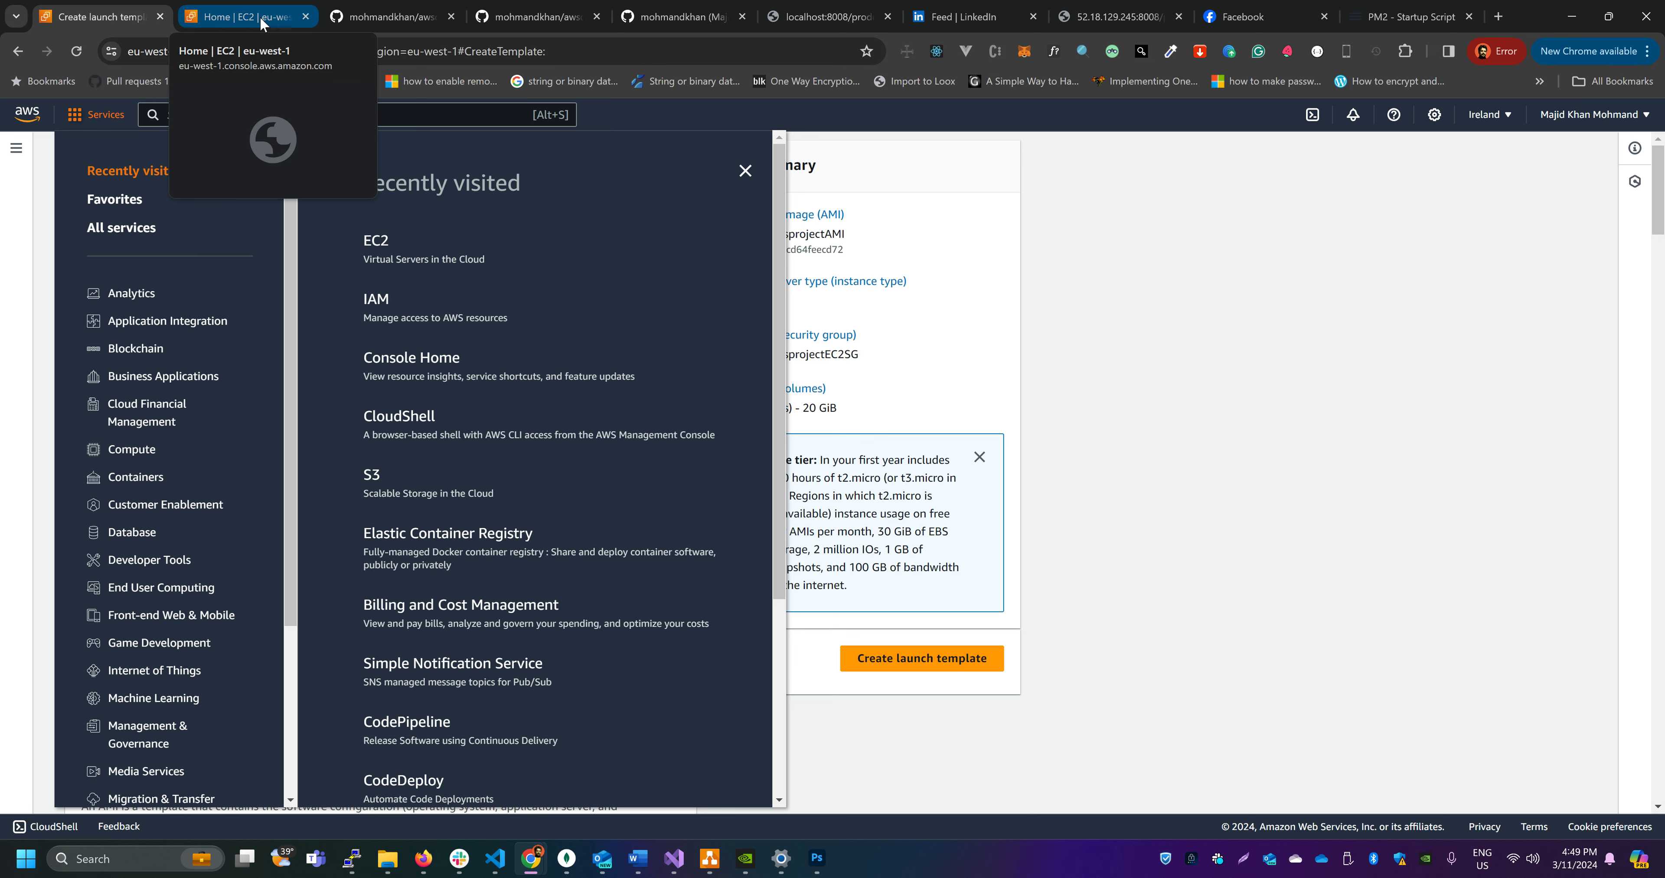
click(744, 172)
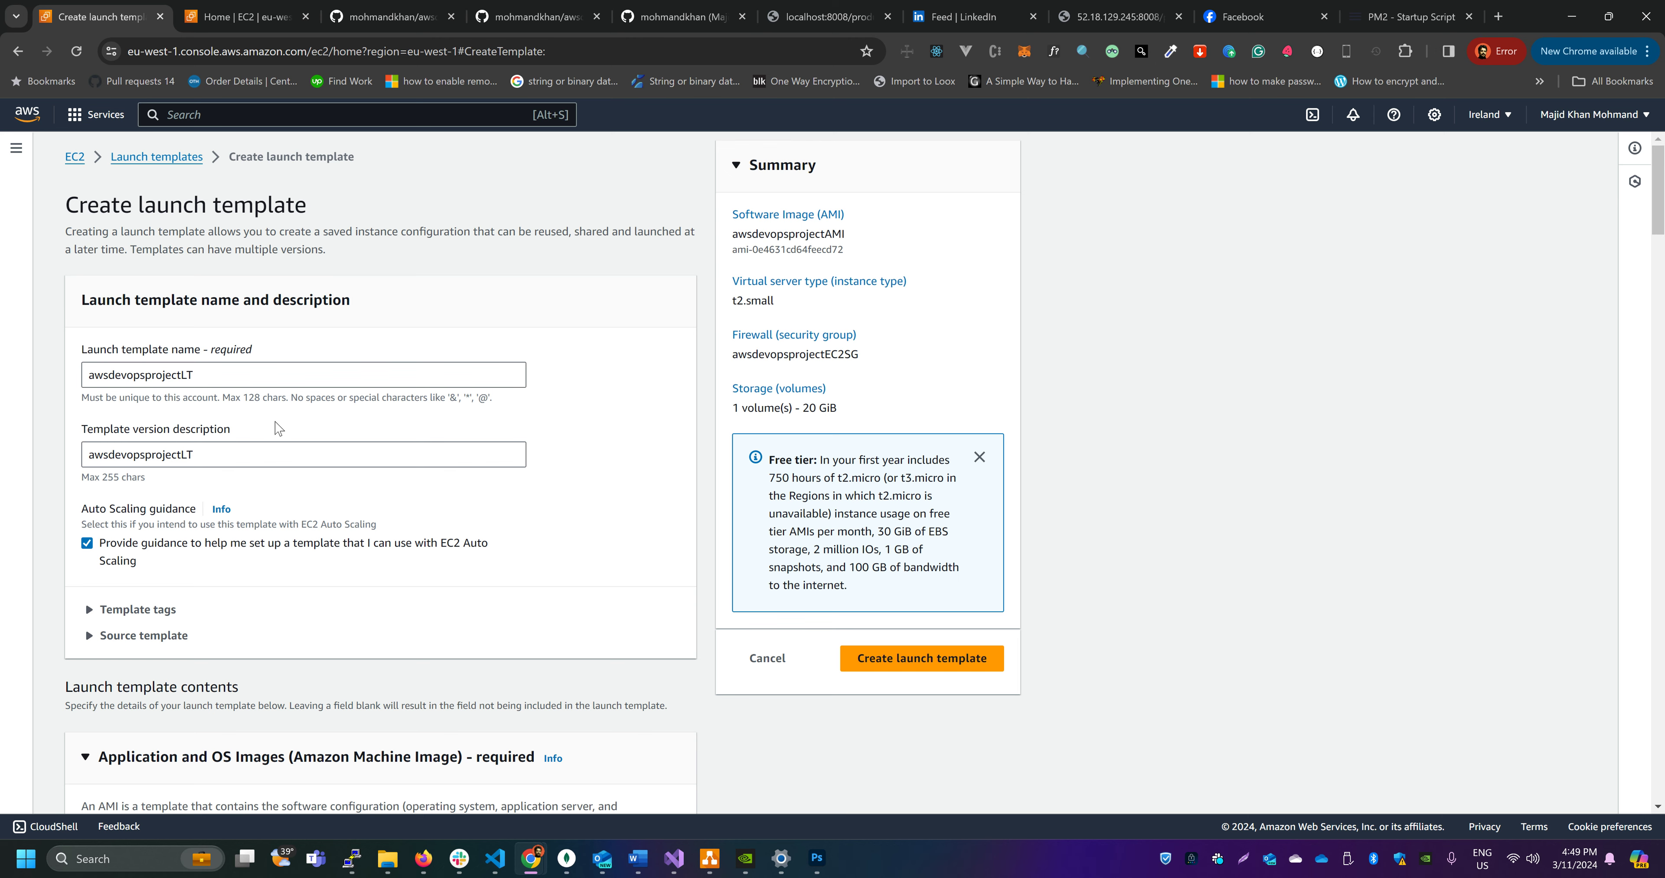
click(252, 17)
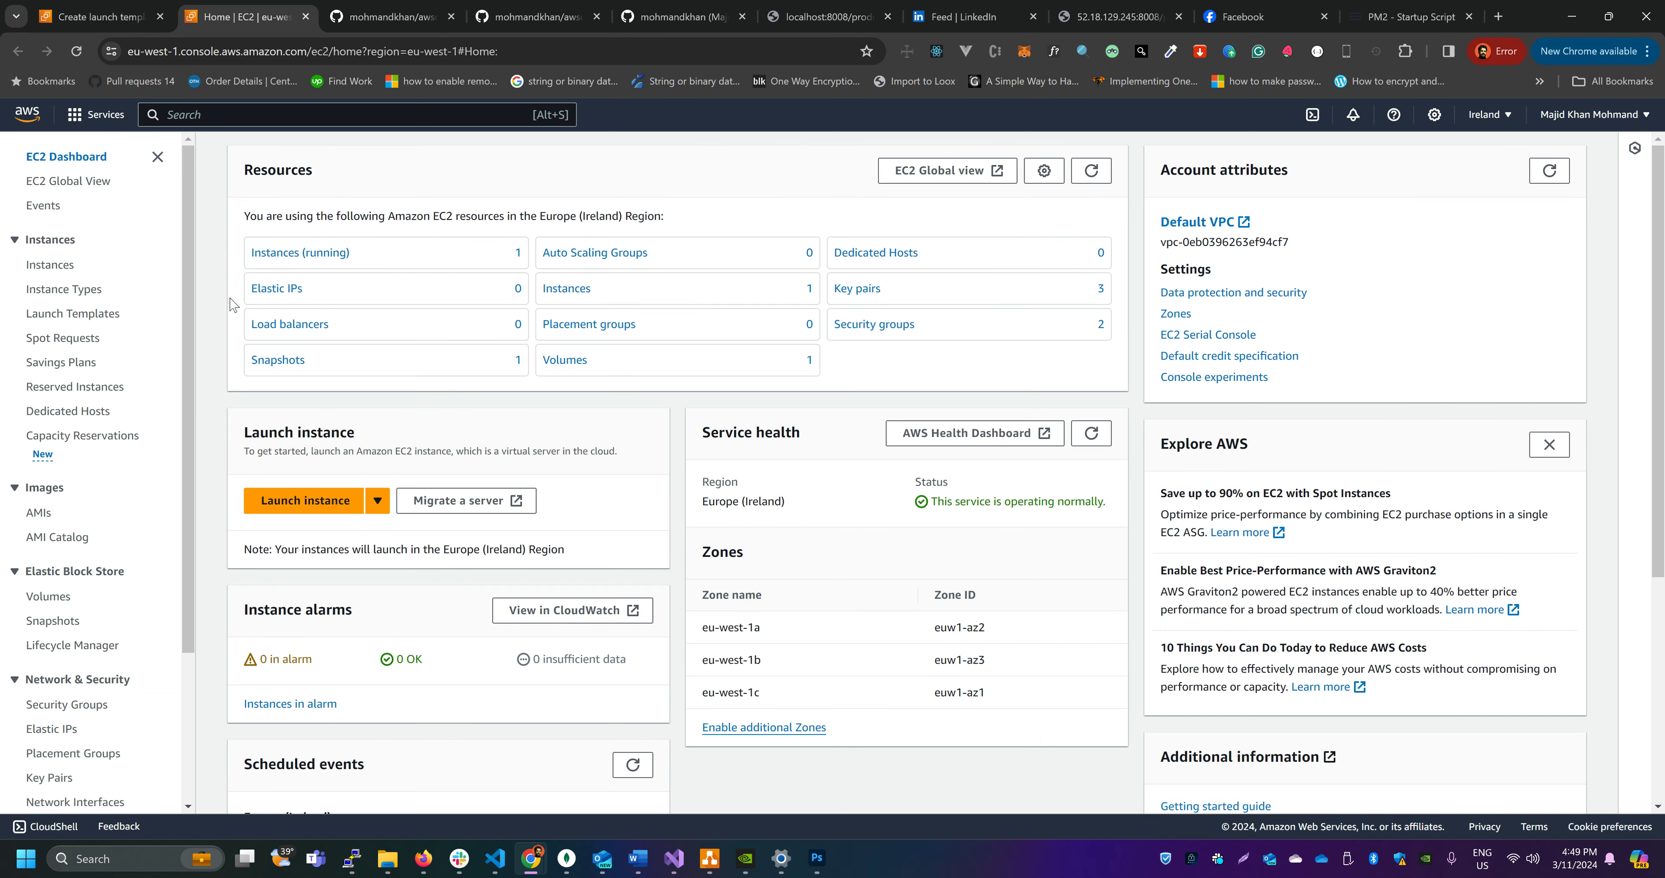
click(53, 517)
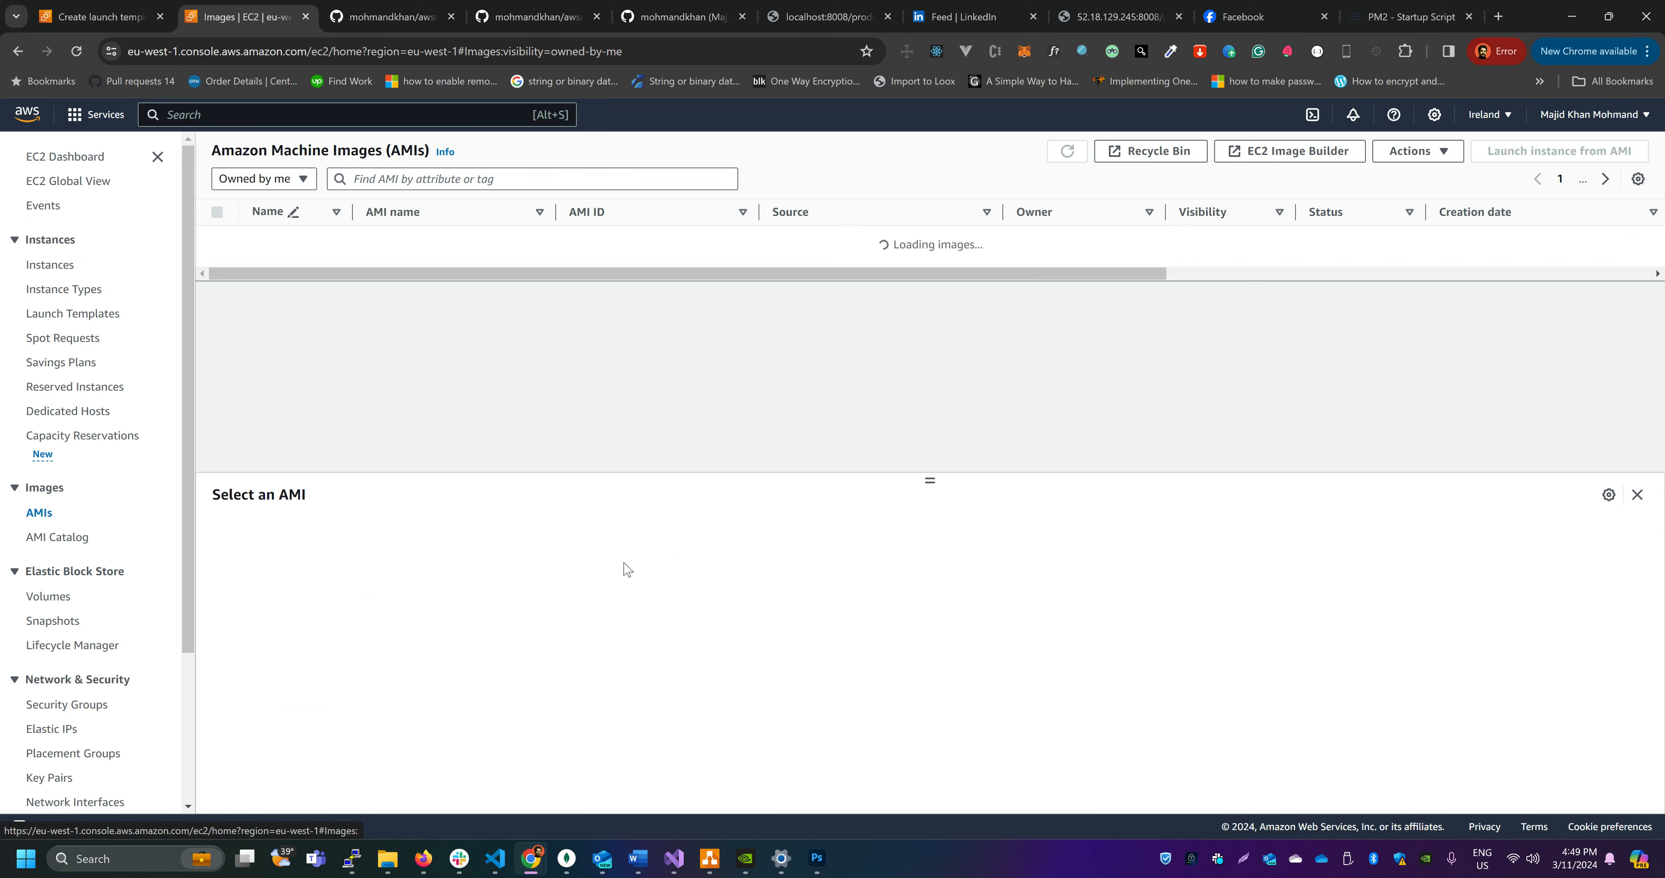
drag(1075, 259, 1225, 283)
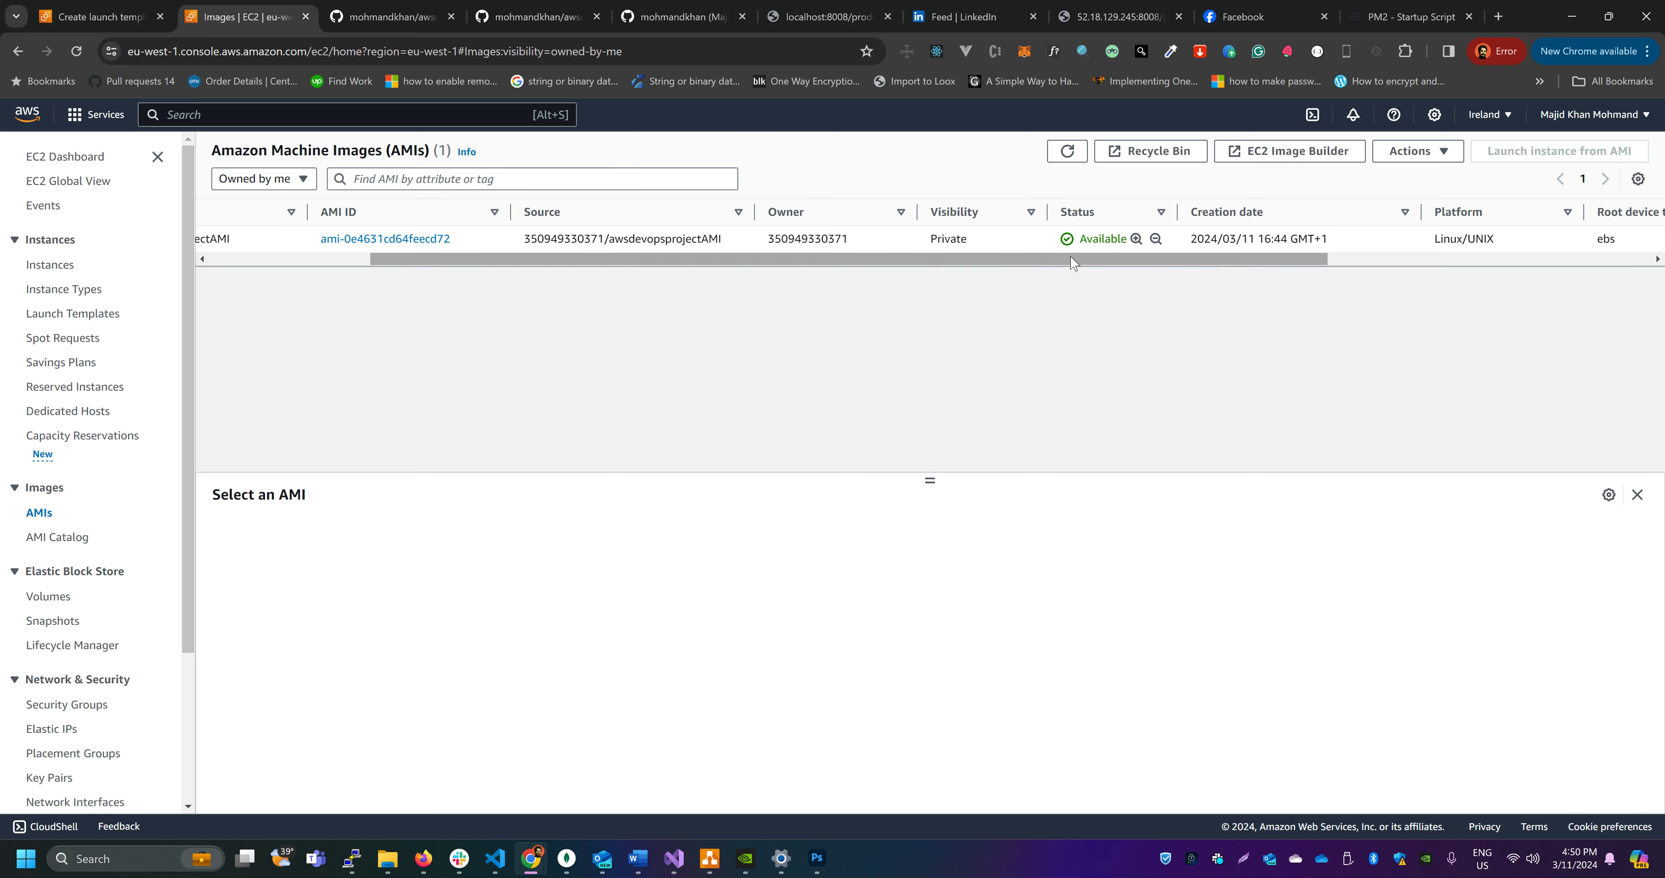
Step: Return to the launch template form, review its settings, create the awsdevopsprojectLT template and open the launch templates list
click(100, 9)
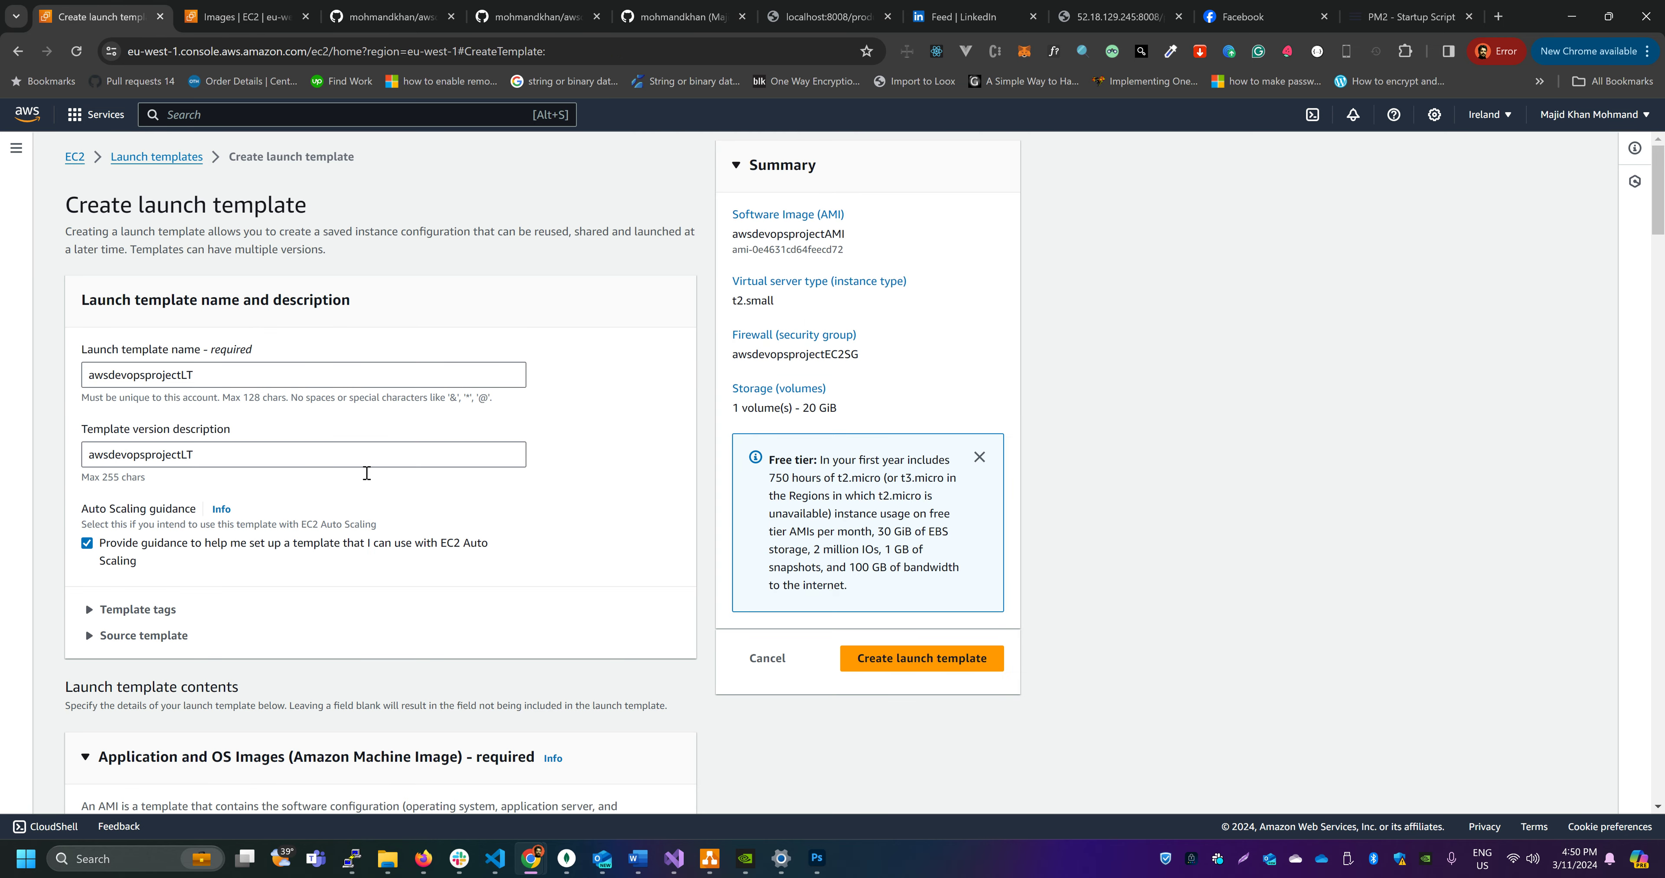
scroll(363, 510, down, 10)
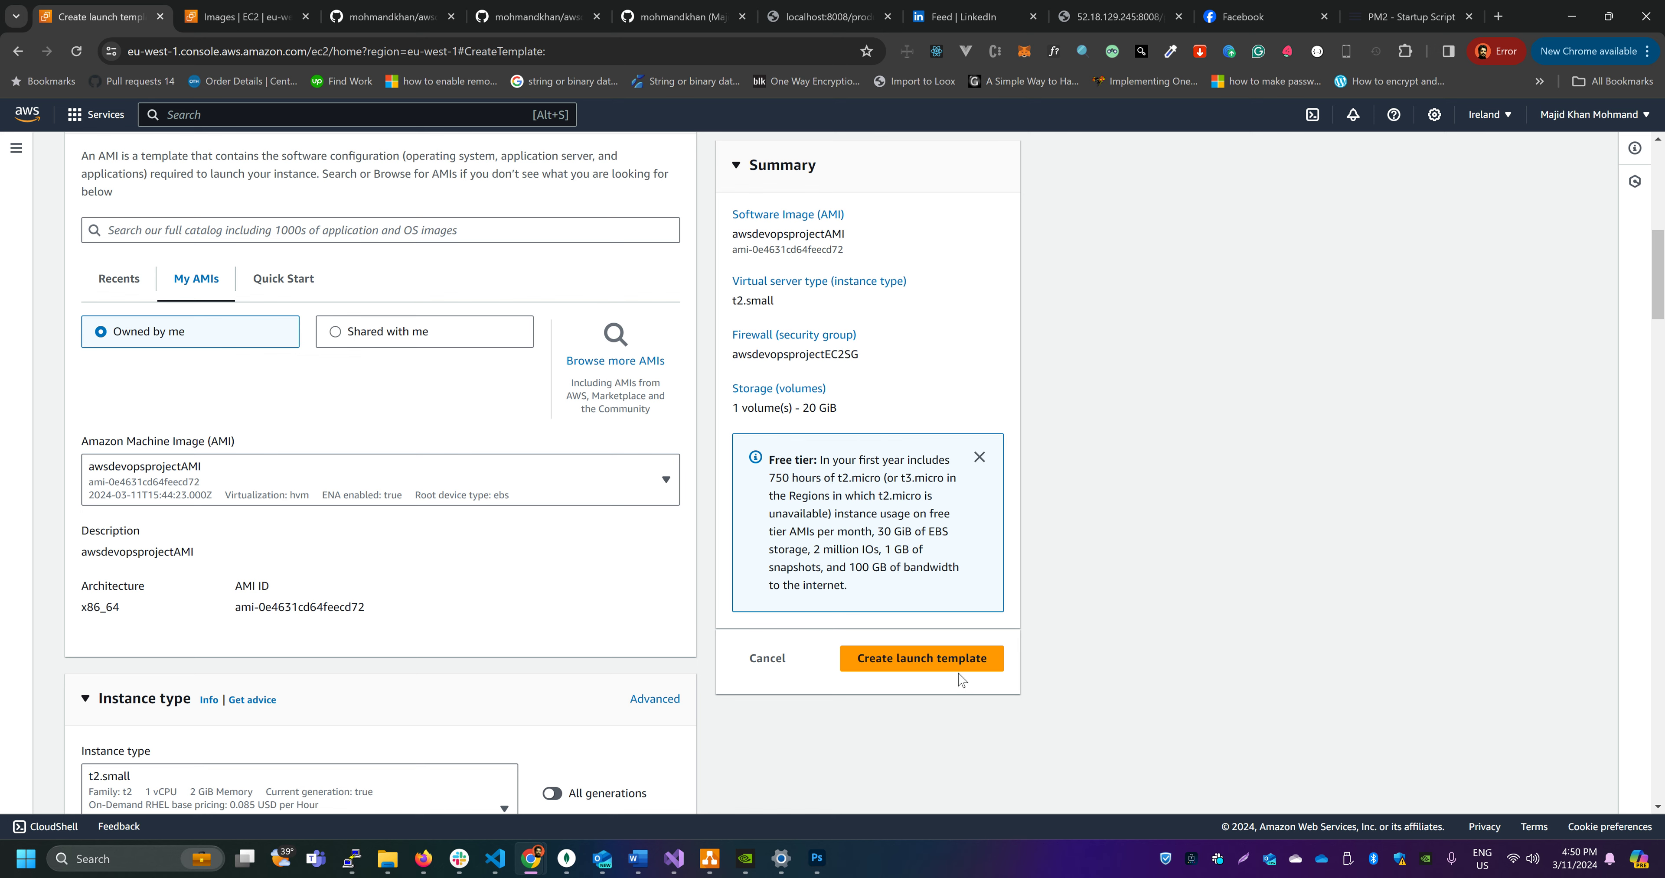
scroll(483, 543, down, 5)
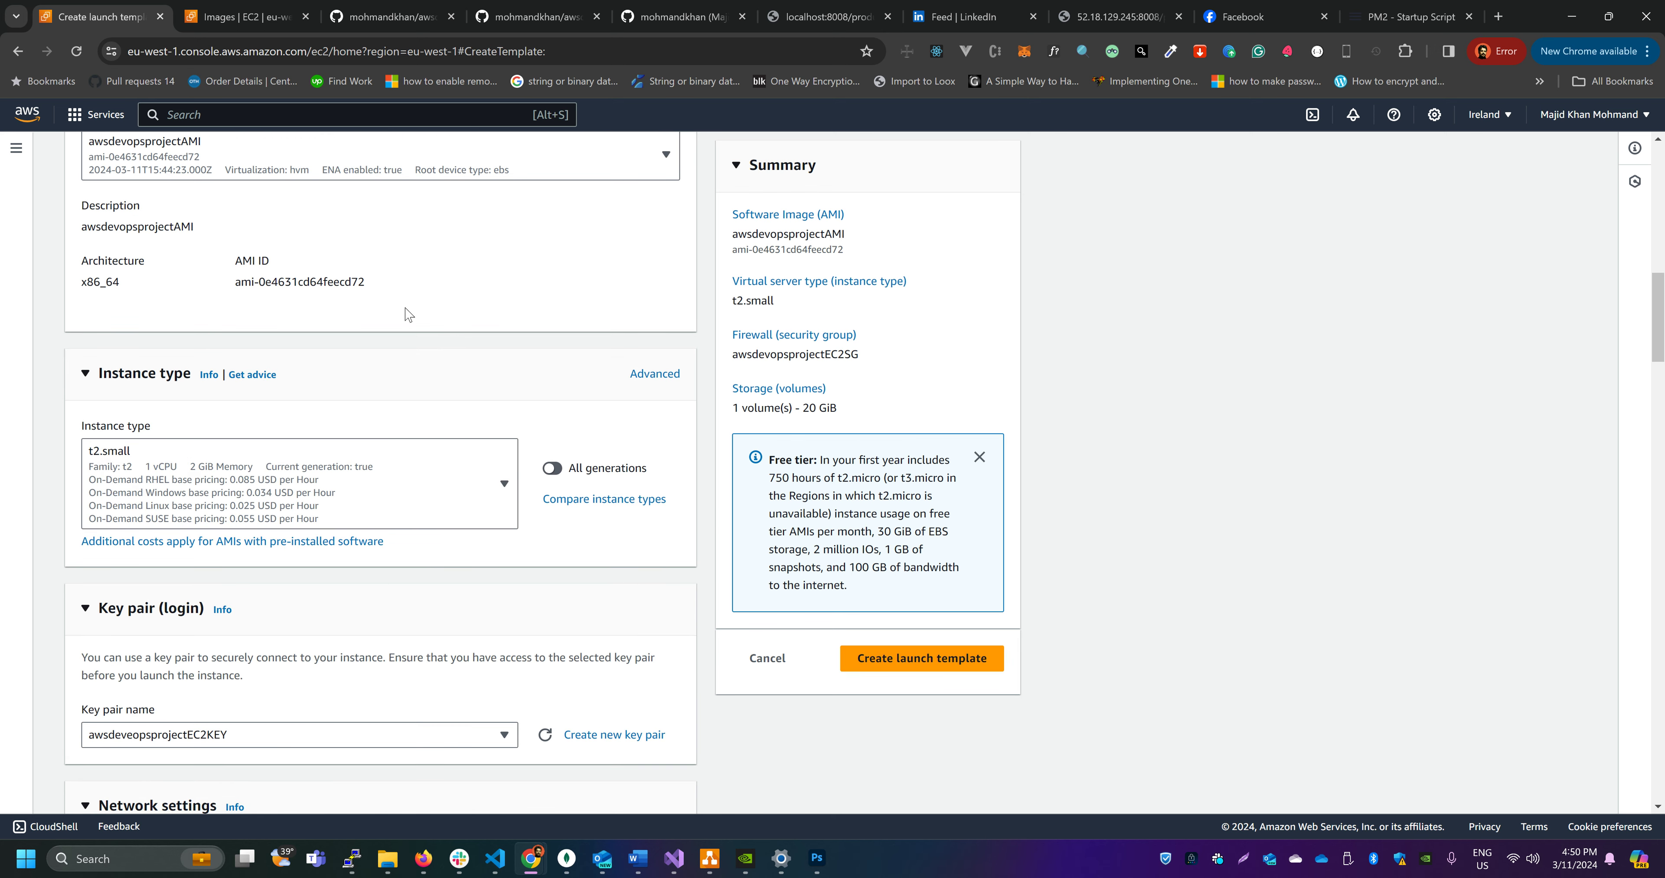
scroll(342, 431, down, 13)
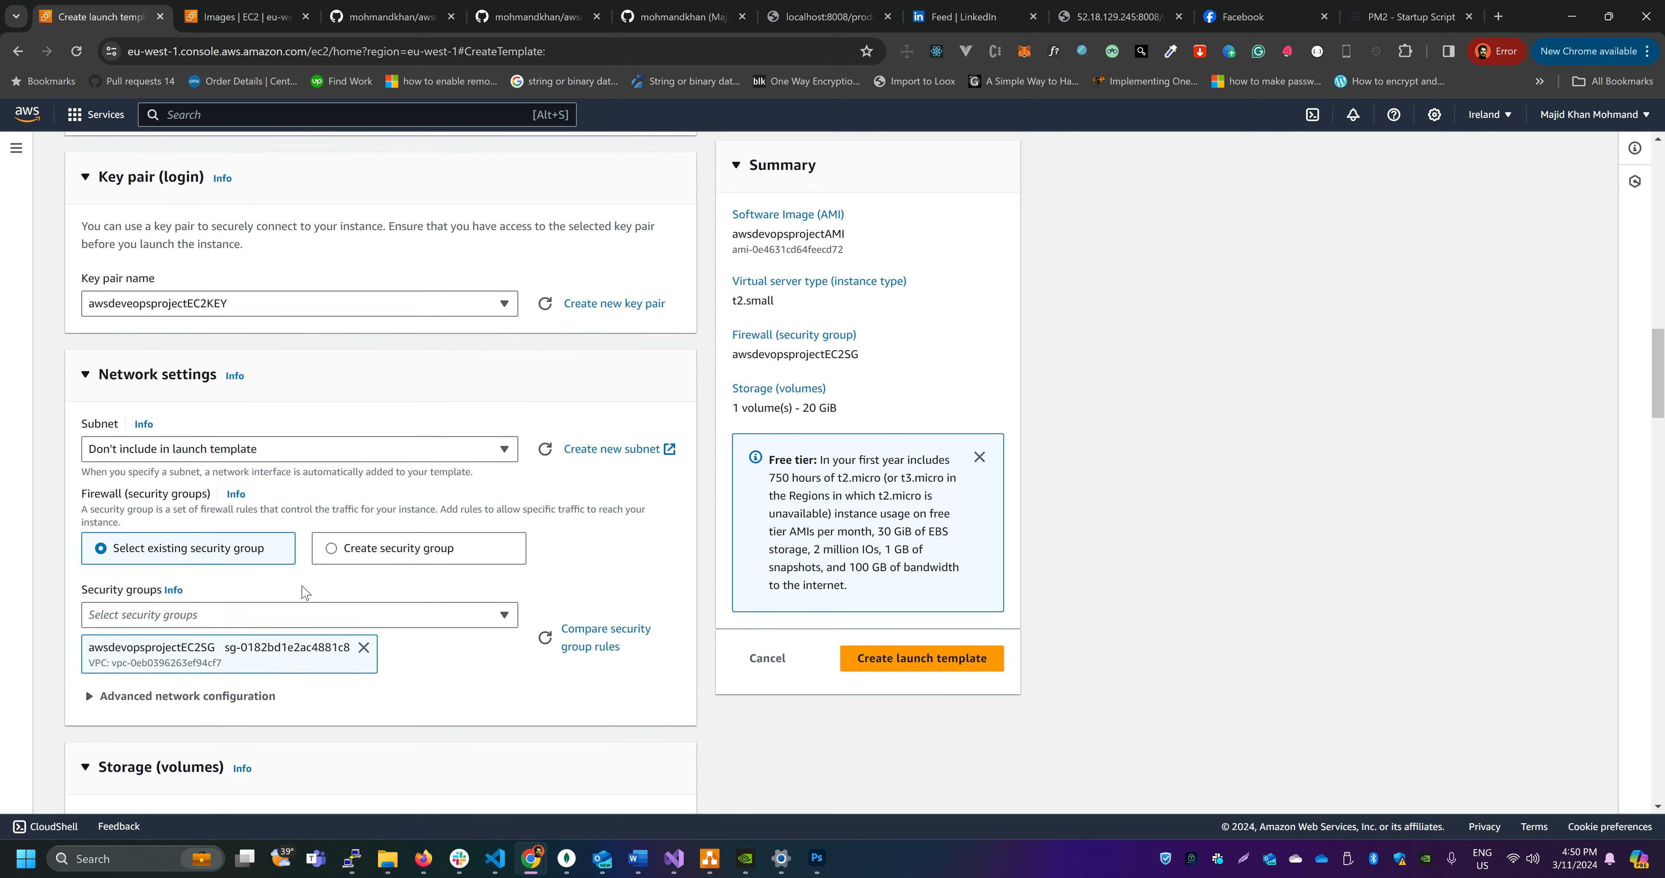
scroll(303, 605, down, 20)
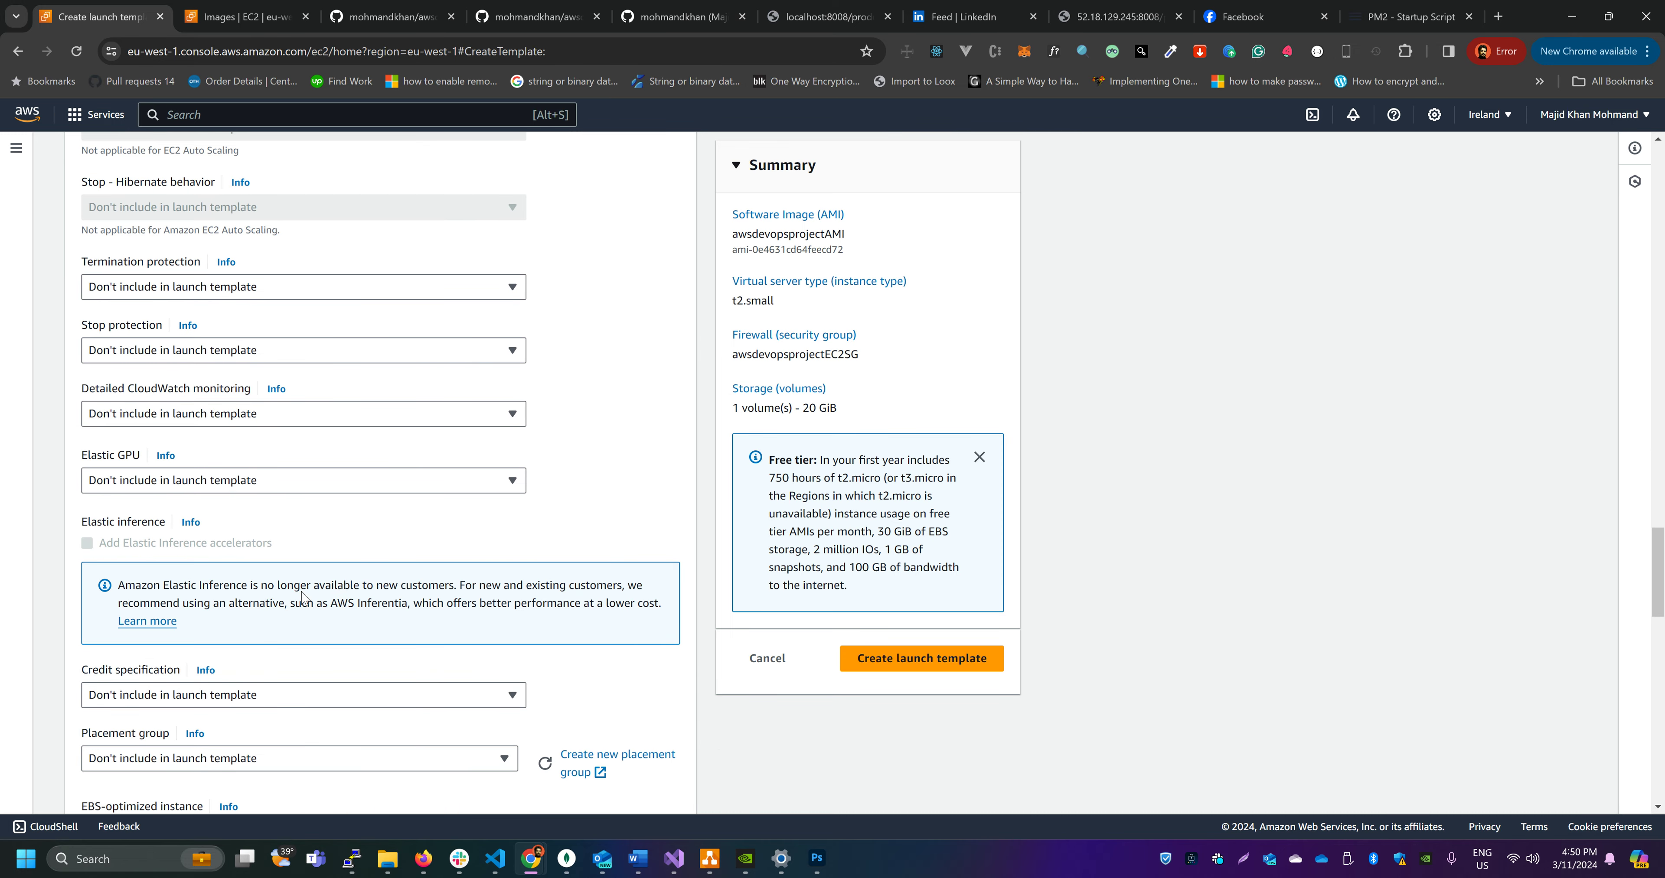
scroll(307, 591, up, 17)
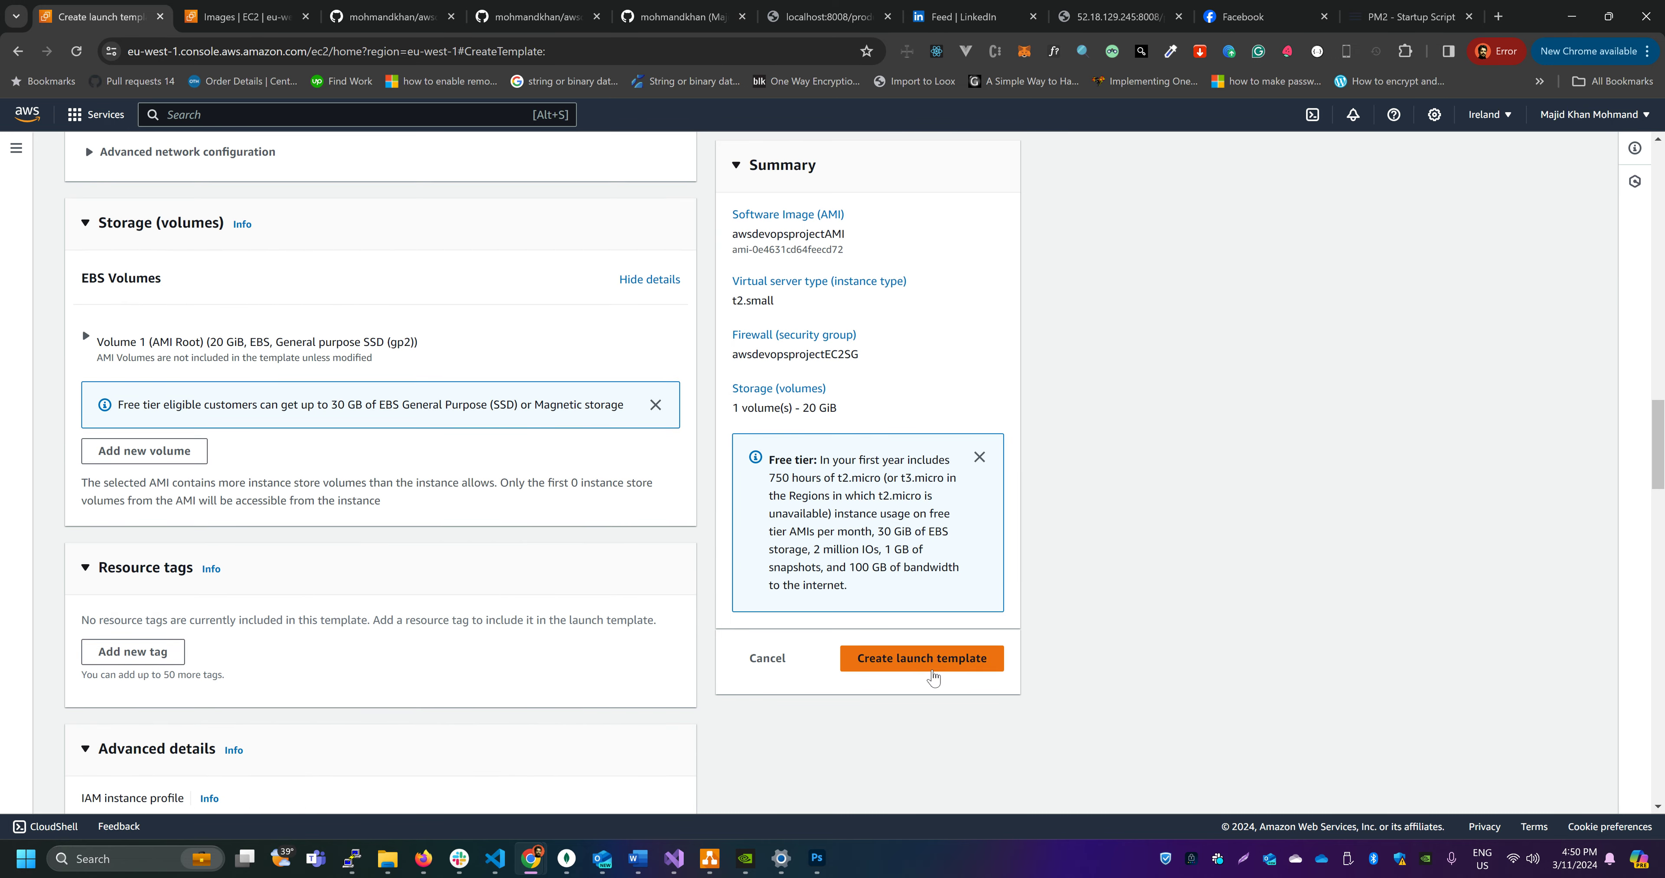
click(937, 671)
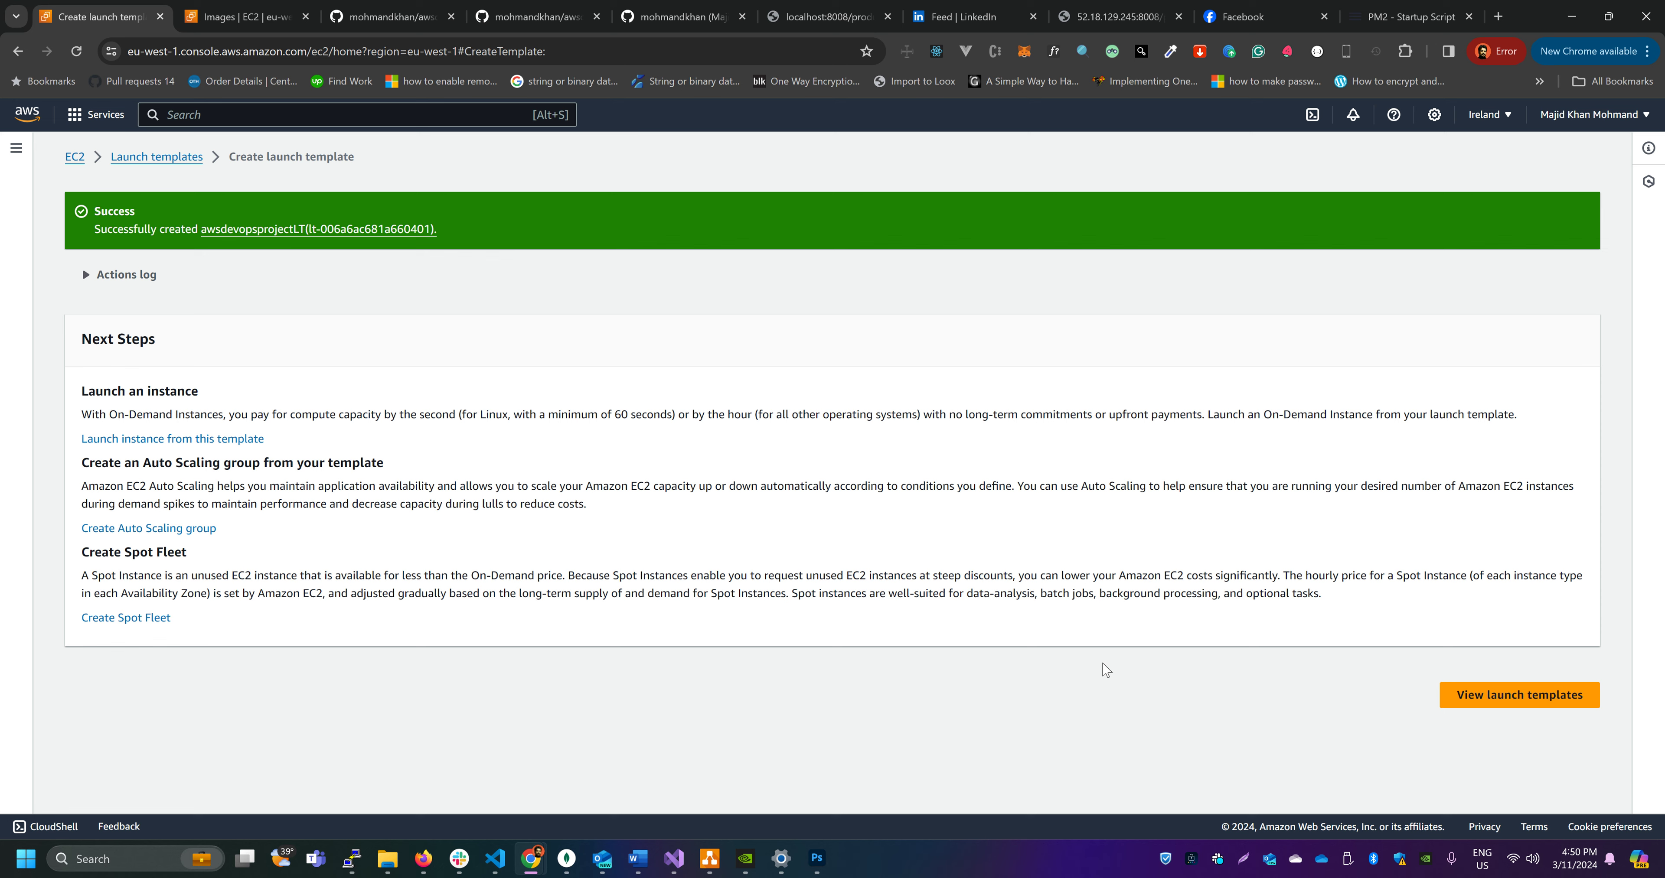
click(1508, 686)
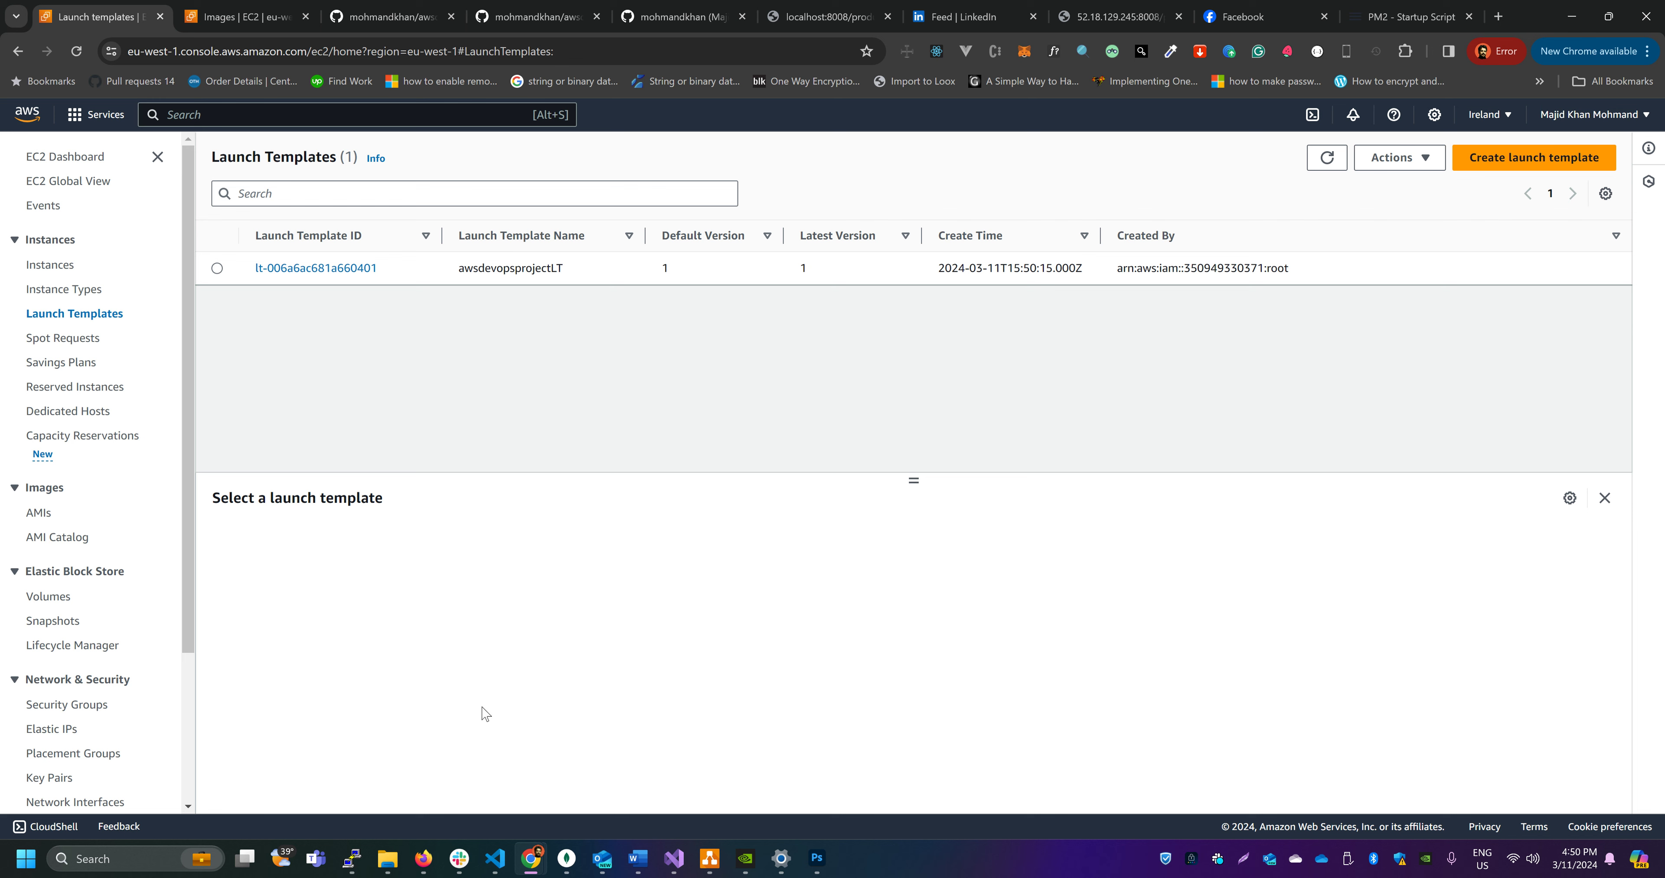
Step: Switch to the PuTTY session, dismiss its fatal error dialog and look over the pm2 output before returning to the launch templates list
click(351, 856)
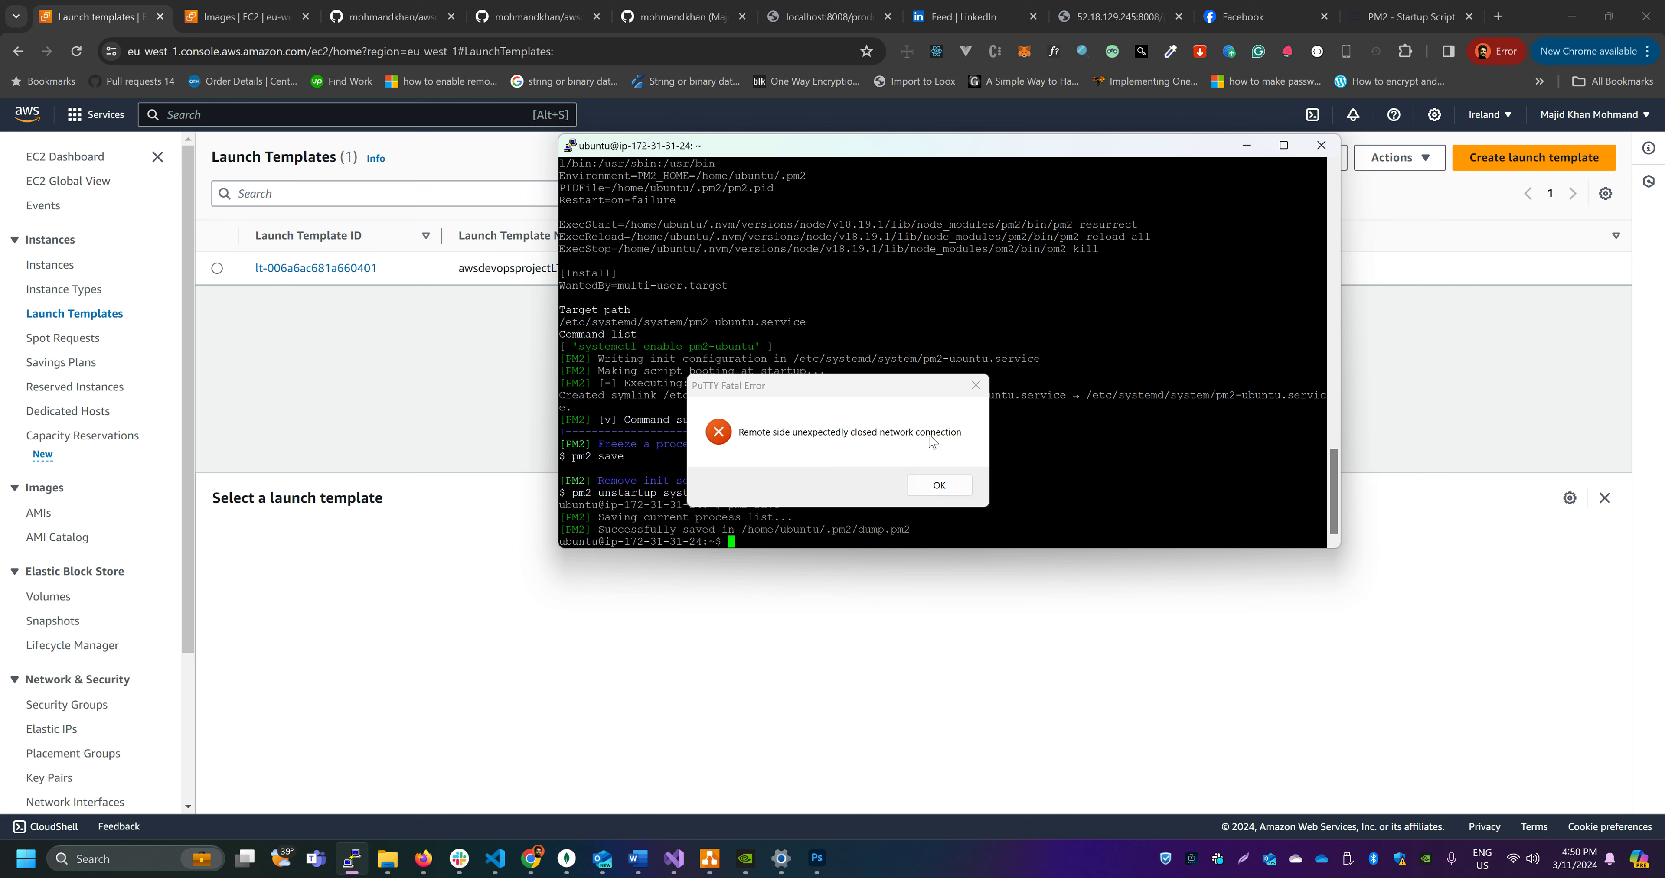
click(939, 486)
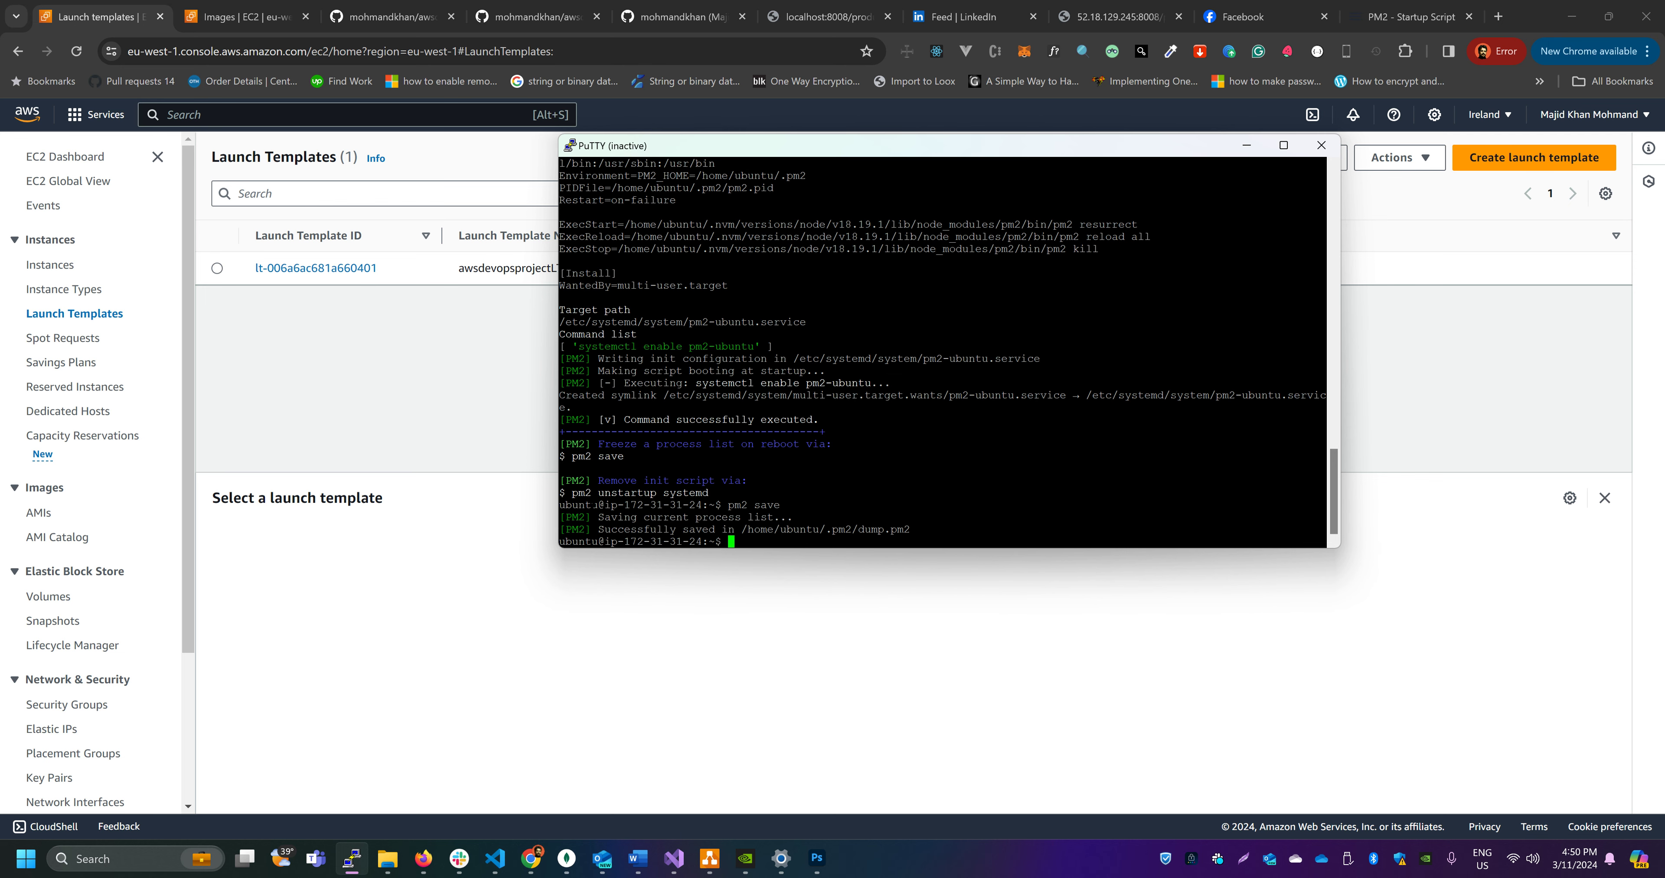
drag(812, 529, 880, 530)
click(446, 317)
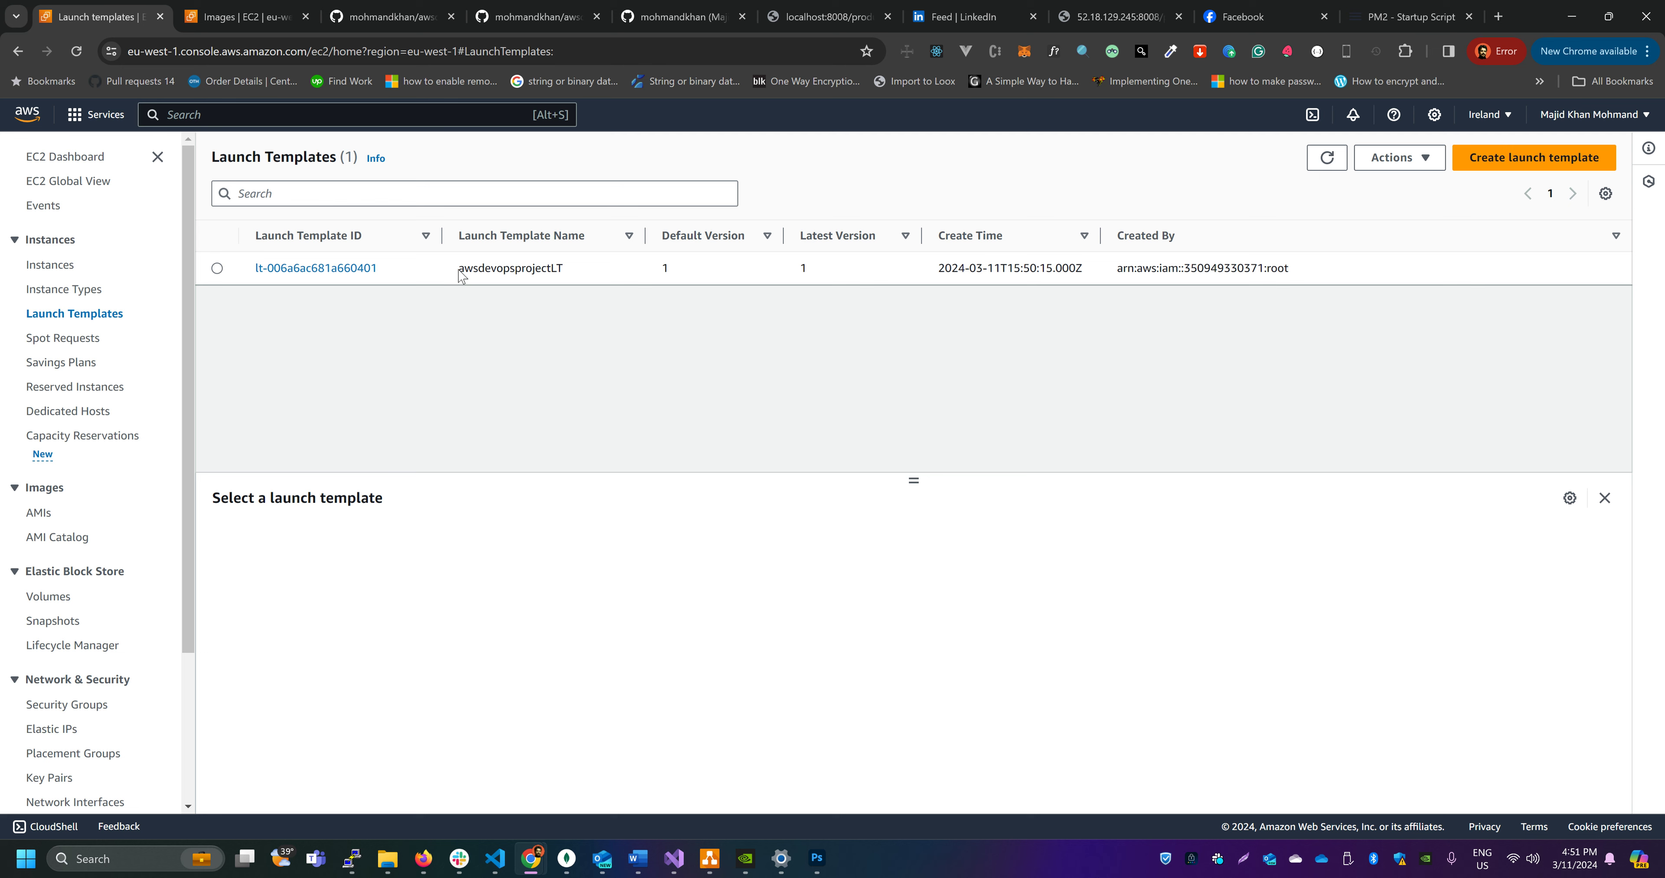
Step: Select the awsdevopsprojectLT template and switch to draw.io to examine the launch template's place in the AWS-CICD-AUTOSCALE diagram
drag(459, 269, 564, 269)
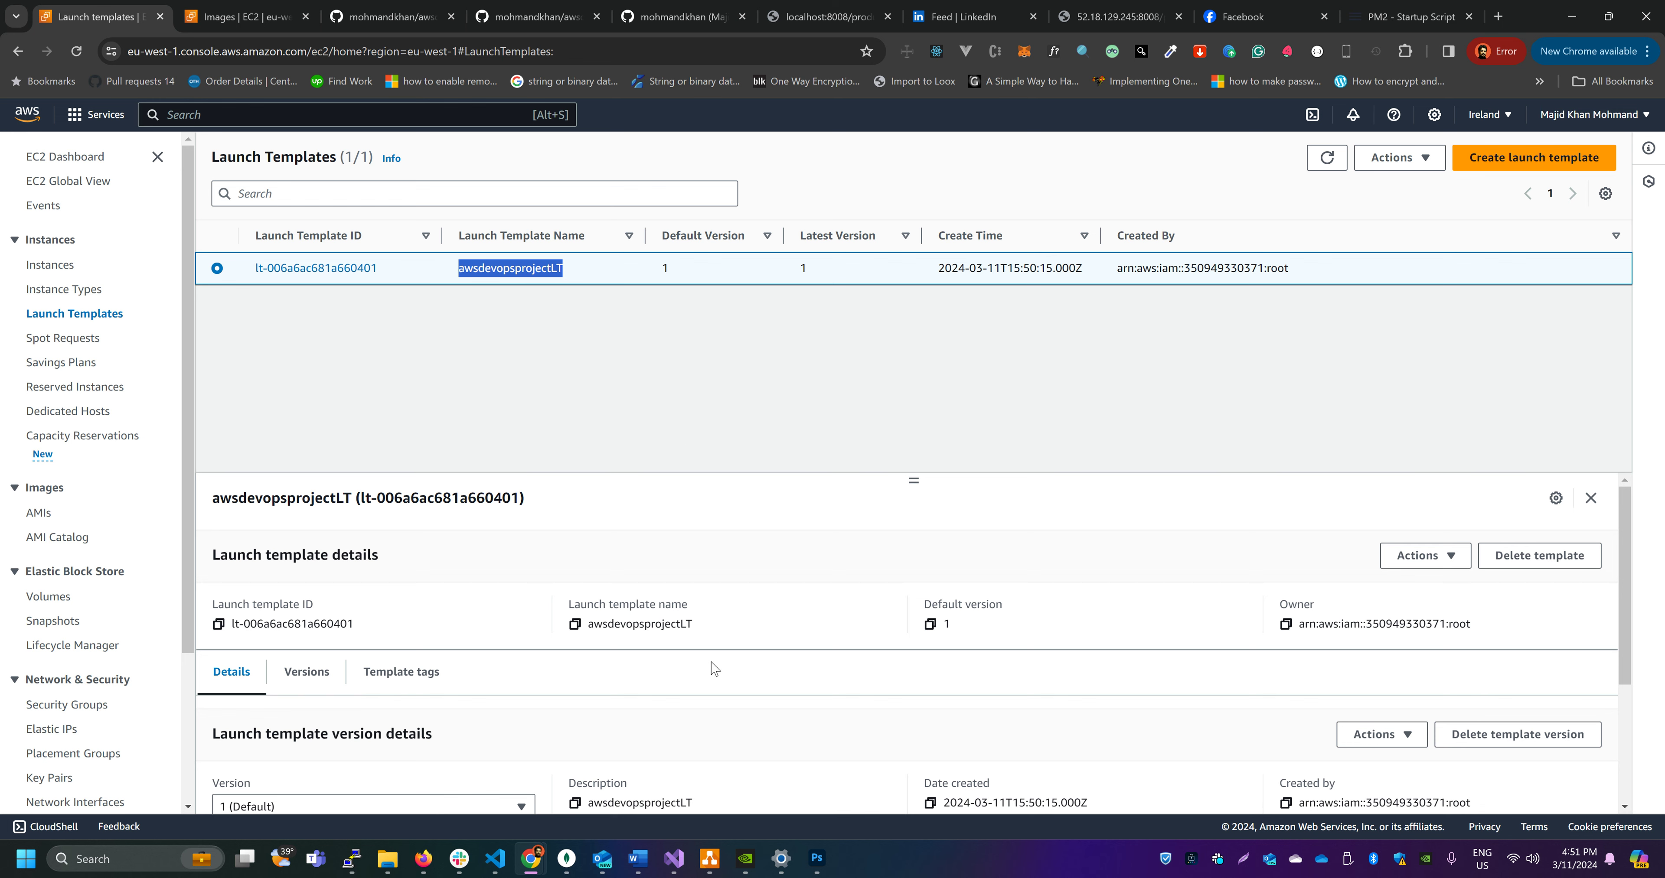
mouse_move(711, 870)
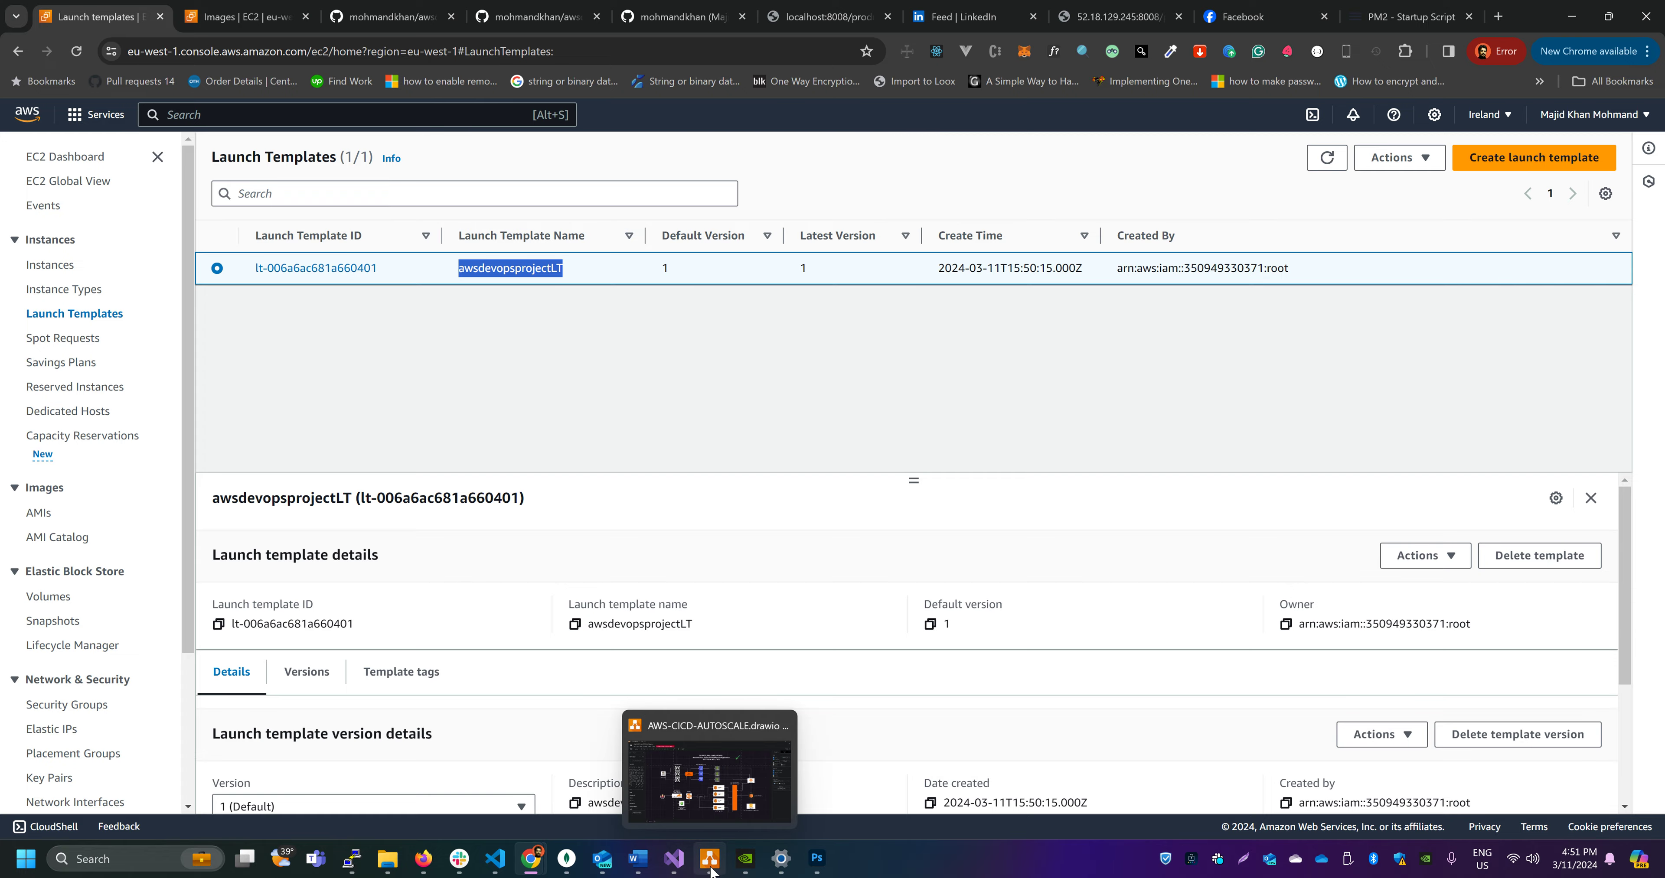
click(756, 772)
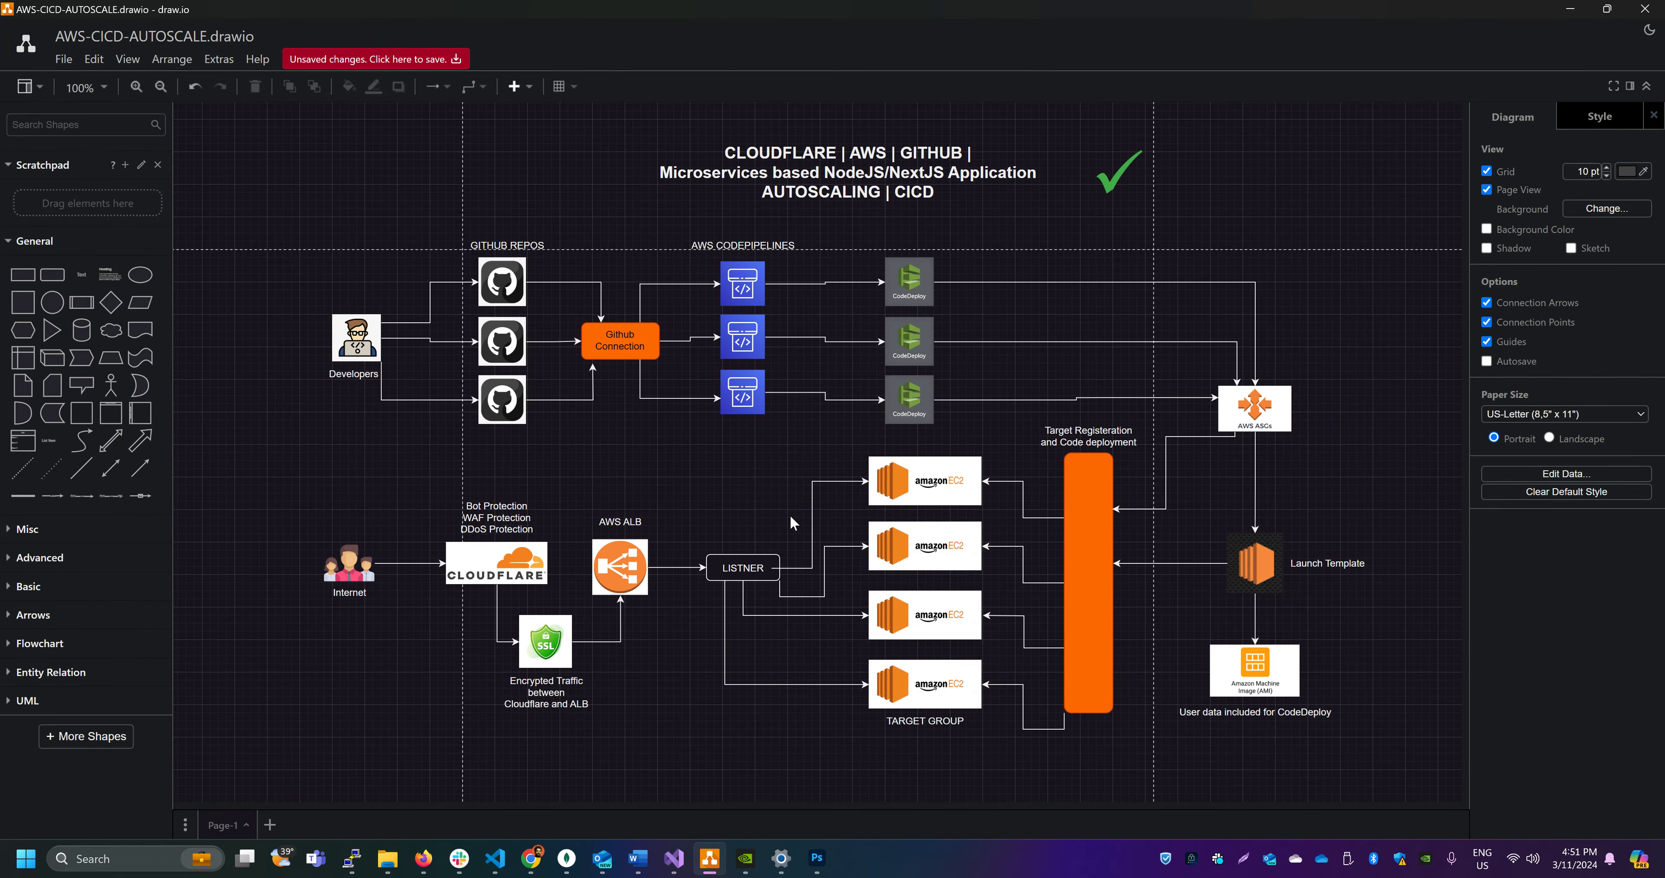
scroll(789, 514, down, 3)
scroll(789, 515, up, 3)
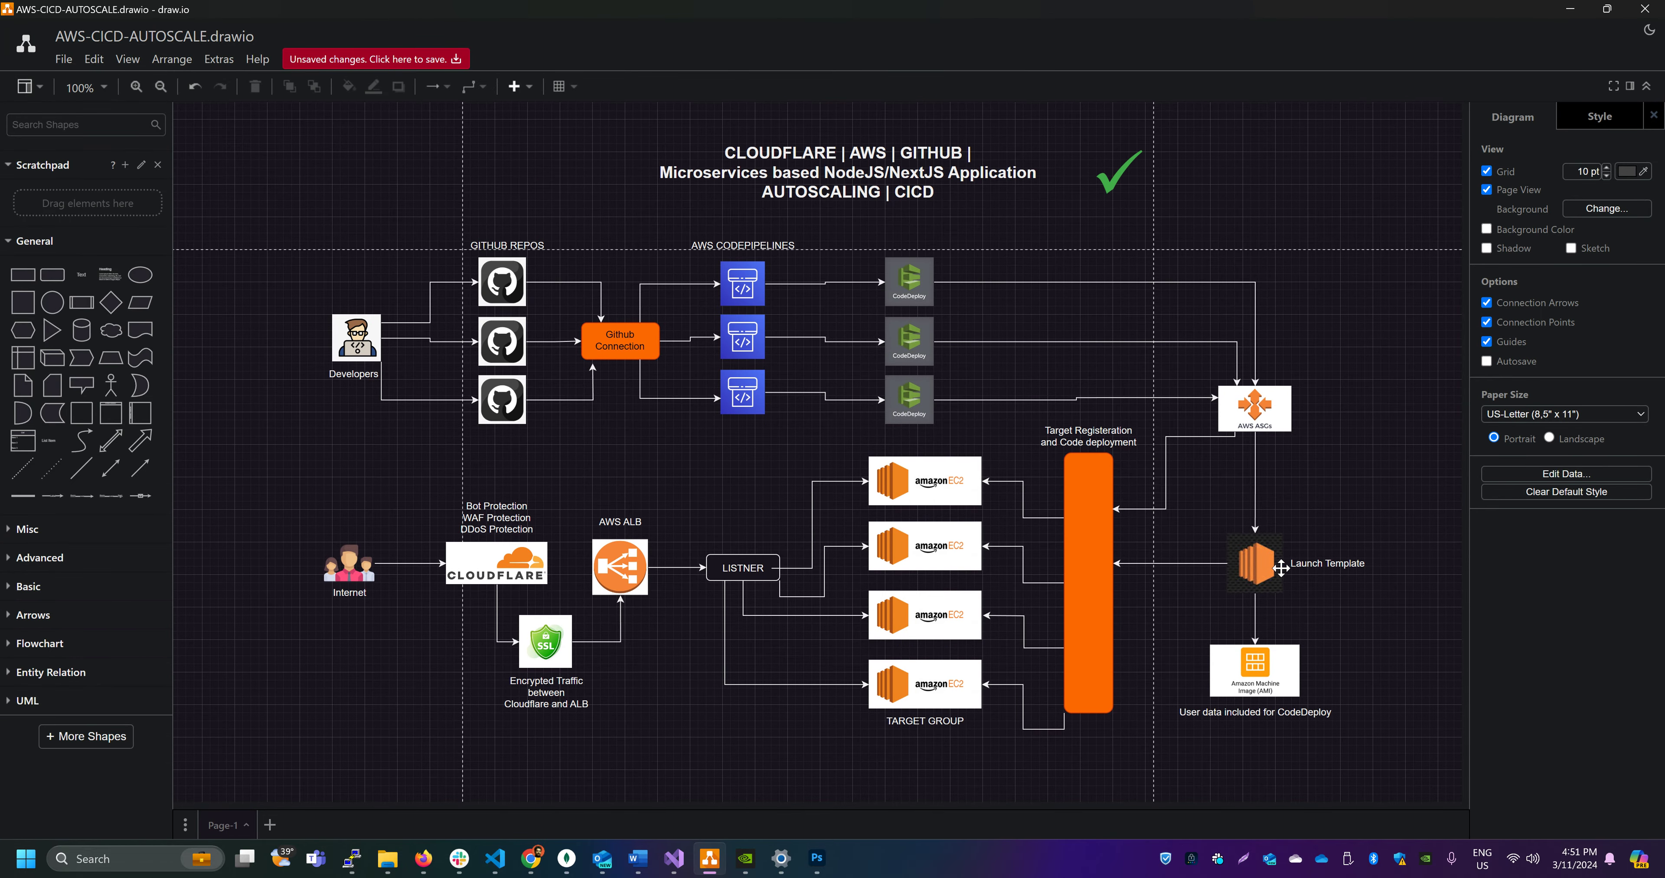